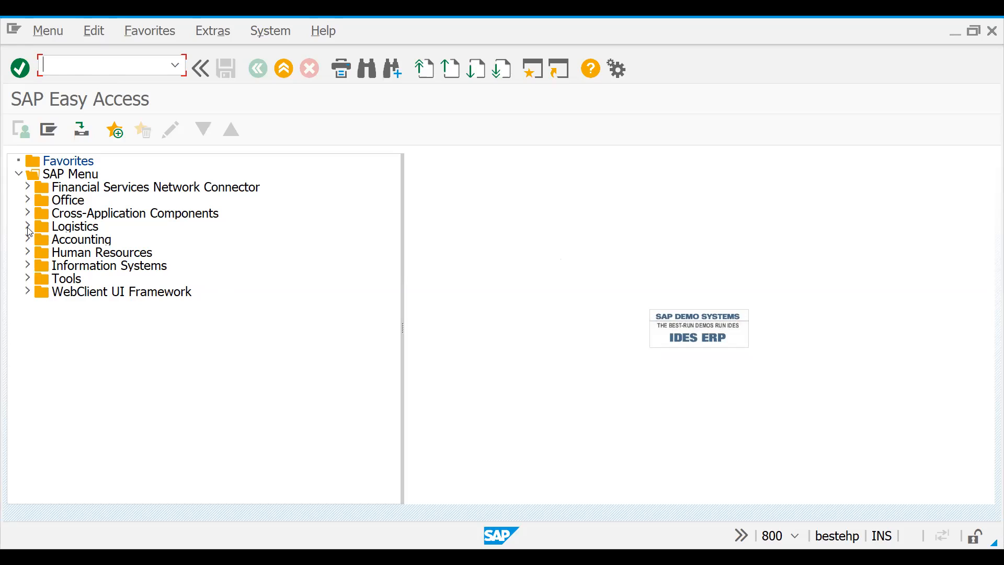
Expand the SAP menu through Logistics, Sales and Distribution, Master Data, Business Partner and Customer down to the Create options.
{"action": "left_click", "coordinate": [27, 228]}
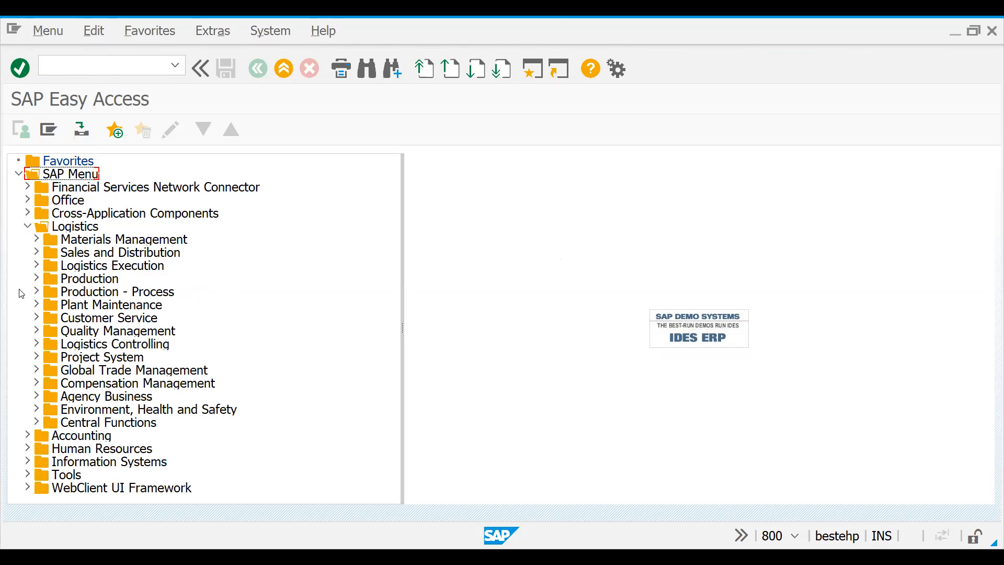
{"action": "left_click", "coordinate": [37, 253]}
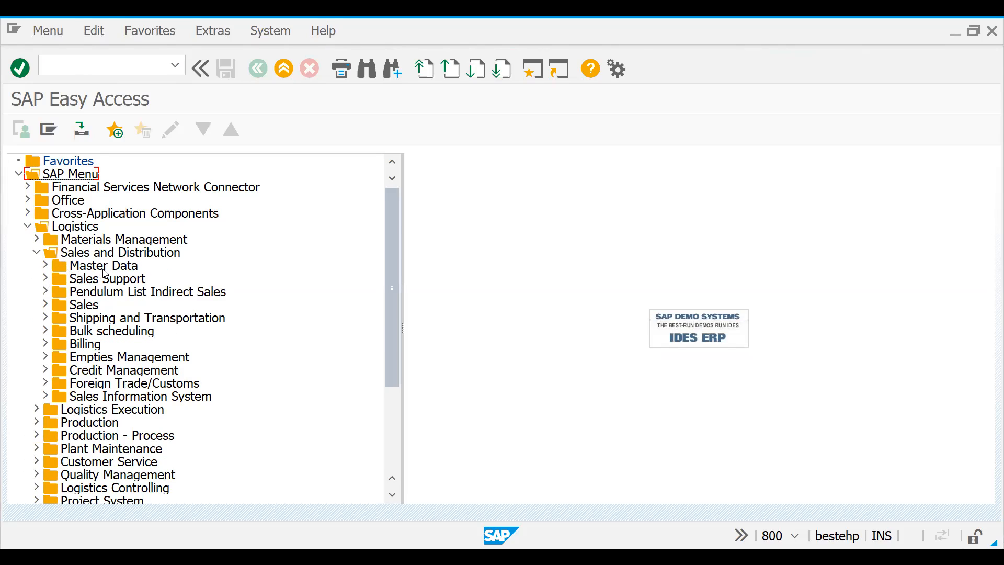
{"action": "left_click", "coordinate": [45, 267]}
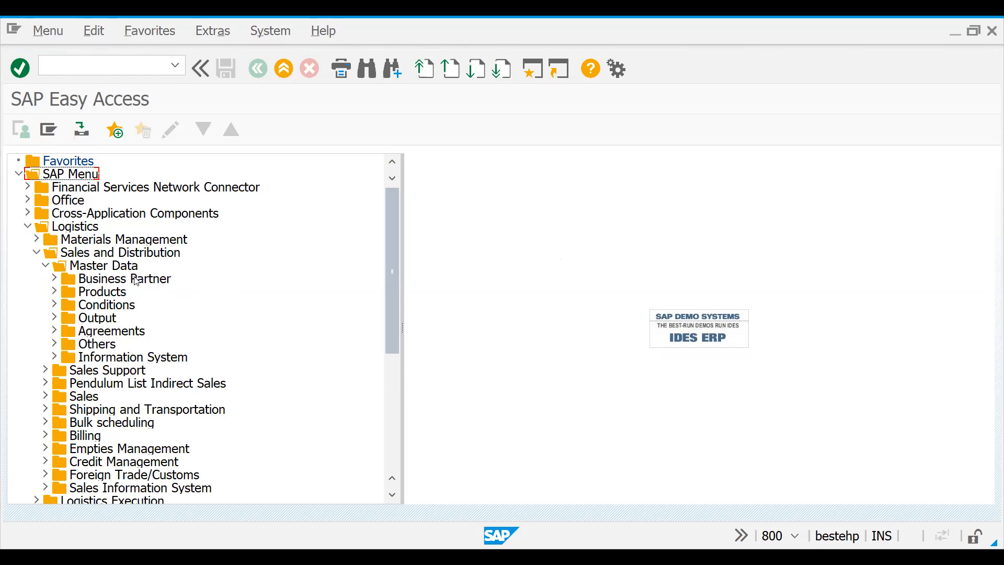
{"action": "left_click", "coordinate": [55, 281]}
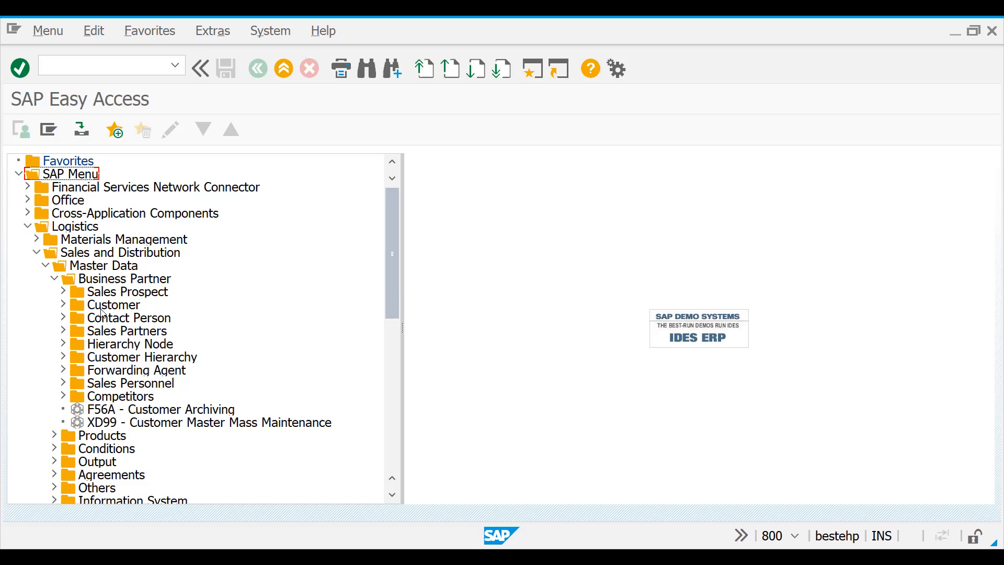
{"action": "left_click", "coordinate": [63, 305]}
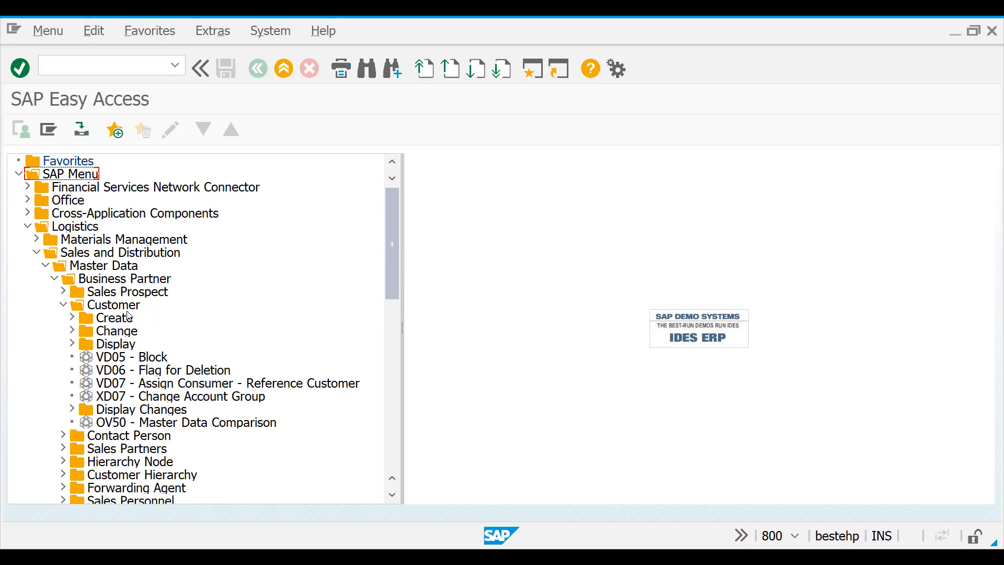
{"action": "left_click", "coordinate": [72, 319]}
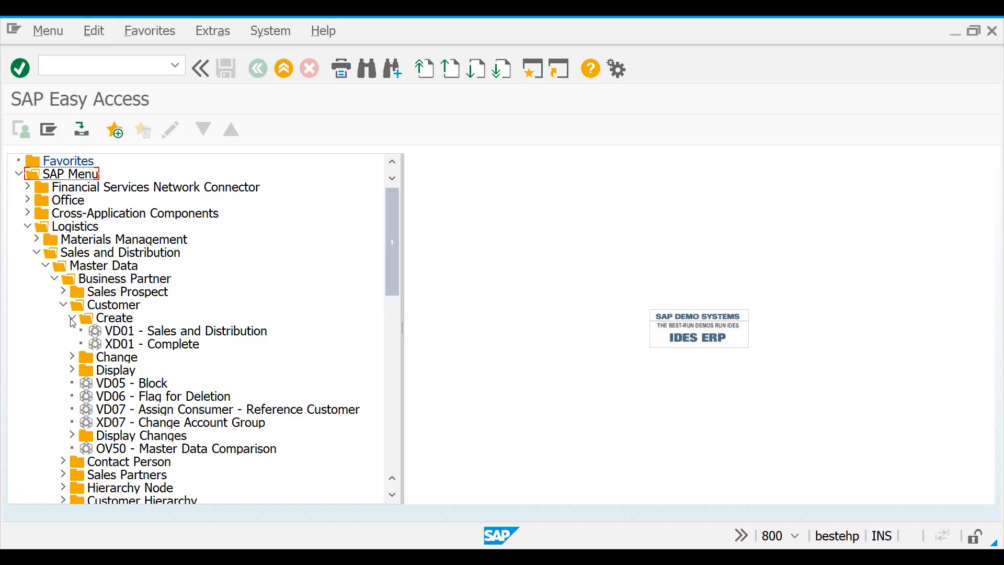
Compare the VD01 and XD01 customer creation entries and start transaction XD01 - Complete.
{"action": "left_click", "coordinate": [120, 336]}
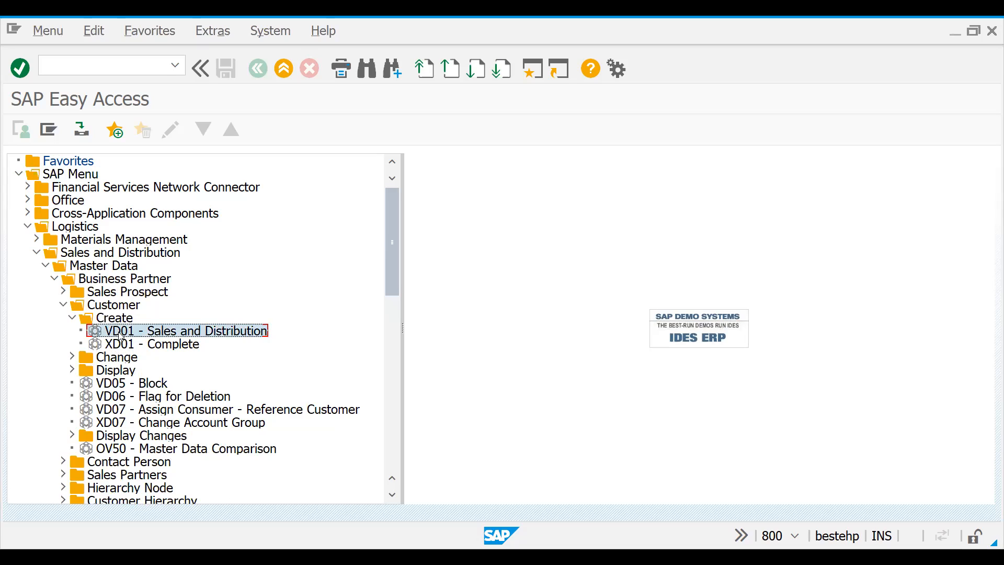
{"action": "left_click", "coordinate": [121, 344]}
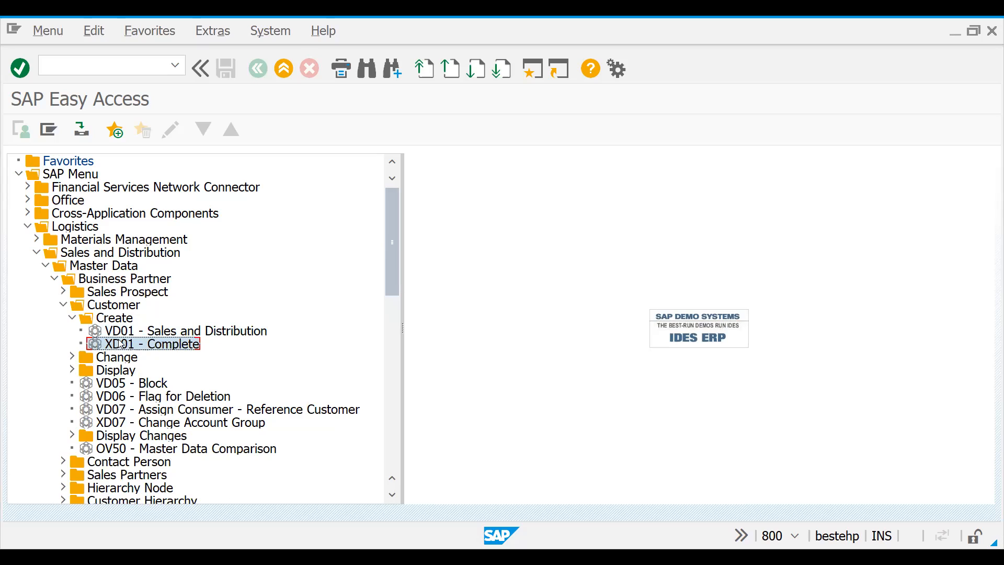
{"action": "left_click", "coordinate": [119, 337]}
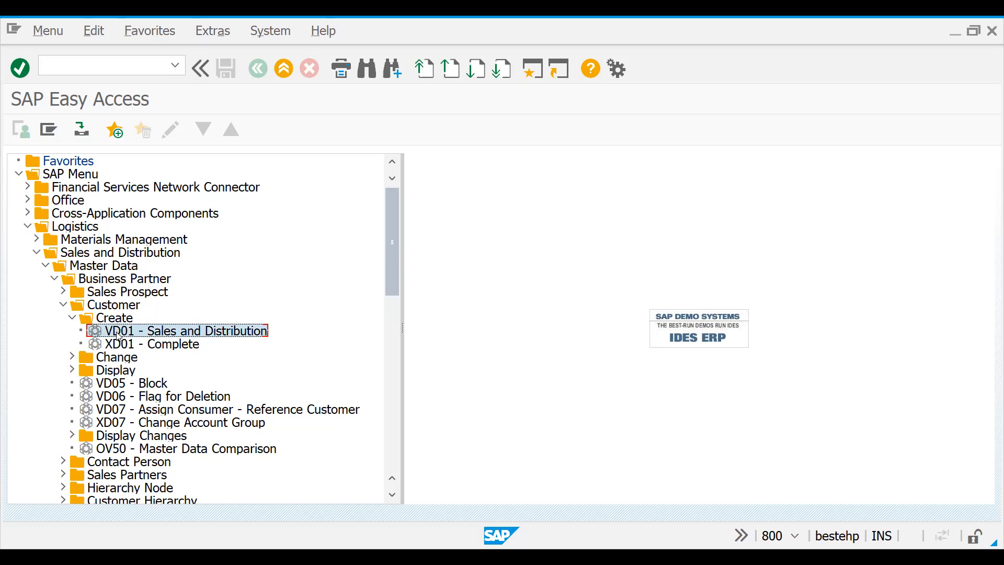
{"action": "left_click", "coordinate": [116, 347]}
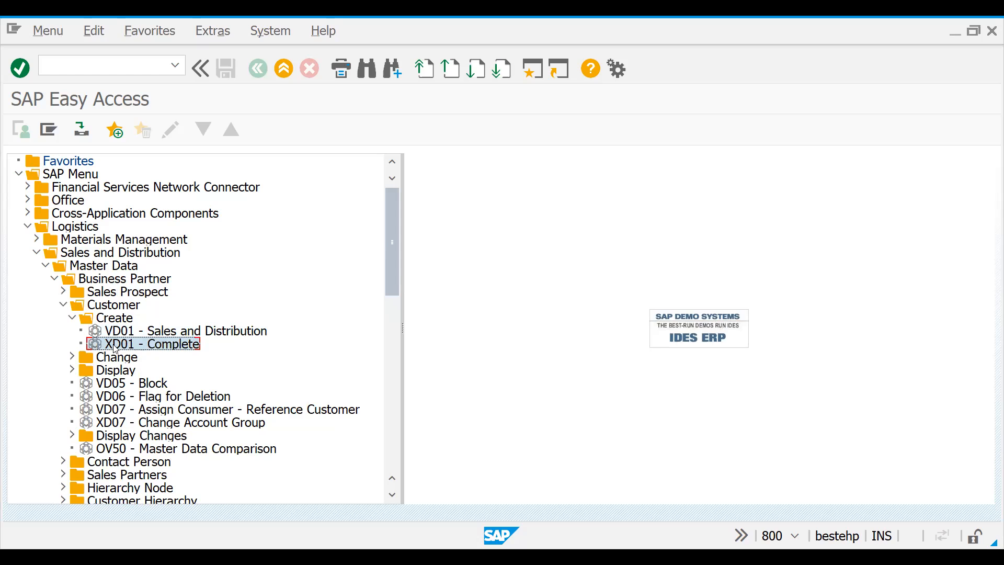
{"action": "double_click", "coordinate": [117, 348]}
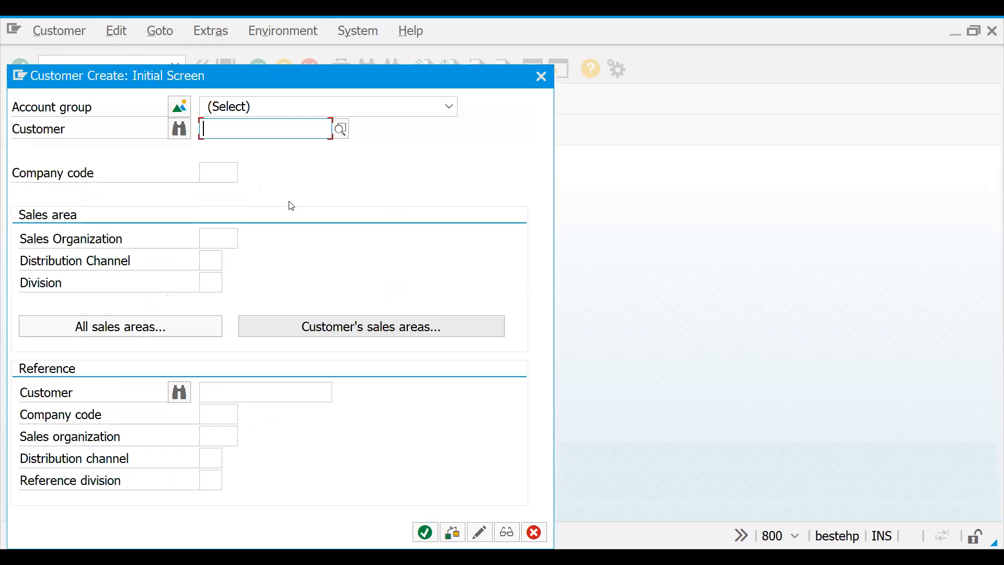
Set the new customer's account group to 0001 Sold-to party.
{"action": "left_click", "coordinate": [447, 107]}
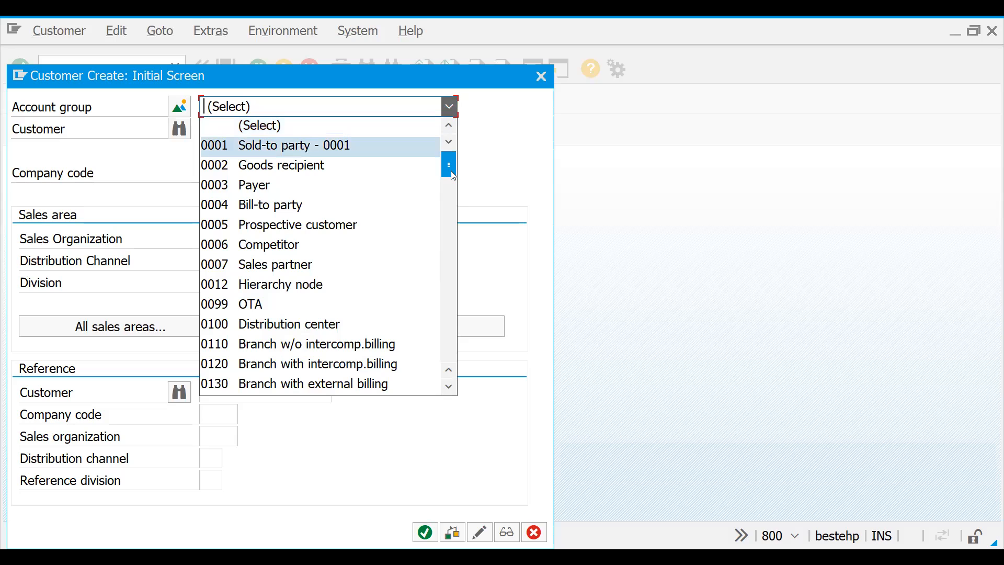
{"action": "left_click_drag", "start_coordinate": [451, 171], "coordinate": [456, 134]}
{"action": "left_click", "coordinate": [285, 147]}
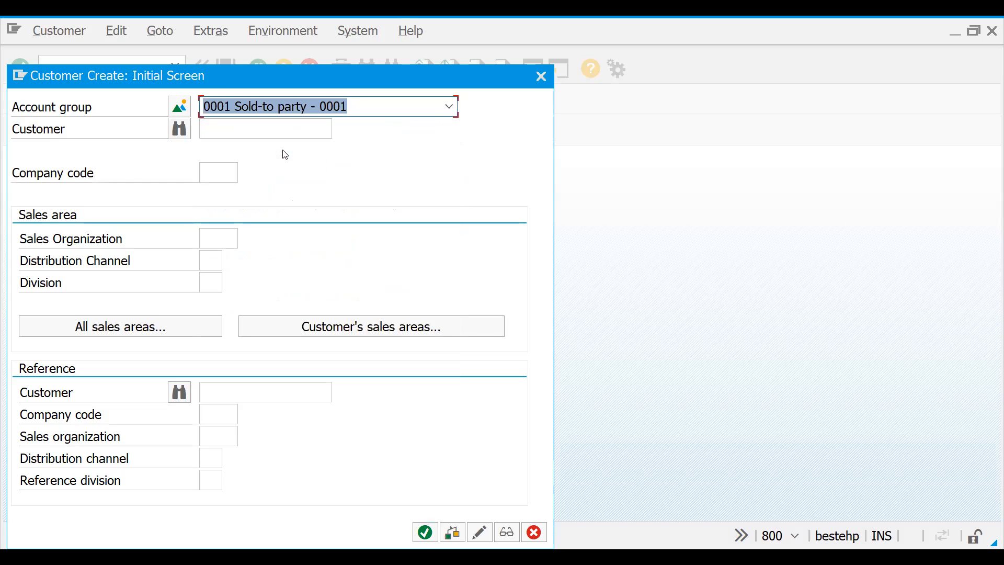
Enter sales organization 2727, distribution channel 27 and division 27 as the sales area, and continue to the customer's general data.
{"action": "left_click", "coordinate": [213, 231]}
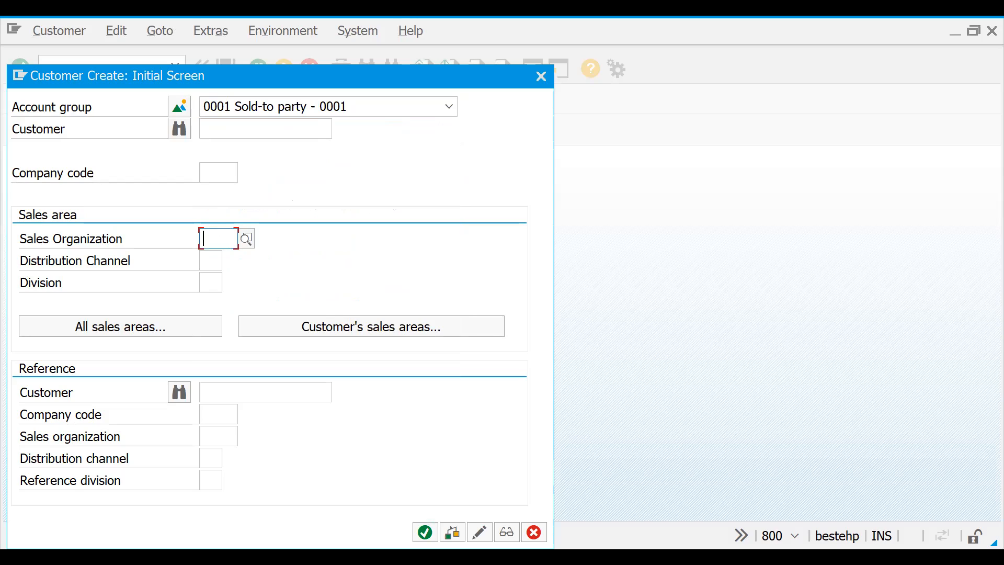
{"action": "type", "text": "2727"}
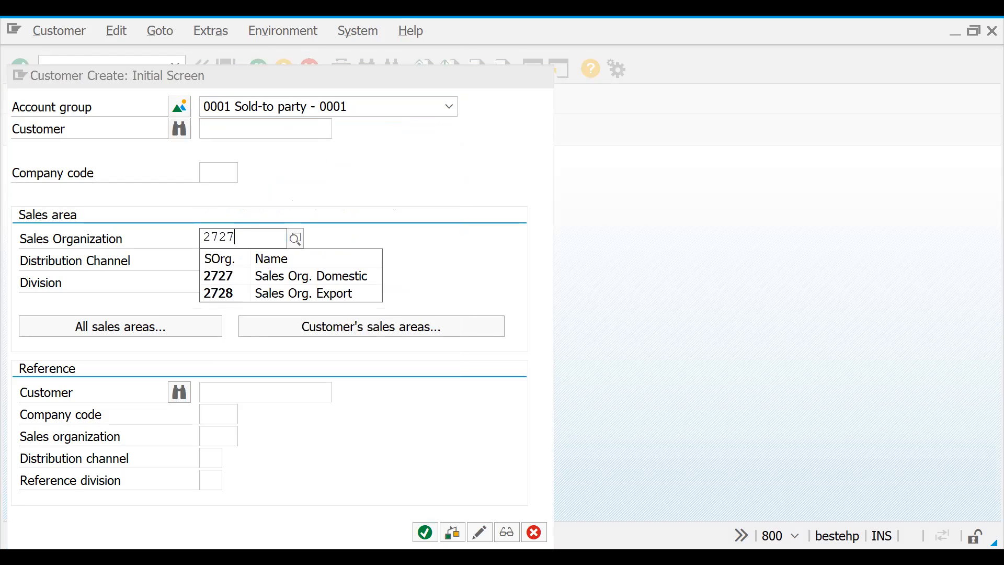
{"action": "left_click", "coordinate": [238, 283]}
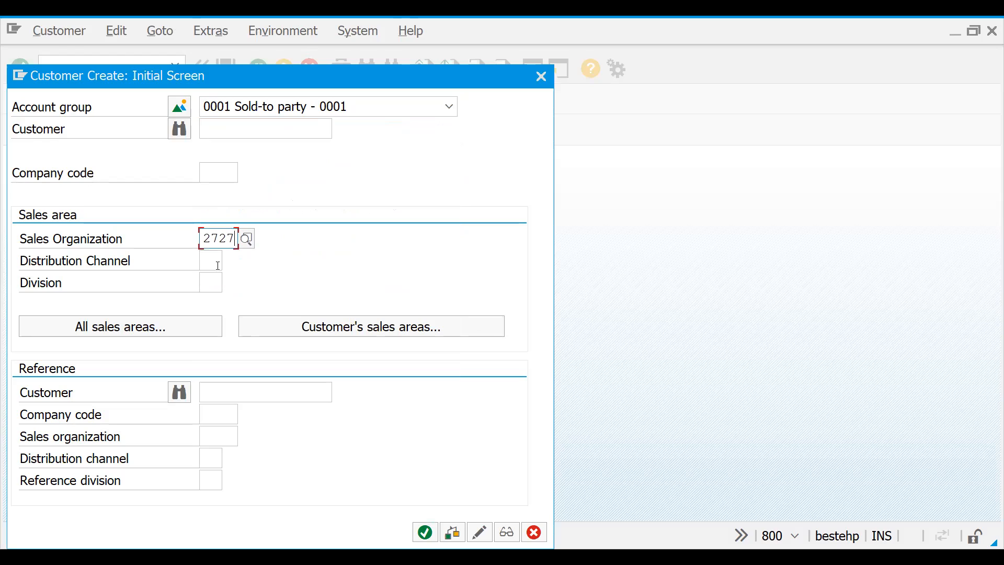
{"action": "left_click", "coordinate": [210, 262]}
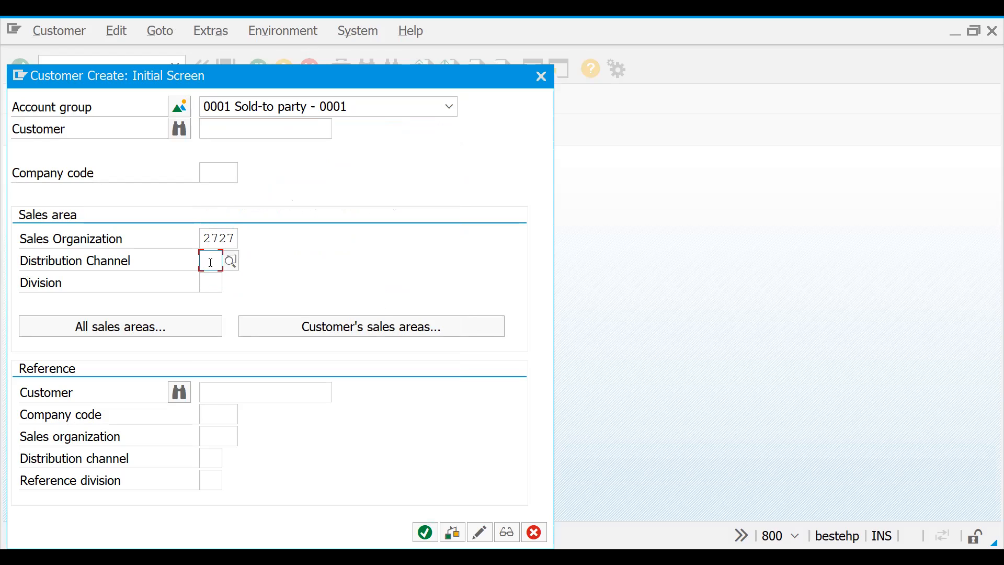
{"action": "type", "text": "27"}
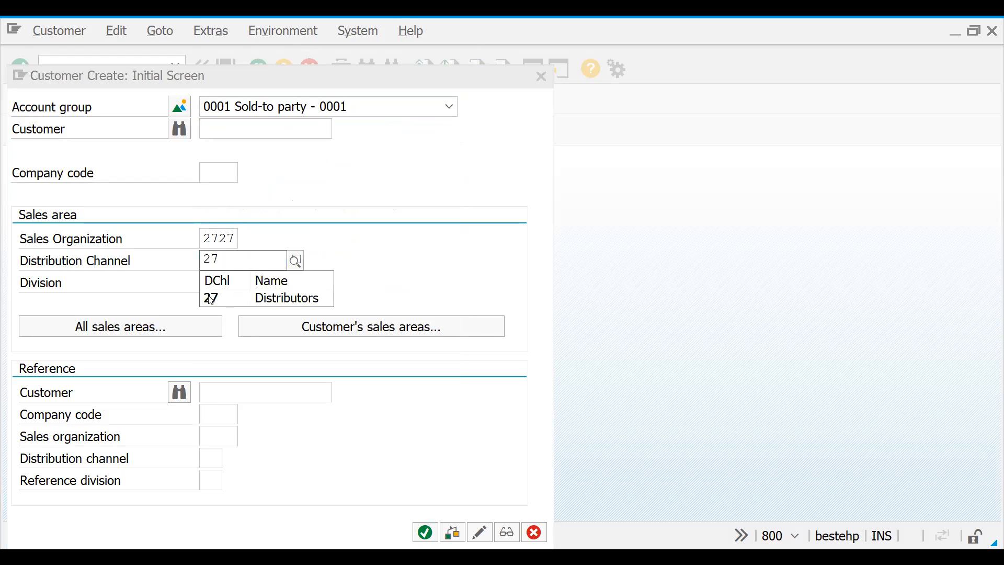
{"action": "left_click", "coordinate": [211, 300]}
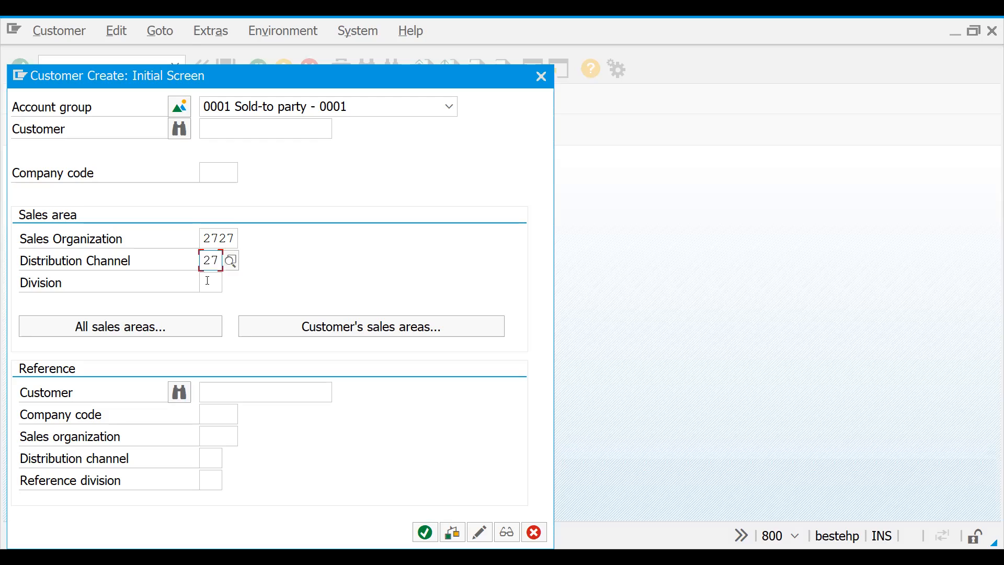
{"action": "left_click", "coordinate": [207, 281]}
{"action": "type", "text": "27"}
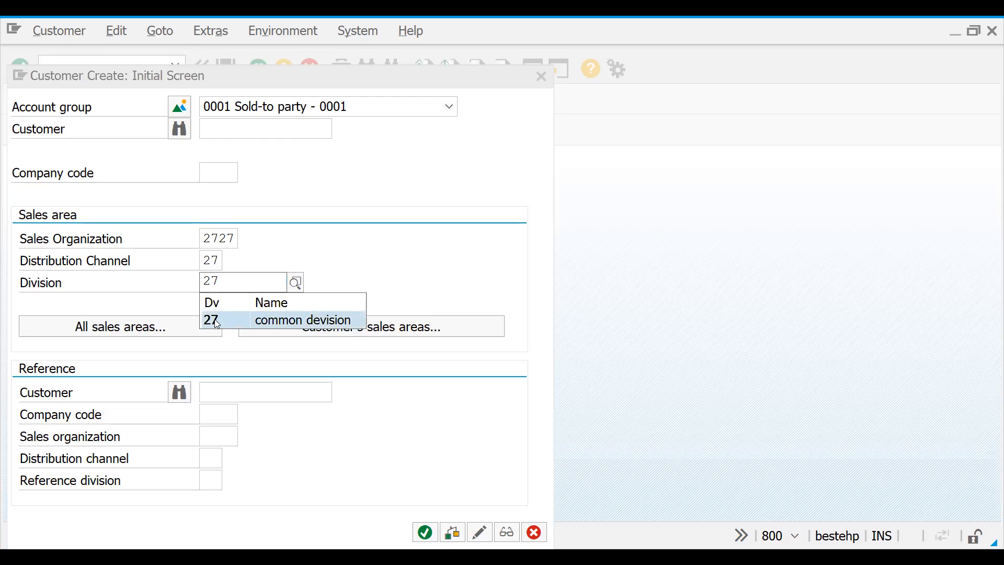
{"action": "left_click", "coordinate": [217, 321]}
{"action": "key", "text": "Return"}
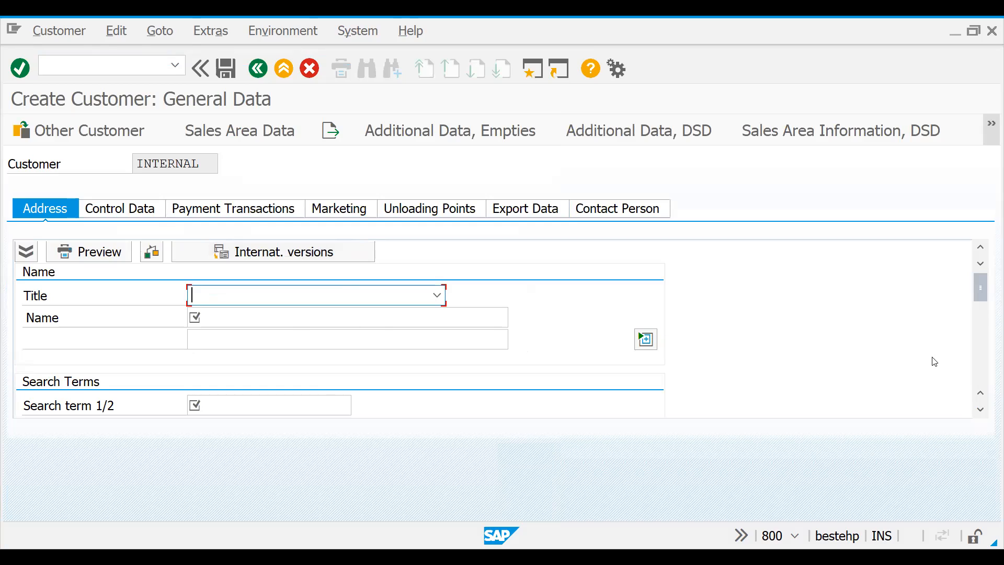
Review the available titles in the customer's address data and set the title to Company.
{"action": "left_click", "coordinate": [437, 296]}
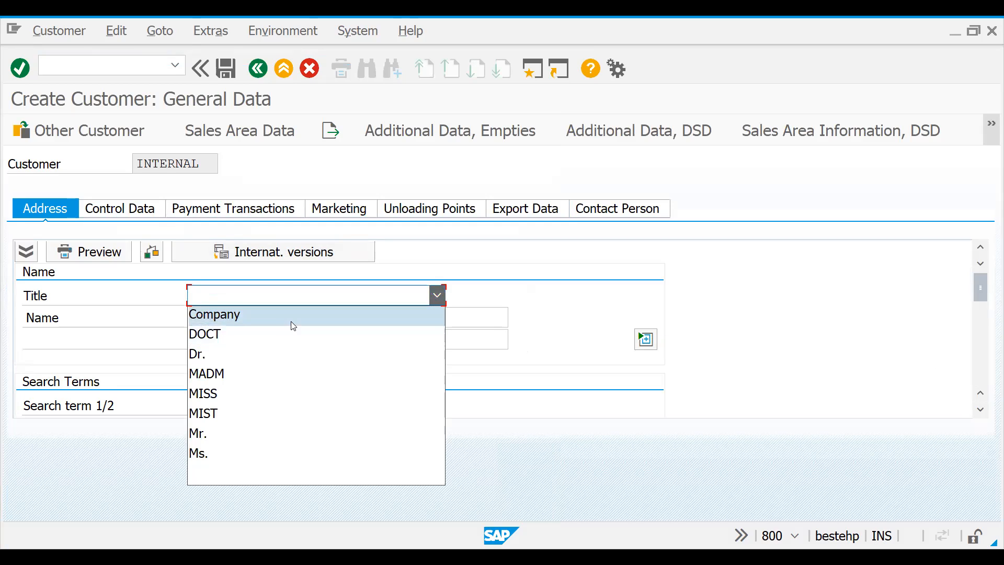
{"action": "left_click", "coordinate": [464, 270]}
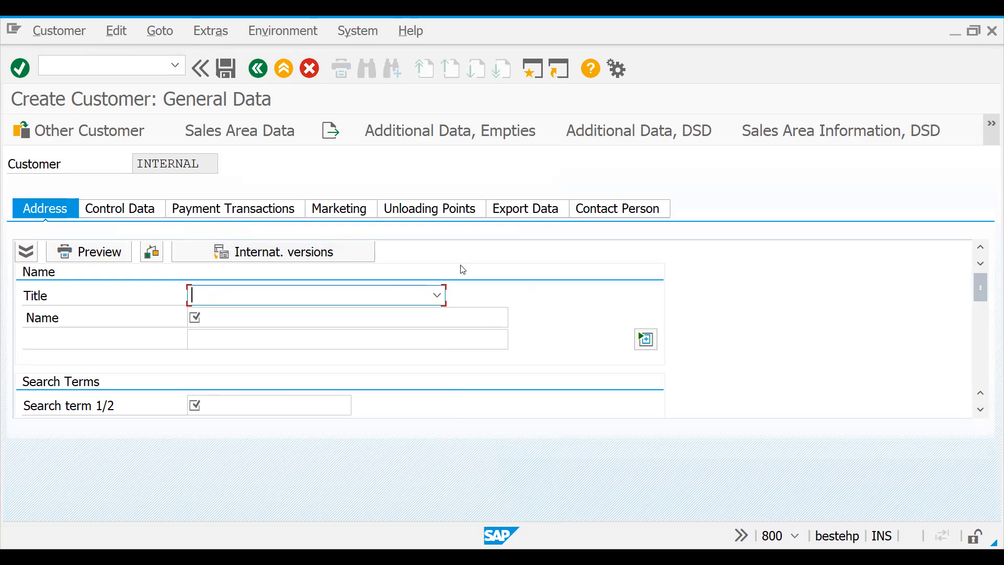
{"action": "left_click", "coordinate": [436, 303]}
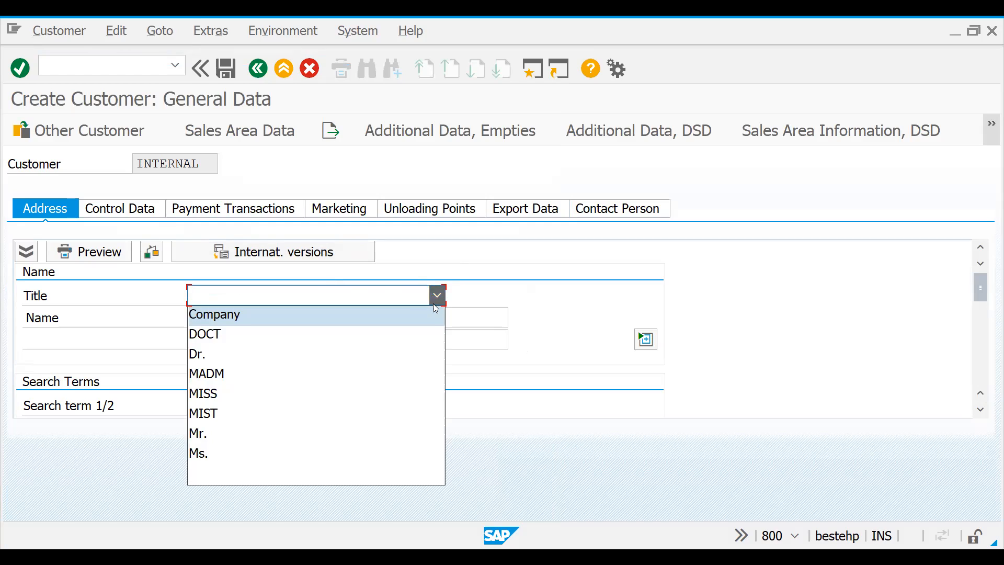
{"action": "left_click", "coordinate": [254, 319]}
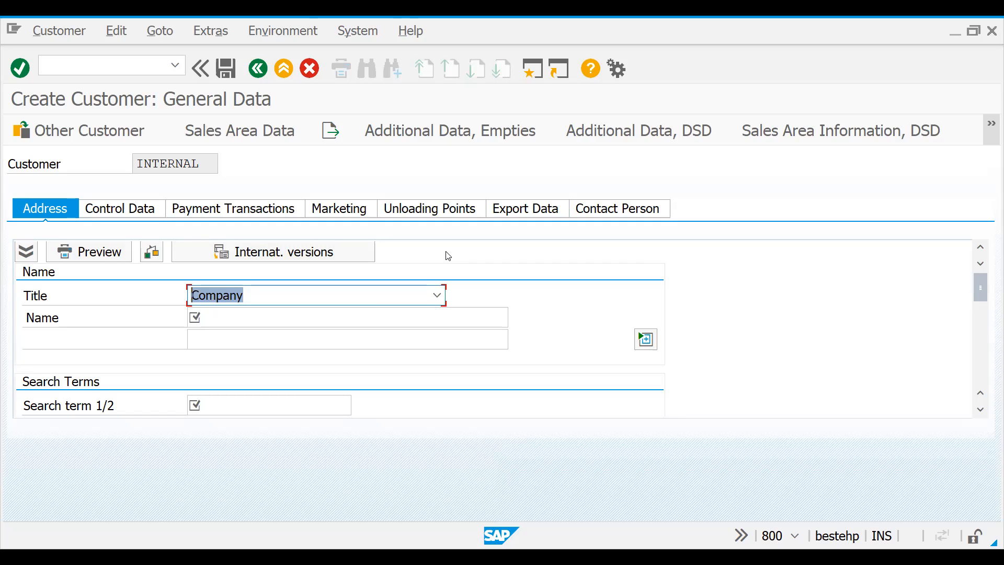
Switch the customer's title to Mr. and return it to Company.
{"action": "left_click", "coordinate": [212, 317]}
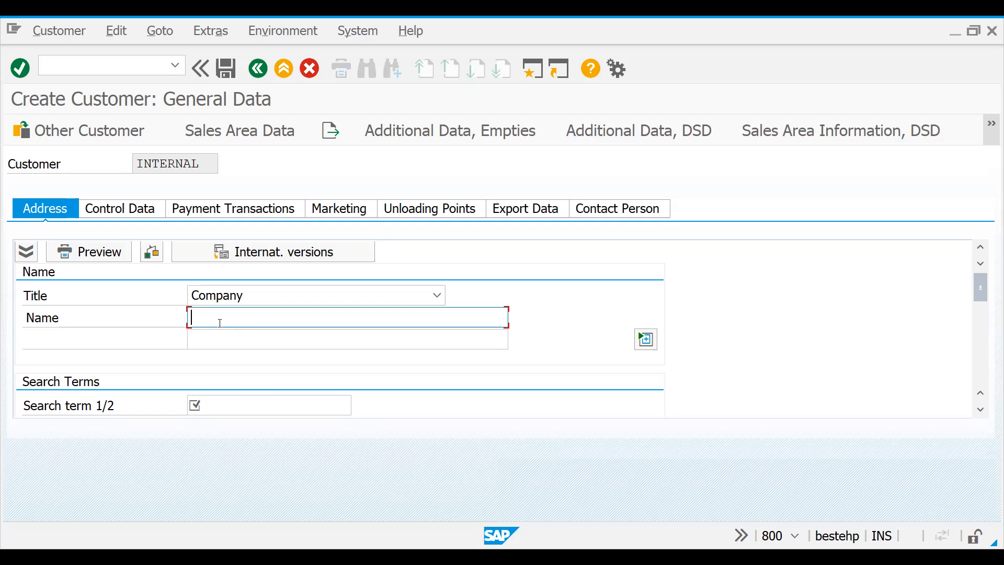
{"action": "left_click", "coordinate": [267, 297]}
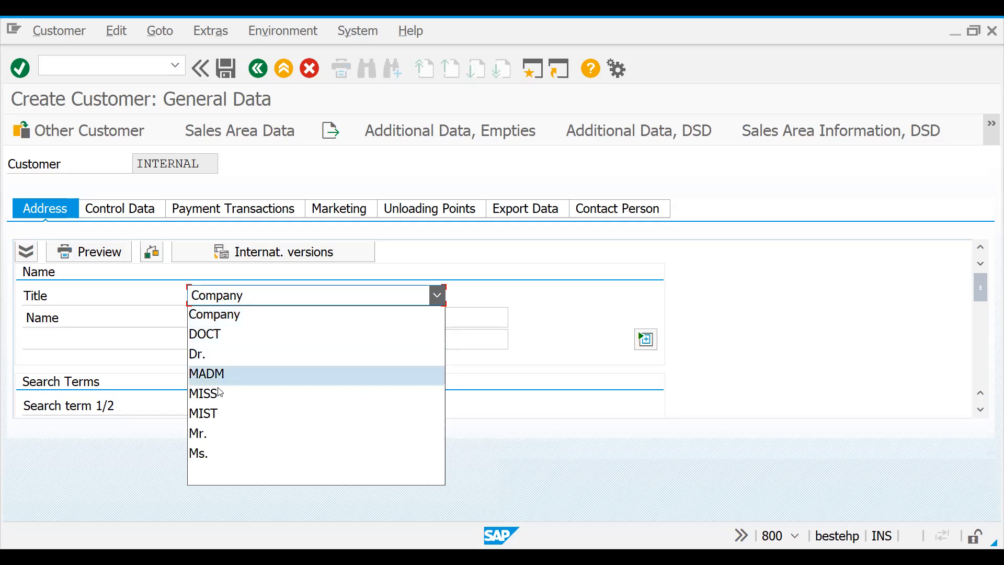
{"action": "left_click", "coordinate": [214, 435]}
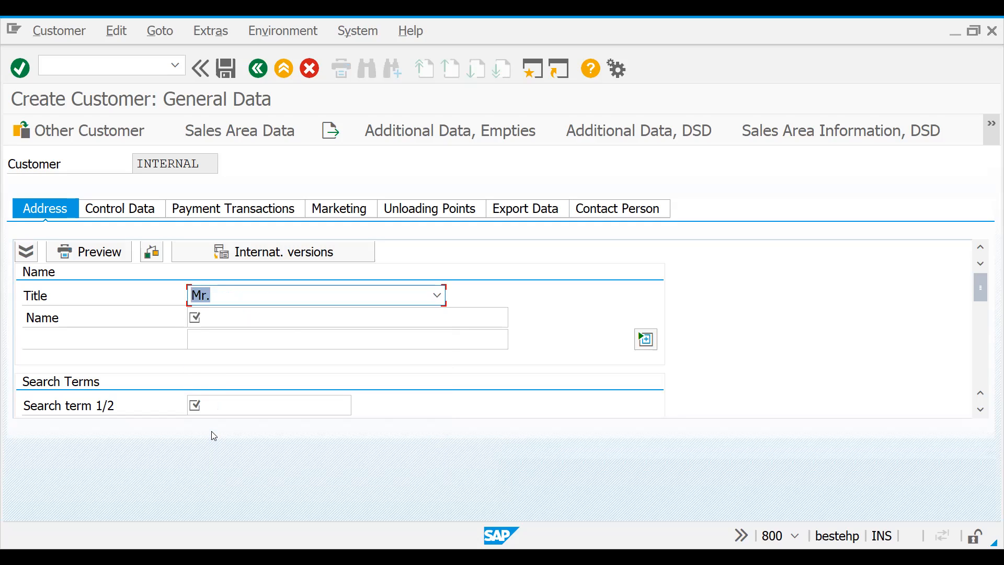
{"action": "left_click", "coordinate": [344, 295]}
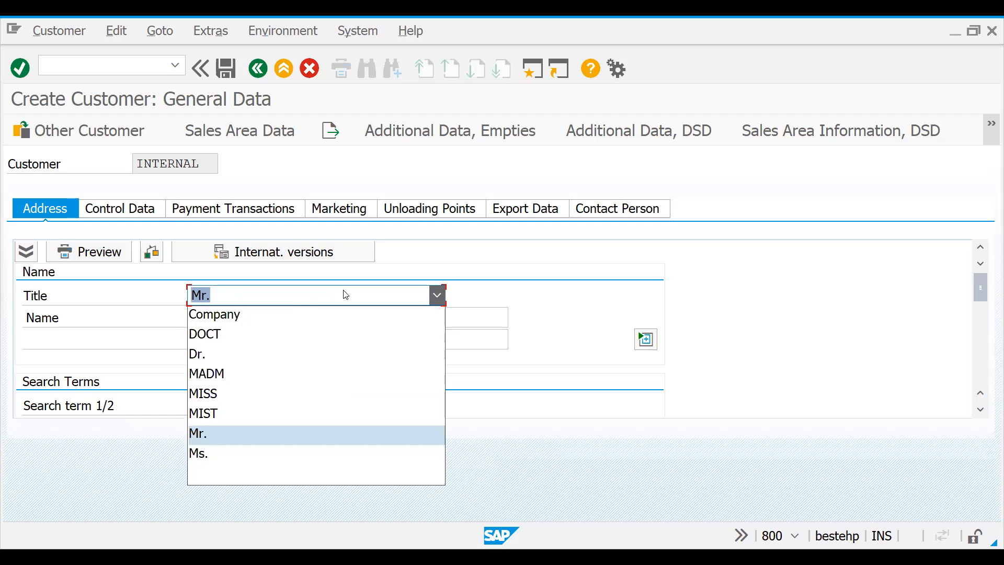
{"action": "left_click", "coordinate": [287, 314]}
{"action": "left_click", "coordinate": [137, 321]}
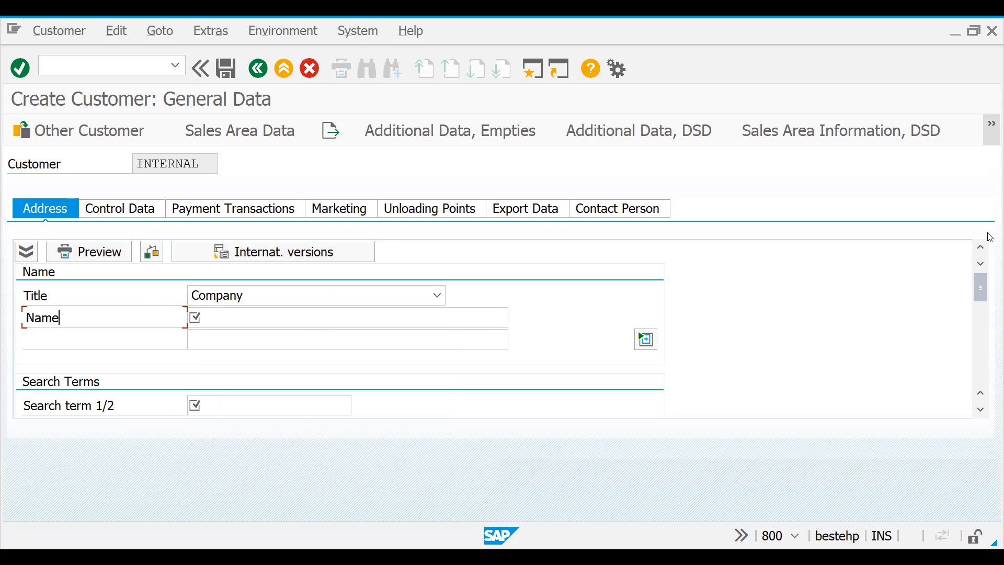
Validate the address data with the name left empty and examine which name and search term fields are mandatory.
{"action": "mouse_move", "coordinate": [978, 290]}
{"action": "left_mouse_down"}
{"action": "mouse_move", "coordinate": [986, 328]}
{"action": "mouse_move", "coordinate": [985, 297]}
{"action": "left_mouse_up"}
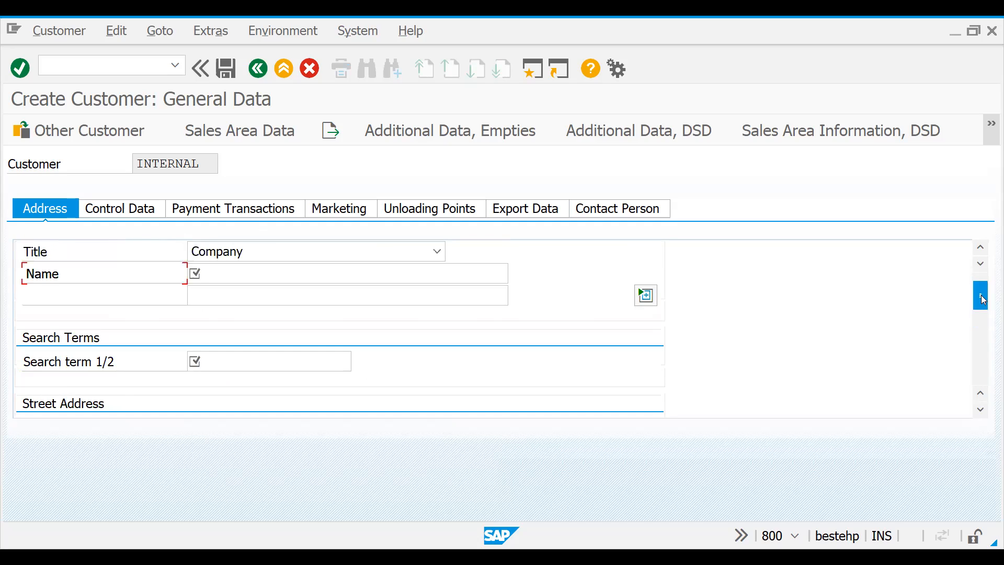
{"action": "left_click", "coordinate": [416, 278]}
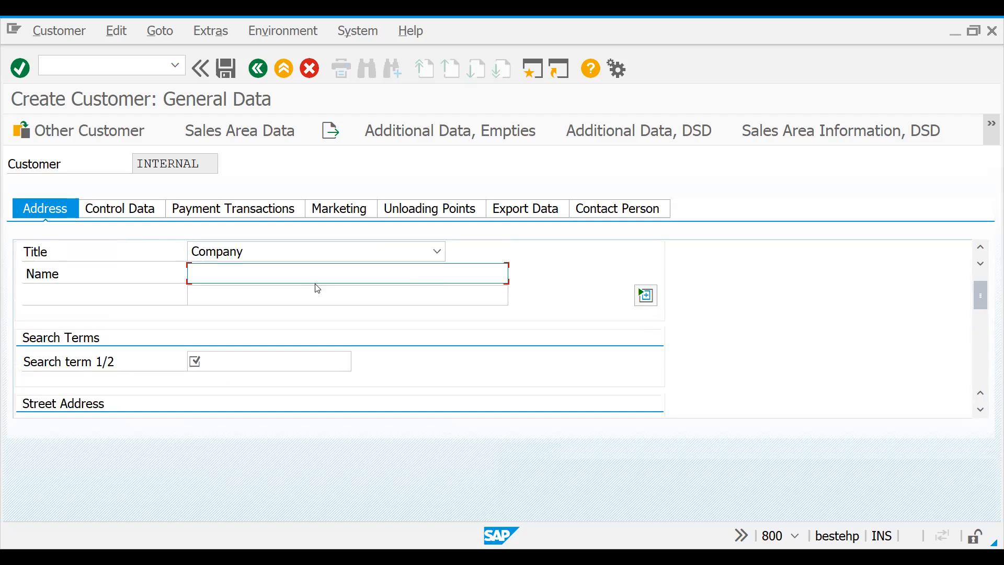
{"action": "left_click", "coordinate": [223, 287]}
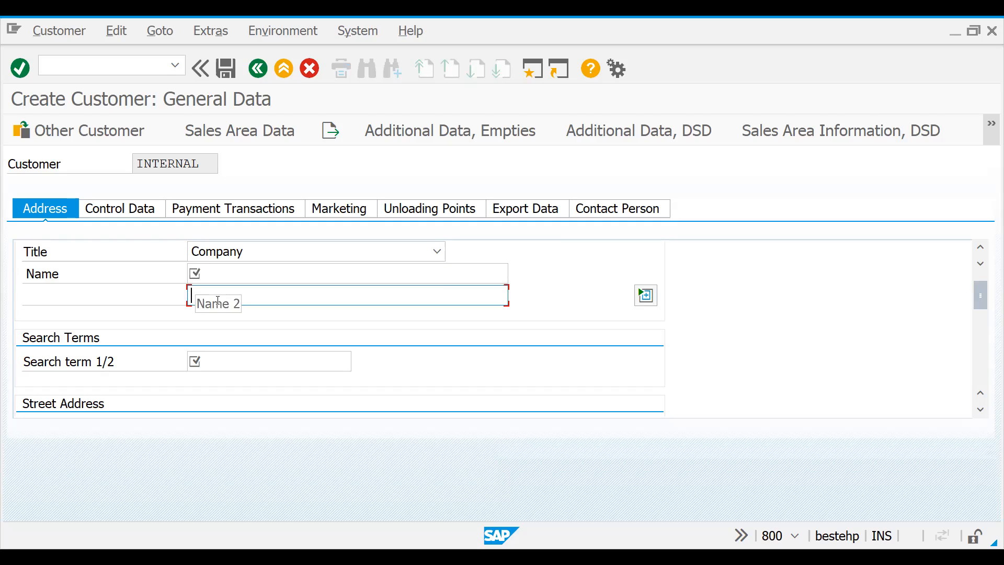
{"action": "key", "text": "Return"}
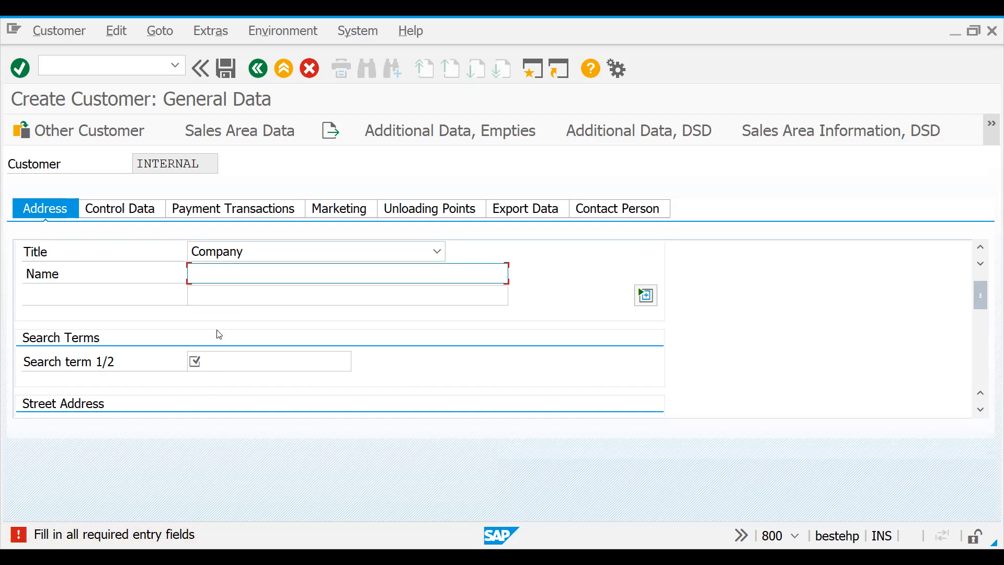
{"action": "left_click", "coordinate": [210, 365]}
{"action": "left_click", "coordinate": [215, 280]}
{"action": "left_click", "coordinate": [215, 362]}
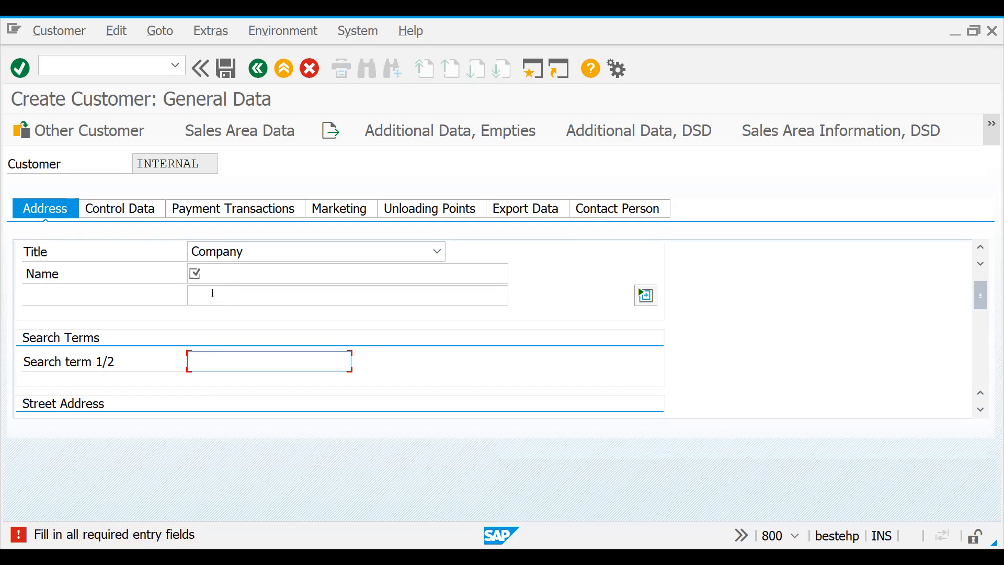
Examine which fields are mandatory among the name, search term, city, country and transportation zone in the customer's address data.
{"action": "left_click", "coordinate": [208, 276]}
{"action": "left_click", "coordinate": [211, 361]}
{"action": "left_click", "coordinate": [231, 273]}
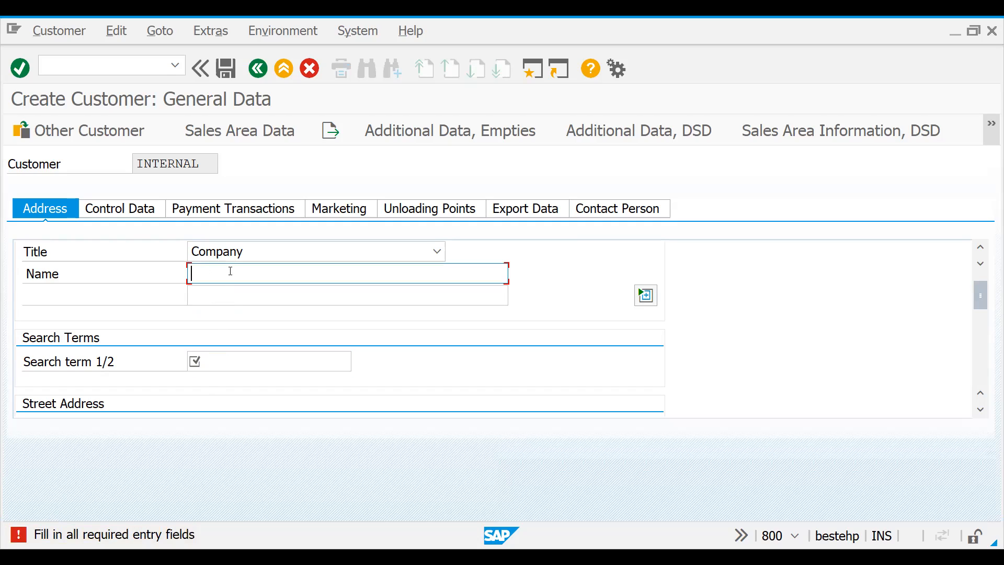
{"action": "left_click", "coordinate": [222, 354]}
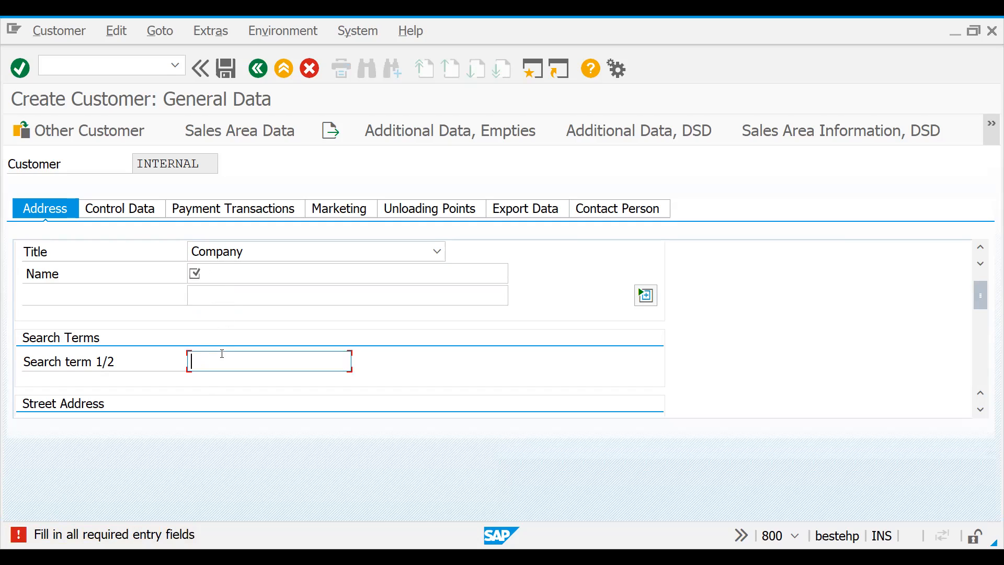
{"action": "left_click", "coordinate": [215, 272]}
{"action": "left_click", "coordinate": [209, 295]}
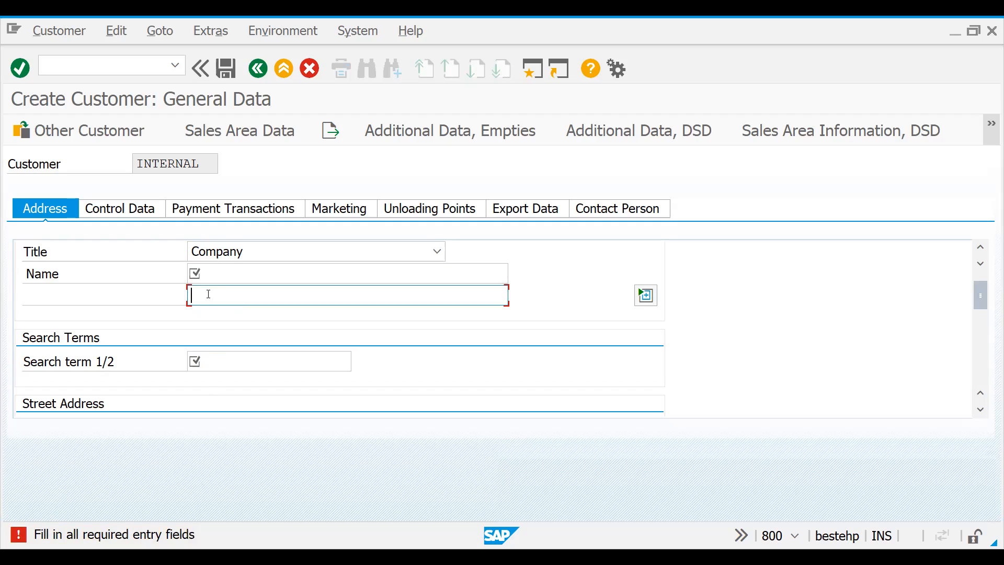
{"action": "left_click", "coordinate": [210, 271]}
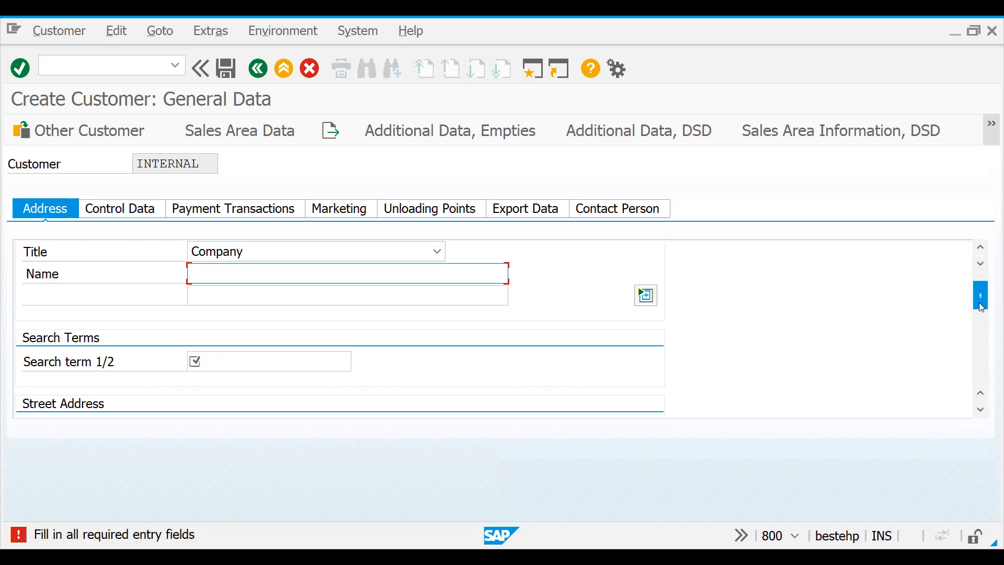
{"action": "left_click_drag", "start_coordinate": [983, 308], "coordinate": [982, 329]}
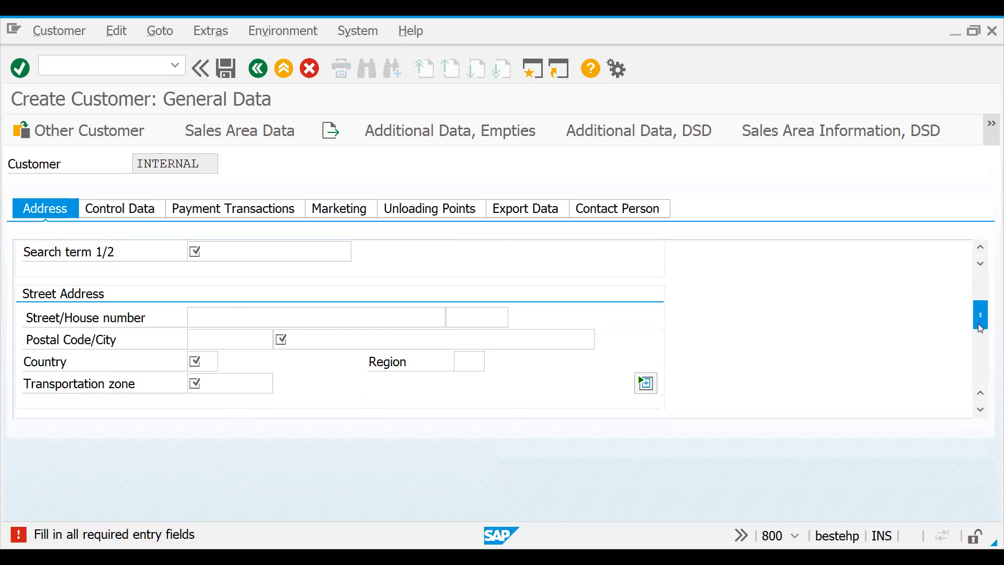
{"action": "left_click", "coordinate": [228, 261]}
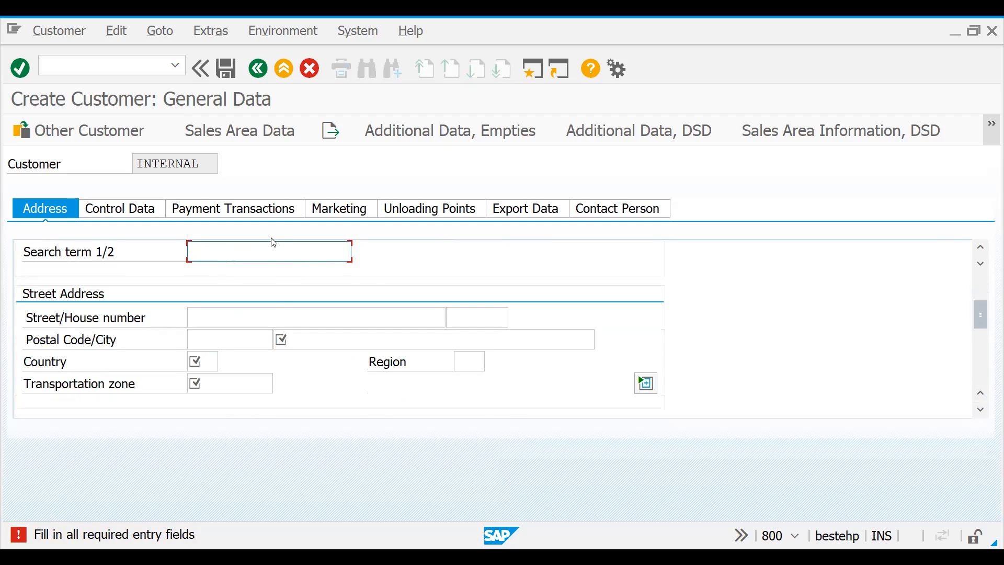
{"action": "left_click", "coordinate": [296, 345]}
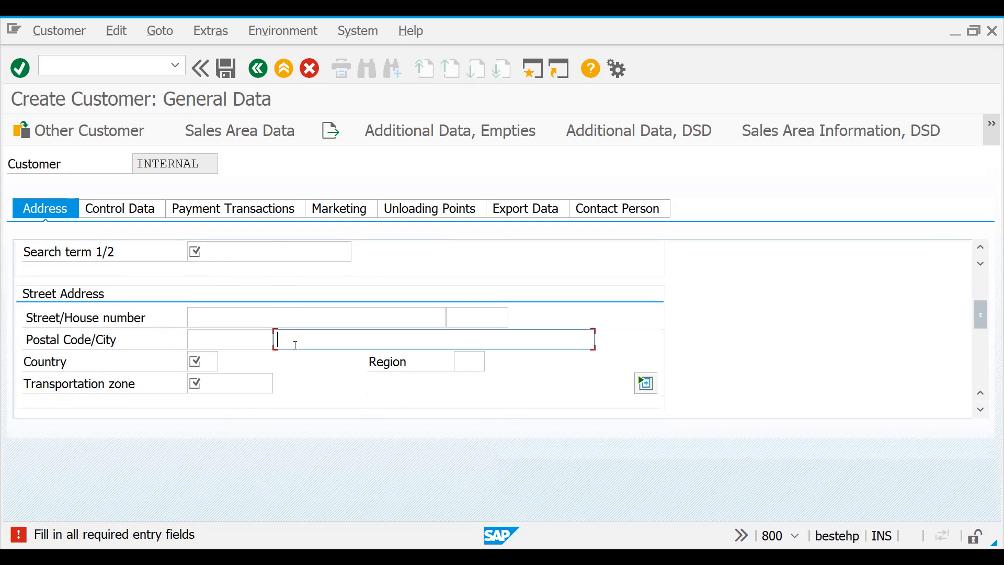
{"action": "left_click", "coordinate": [216, 361]}
{"action": "left_click", "coordinate": [208, 382]}
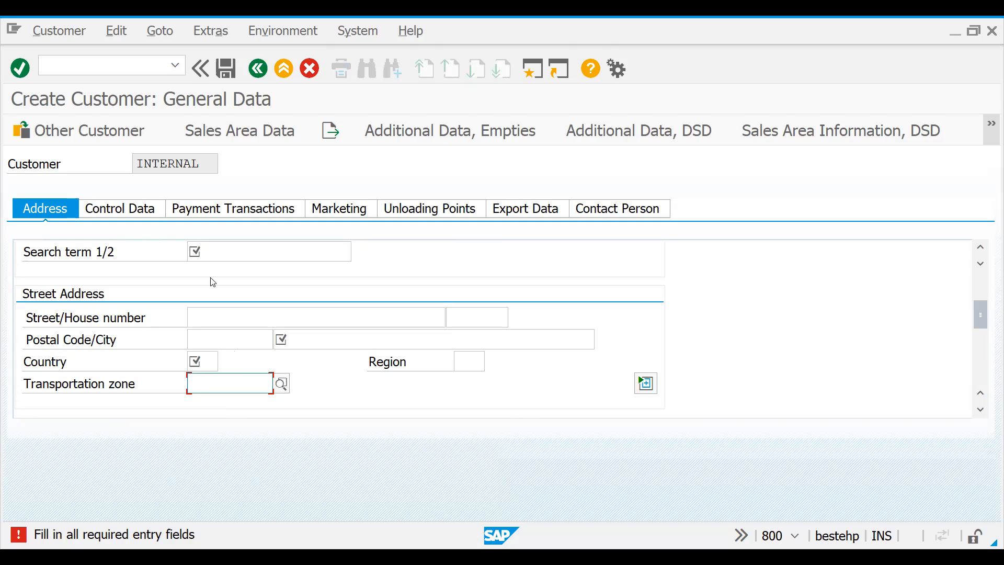
Enter the customer's name and set search term 1 to DRUV.
{"action": "left_click_drag", "start_coordinate": [980, 316], "coordinate": [987, 285]}
{"action": "left_click", "coordinate": [328, 318]}
{"action": "type", "text": "ram"}
{"action": "left_click", "coordinate": [209, 404]}
{"action": "type", "text": "dr"}
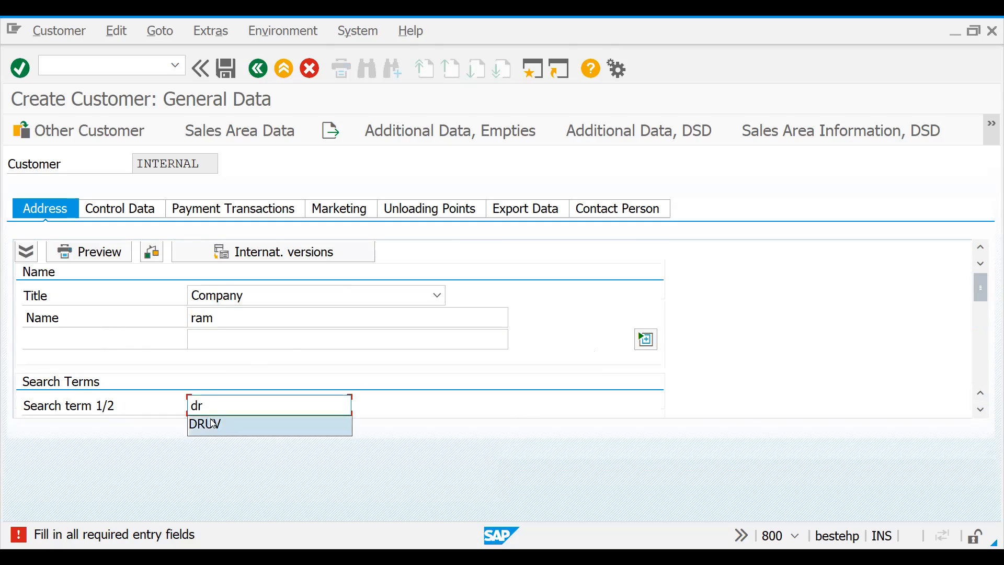
{"action": "left_click", "coordinate": [214, 424]}
Set the city to bangalore and the country to IN in the street address.
{"action": "left_click_drag", "start_coordinate": [989, 287], "coordinate": [987, 339]}
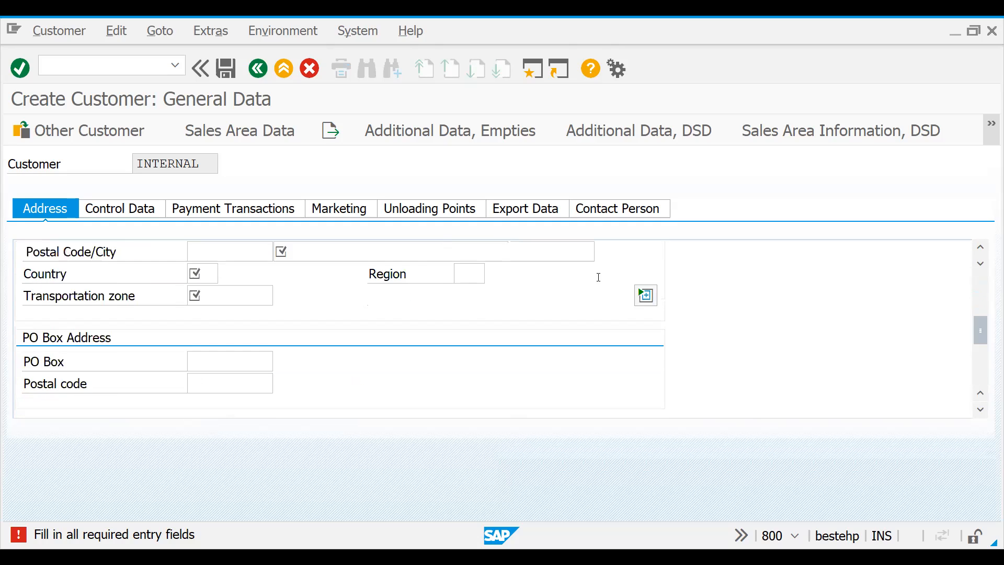
{"action": "left_click", "coordinate": [248, 247]}
{"action": "left_click", "coordinate": [304, 254]}
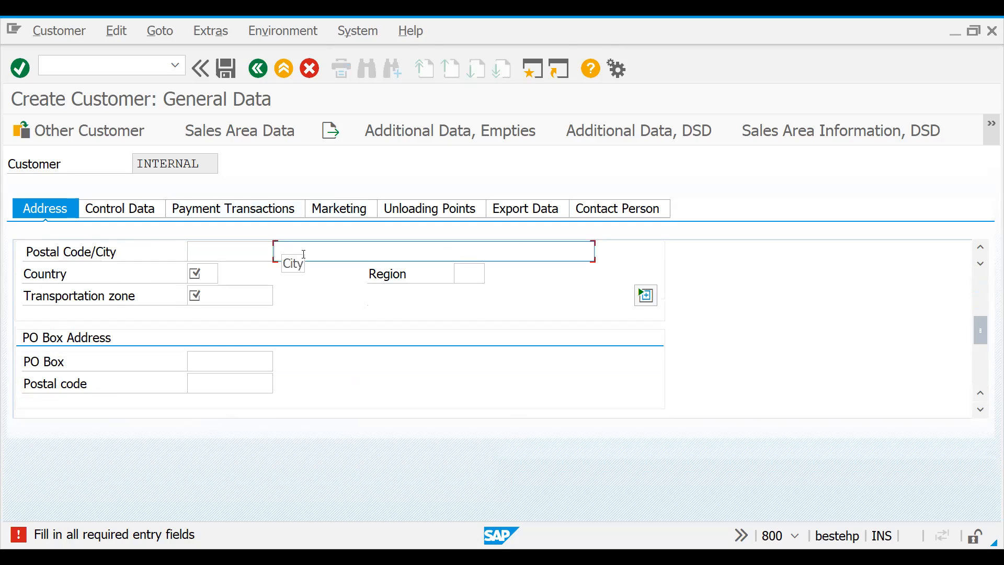
{"action": "type", "text": "bangalreo"}
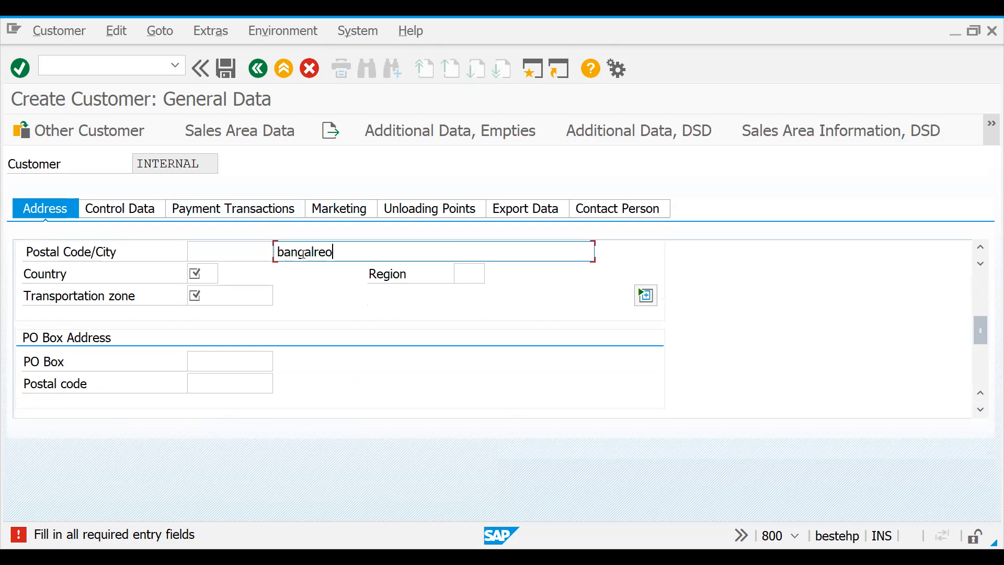
{"action": "key", "text": "BackSpace"}
{"action": "key", "text": "BackSpace"}
{"action": "key", "text": "BackSpace"}
{"action": "type", "text": "ore"}
{"action": "left_click", "coordinate": [210, 268]}
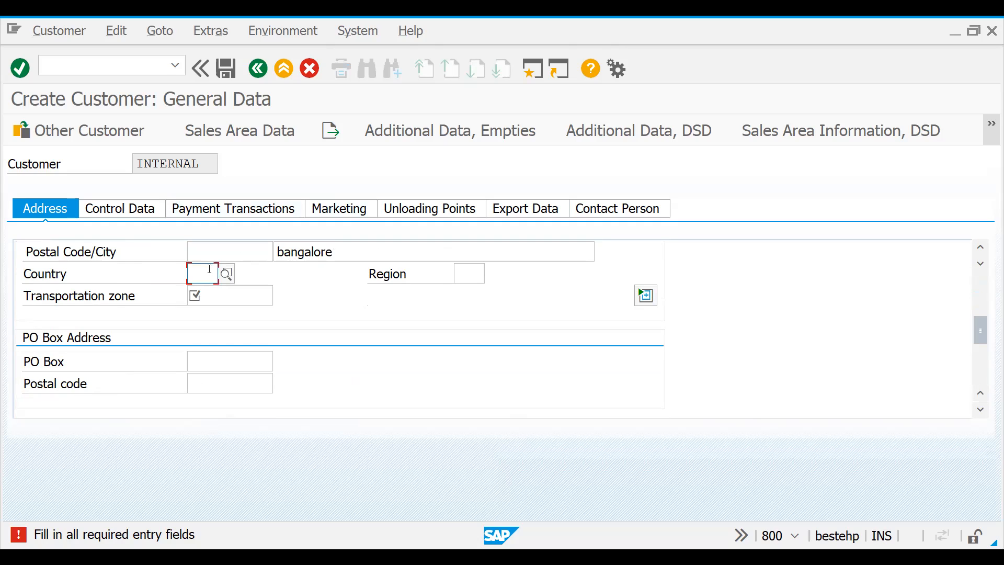
{"action": "type", "text": "in"}
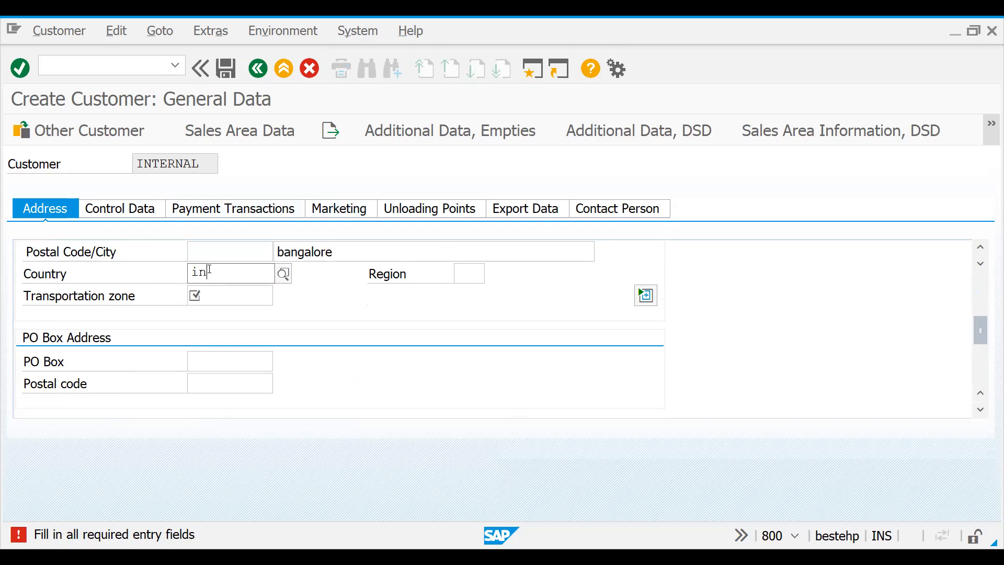
{"action": "left_click", "coordinate": [231, 320]}
Choose the Bangalore-North zone INBNGNRTH from the available transportation zones and validate the address data.
{"action": "left_click", "coordinate": [219, 295]}
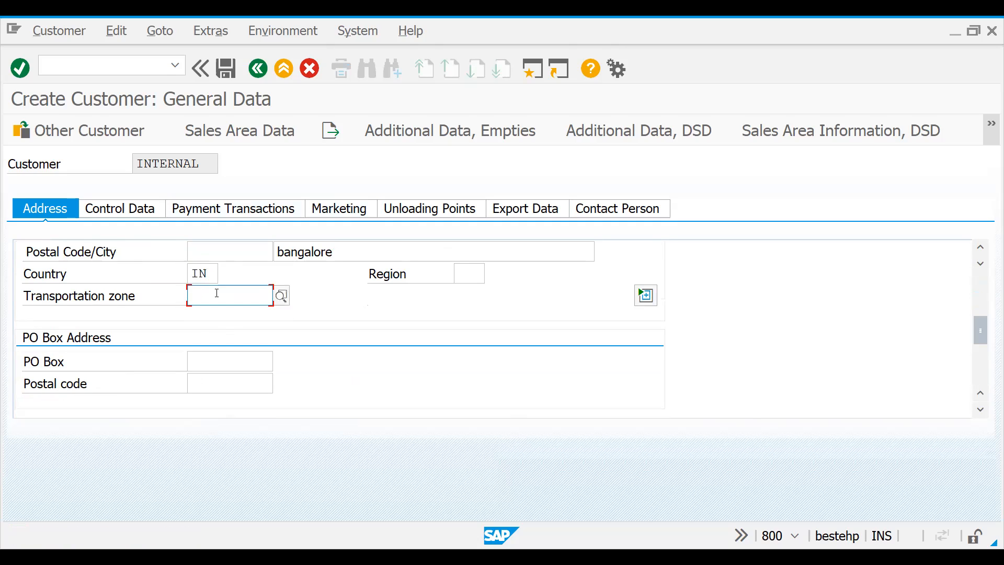
{"action": "left_click", "coordinate": [282, 303]}
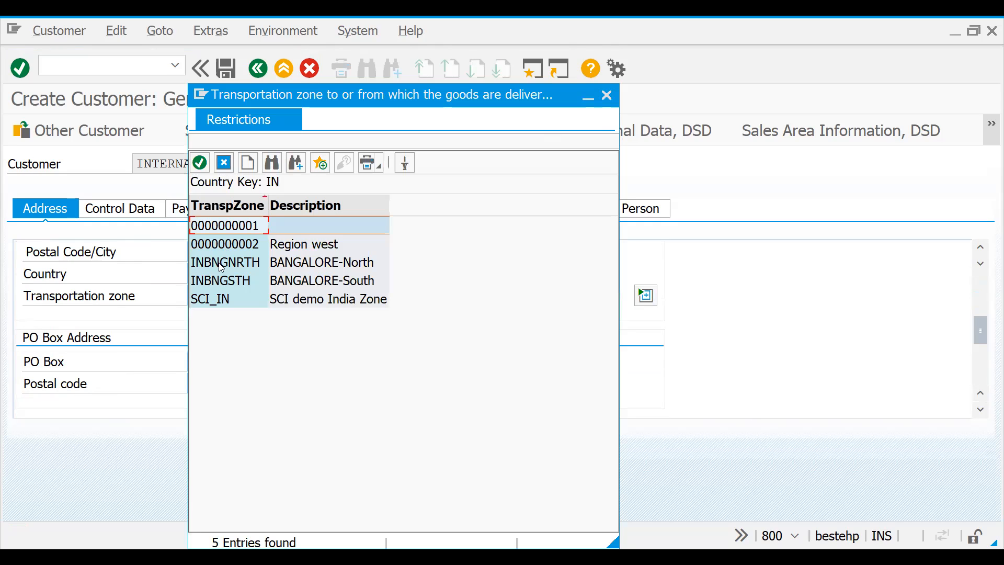
{"action": "left_click", "coordinate": [221, 264]}
{"action": "double_click", "coordinate": [220, 264]}
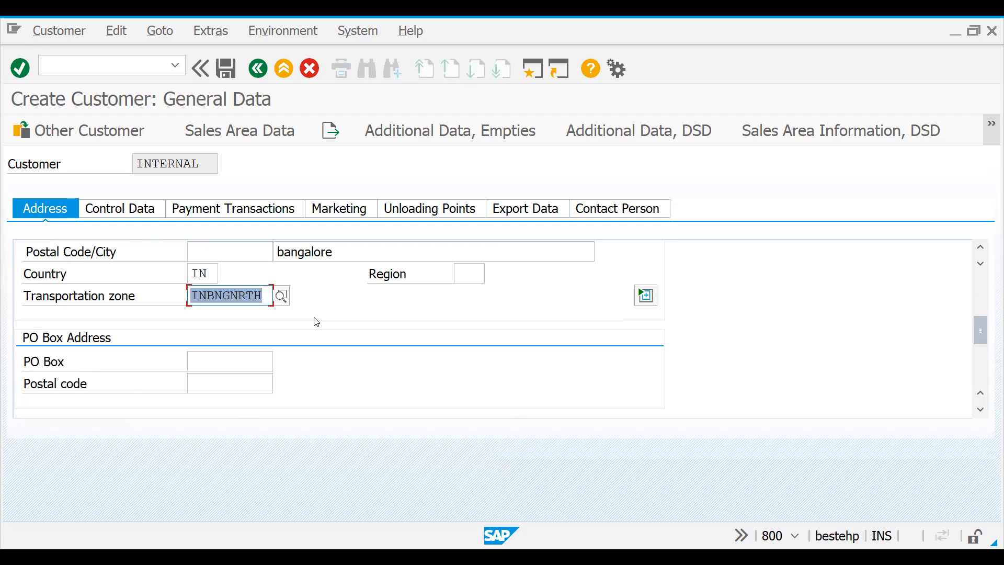
{"action": "key", "text": "Return"}
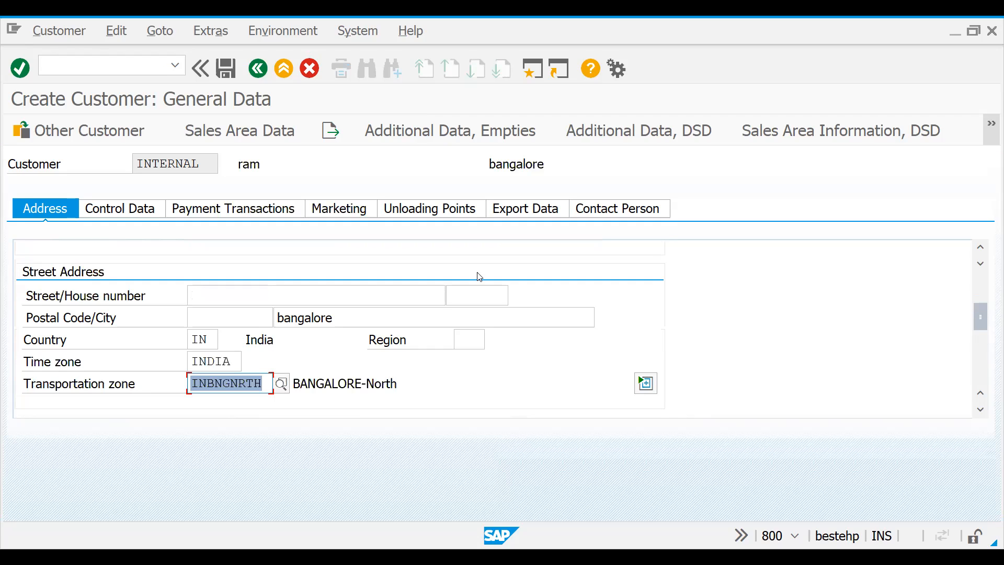
Inspect the customer number and name shown in the header of the customer's general data.
{"action": "left_click", "coordinate": [141, 164]}
{"action": "left_click_drag", "start_coordinate": [137, 163], "coordinate": [232, 165]}
{"action": "left_click", "coordinate": [258, 164]}
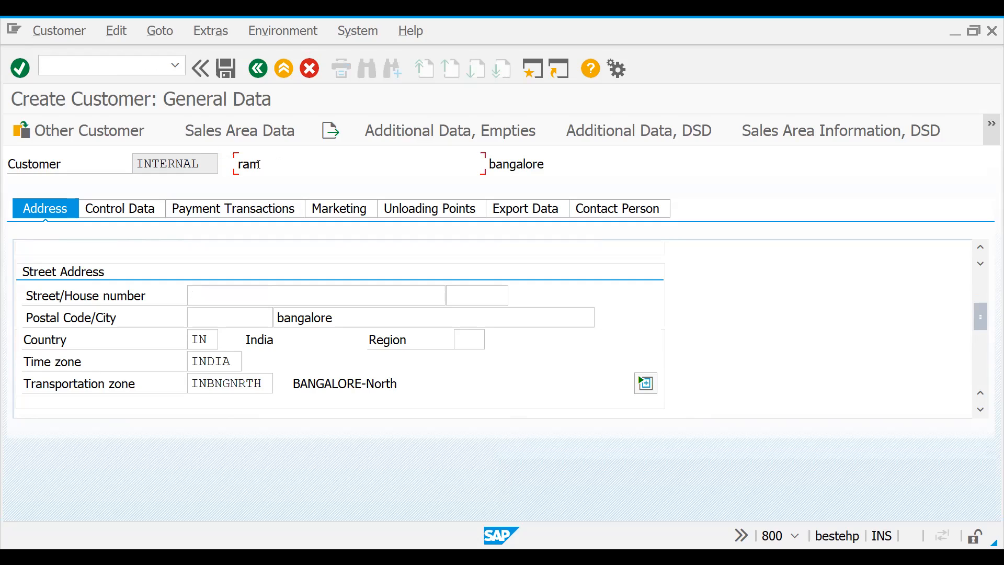
{"action": "double_click", "coordinate": [258, 164]}
{"action": "left_click_drag", "start_coordinate": [205, 165], "coordinate": [134, 165]}
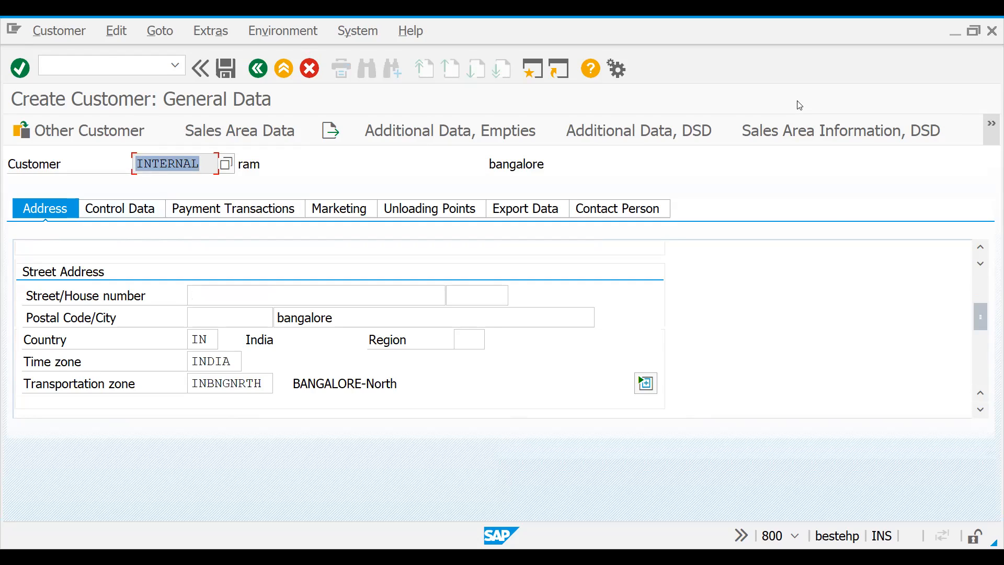
Switch to the SD CLASS workbook in Excel and review the general, sales distribution and company code entries under customer master data.
{"action": "key", "text": "alt+Tab"}
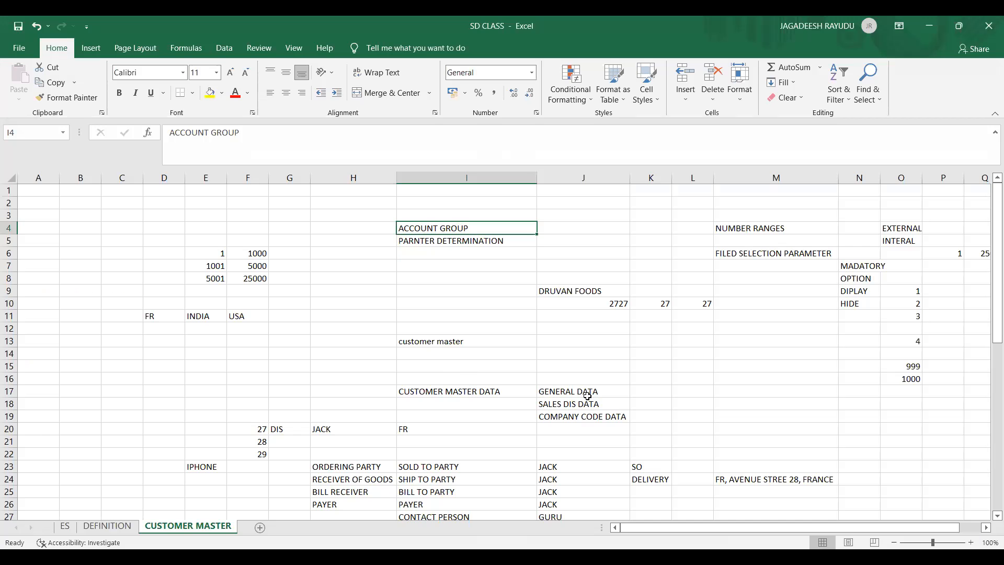
{"action": "left_click", "coordinate": [587, 396]}
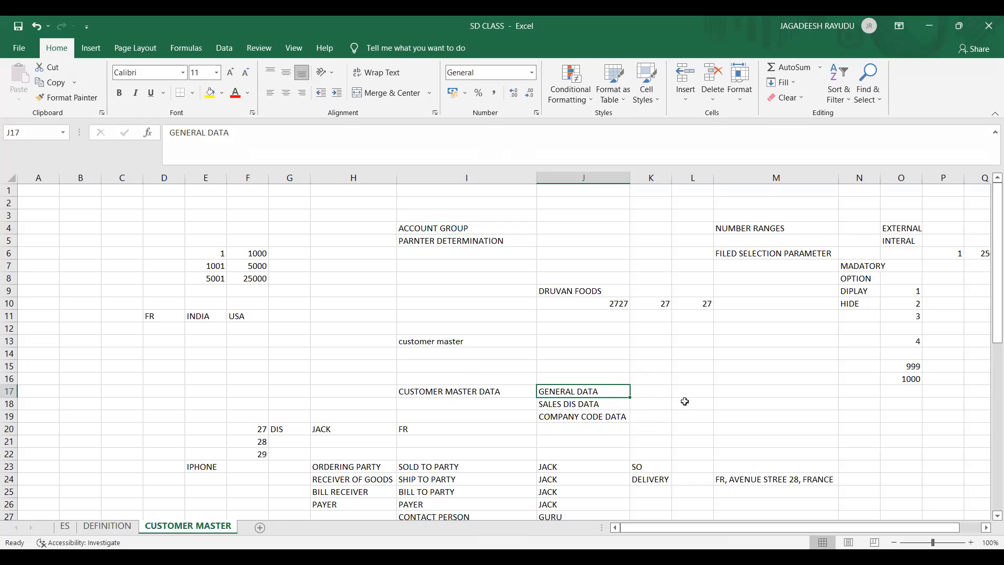
{"action": "left_click", "coordinate": [592, 406]}
{"action": "left_click", "coordinate": [544, 416]}
{"action": "left_click", "coordinate": [554, 406]}
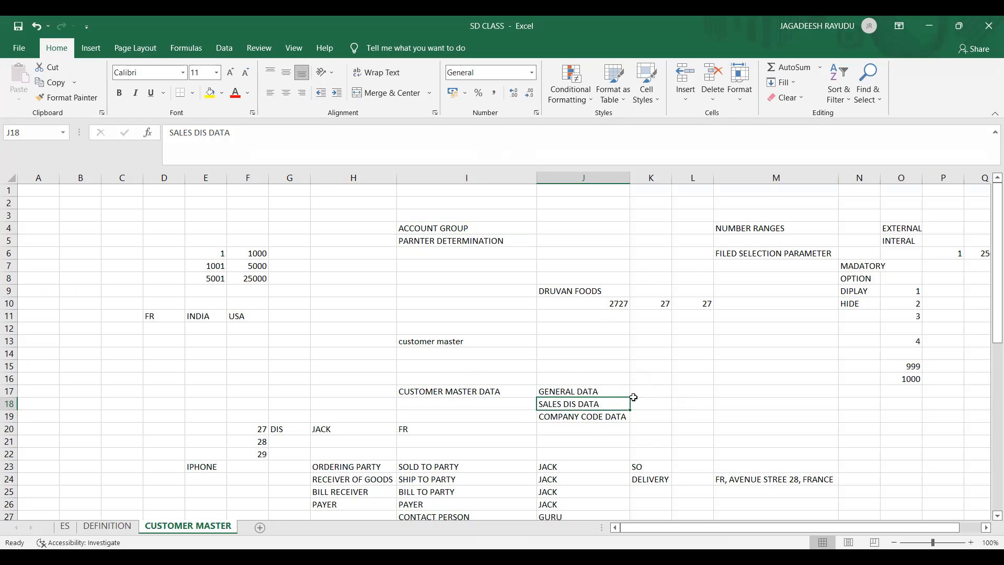
Merge and center cells K17:K19 beside the three customer master data types and enter "comple customer -XD01" in them.
{"action": "left_click_drag", "start_coordinate": [642, 389], "coordinate": [642, 416]}
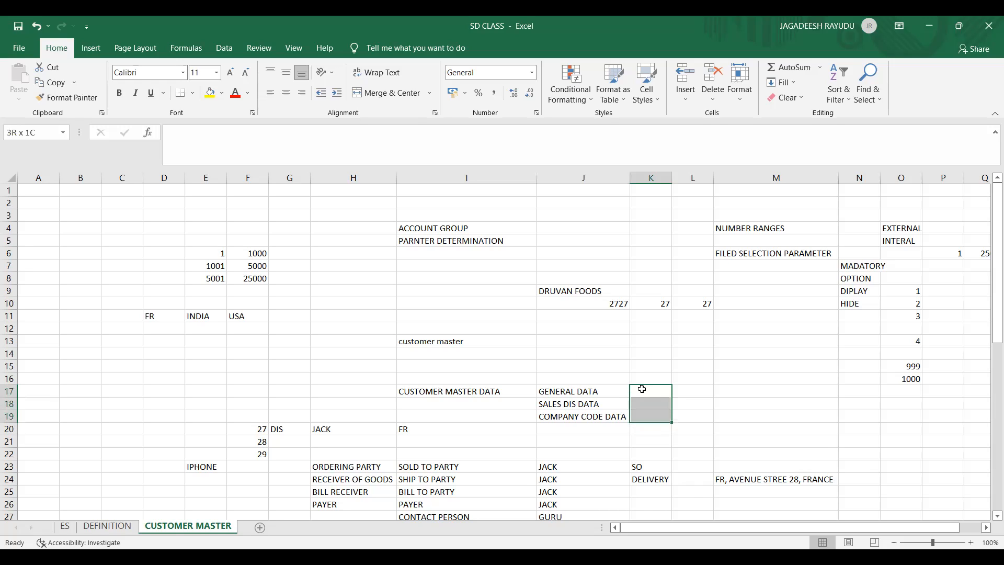
{"action": "left_click", "coordinate": [192, 93]}
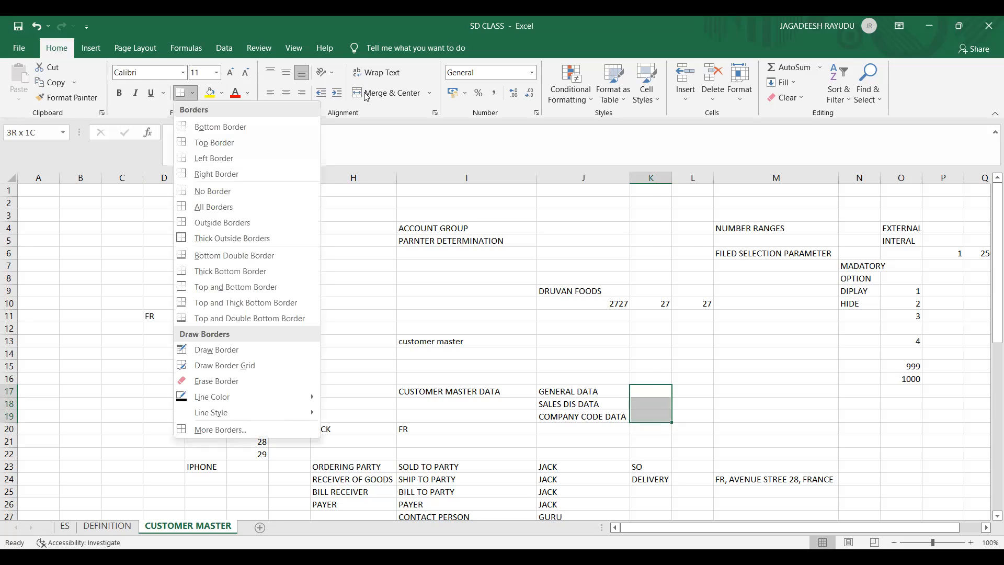
{"action": "left_click", "coordinate": [366, 97]}
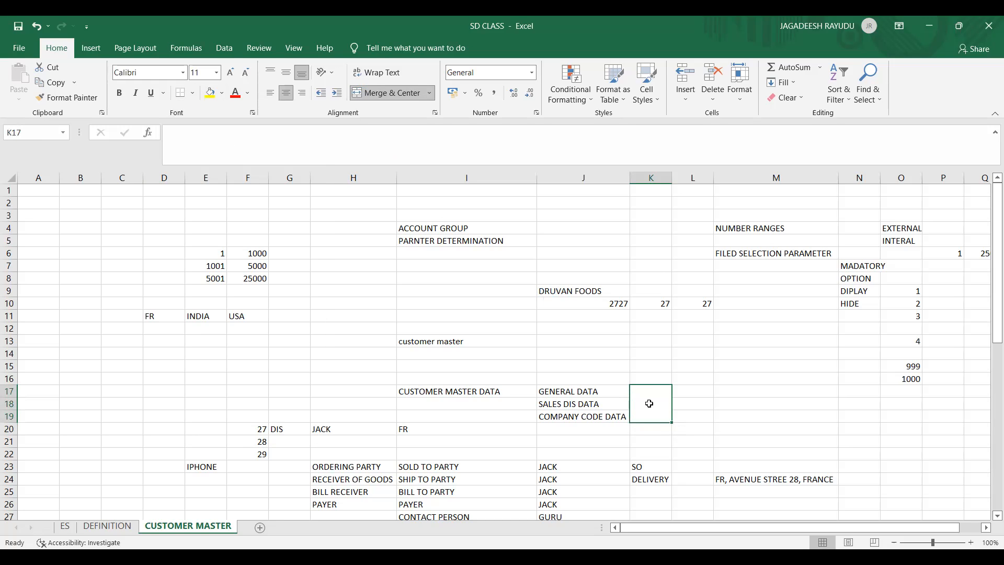
{"action": "type", "text": "co"}
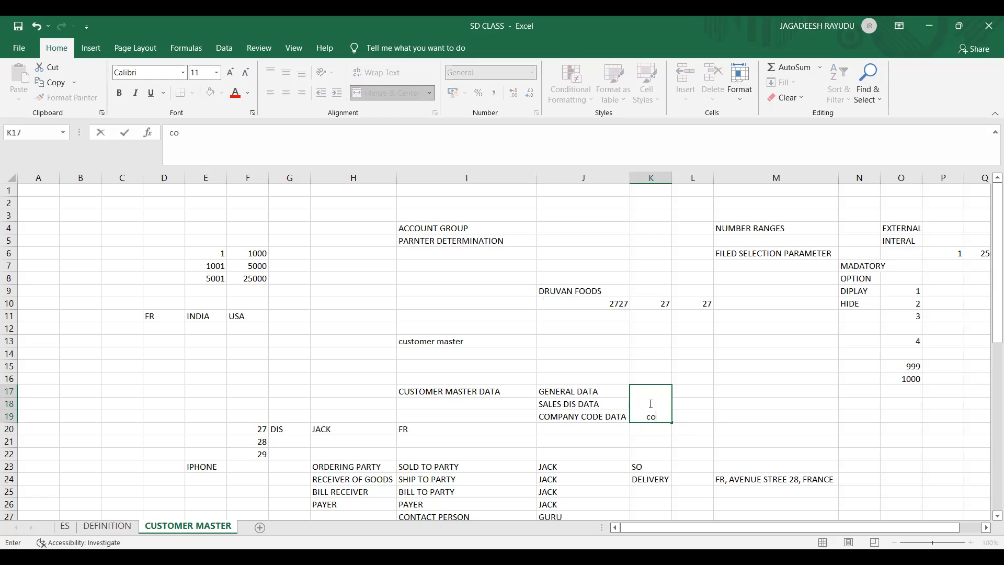
{"action": "type", "text": "mple customer"}
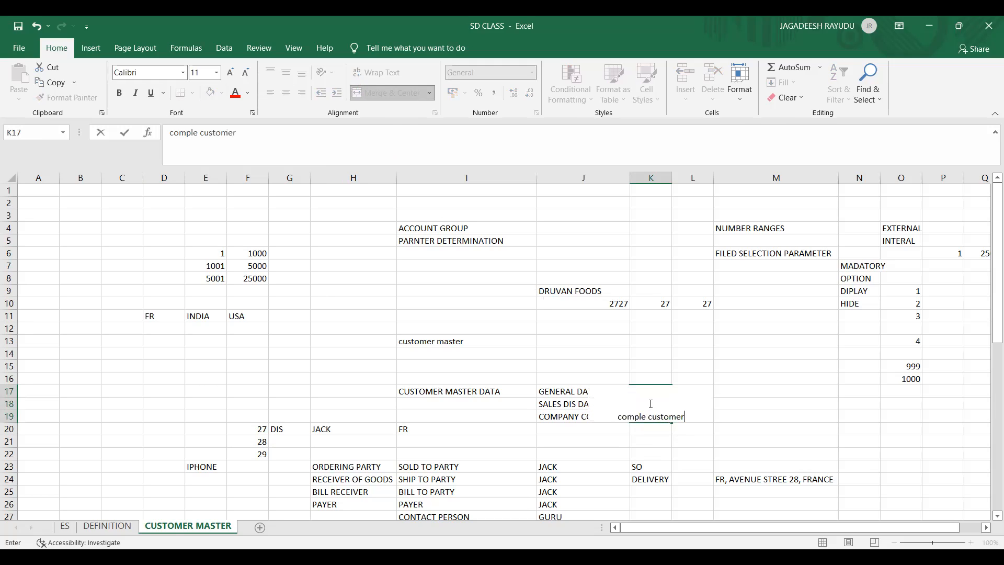
{"action": "type", "text": " -XD01"}
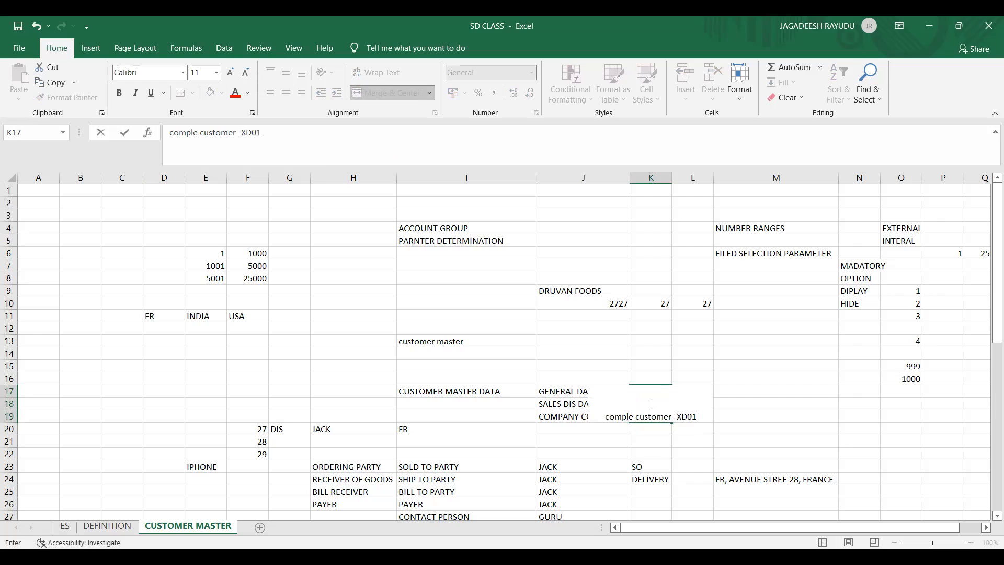
{"action": "left_click", "coordinate": [611, 426]}
Copy the GENERAL DATA and SALES DIS DATA labels from J17:J18 to J14:J15.
{"action": "left_click", "coordinate": [563, 391]}
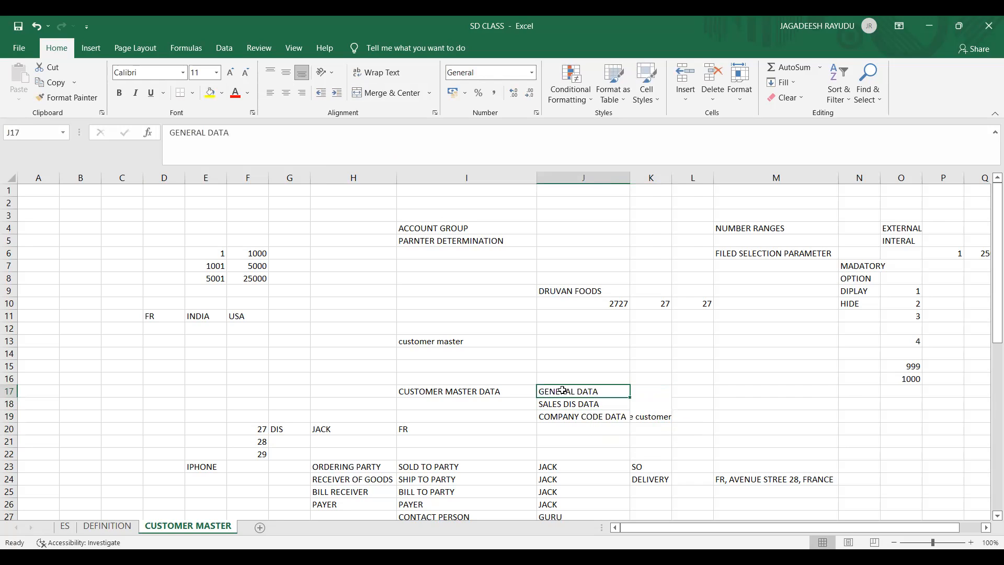
{"action": "key", "text": "shift+Down"}
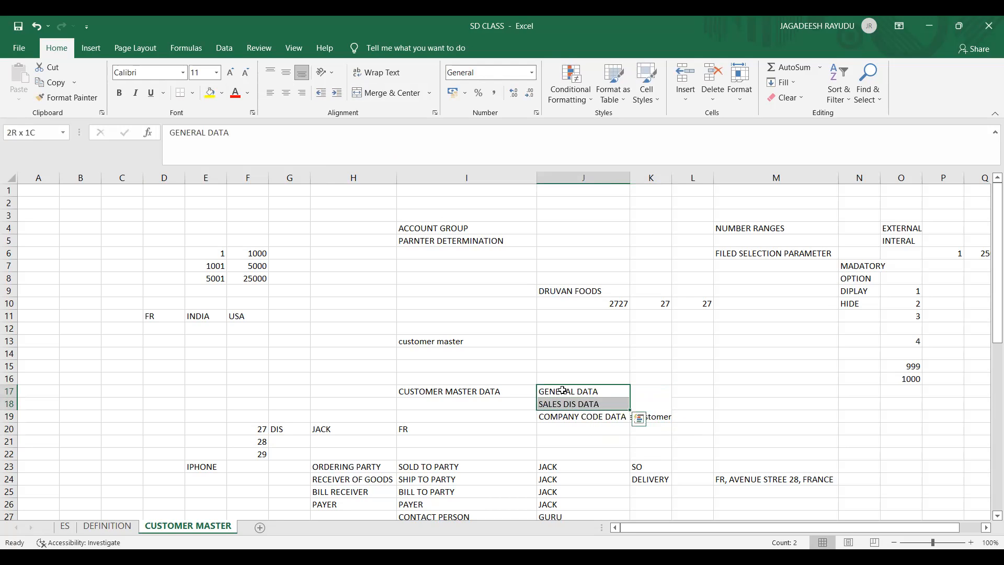
{"action": "key", "text": "ctrl+c"}
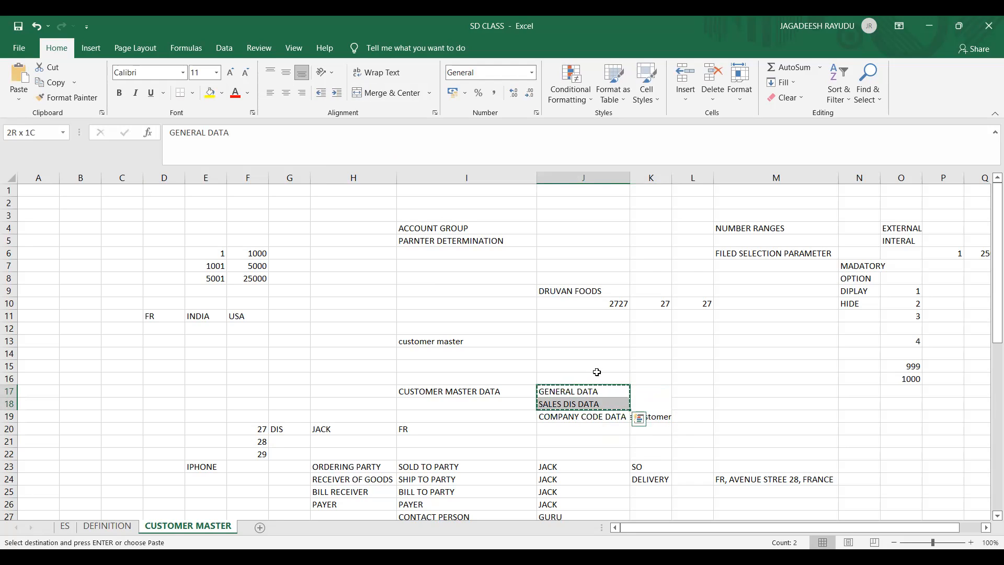
{"action": "left_click", "coordinate": [584, 354]}
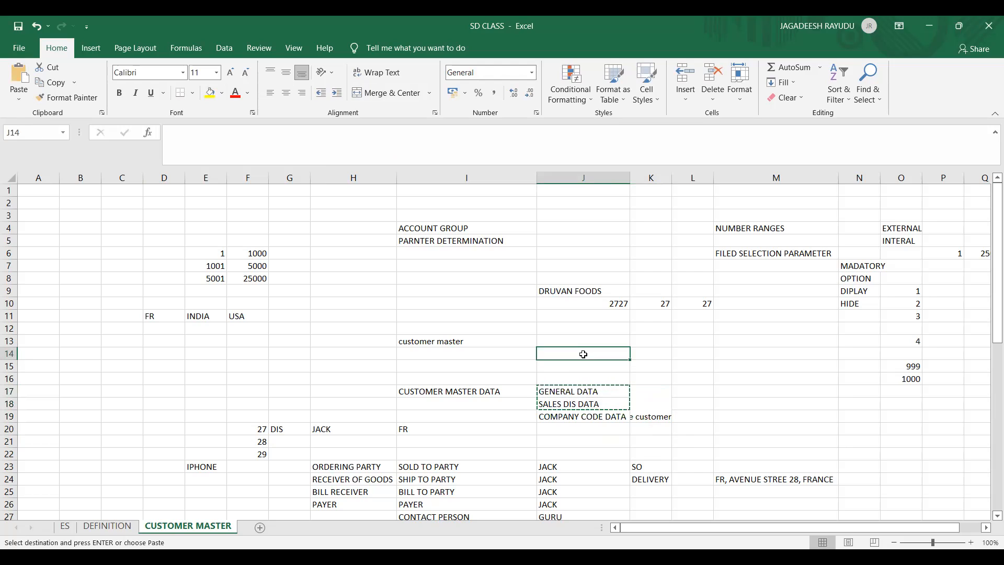
{"action": "key", "text": "ctrl+v"}
Merge and center cells K14:K15 beside the copied general and sales labels and enter "VD01" in them.
{"action": "left_click", "coordinate": [648, 354]}
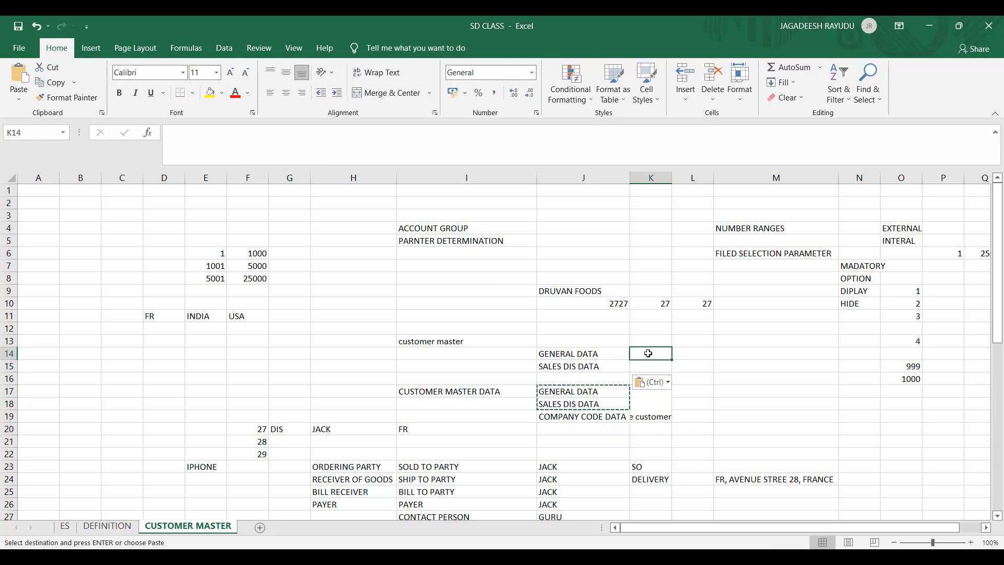
{"action": "left_click_drag", "start_coordinate": [649, 354], "coordinate": [649, 366]}
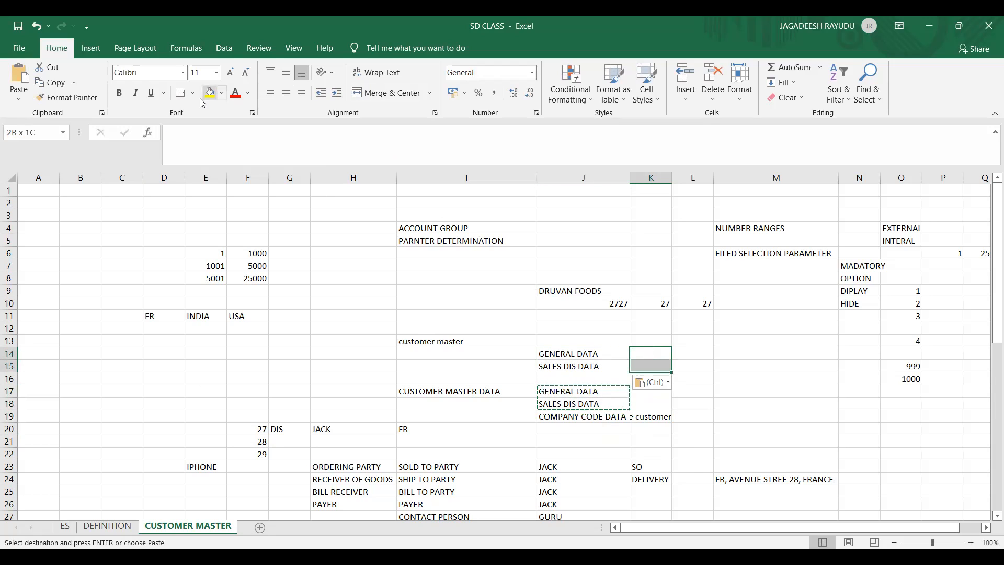
{"action": "left_click", "coordinate": [387, 93]}
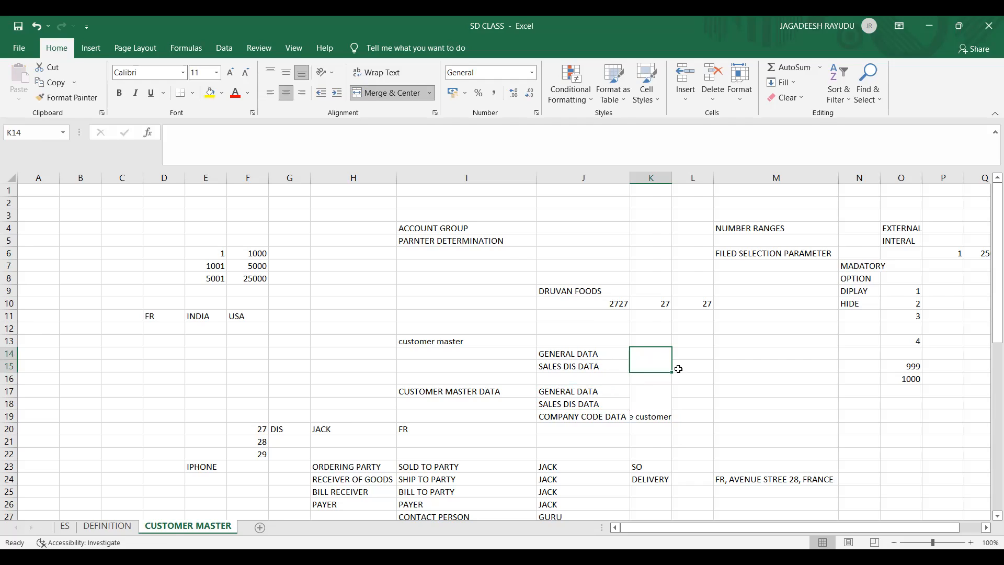
{"action": "type", "text": "VD01"}
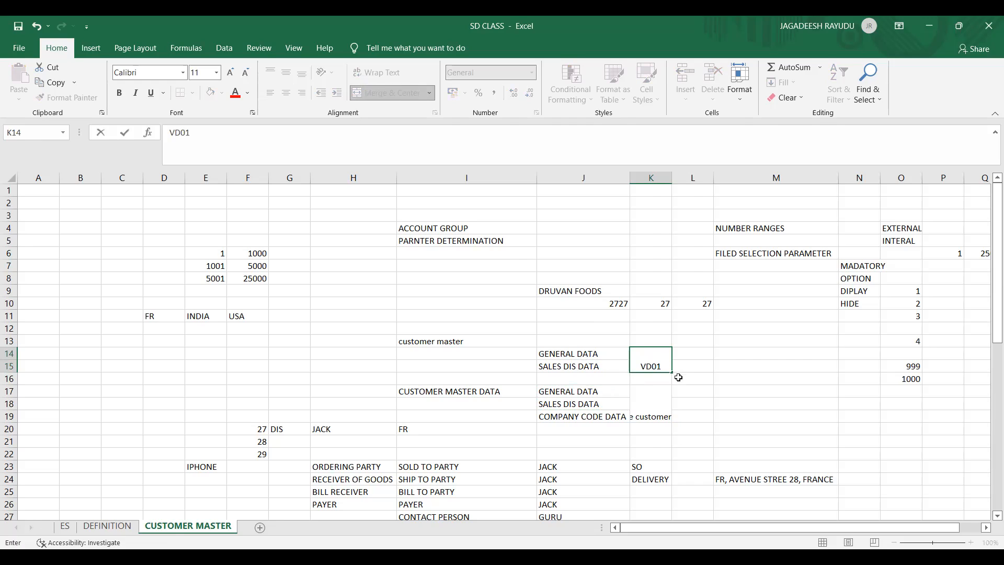
{"action": "key", "text": "Return"}
Review which of the general, sales distribution and company code data labels belong to the VD01 and XD01 entries.
{"action": "left_click", "coordinate": [608, 417]}
{"action": "left_click", "coordinate": [588, 360]}
{"action": "left_click", "coordinate": [588, 365]}
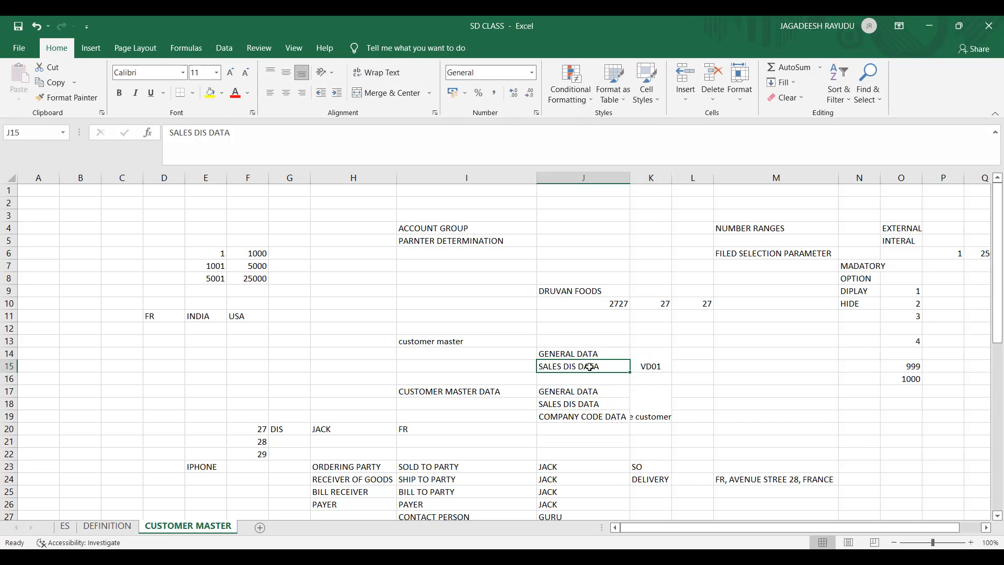
{"action": "left_click", "coordinate": [591, 354]}
{"action": "left_click", "coordinate": [649, 367]}
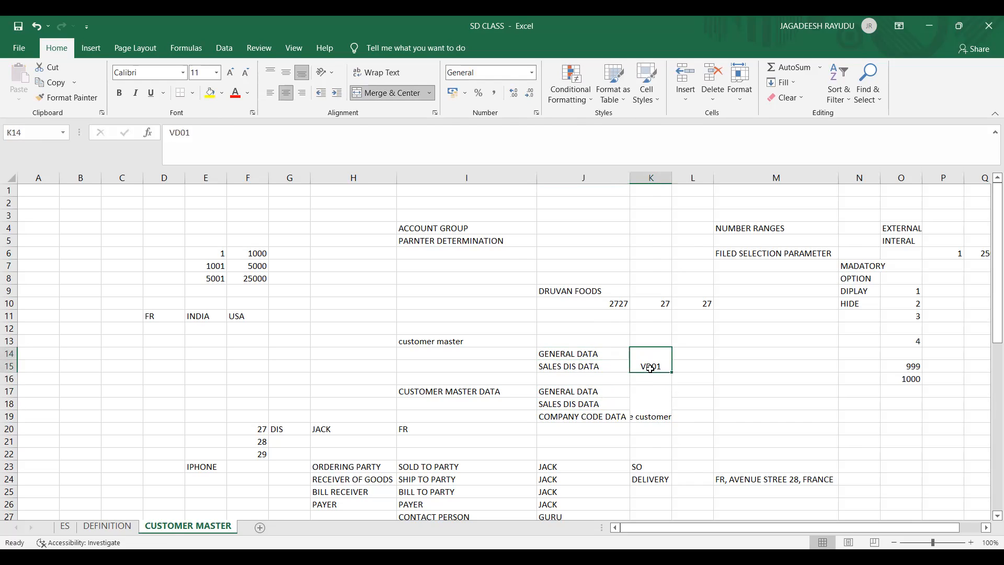
{"action": "left_click", "coordinate": [647, 411]}
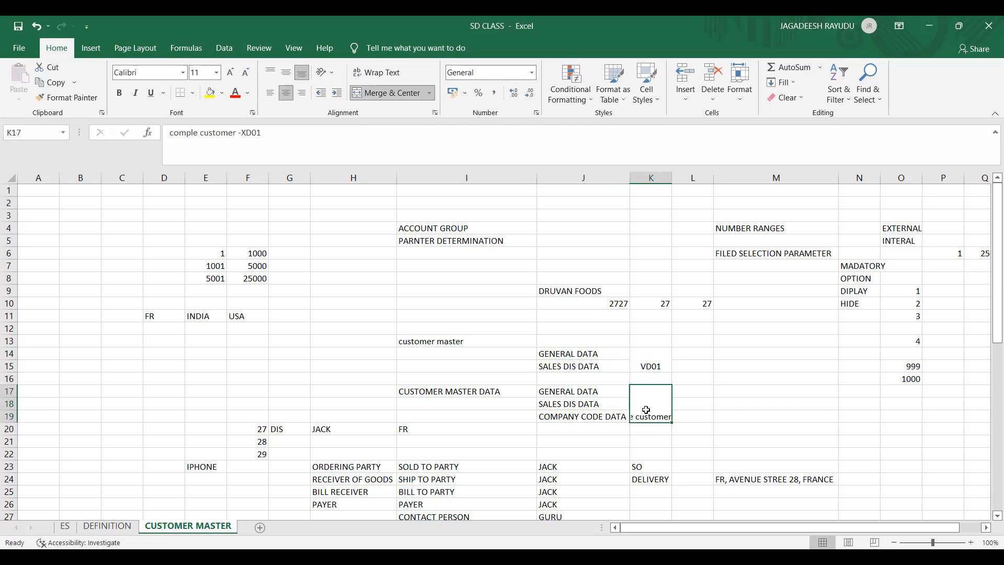
{"action": "left_click", "coordinate": [649, 362]}
{"action": "left_click", "coordinate": [577, 392]}
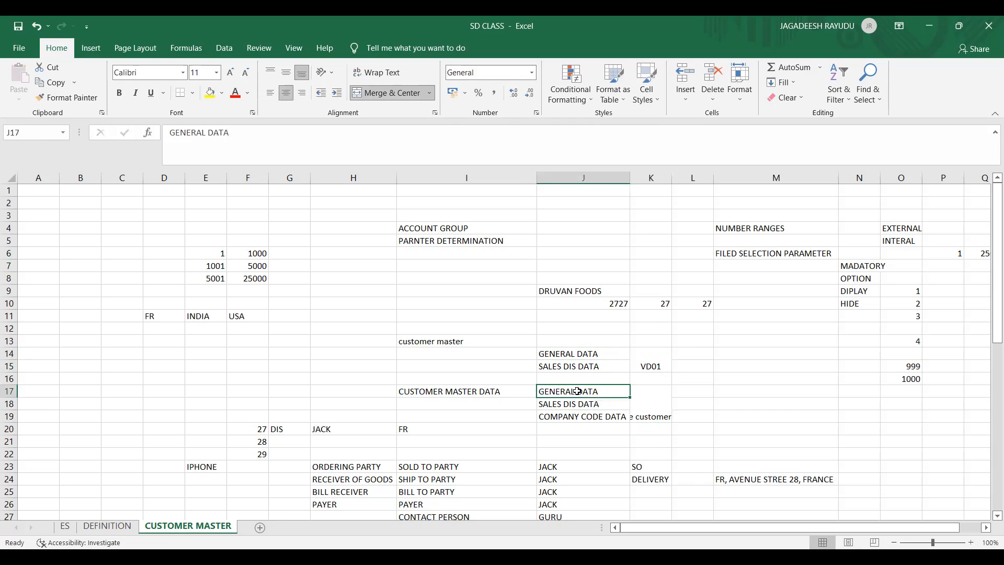
{"action": "left_click", "coordinate": [574, 418]}
Widen column K to fit the XD01 note and list VD01, VD02 and VD03 in cells L14:L16.
{"action": "left_click", "coordinate": [650, 416]}
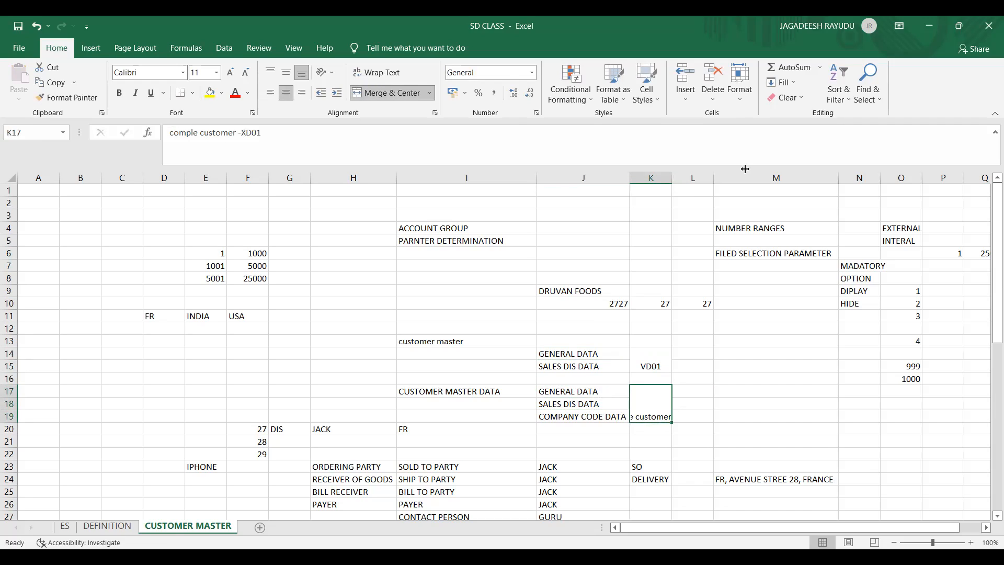
{"action": "left_click", "coordinate": [764, 354]}
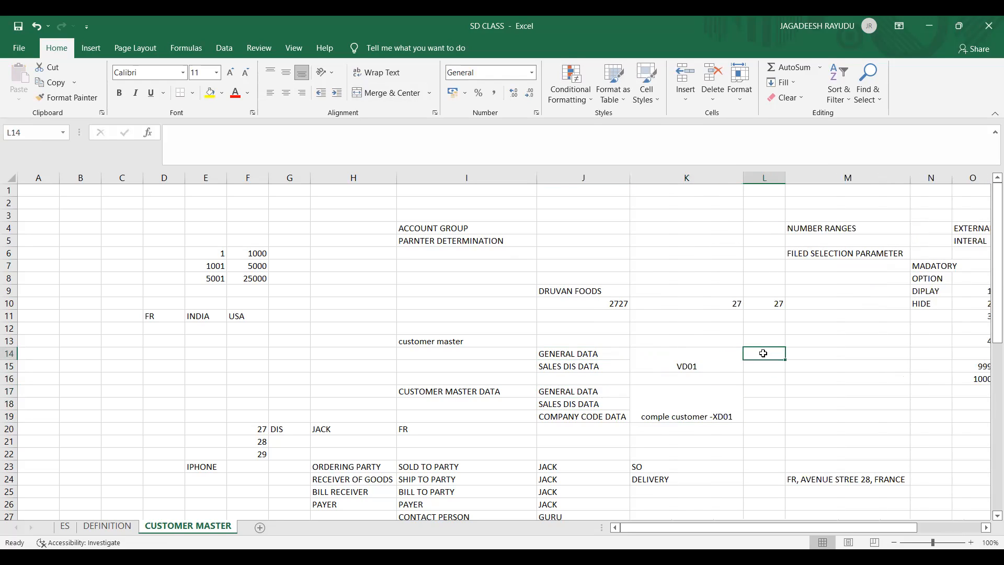
{"action": "type", "text": "VD01"}
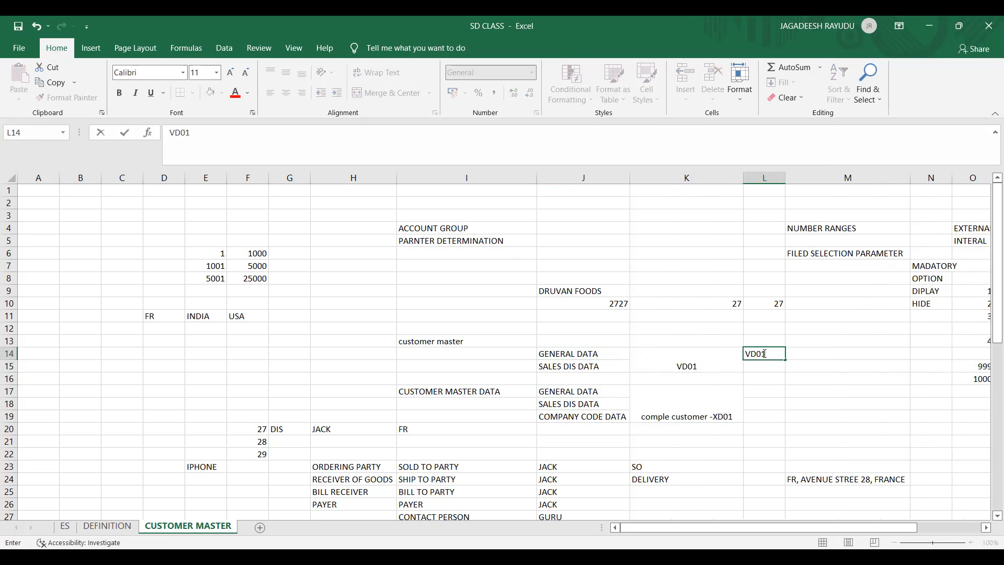
{"action": "key", "text": "Return"}
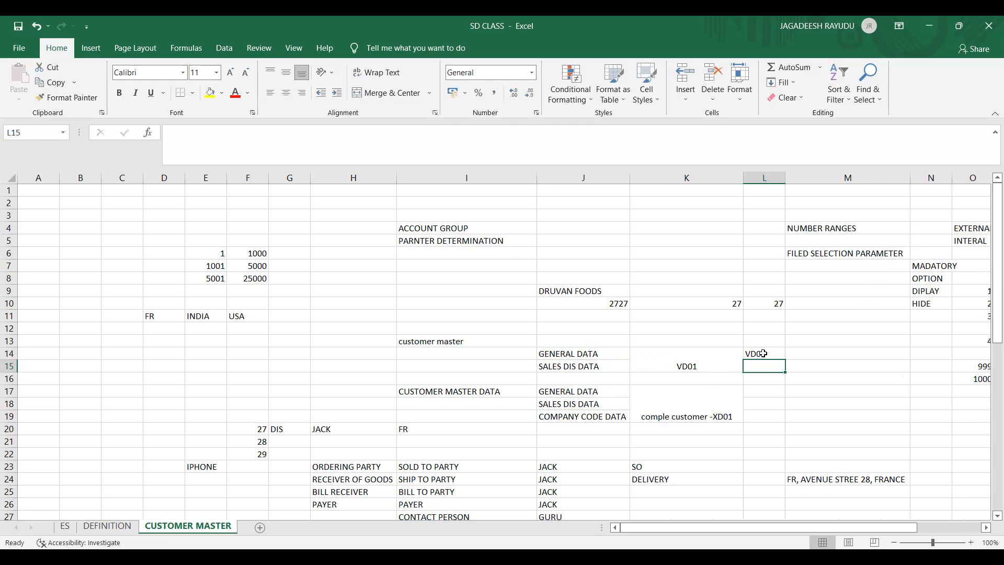
{"action": "type", "text": "VD02"}
{"action": "key", "text": "Return"}
{"action": "type", "text": "VD04"}
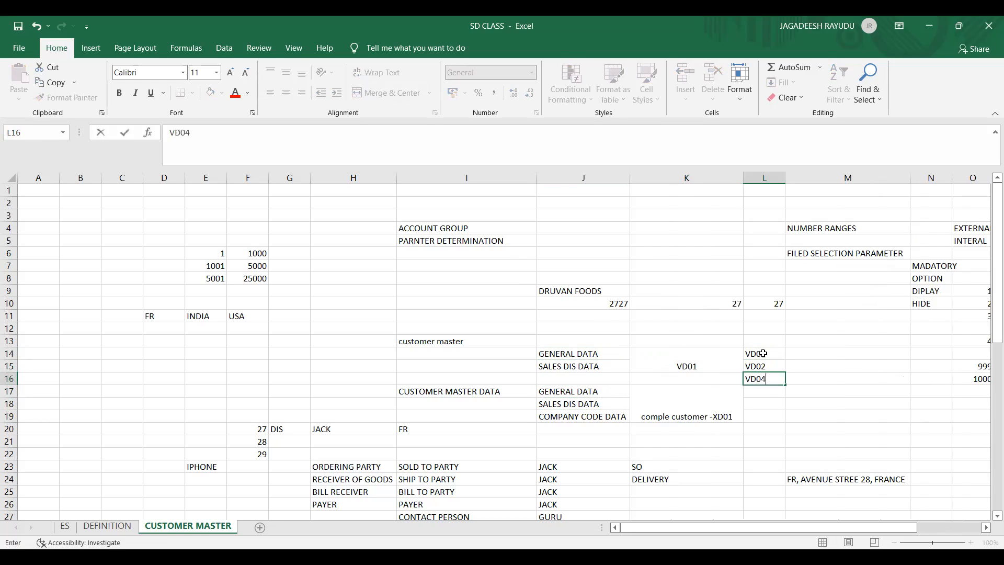
{"action": "key", "text": "BackSpace"}
{"action": "type", "text": "3"}
{"action": "key", "text": "Return"}
{"action": "key", "text": "Return"}
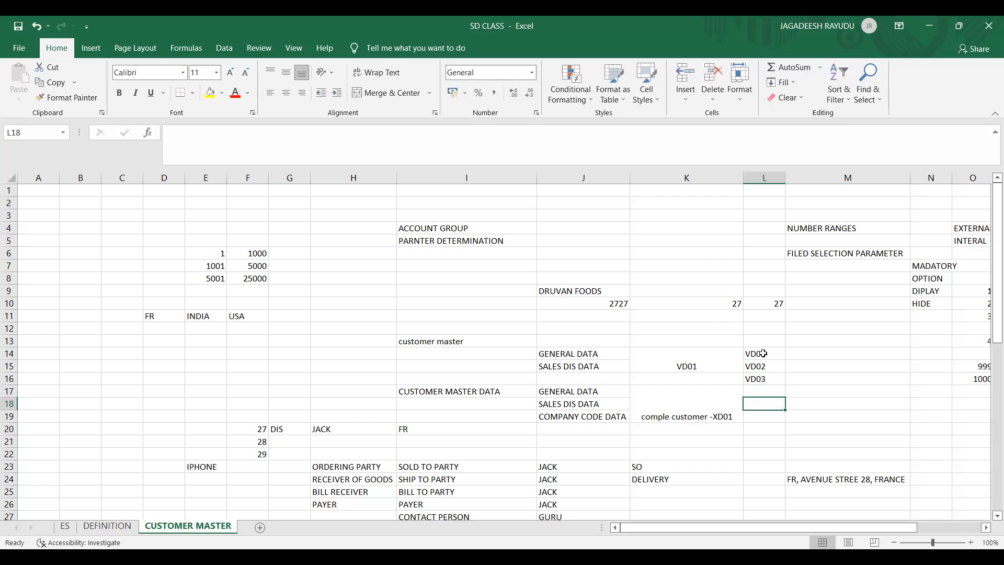
List the transaction codes XD01, XD02 and XD03 in cells L17:L19.
{"action": "key", "text": "Up"}
{"action": "key", "text": "Down"}
{"action": "key", "text": "Up"}
{"action": "type", "text": "X"}
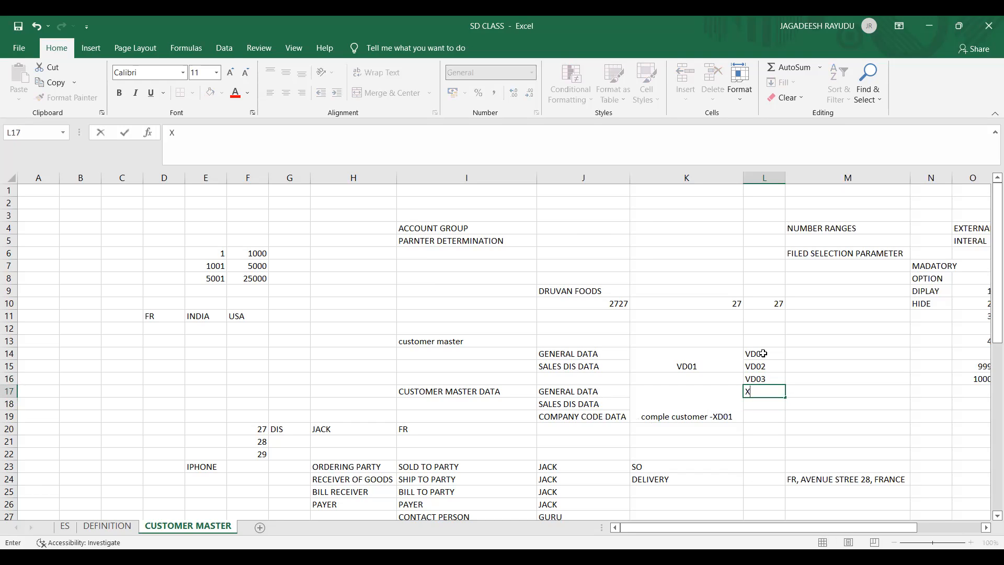
{"action": "type", "text": "D01"}
{"action": "key", "text": "Return"}
{"action": "left_click", "coordinate": [559, 392]}
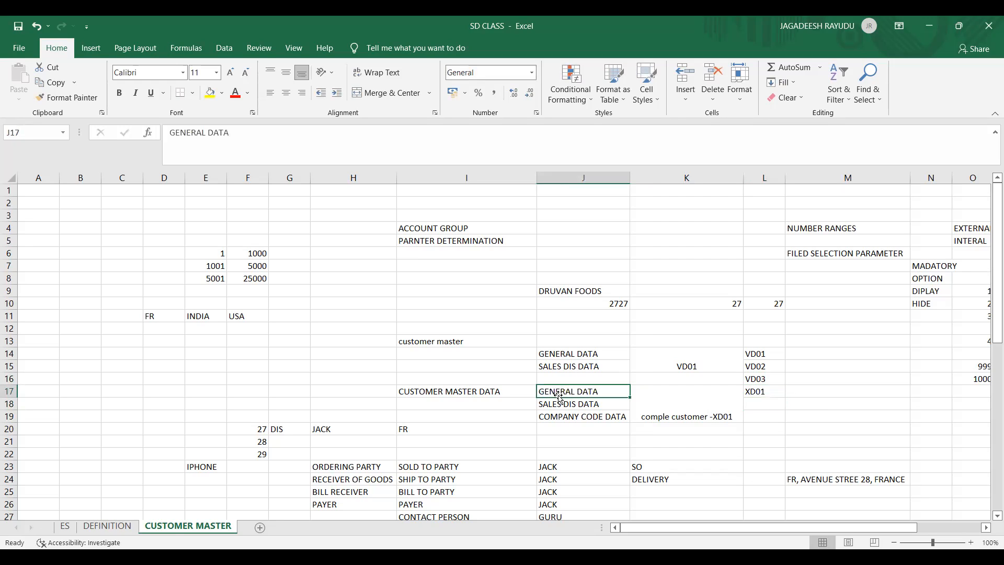
{"action": "left_click", "coordinate": [757, 407]}
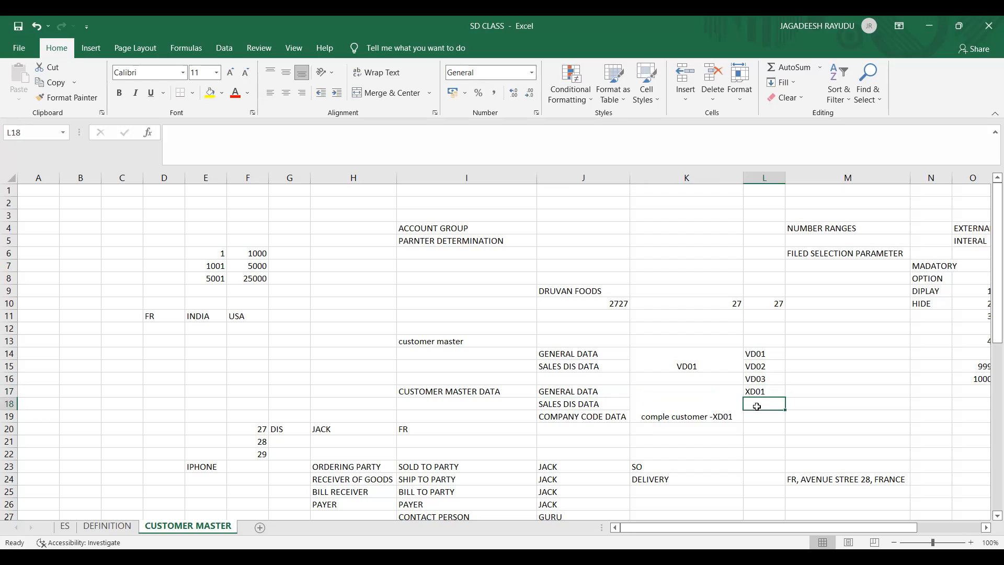
{"action": "type", "text": "XD02"}
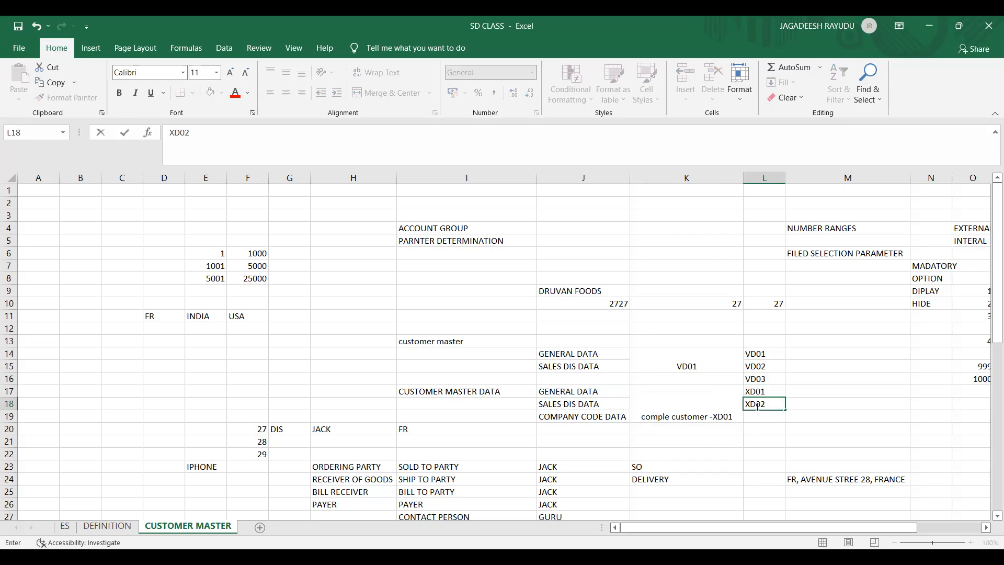
{"action": "key", "text": "Return"}
{"action": "type", "text": "XD03"}
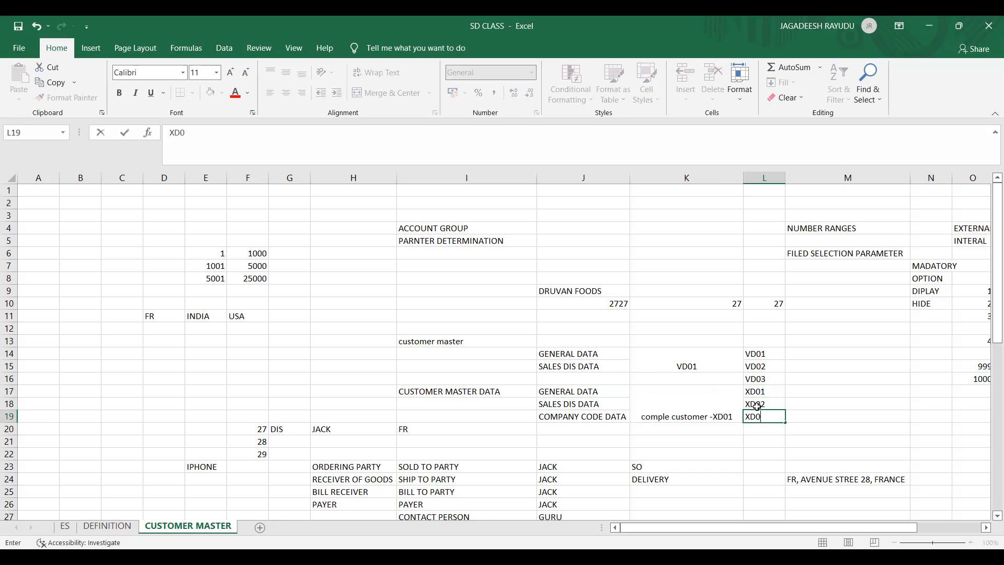
{"action": "key", "text": "Tab"}
Enter CREATE, CHANGE and DISPLAY in cells M14:M16 beside the three VD transaction codes.
{"action": "key", "text": "Up"}
{"action": "key", "text": "Up"}
{"action": "key", "text": "Up"}
{"action": "key", "text": "Up"}
{"action": "key", "text": "Up"}
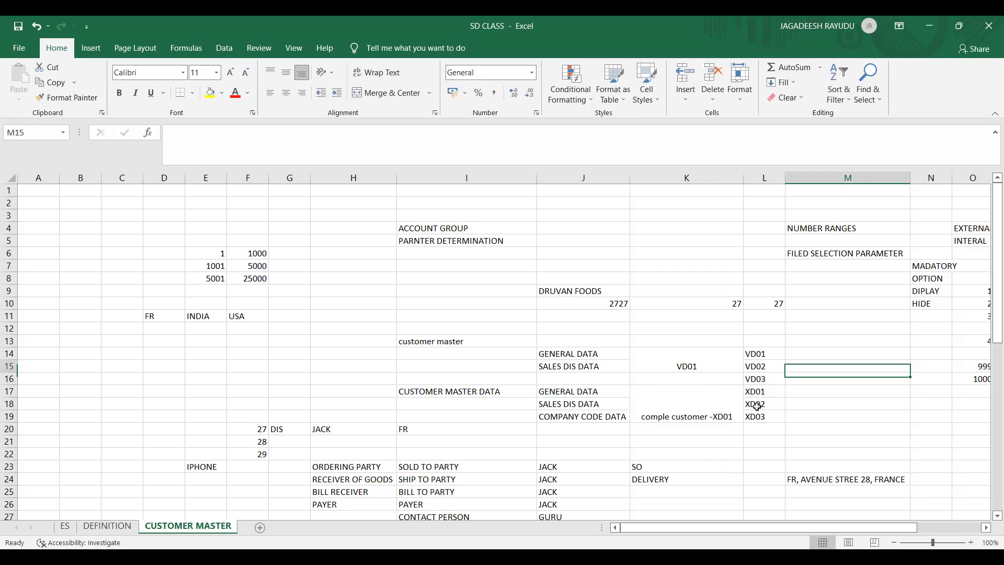
{"action": "type", "text": "te"}
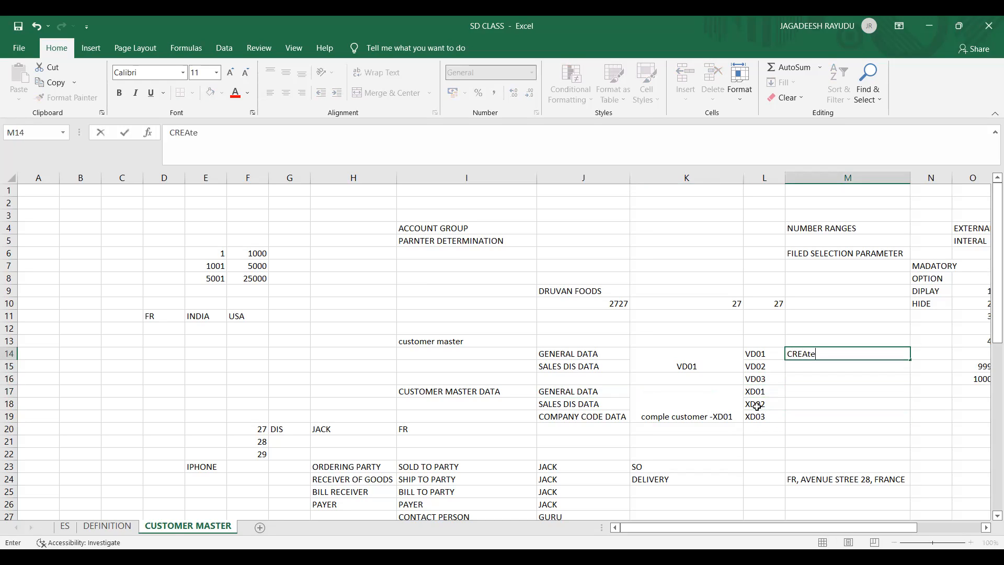
{"action": "key", "text": "BackSpace"}
{"action": "key", "text": "BackSpace"}
{"action": "key", "text": "Return"}
{"action": "type", "text": "CHANGE"}
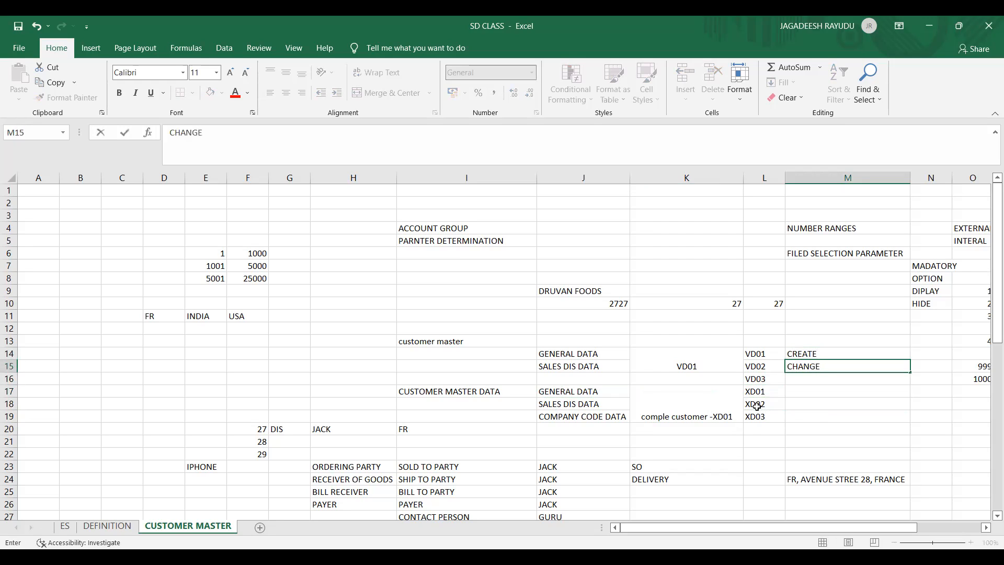
{"action": "key", "text": "Return"}
{"action": "type", "text": "DISPL"}
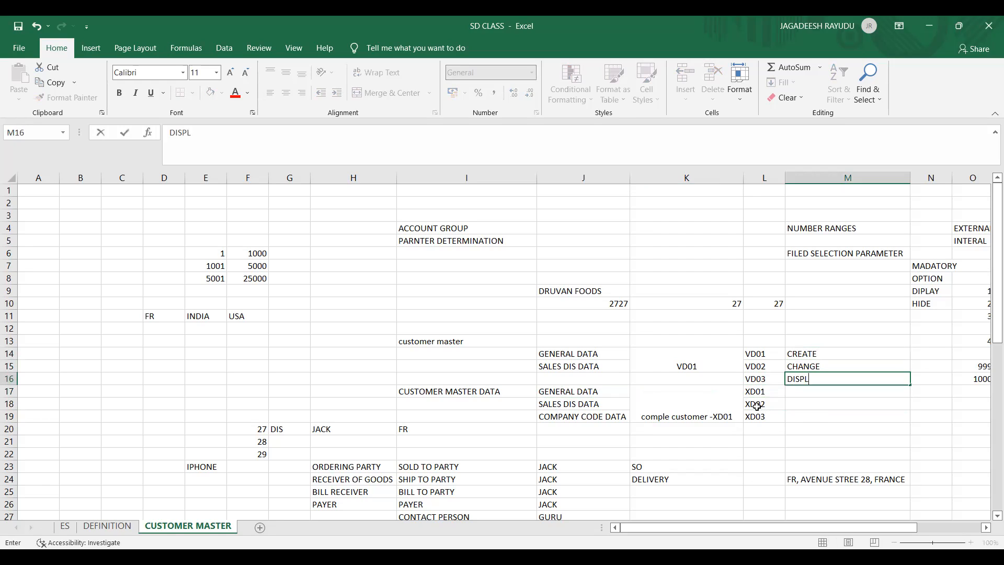
{"action": "type", "text": "AY"}
{"action": "key", "text": "Return"}
Copy the CREATE, CHANGE and DISPLAY labels from M14:M16 to M17:M19 beside the XD transaction codes.
{"action": "key", "text": "Up"}
{"action": "key", "text": "Up"}
{"action": "key", "text": "Up"}
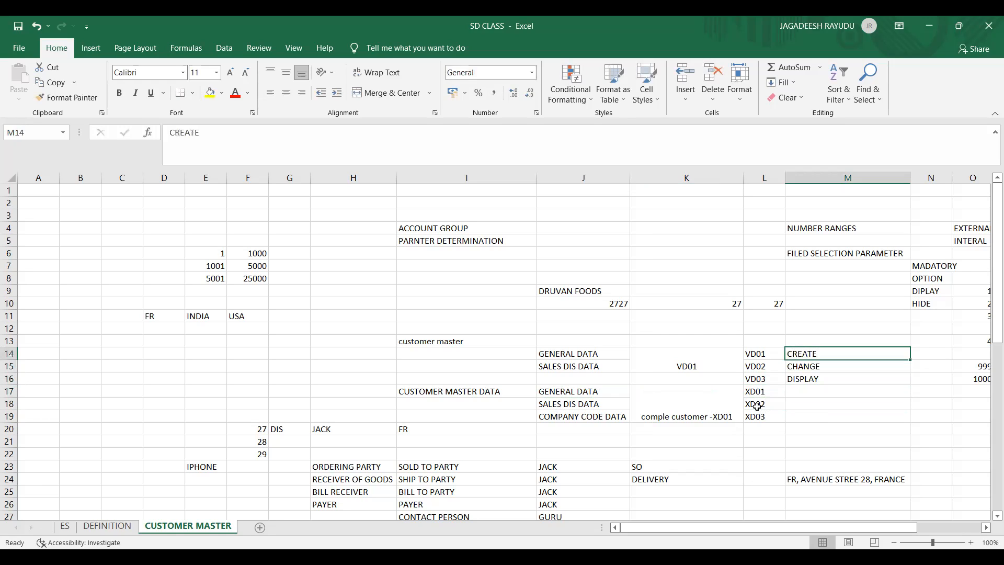
{"action": "key", "text": "shift+Down"}
{"action": "key", "text": "shift+Down"}
{"action": "key", "text": "ctrl+c"}
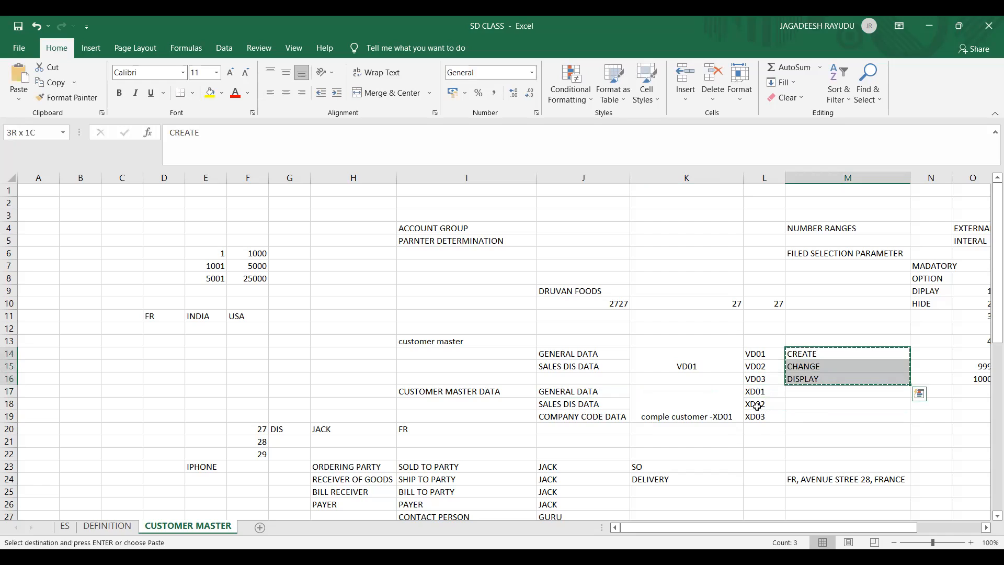
{"action": "key", "text": "Down"}
{"action": "key", "text": "Down"}
{"action": "key", "text": "Down"}
{"action": "key", "text": "ctrl+v"}
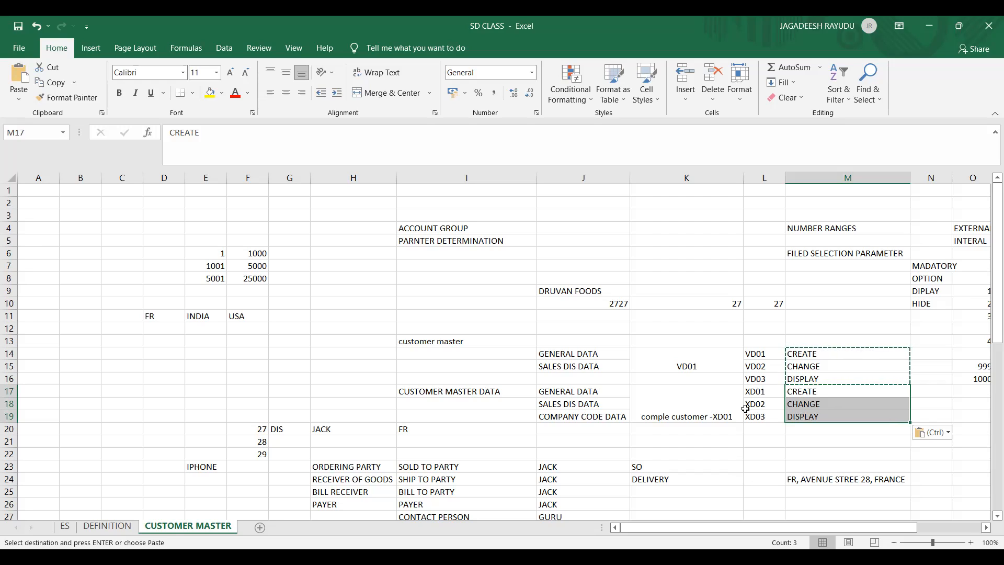
{"action": "left_click", "coordinate": [832, 378]}
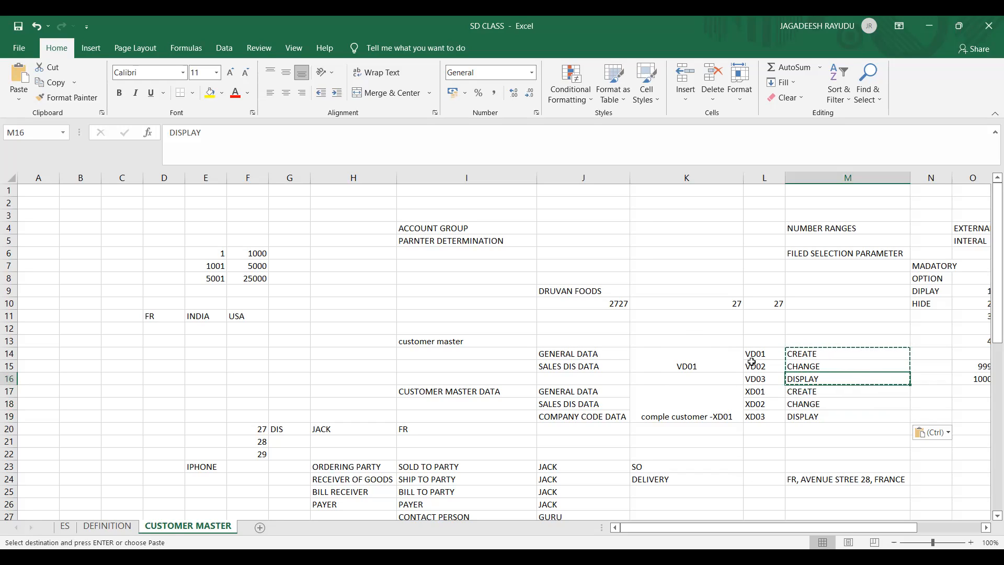
{"action": "left_click", "coordinate": [571, 356]}
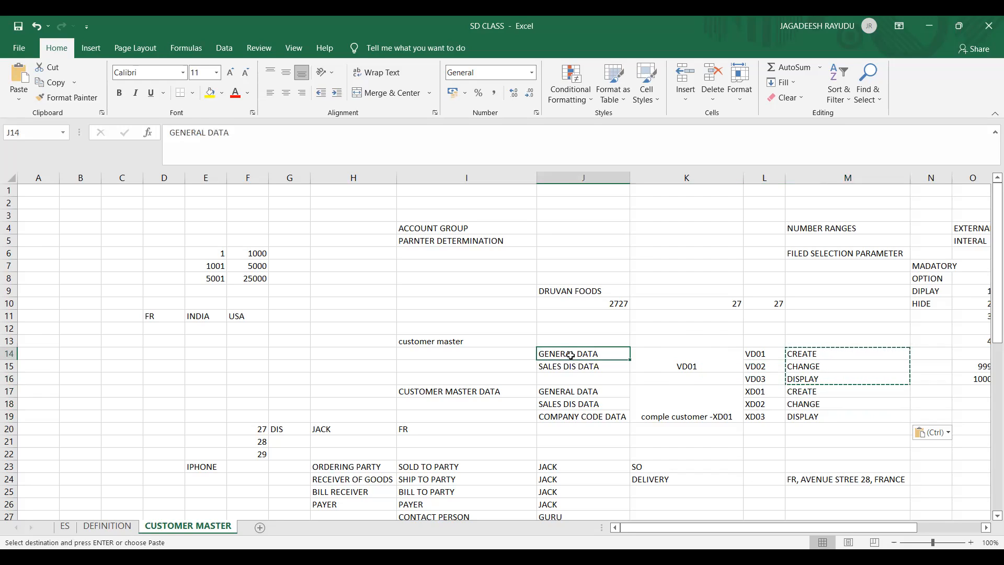
{"action": "key", "text": "shift+Right"}
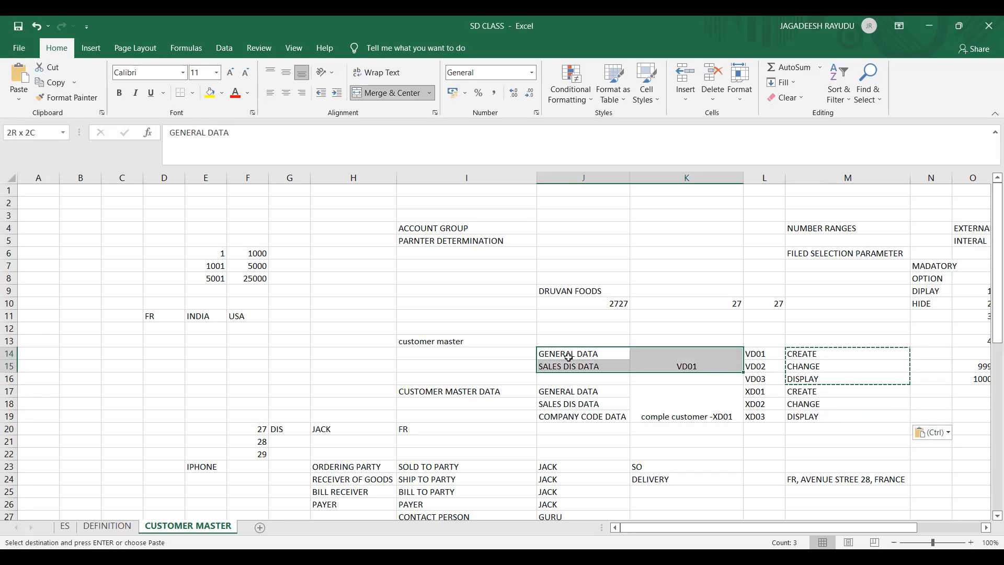
{"action": "left_click", "coordinate": [595, 401]}
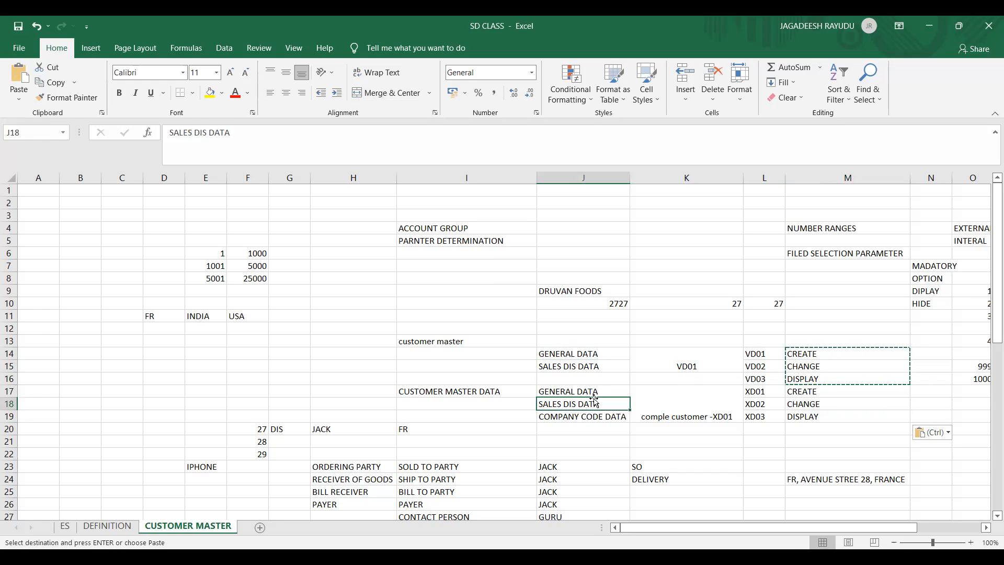
{"action": "left_click", "coordinate": [576, 325]}
Copy the GENERAL DATA label from J14 to J12 and the COMPANY CODE DATA label from J19 to J13.
{"action": "left_click", "coordinate": [573, 356]}
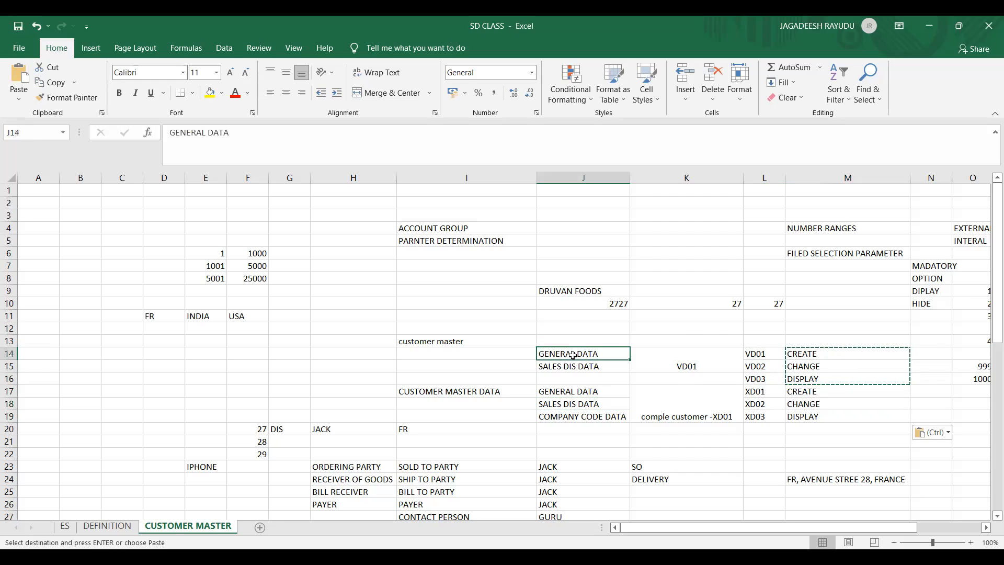
{"action": "key", "text": "ctrl+c"}
{"action": "key", "text": "Up"}
{"action": "key", "text": "Up"}
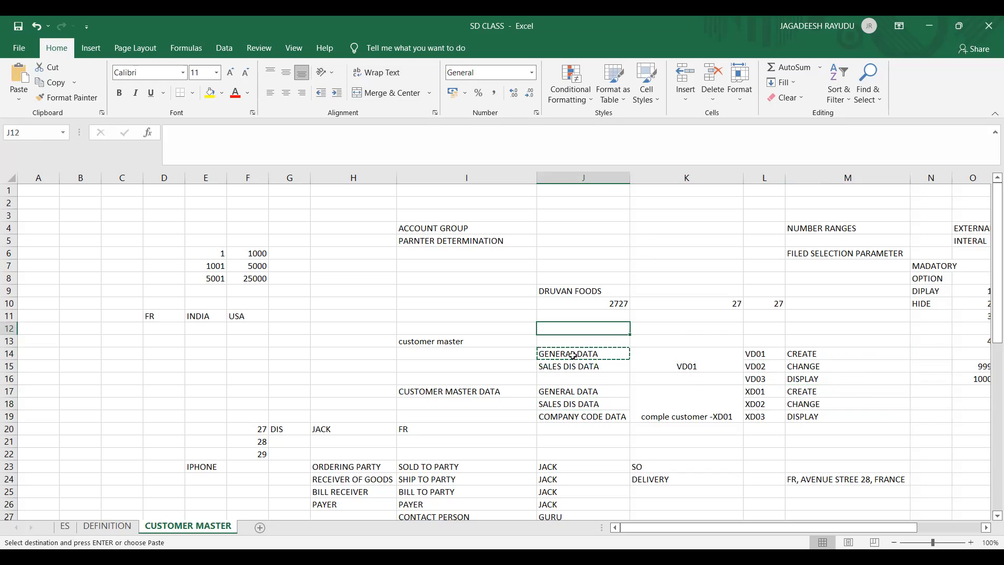
{"action": "key", "text": "ctrl+v"}
{"action": "left_click", "coordinate": [572, 414]}
{"action": "key", "text": "ctrl+c"}
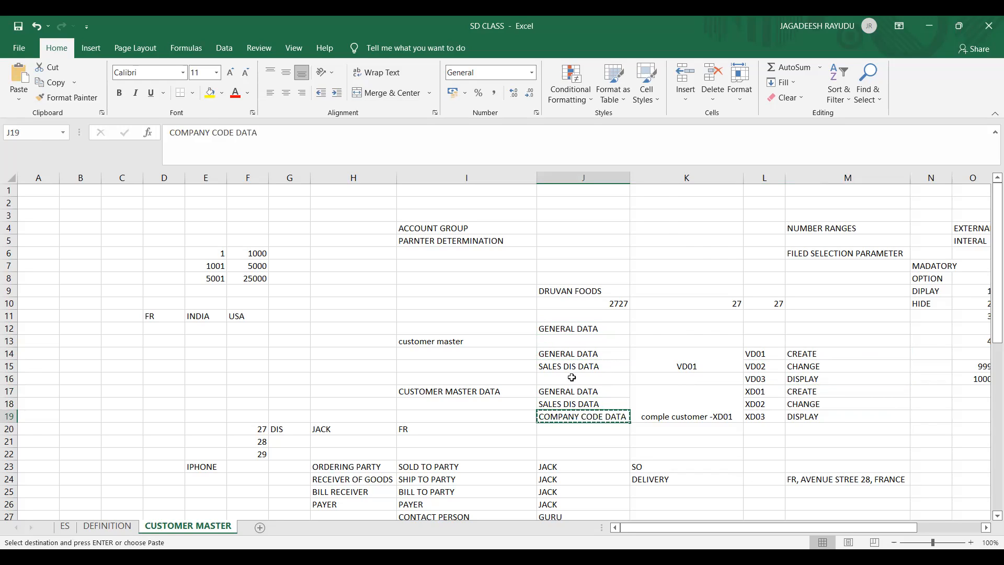
{"action": "left_click", "coordinate": [568, 339]}
{"action": "key", "text": "ctrl+v"}
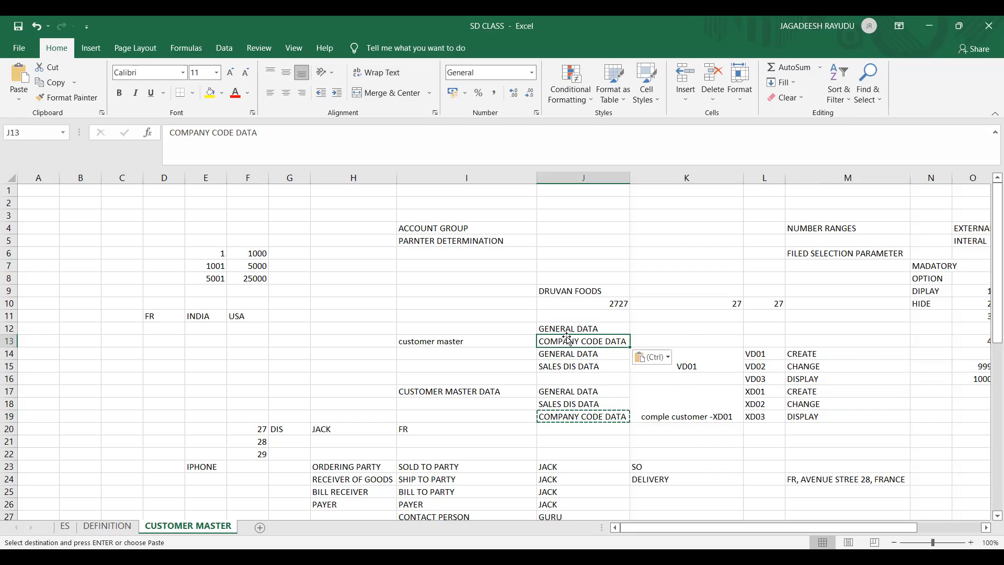
List the transaction codes FD01, FD02 and FD03 in cells L11:L13.
{"action": "left_click", "coordinate": [760, 316]}
{"action": "type", "text": "FD01"}
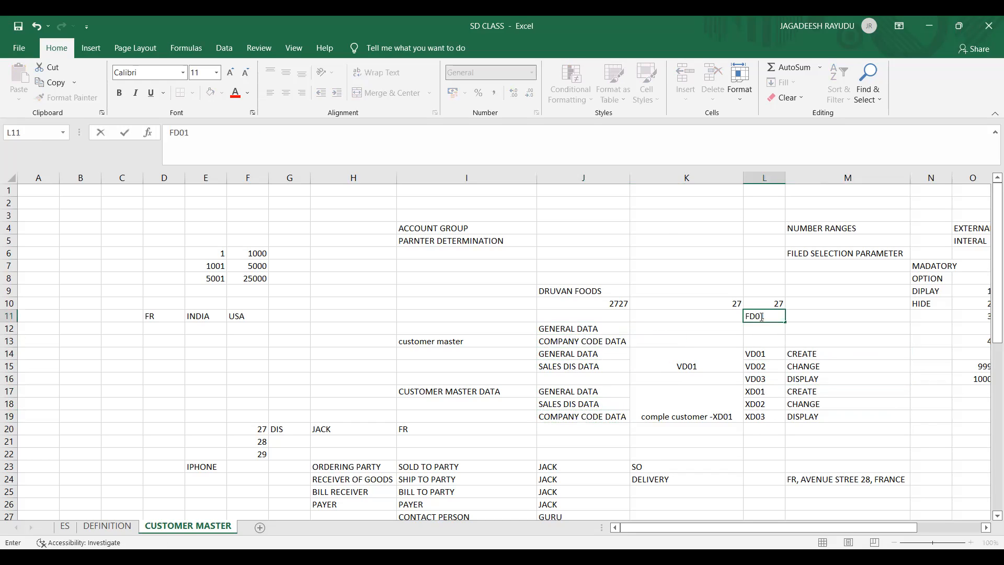
{"action": "key", "text": "Return"}
{"action": "type", "text": "FD01"}
{"action": "key", "text": "BackSpace"}
{"action": "type", "text": "2"}
{"action": "key", "text": "Return"}
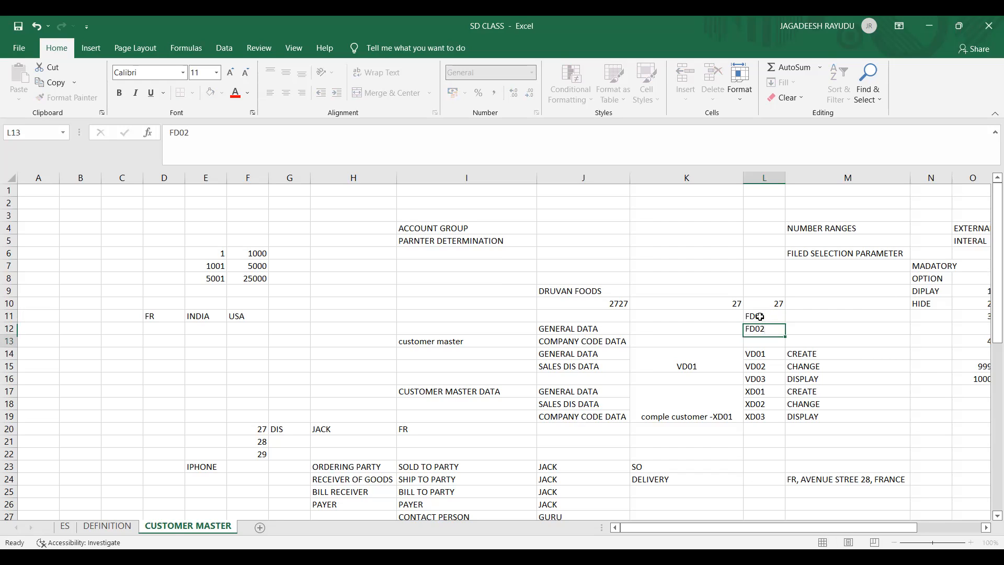
{"action": "type", "text": "FD03"}
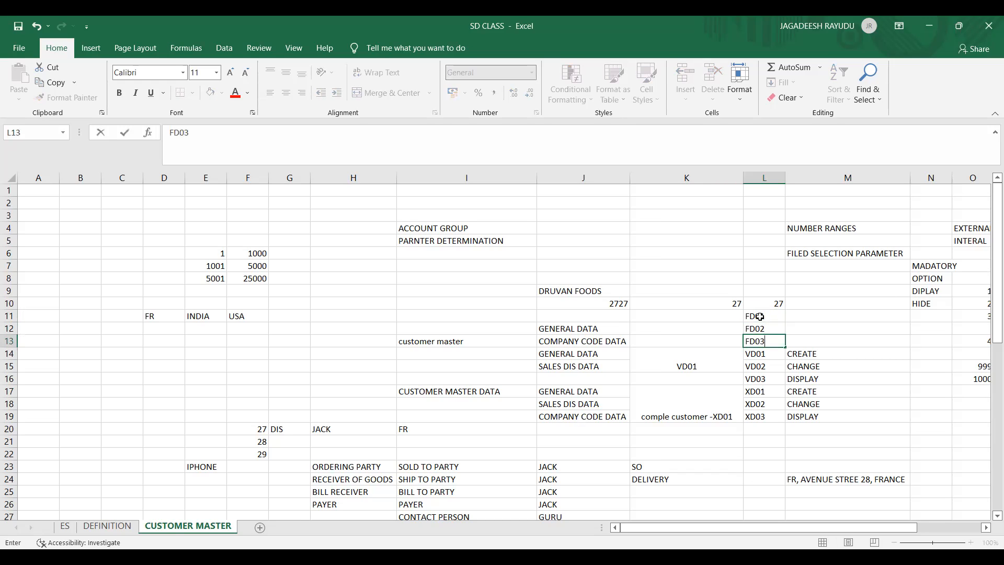
{"action": "left_click", "coordinate": [685, 399]}
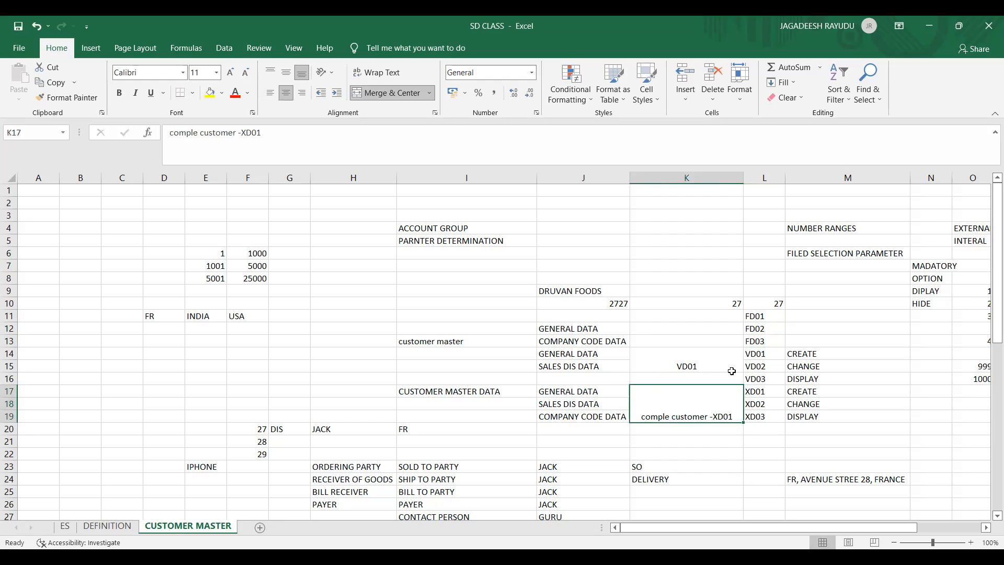
Copy the CREATE, CHANGE and DISPLAY labels from M14:M16 to M11:M13 beside the FD transaction codes.
{"action": "left_click", "coordinate": [795, 354]}
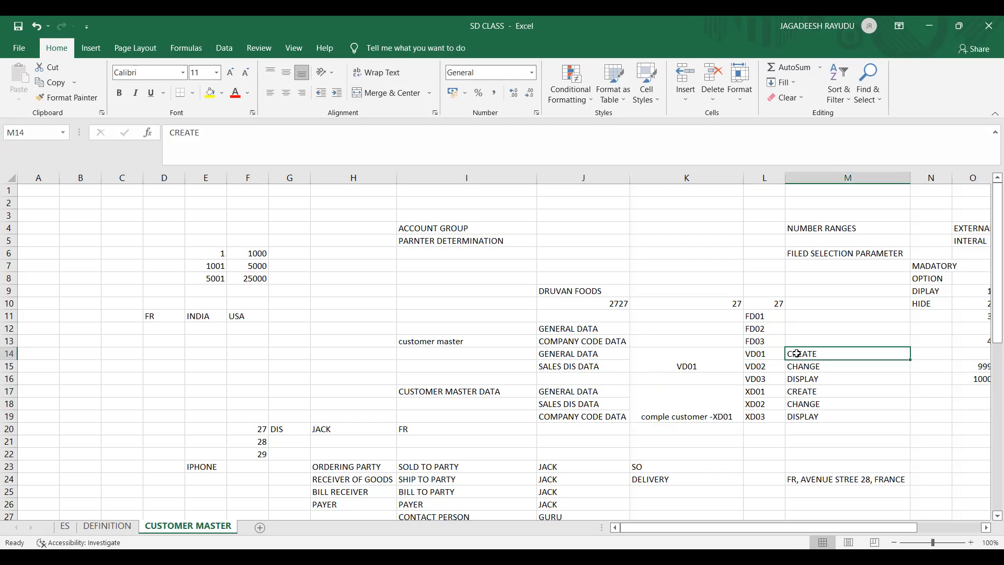
{"action": "left_click_drag", "start_coordinate": [796, 354], "coordinate": [797, 366]}
{"action": "key", "text": "shift+Down"}
{"action": "key", "text": "ctrl+c"}
{"action": "key", "text": "Up"}
{"action": "key", "text": "Up"}
{"action": "key", "text": "Up"}
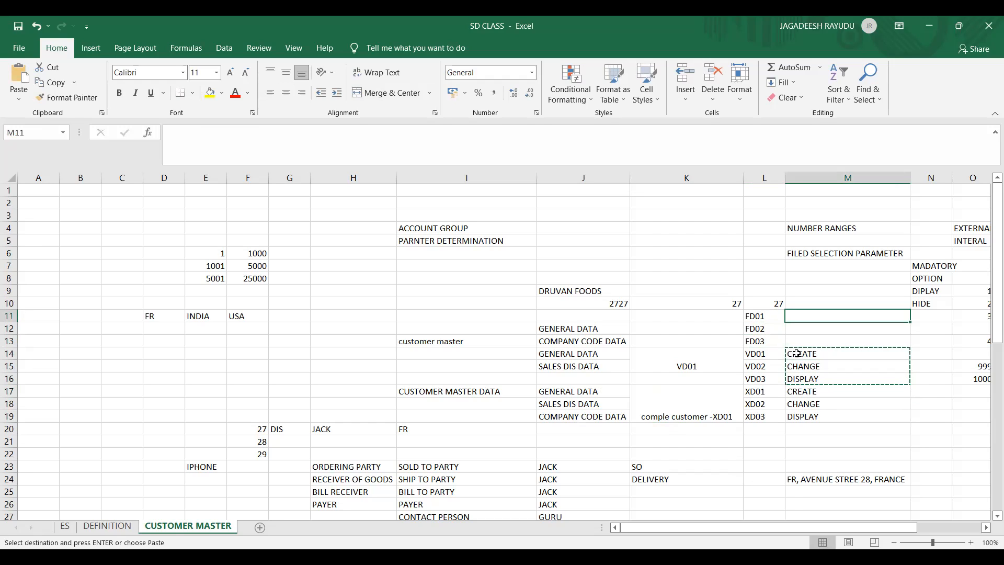
{"action": "key", "text": "ctrl+v"}
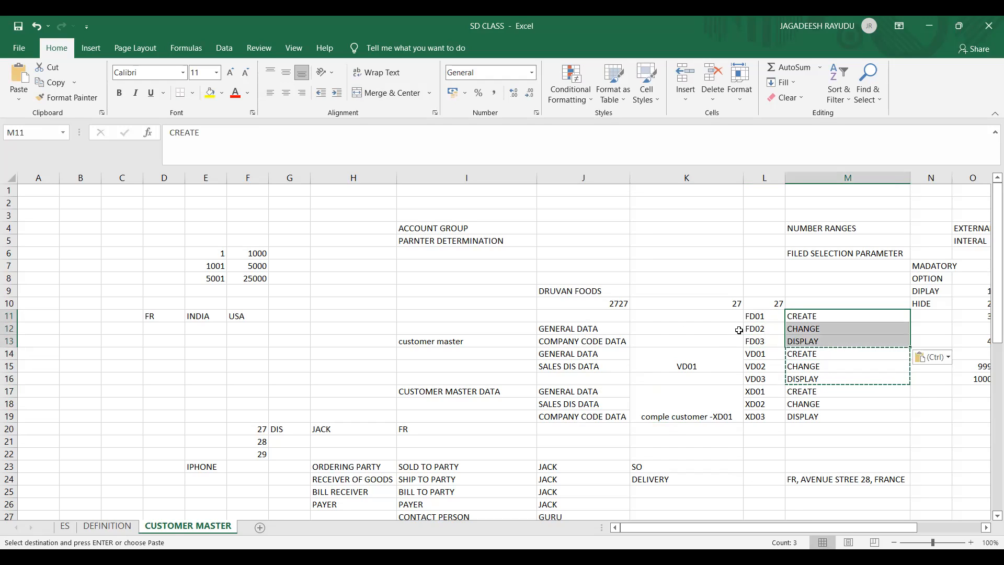
Review the FD, VD and XD transaction codes in L11:L19 against the customer data labels in column J.
{"action": "left_click", "coordinate": [754, 317]}
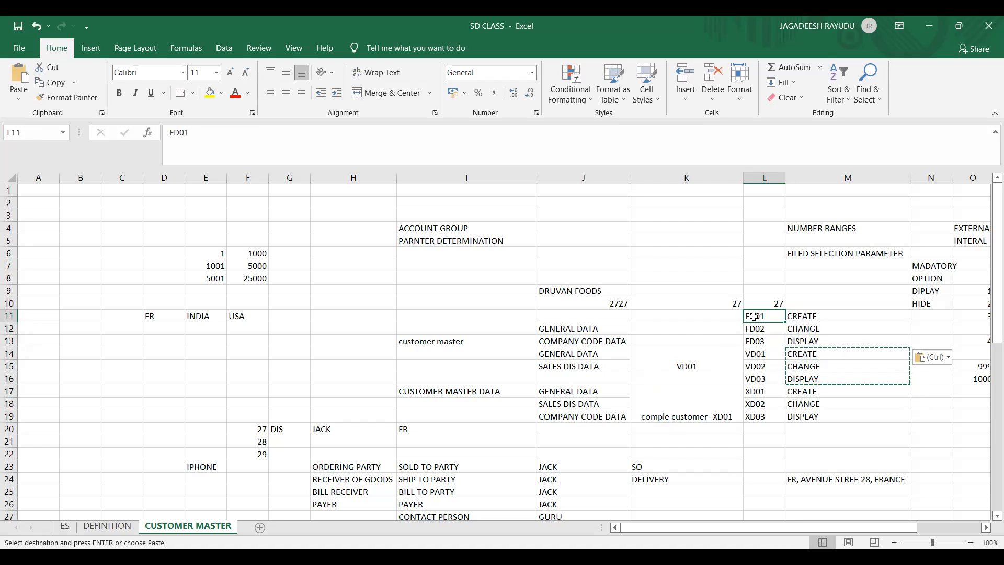
{"action": "key", "text": "shift+Down"}
{"action": "key", "text": "shift+Down"}
{"action": "key", "text": "shift+Down"}
{"action": "key", "text": "shift+Down"}
{"action": "key", "text": "shift+Down"}
{"action": "key", "text": "shift+Down"}
{"action": "key", "text": "shift+Down"}
{"action": "key", "text": "shift+Down"}
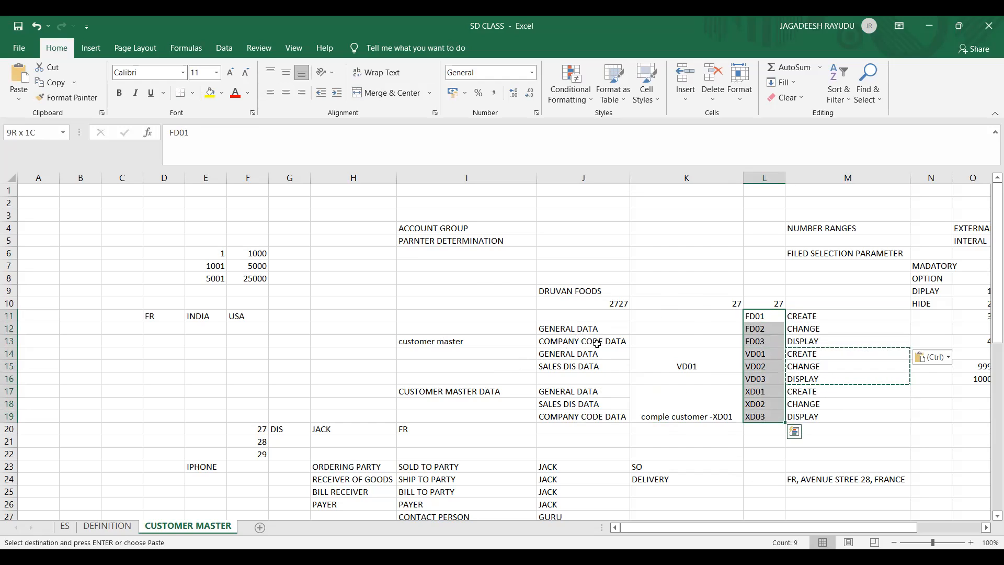
{"action": "left_click", "coordinate": [585, 358]}
{"action": "left_click", "coordinate": [584, 371]}
Enter FD01 in K12 beside GENERAL DATA and replace the note in the merged cell K17:K19 with XD01.
{"action": "left_click", "coordinate": [662, 332]}
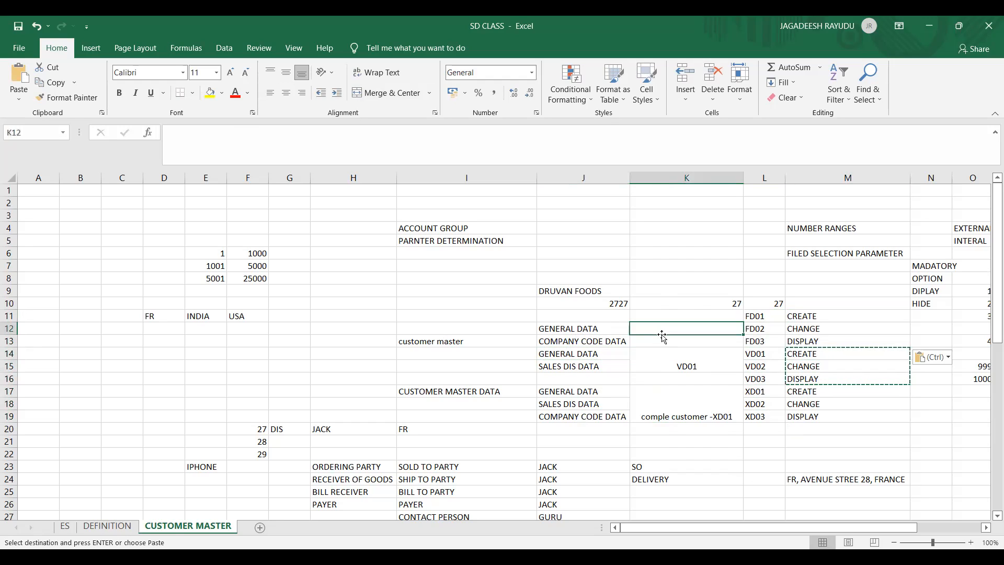
{"action": "type", "text": "FD01"}
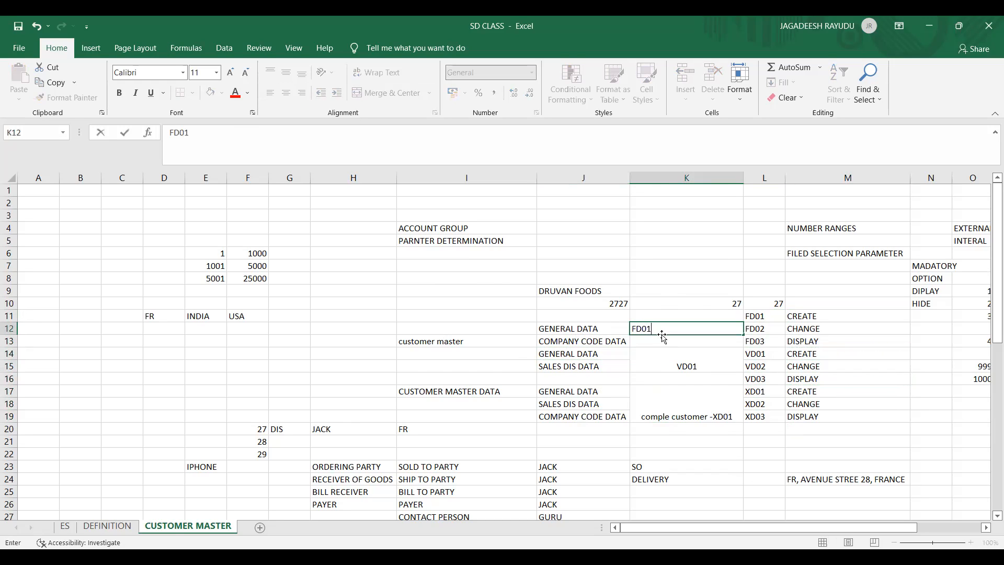
{"action": "key", "text": "Return"}
{"action": "key", "text": "Down"}
{"action": "key", "text": "Down"}
{"action": "key", "text": "Down"}
{"action": "key", "text": "Down"}
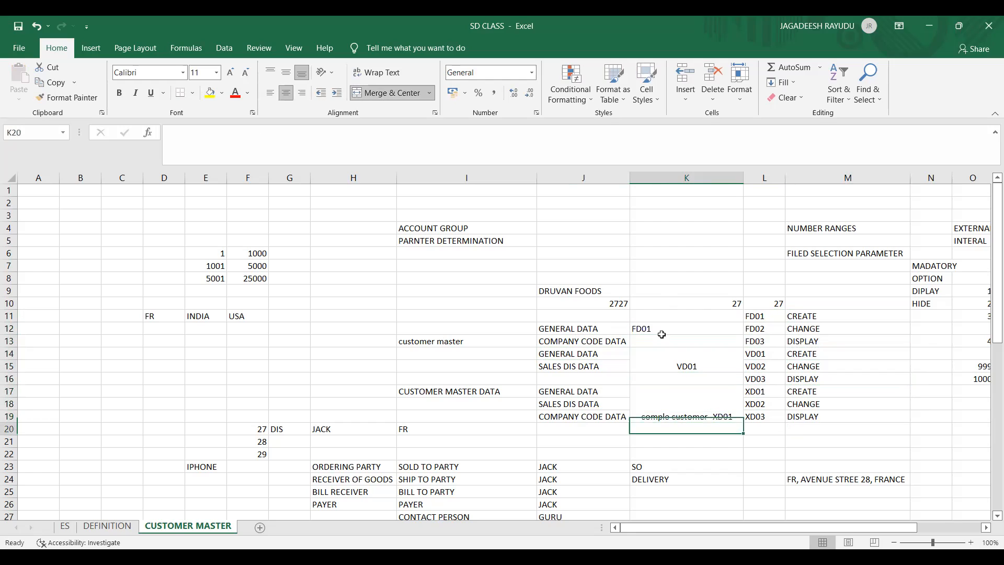
{"action": "type", "text": "XD01"}
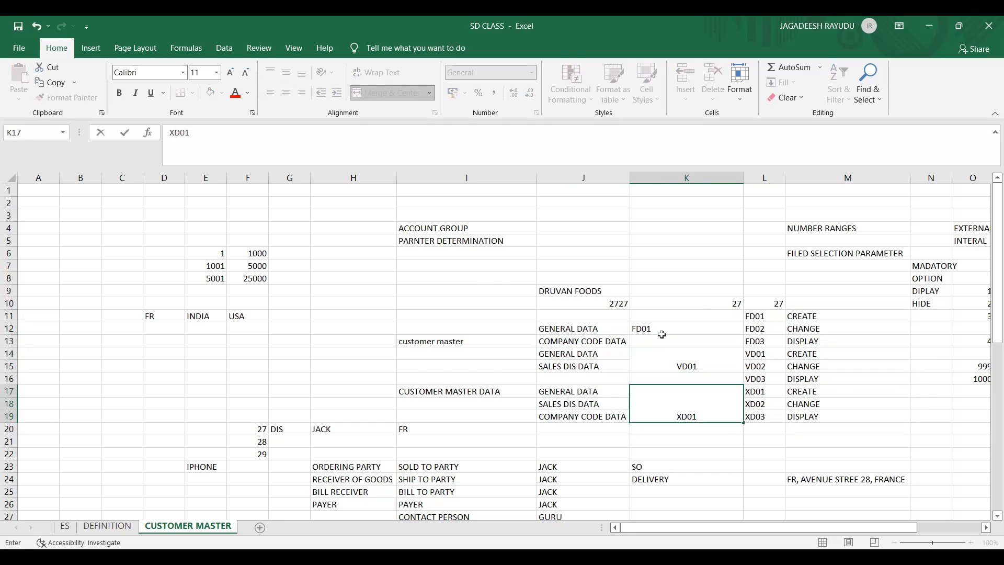
{"action": "key", "text": "Return"}
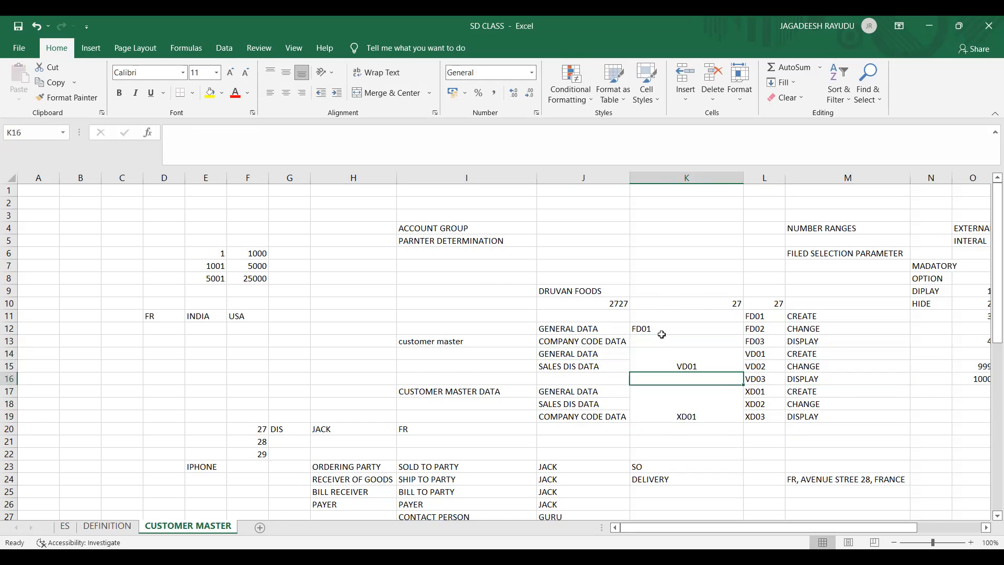
Highlight the three GENERAL DATA cells J17, J14 and J12 with a yellow fill.
{"action": "left_click", "coordinate": [576, 392]}
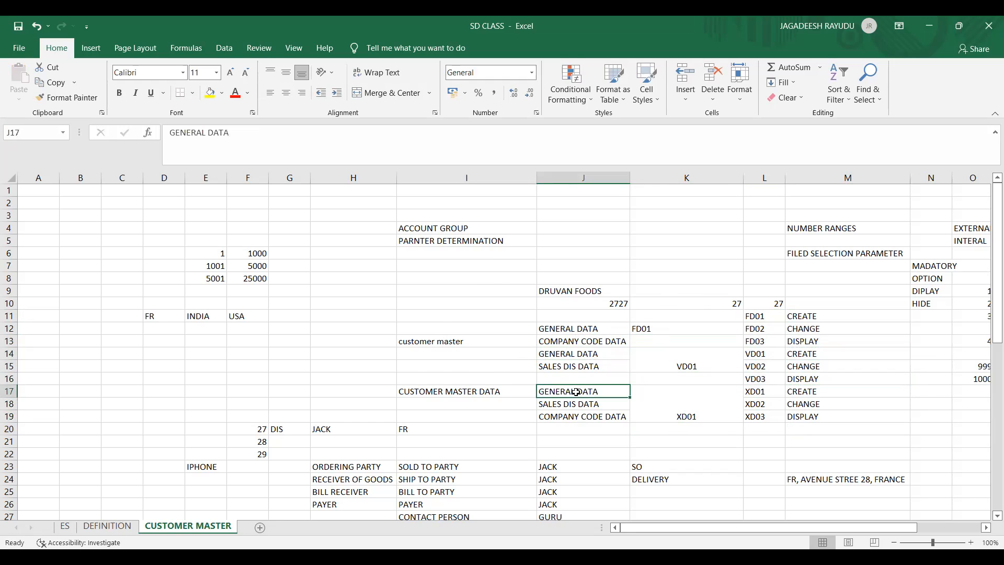
{"action": "left_click", "coordinate": [210, 93]}
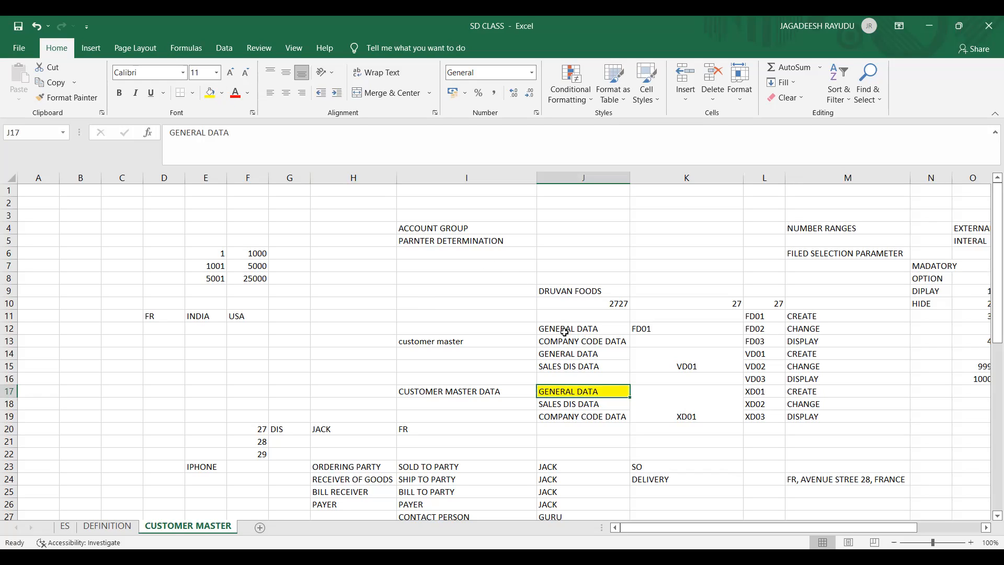
{"action": "left_click", "coordinate": [569, 353]}
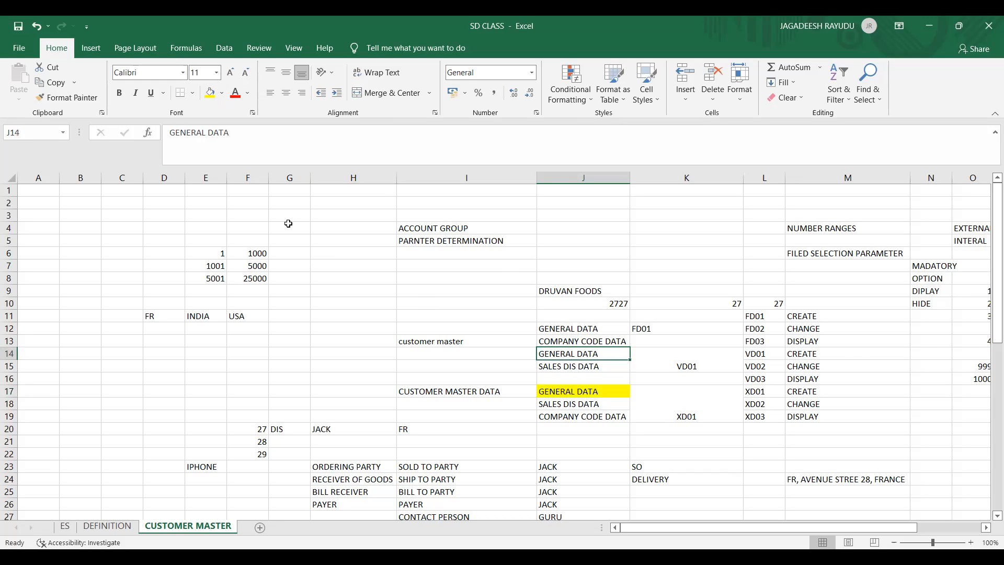
{"action": "left_click", "coordinate": [213, 98]}
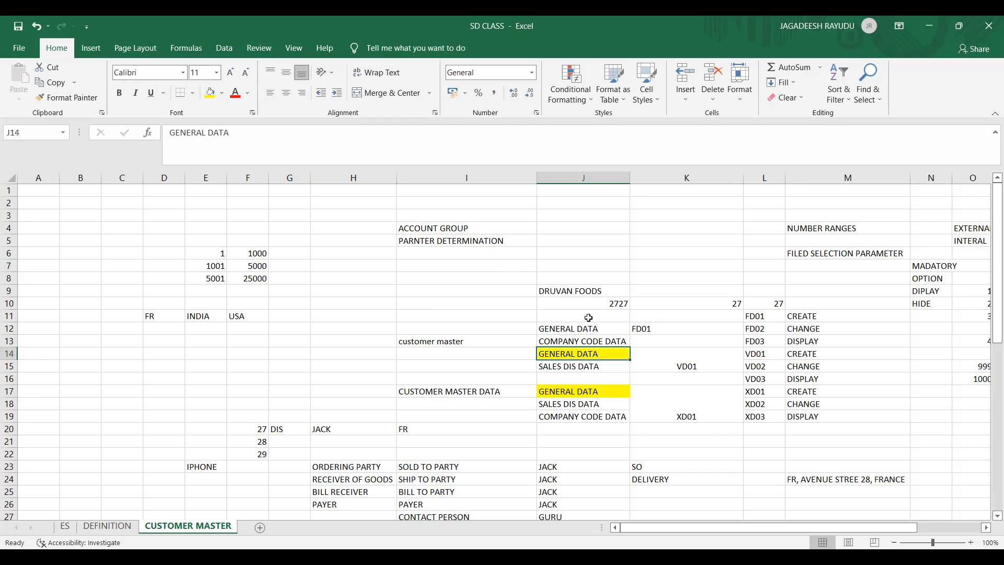
{"action": "left_click", "coordinate": [588, 335]}
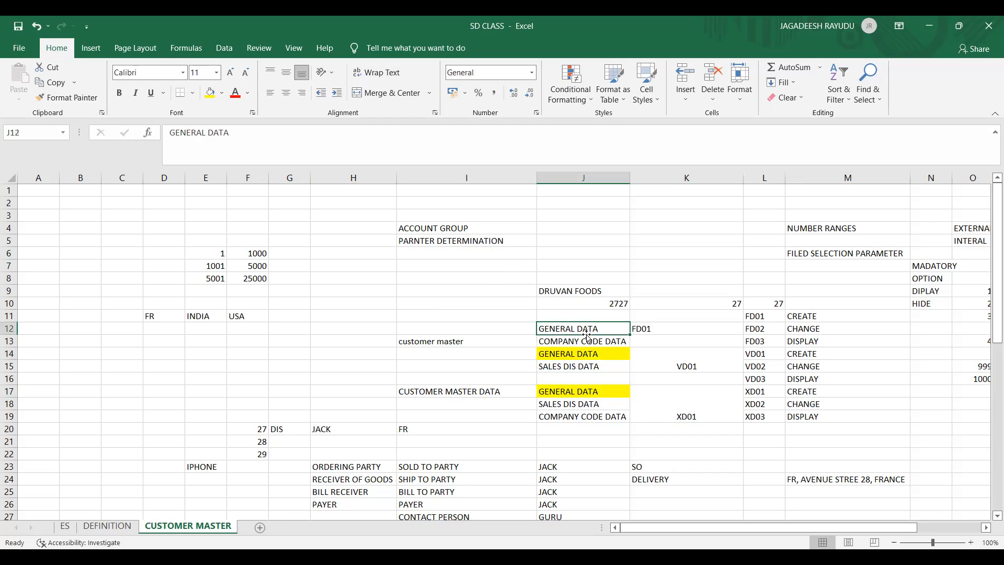
{"action": "left_click", "coordinate": [209, 92]}
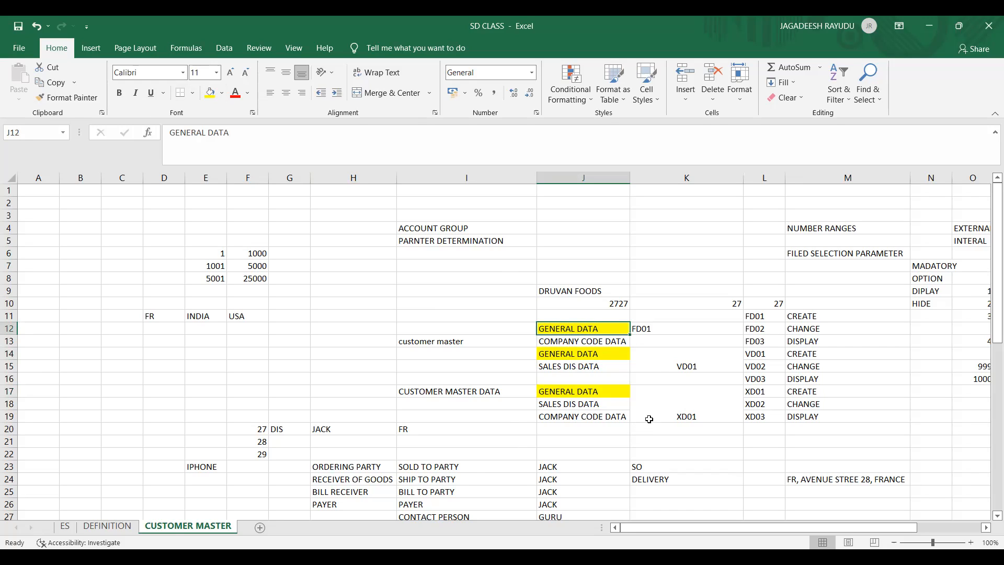
{"action": "left_click", "coordinate": [611, 343]}
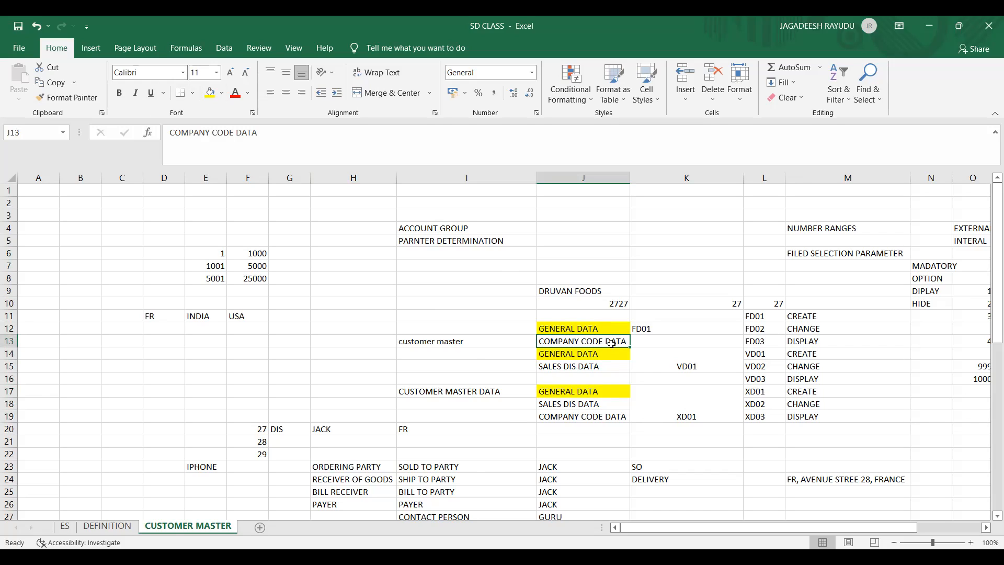
{"action": "left_click", "coordinate": [560, 369]}
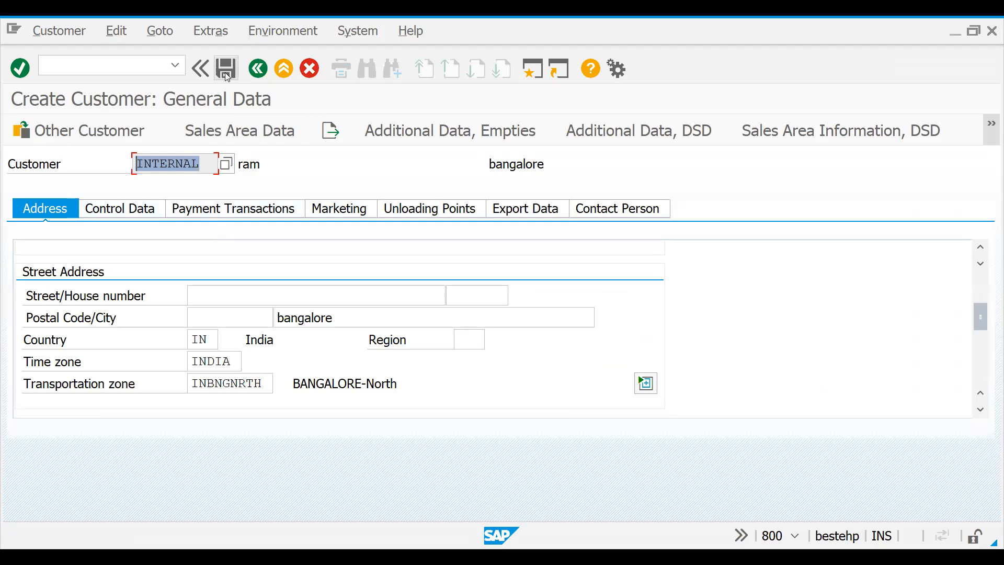
In SAP, open the new customer's sales area data and set the shipping conditions to 01.
{"action": "left_click", "coordinate": [238, 132]}
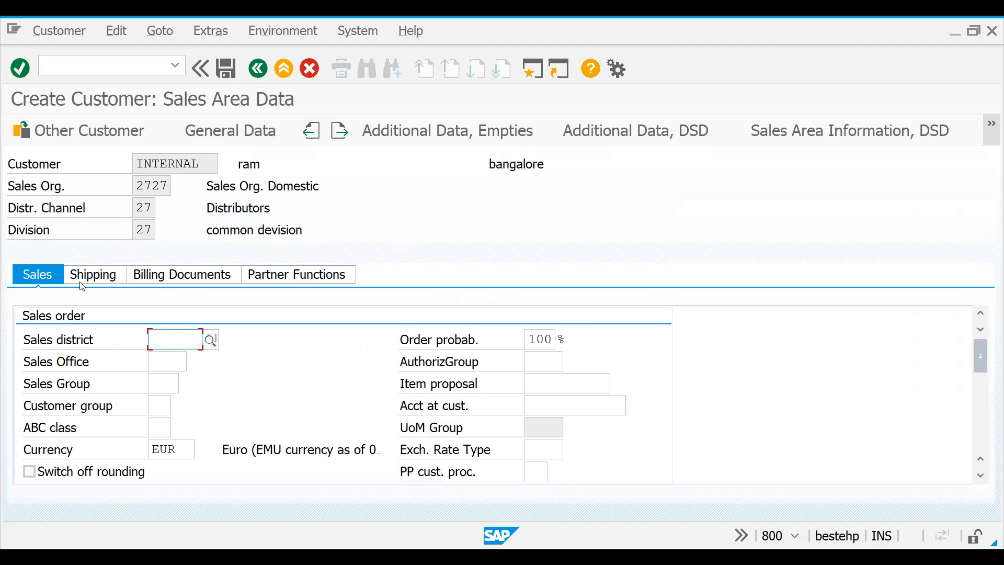
{"action": "left_click", "coordinate": [94, 275]}
{"action": "key", "text": "Return"}
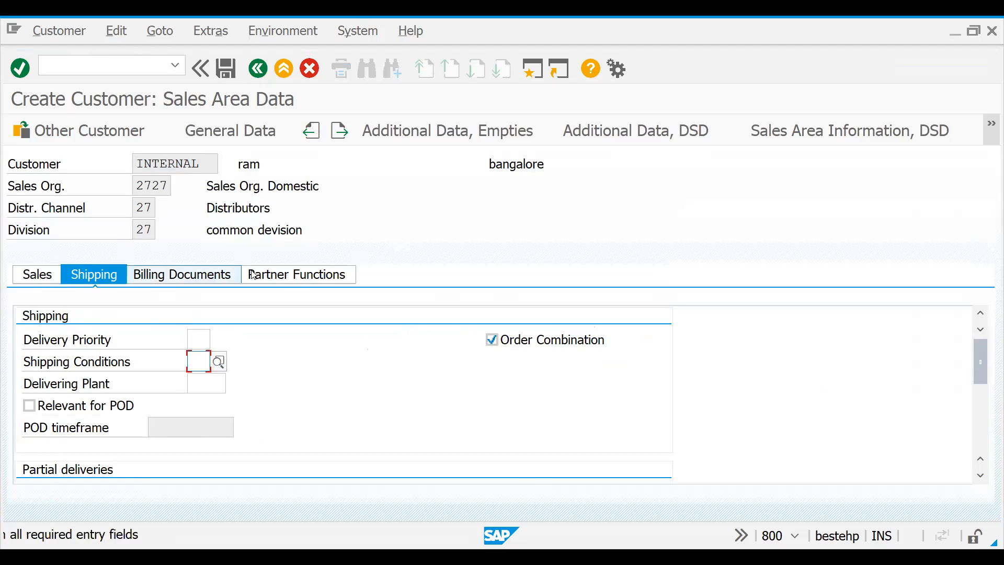
{"action": "left_click", "coordinate": [219, 366]}
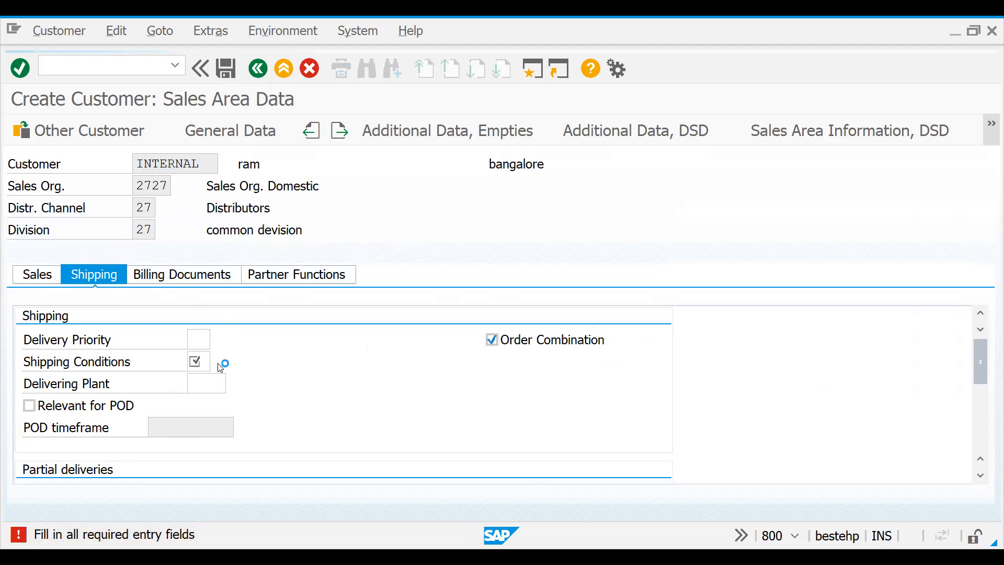
{"action": "double_click", "coordinate": [232, 153]}
{"action": "left_click", "coordinate": [258, 378]}
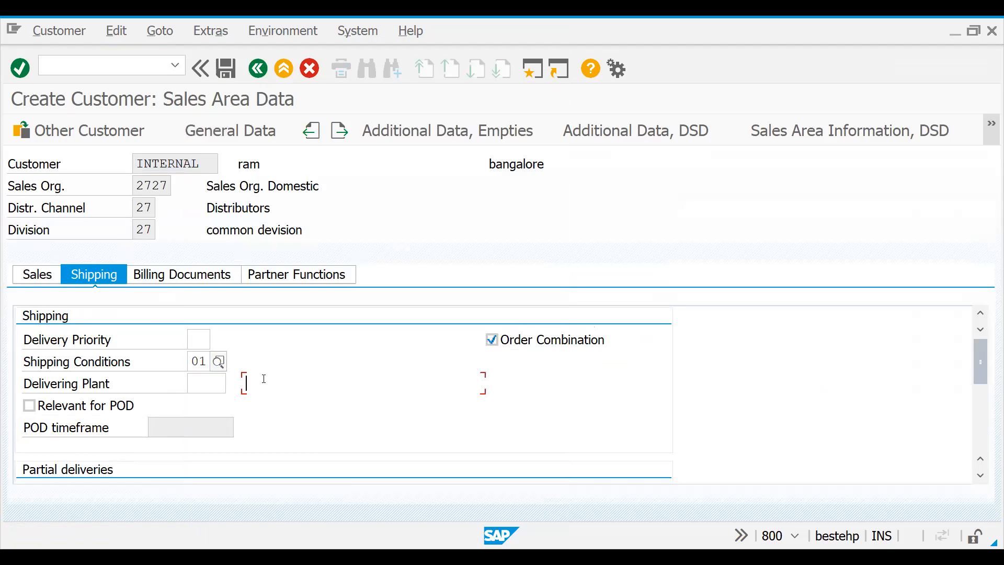
{"action": "key", "text": "Return"}
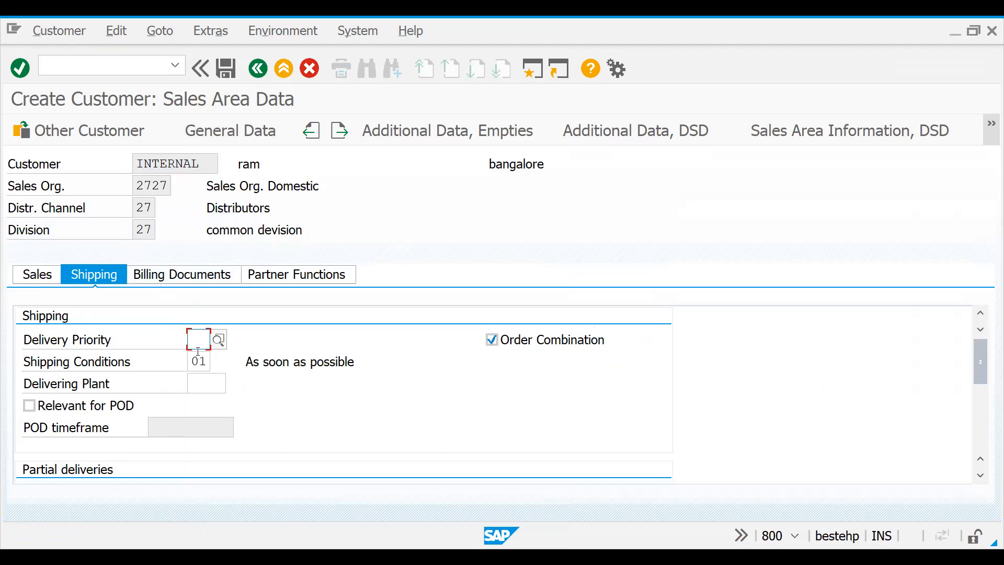
{"action": "left_click", "coordinate": [202, 385]}
{"action": "left_click", "coordinate": [197, 343]}
In the customer's billing documents data, set the tax classification to 1 for the Germany output tax category ZWST.
{"action": "left_click", "coordinate": [173, 275]}
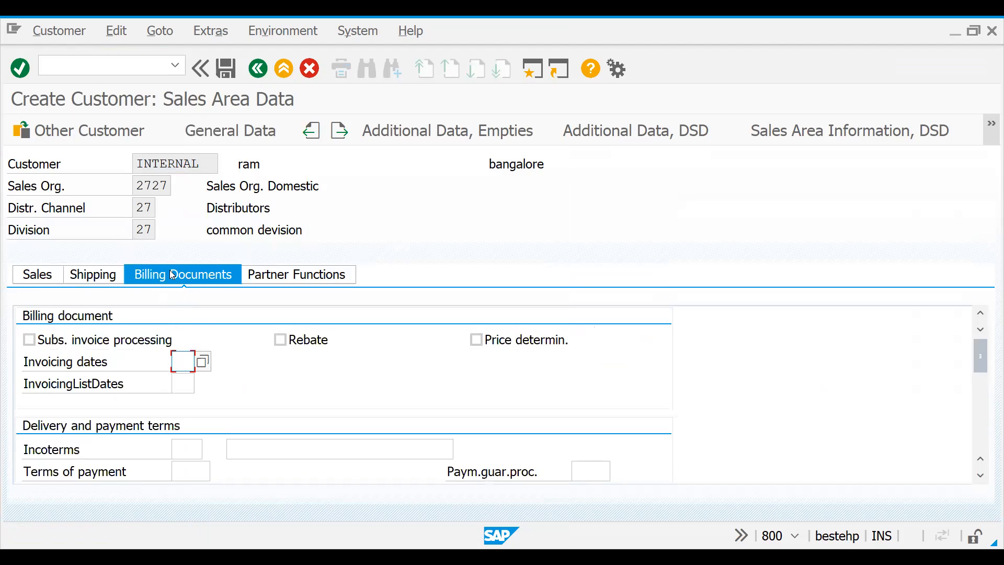
{"action": "left_click_drag", "start_coordinate": [990, 350], "coordinate": [990, 392]}
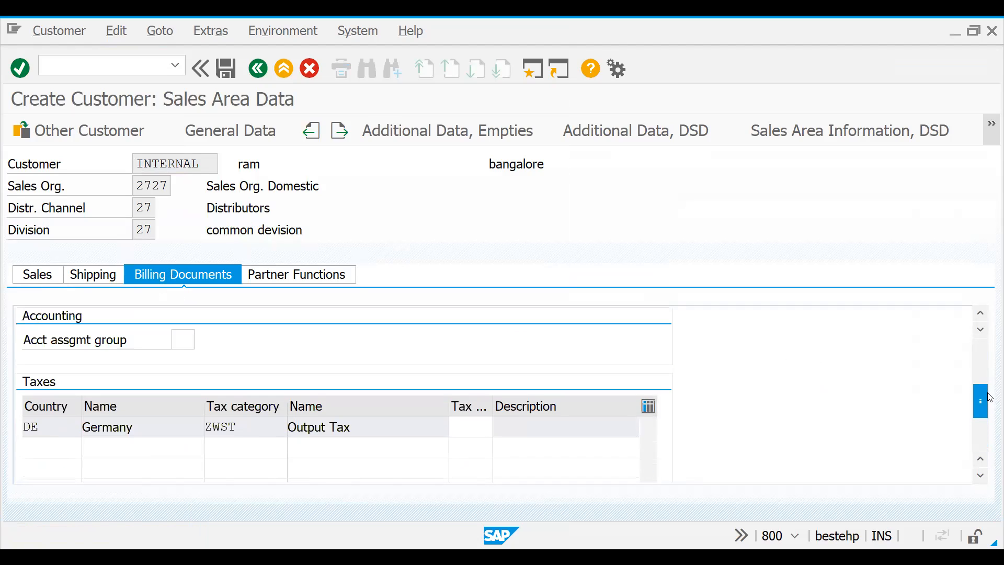
{"action": "left_click", "coordinate": [231, 71]}
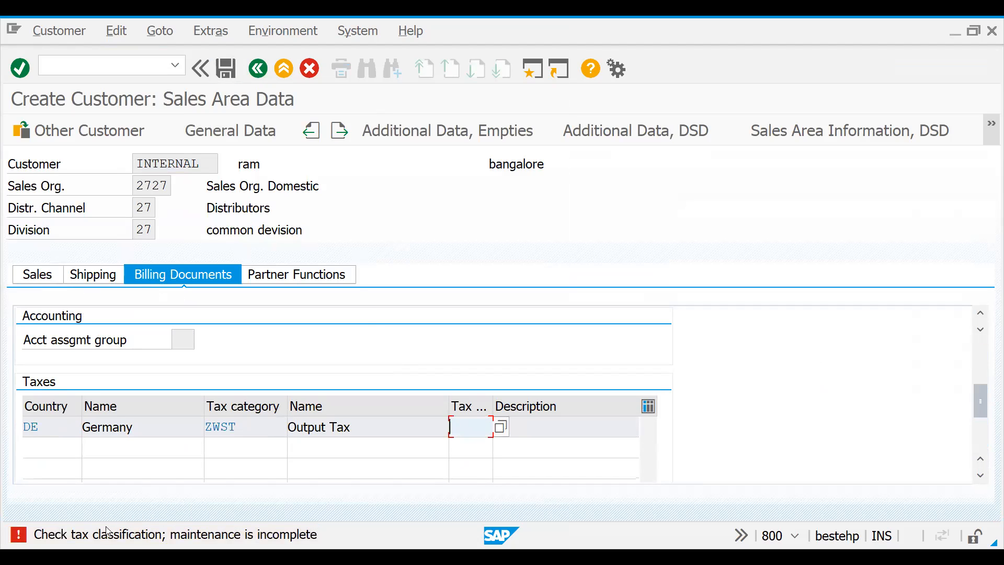
{"action": "left_click", "coordinate": [502, 427]}
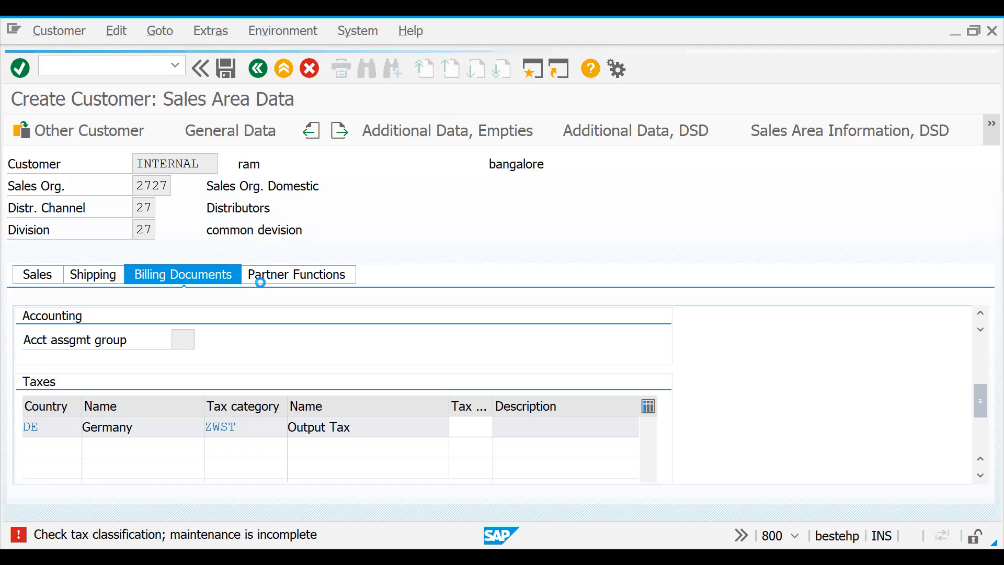
{"action": "double_click", "coordinate": [145, 205]}
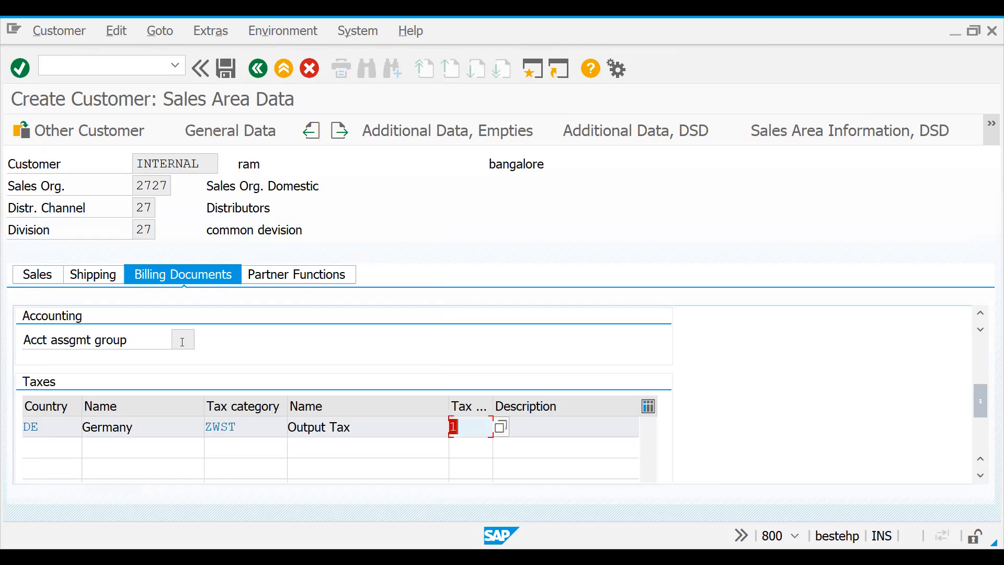
Examine the numbers assigned to the bill-to party, payer and ship-to party in the customer's partner functions.
{"action": "left_click", "coordinate": [298, 279]}
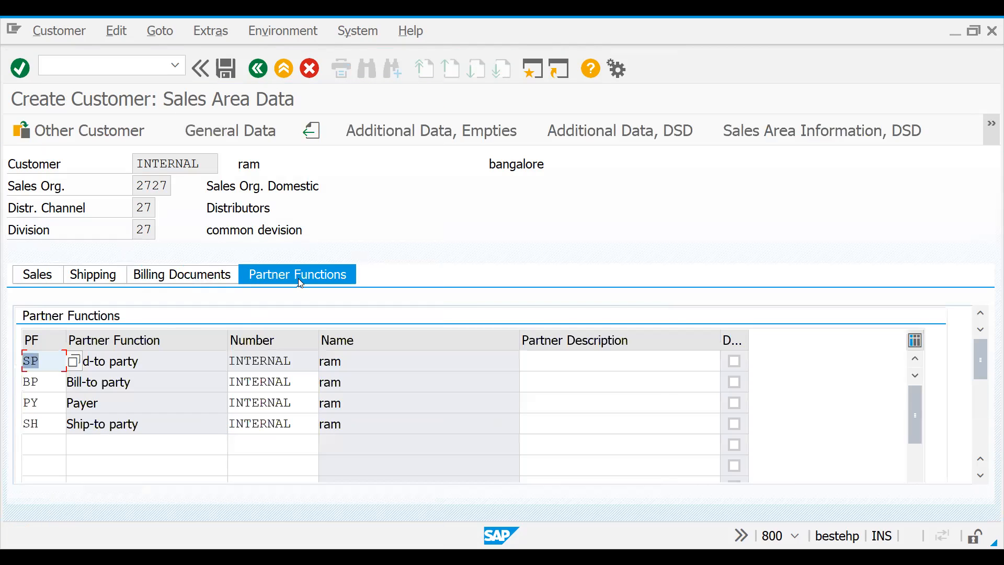
{"action": "left_click", "coordinate": [276, 376]}
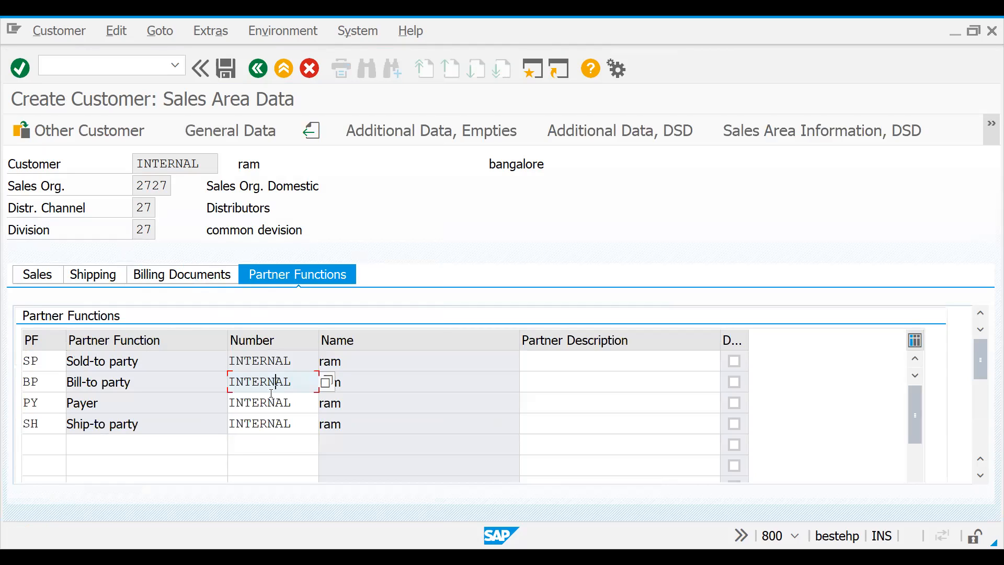
{"action": "left_click", "coordinate": [270, 405]}
{"action": "left_click", "coordinate": [267, 425]}
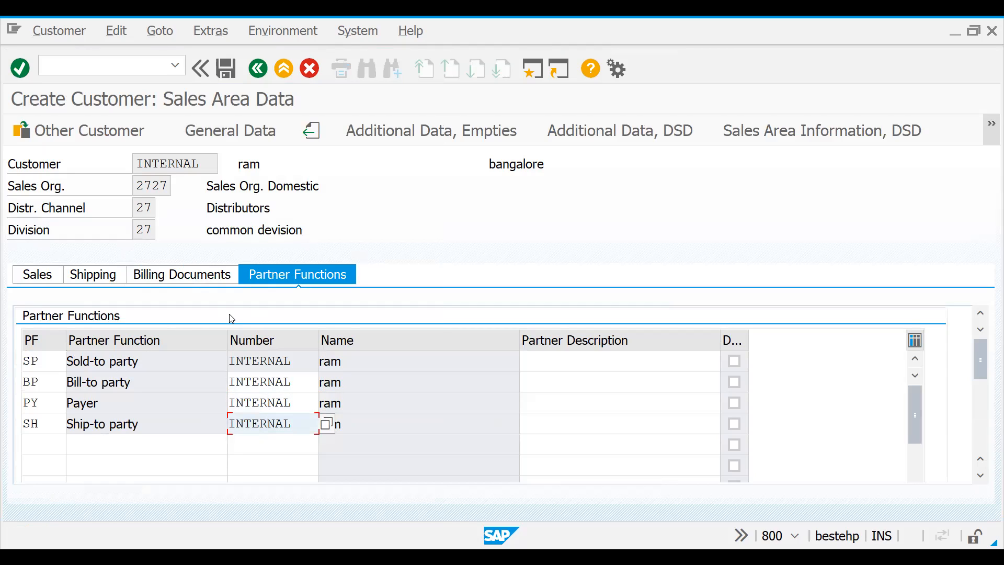
Save the new sold-to party customer master record.
{"action": "left_click", "coordinate": [236, 70]}
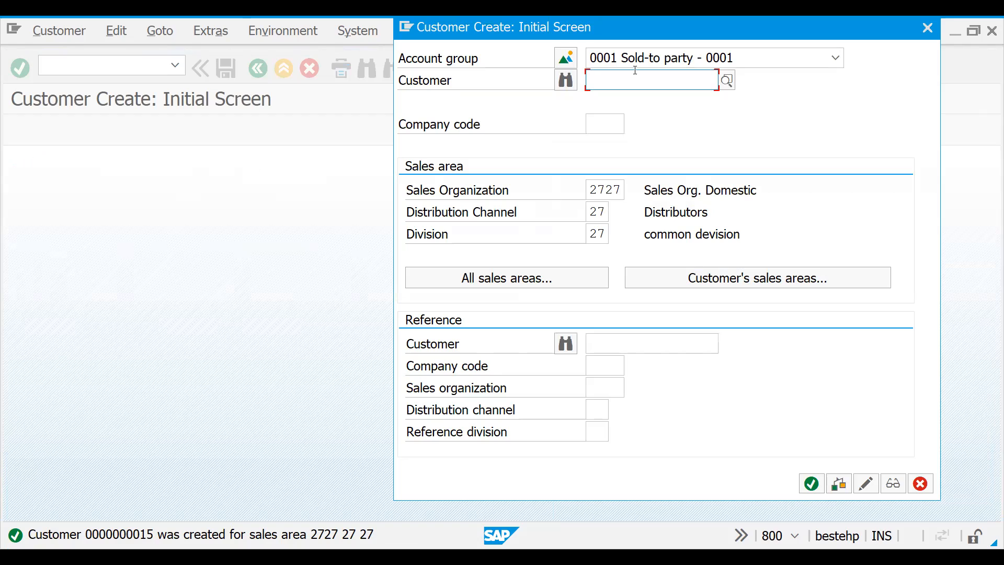
Examine the account groups available for creating a customer, leaving Sold-to party - 0001 selected, and close the initial creation dialog.
{"action": "left_click", "coordinate": [836, 58]}
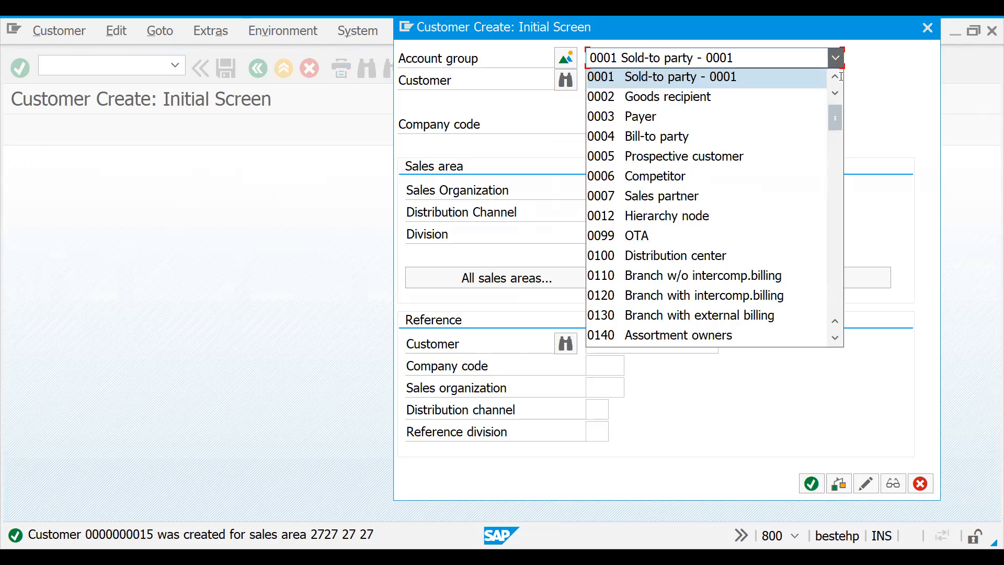
{"action": "left_click", "coordinate": [841, 77]}
{"action": "key", "text": "F4"}
{"action": "left_click", "coordinate": [835, 247]}
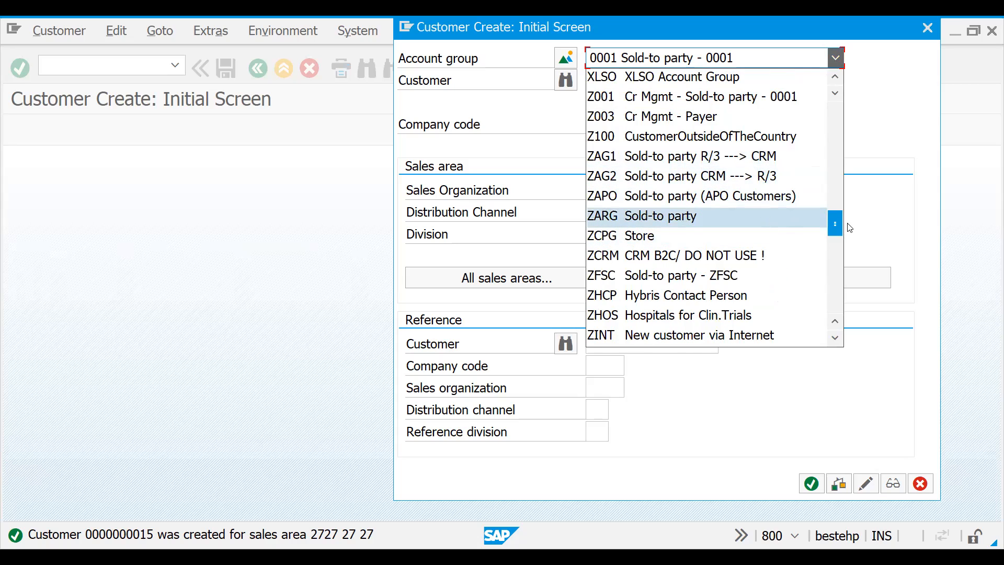
{"action": "left_click_drag", "start_coordinate": [835, 225], "coordinate": [834, 119]}
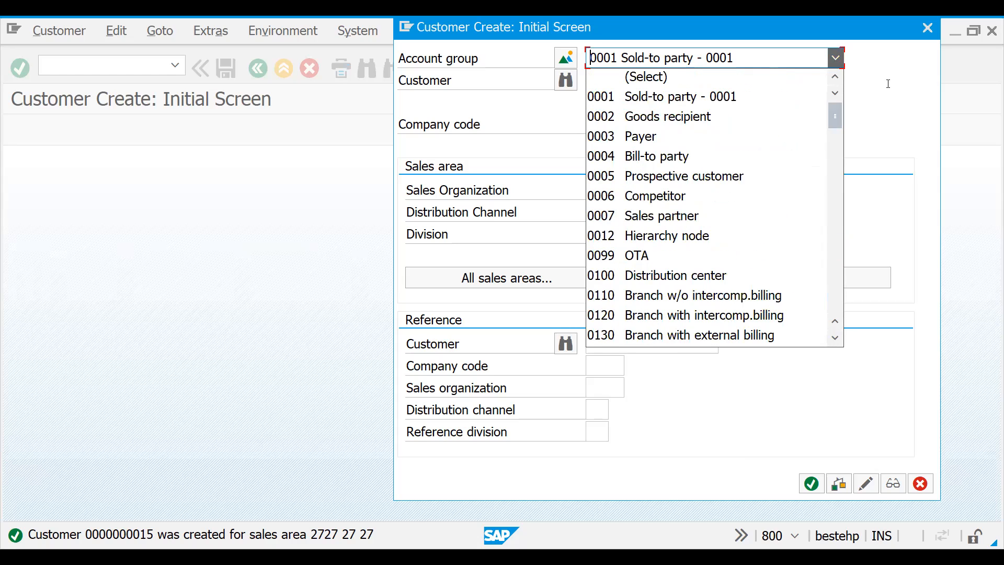
{"action": "left_click", "coordinate": [888, 83]}
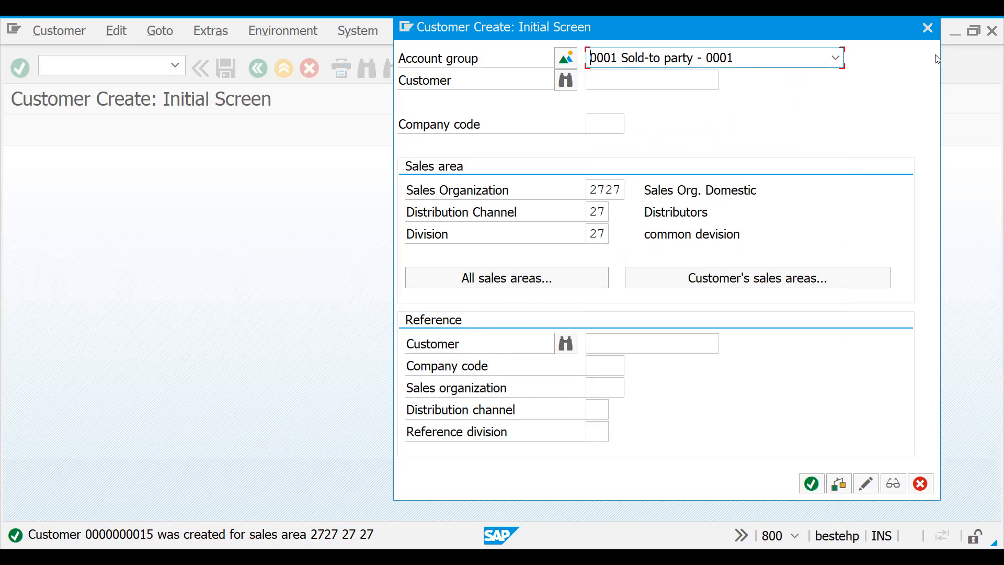
{"action": "left_click", "coordinate": [763, 64]}
{"action": "left_click", "coordinate": [765, 66]}
{"action": "left_click", "coordinate": [928, 28]}
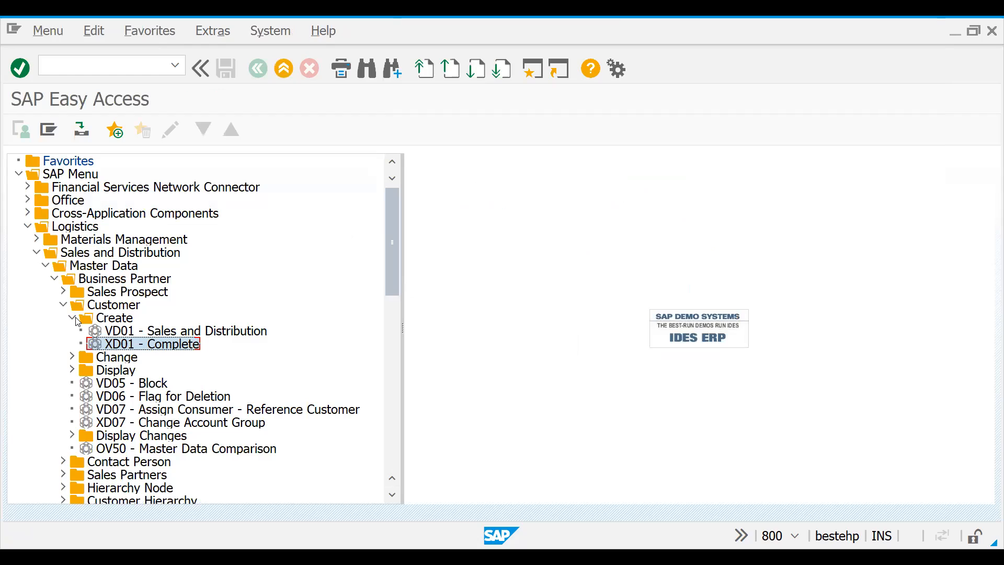
Open the SAP Reference IMG through transaction SPRO and call transaction OX02.
{"action": "left_click", "coordinate": [97, 60]}
{"action": "type", "text": "/NSPRO"}
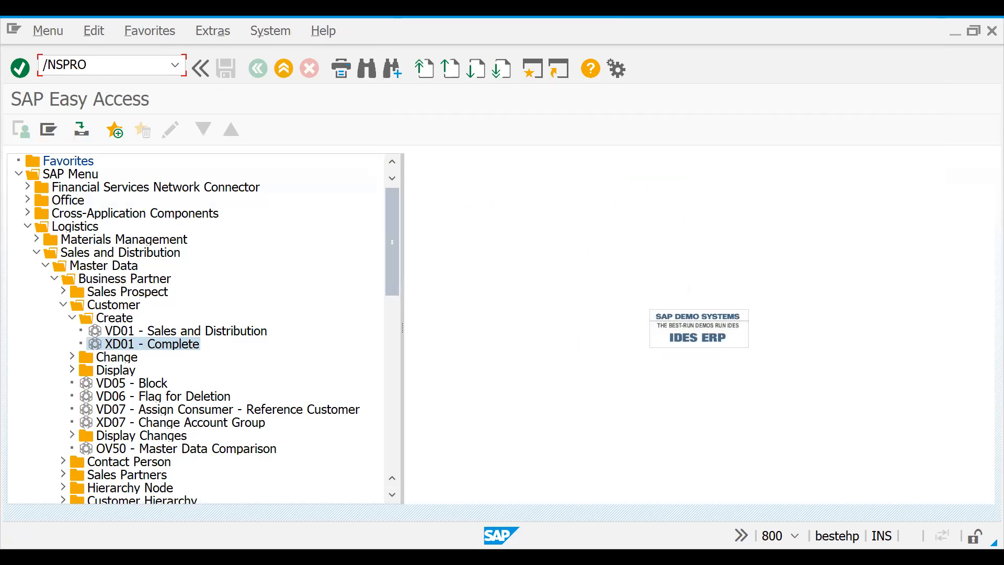
{"action": "key", "text": "Return"}
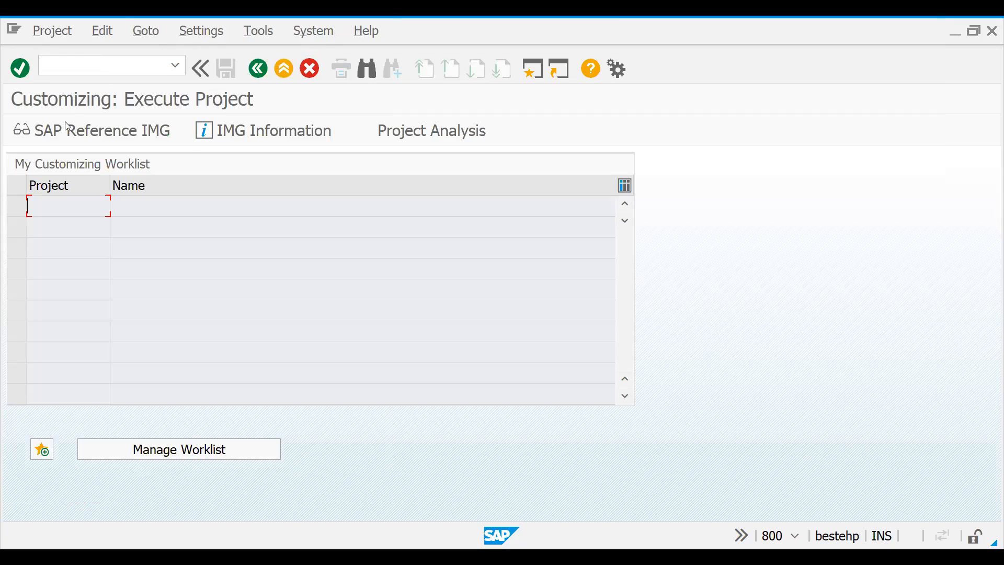
{"action": "left_click", "coordinate": [69, 131]}
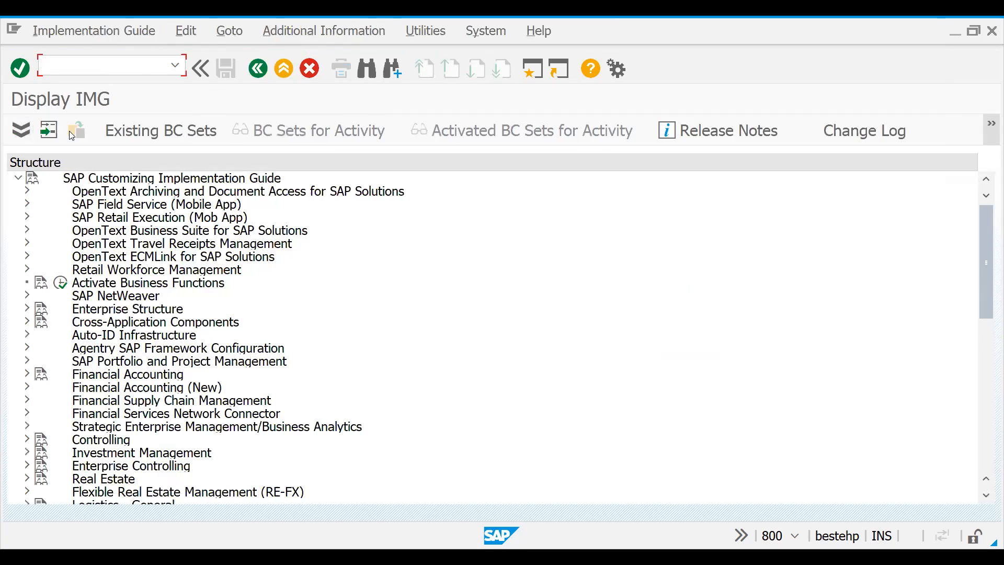
{"action": "type", "text": "/nOX02"}
{"action": "key", "text": "Return"}
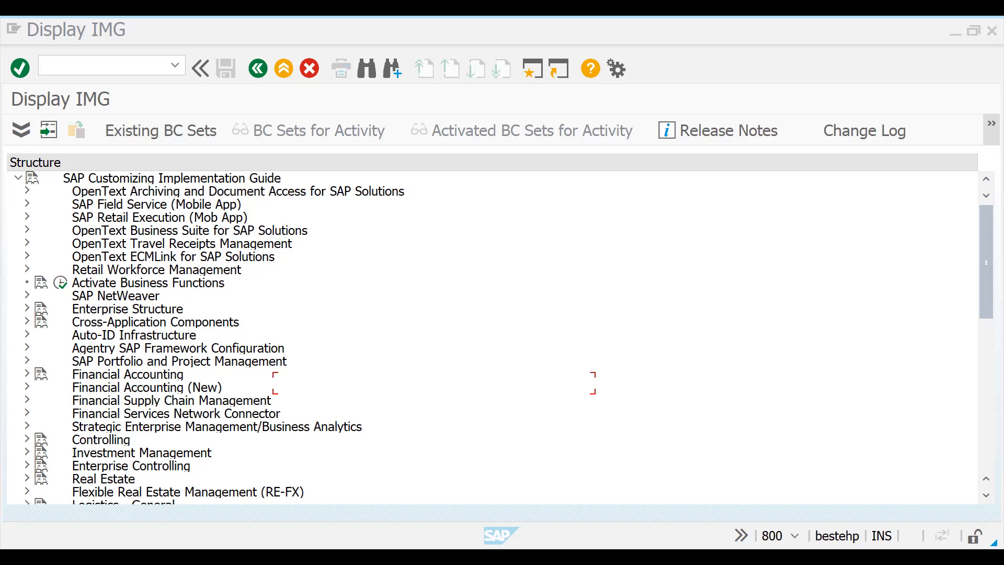
Set the city in the address entry to BANGALORE and move on through the following fields.
{"action": "key", "text": "space"}
{"action": "key", "text": "Down"}
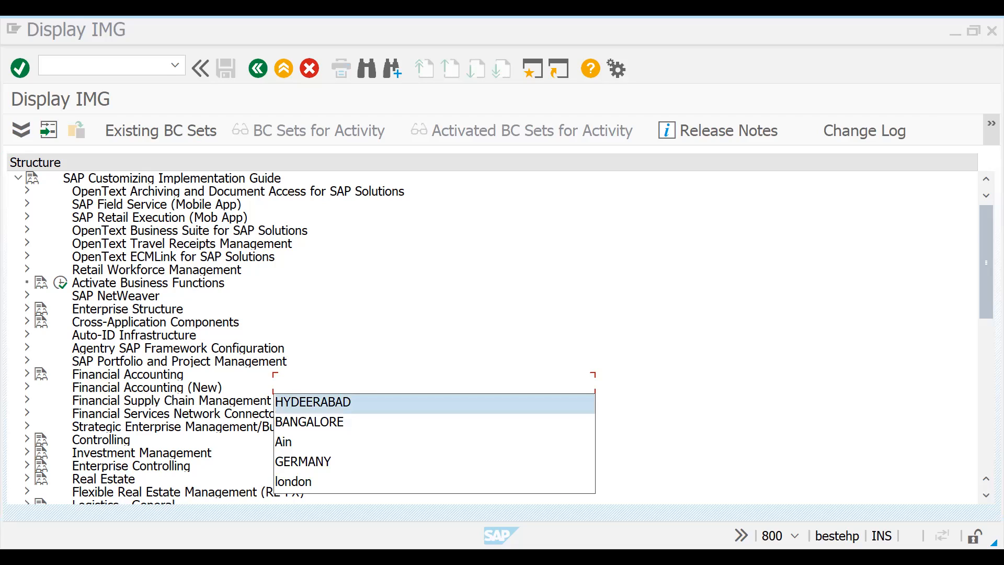
{"action": "key", "text": "Down"}
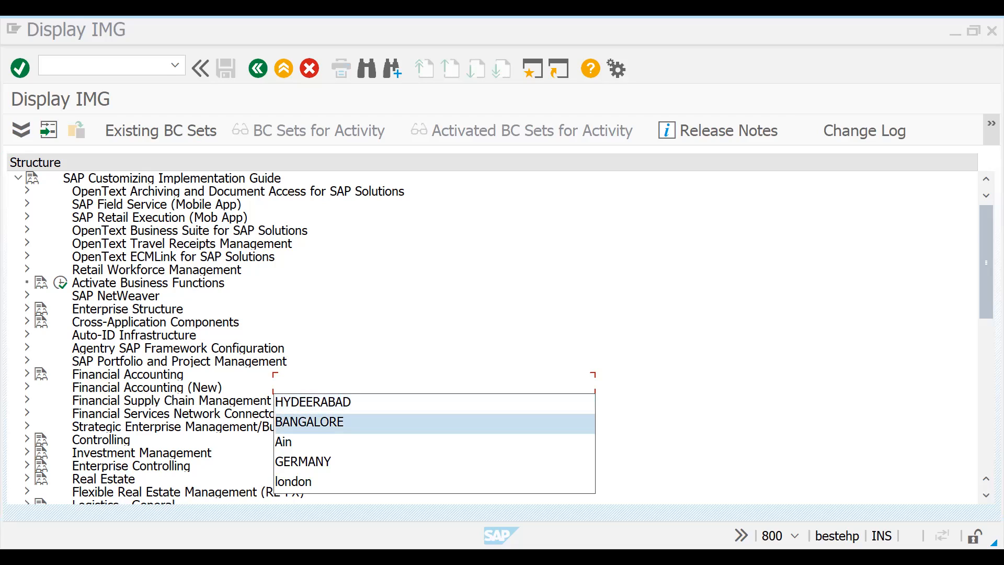
{"action": "key", "text": "Return"}
{"action": "key", "text": "Tab"}
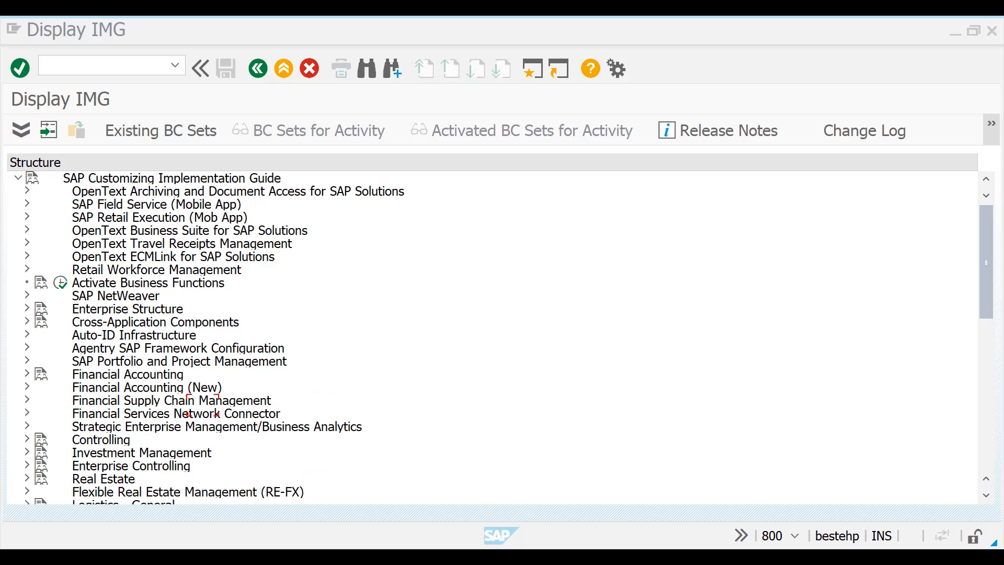
{"action": "key", "text": "Tab"}
{"action": "key", "text": "Tab"}
{"action": "key", "text": "Tab"}
{"action": "key", "text": "Tab"}
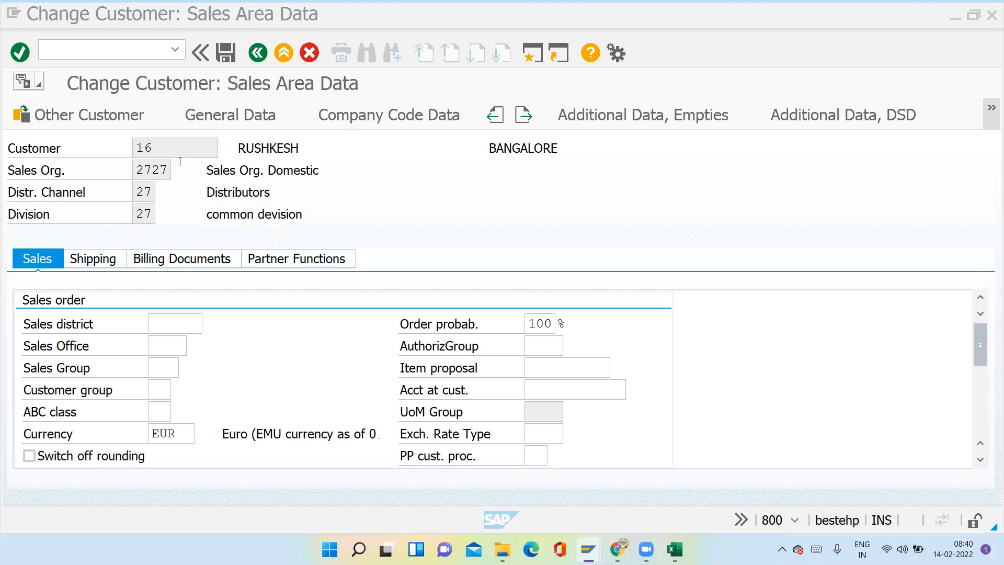
Leave the customer's sales area data and return to SAP Easy Access with /n.
{"action": "left_click", "coordinate": [136, 74]}
{"action": "left_click", "coordinate": [111, 53]}
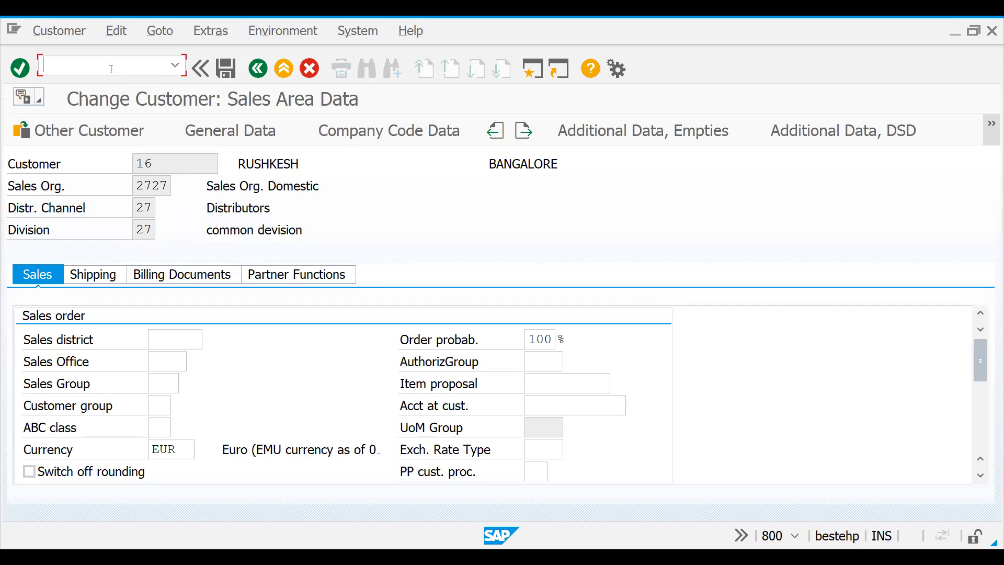
{"action": "type", "text": "/n"}
{"action": "key", "text": "Return"}
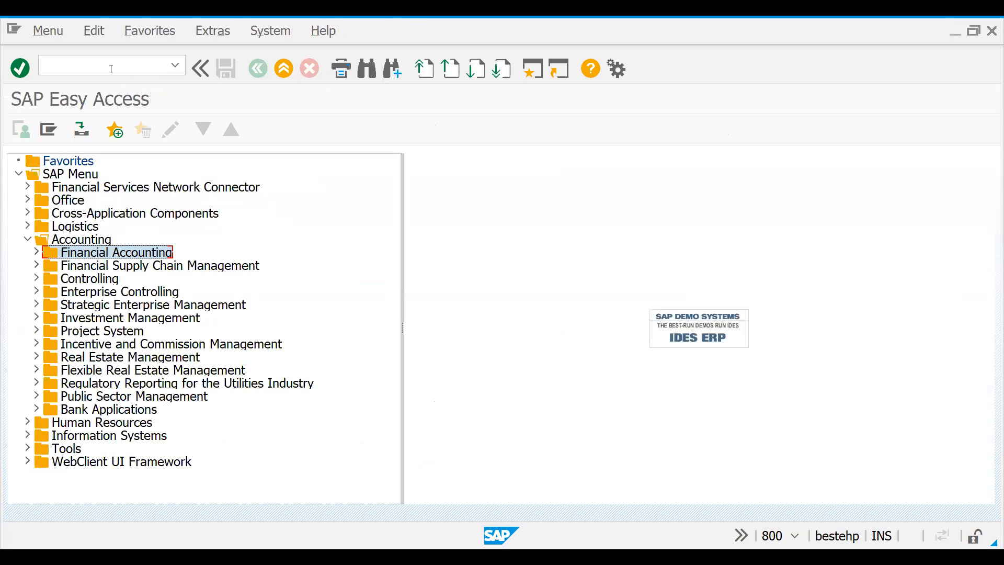
Examine the customer create, change and display transactions under Logistics, Sales and Distribution, Master Data, Business Partner, with the Accounting folder collapsed.
{"action": "left_click", "coordinate": [27, 240]}
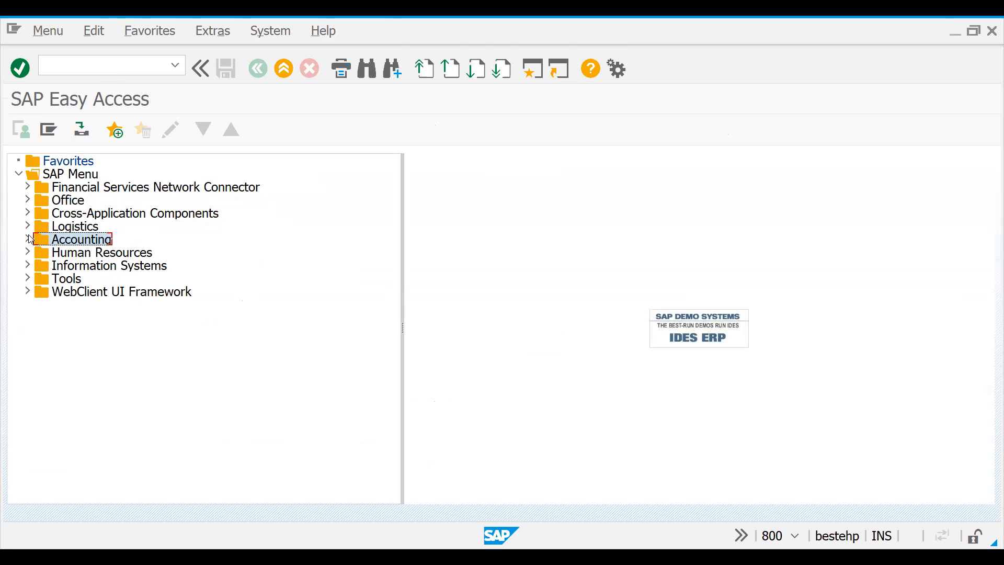
{"action": "left_click", "coordinate": [27, 226]}
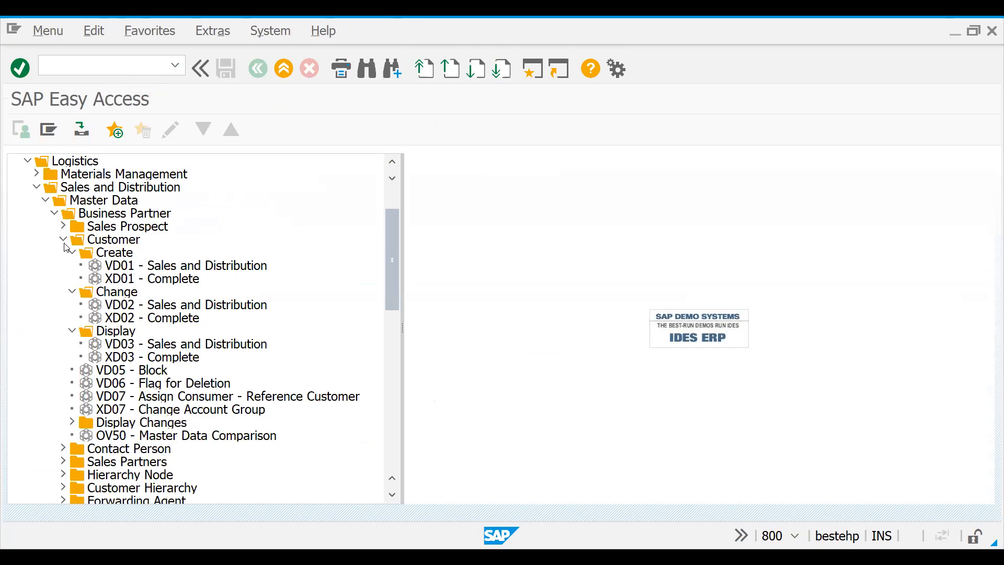
{"action": "left_click", "coordinate": [28, 161]}
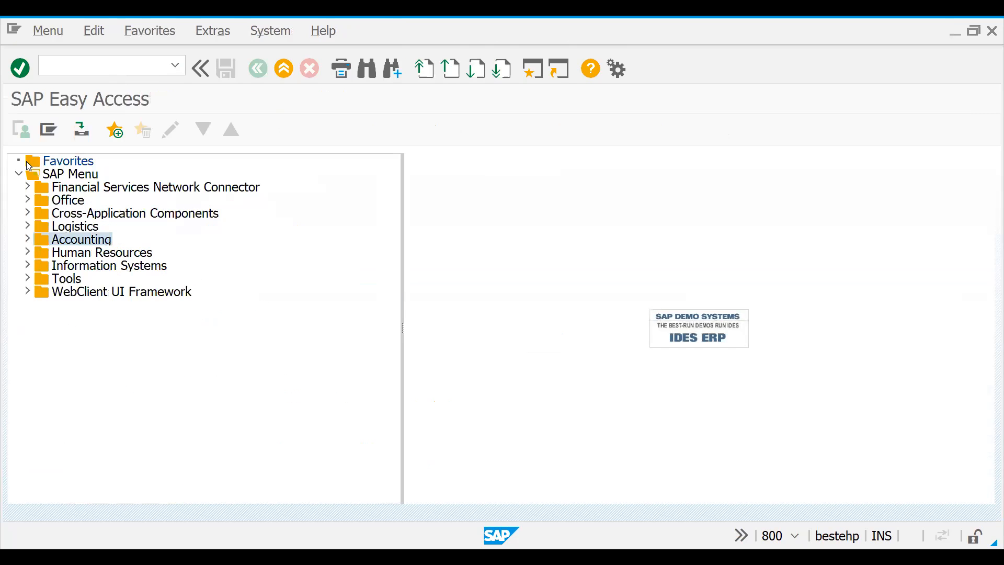
{"action": "left_click", "coordinate": [27, 226]}
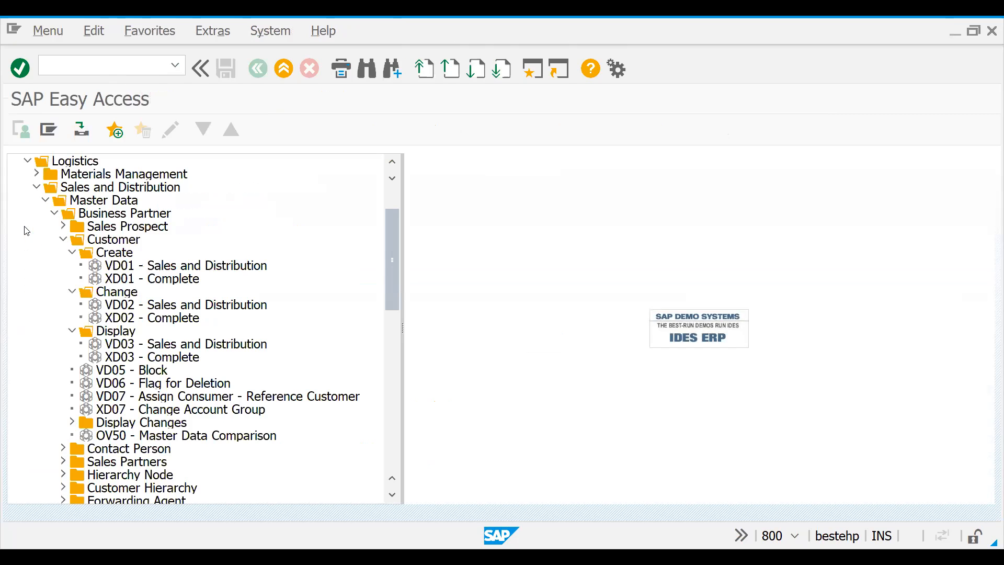
{"action": "left_click", "coordinate": [45, 201]}
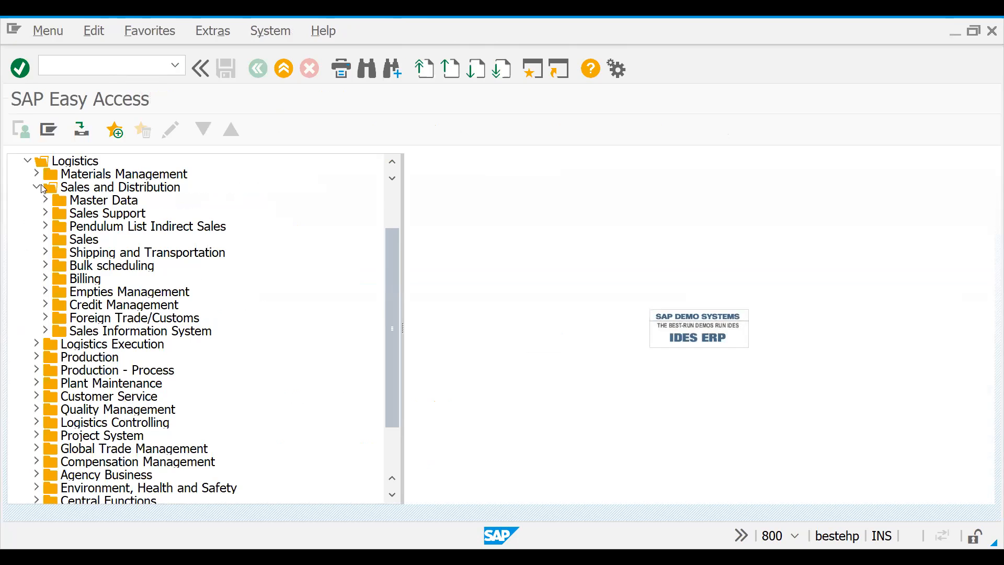
{"action": "left_click", "coordinate": [45, 201]}
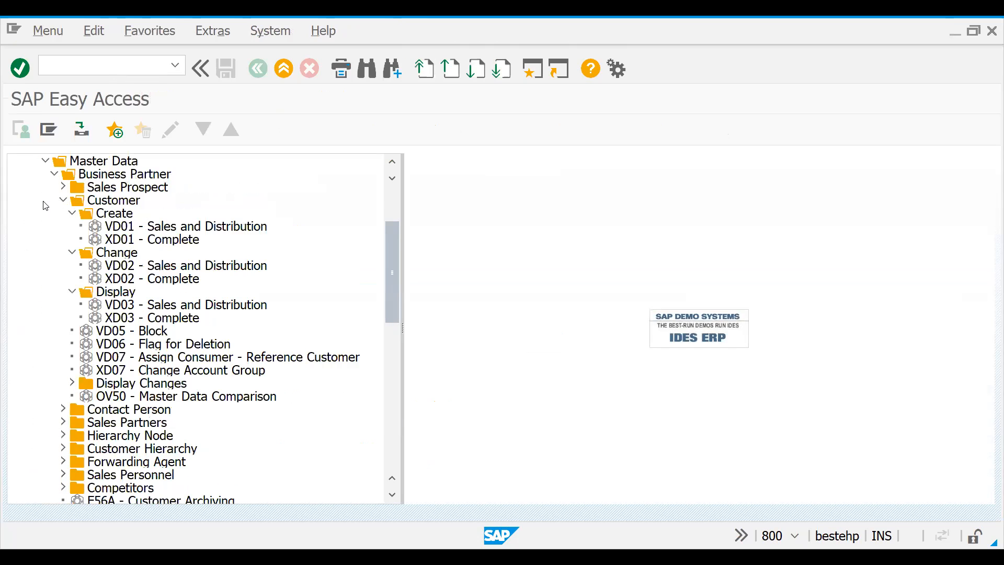
{"action": "left_click", "coordinate": [73, 214]}
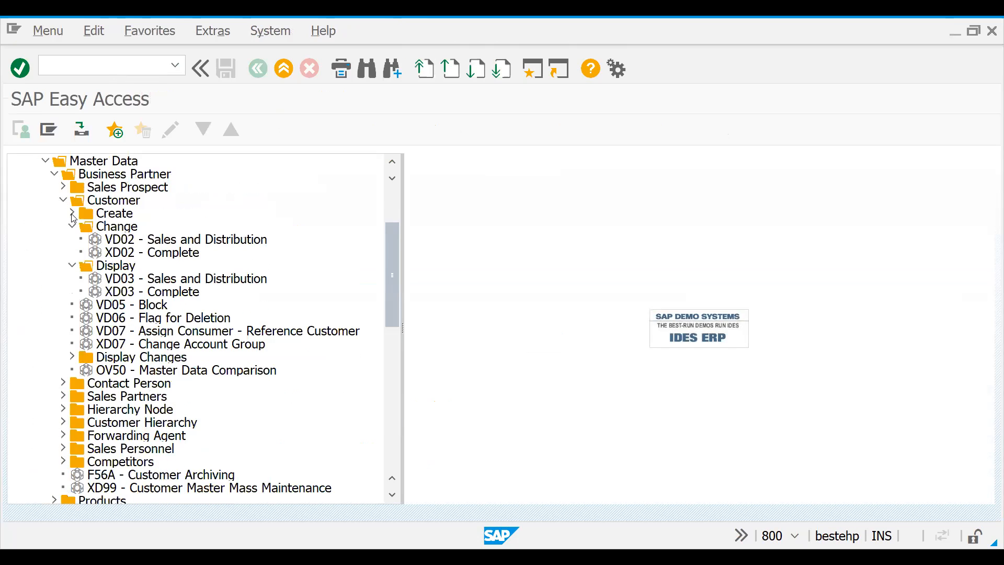
{"action": "left_click", "coordinate": [72, 216]}
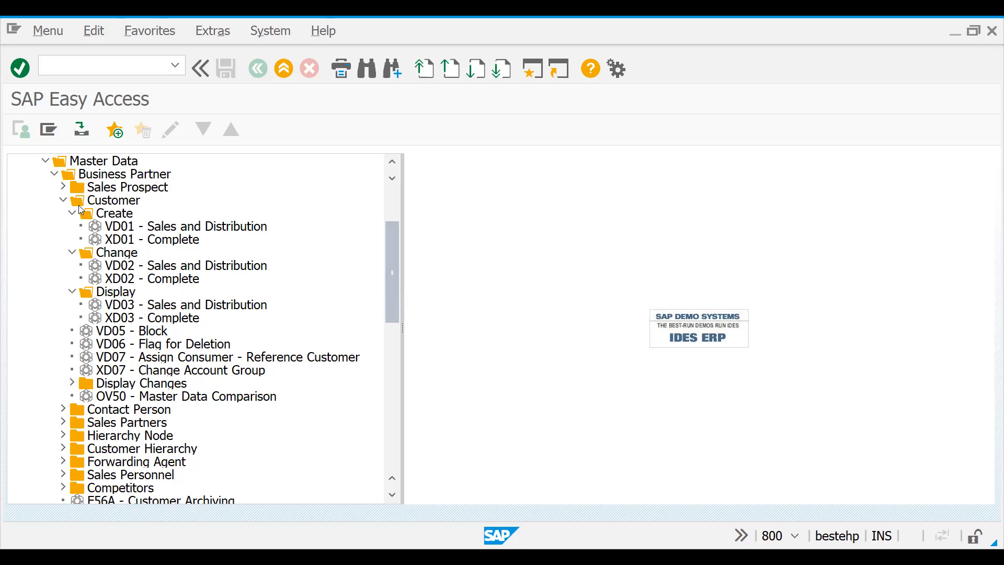
Collapse the Customer, Business Partner, Master Data, Sales and Distribution, and Logistics folders one level at a time.
{"action": "left_click", "coordinate": [60, 201]}
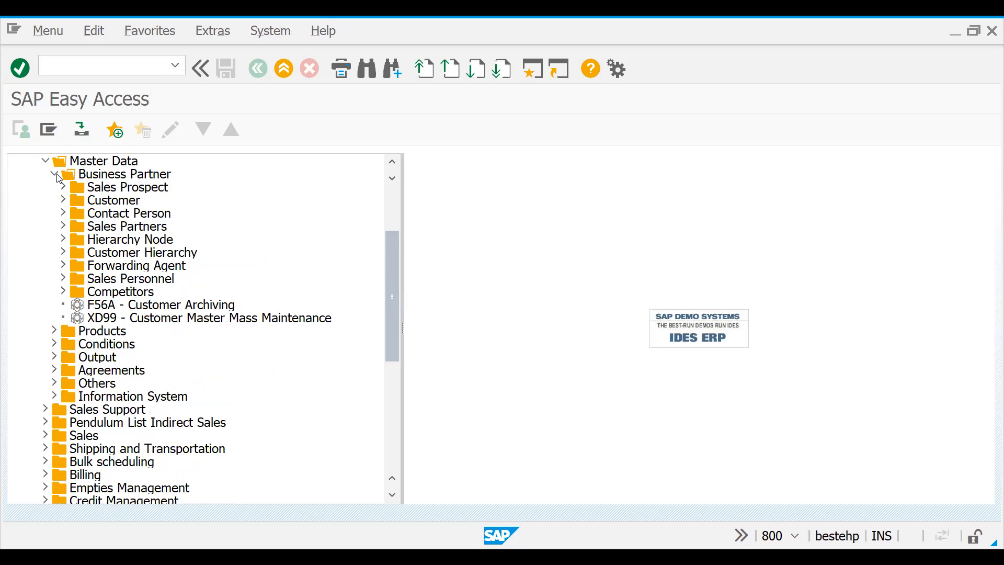
{"action": "left_click", "coordinate": [55, 174]}
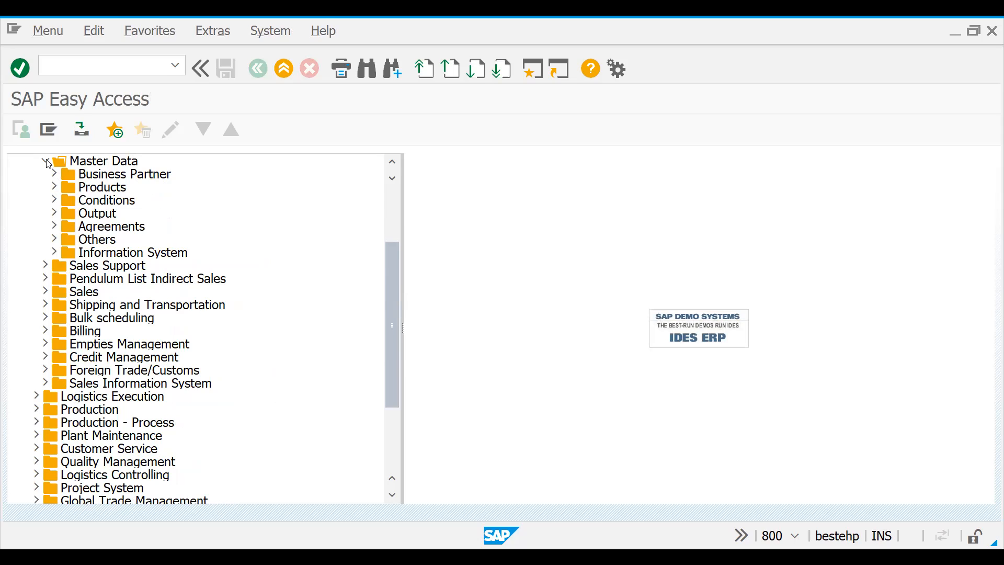
{"action": "left_click", "coordinate": [46, 161]}
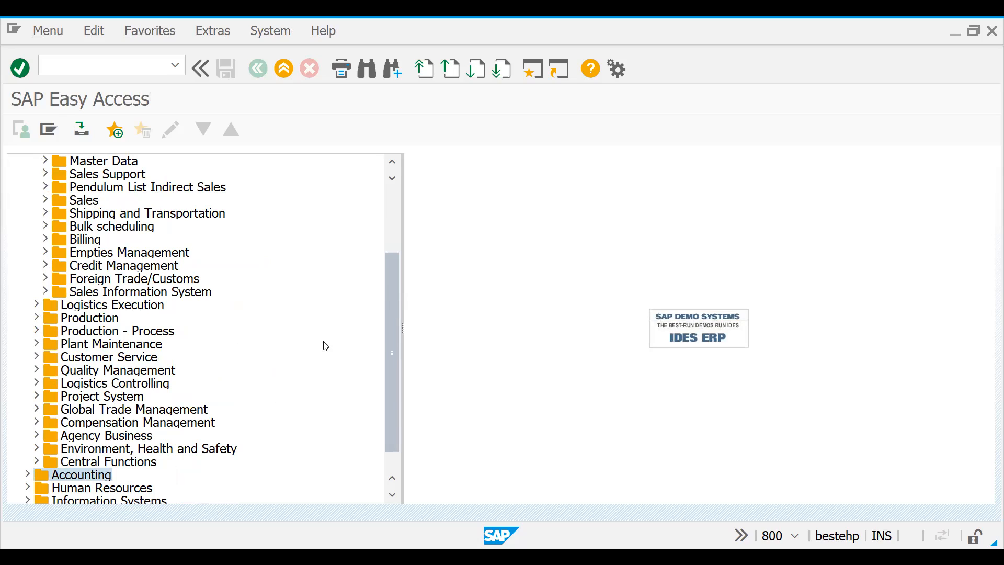
{"action": "left_click_drag", "start_coordinate": [390, 366], "coordinate": [398, 299]}
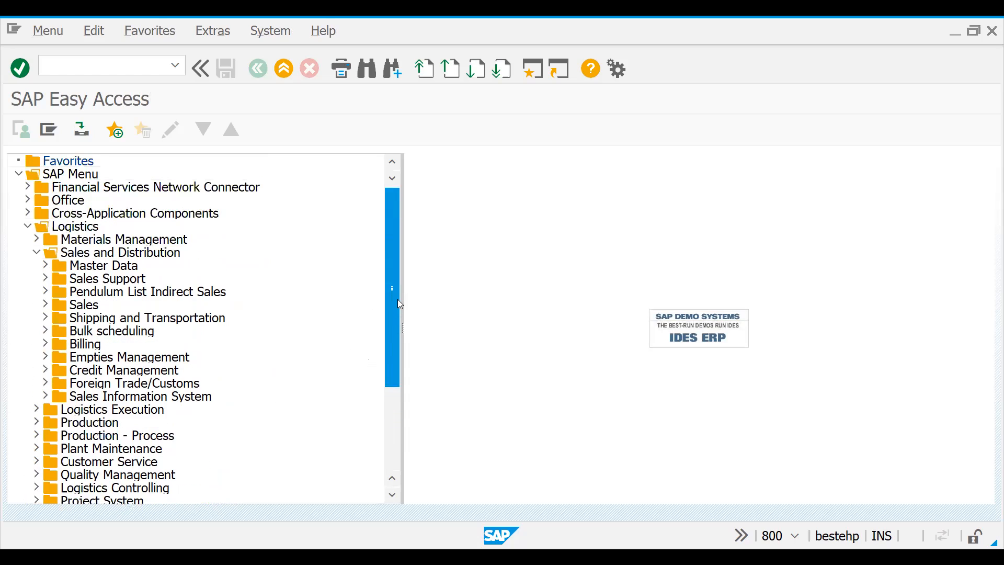
{"action": "left_click", "coordinate": [34, 253]}
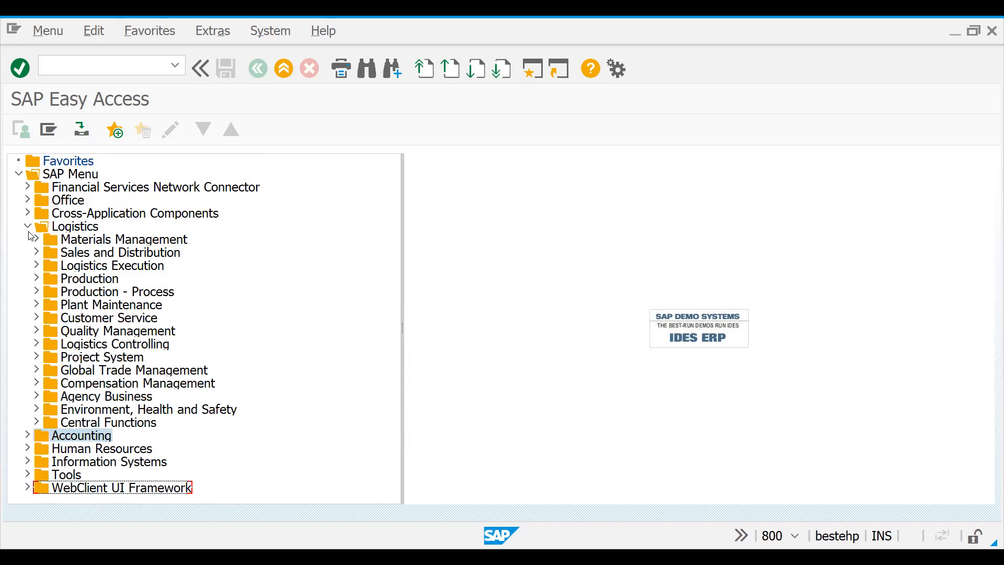
{"action": "left_click", "coordinate": [27, 227]}
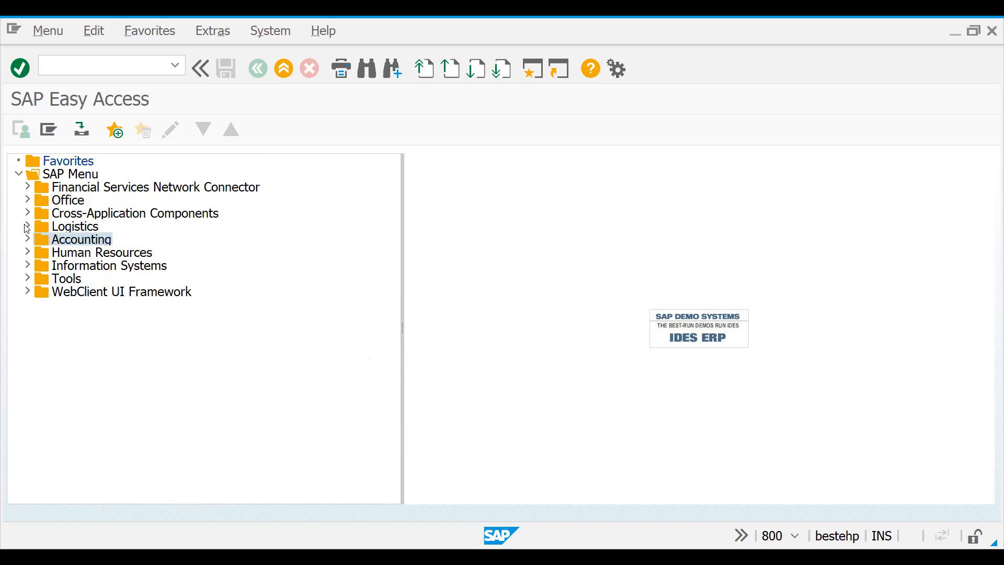
Show the customer master record transactions under Accounting, Financial Accounting, Accounts Receivable, Master Records.
{"action": "left_click", "coordinate": [29, 240]}
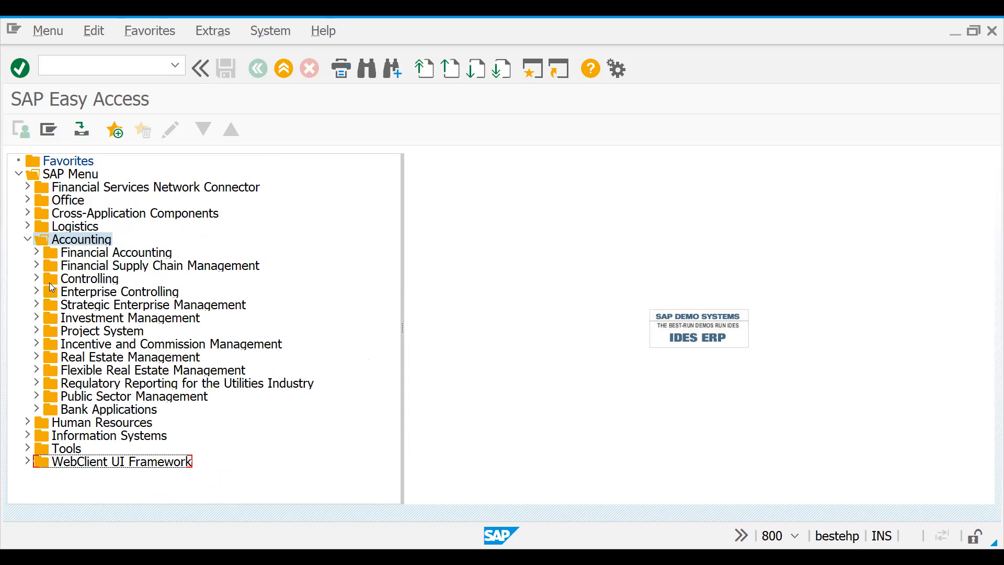
{"action": "left_click", "coordinate": [39, 253]}
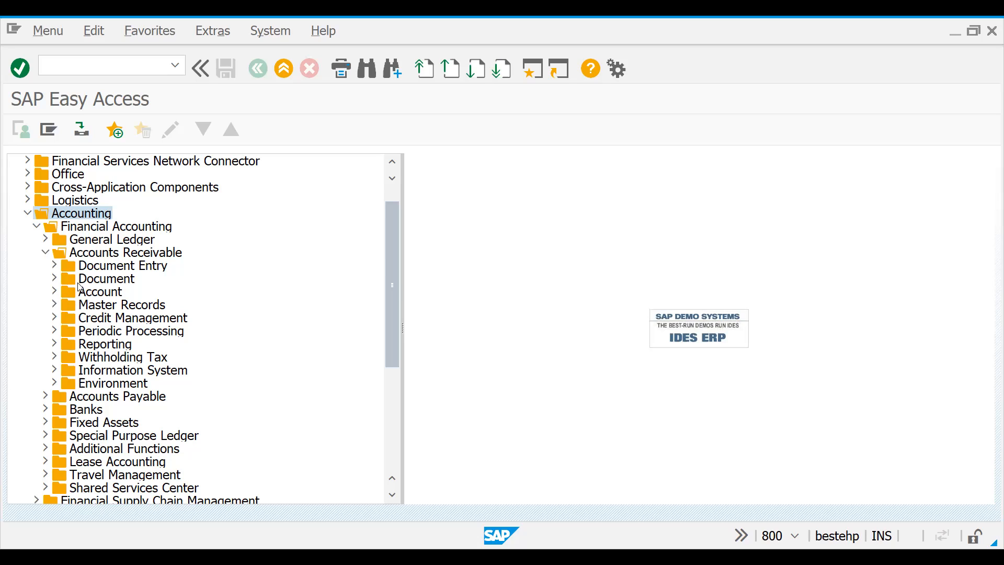
{"action": "left_click", "coordinate": [56, 294]}
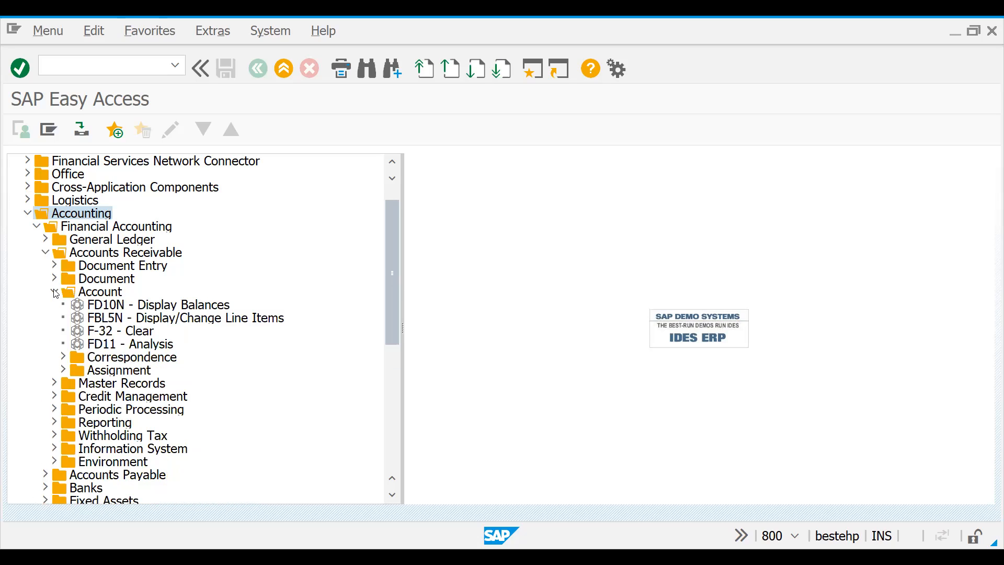
{"action": "left_click", "coordinate": [56, 294]}
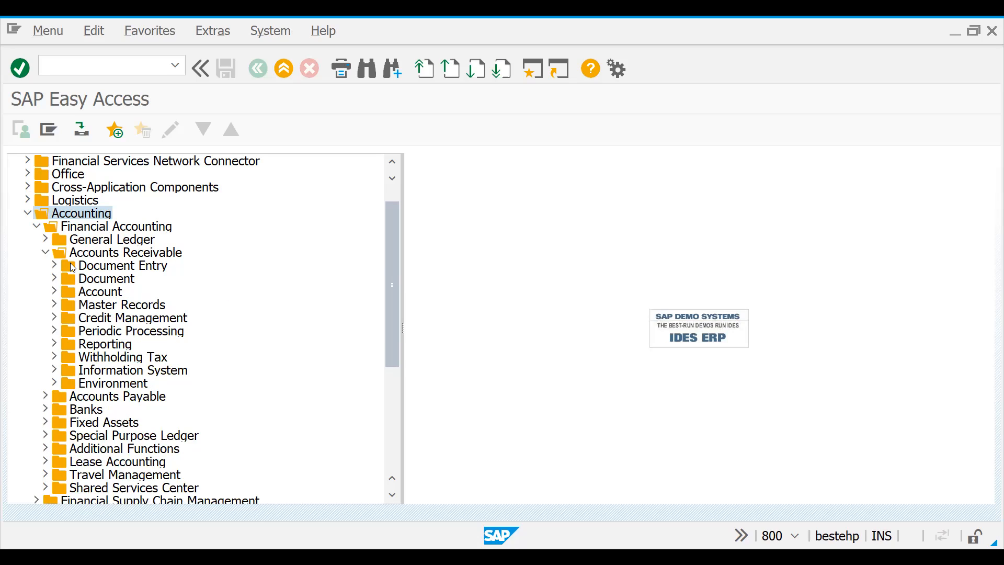
{"action": "left_click", "coordinate": [55, 305]}
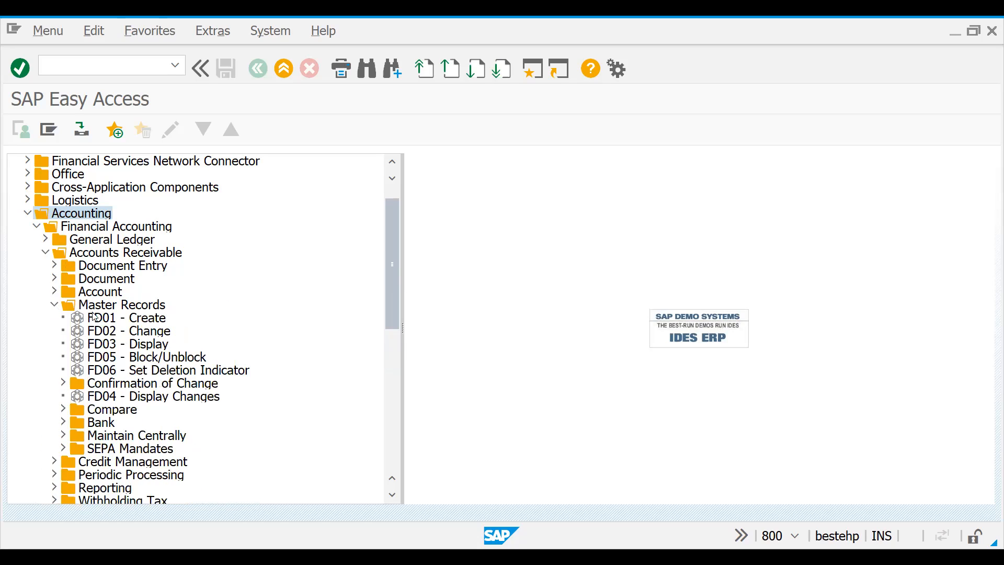
Point out the FD01 create, FD02 change and FD03 display transactions under Accounts Receivable, Master Records.
{"action": "left_click", "coordinate": [108, 321]}
{"action": "left_click", "coordinate": [108, 334]}
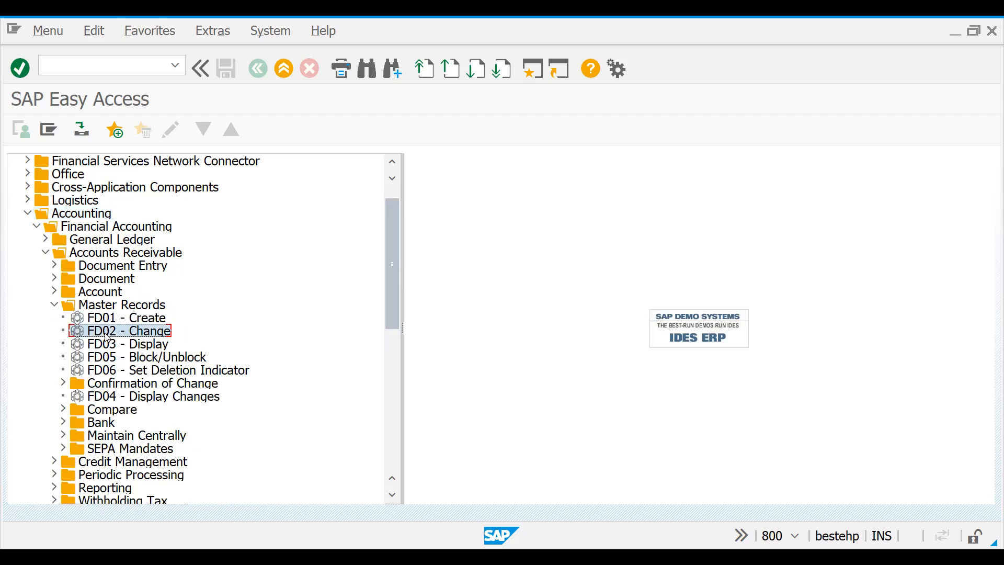
{"action": "left_click", "coordinate": [107, 347]}
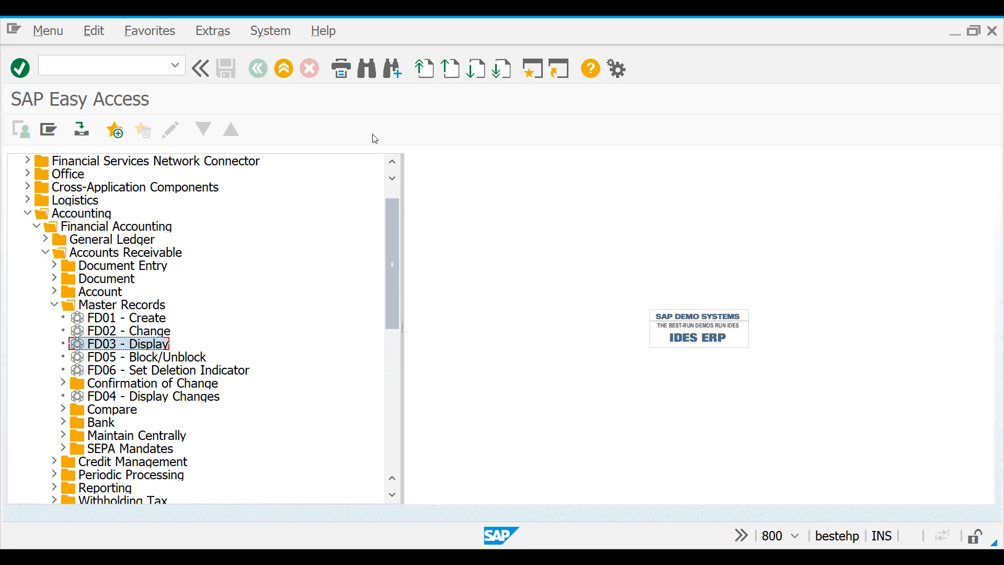
Switch to the SD CLASS workbook in Excel and match the FD and VD codes with general, company code and sales data.
{"action": "key", "text": "alt+Tab"}
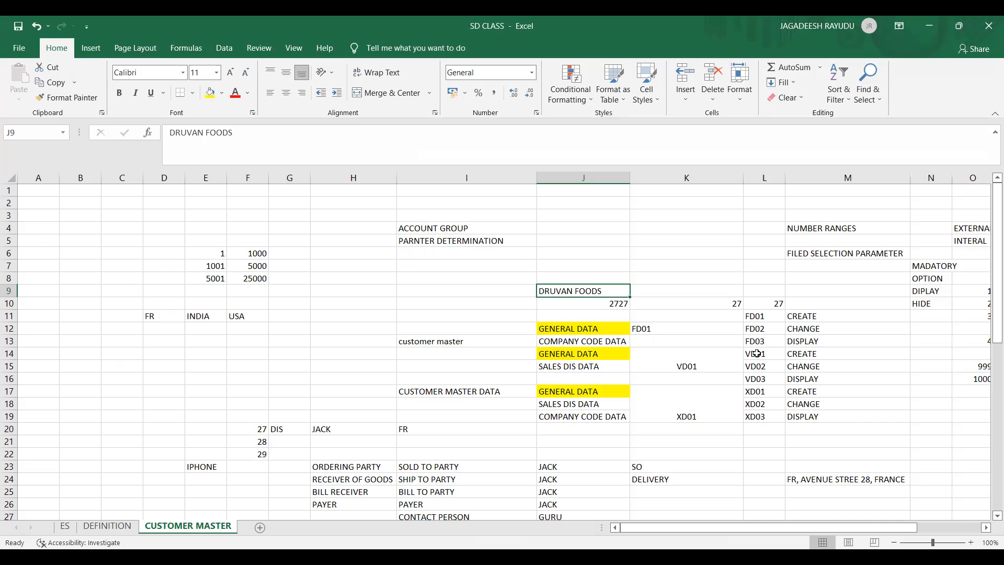
{"action": "left_click", "coordinate": [757, 316]}
{"action": "left_click", "coordinate": [757, 330]}
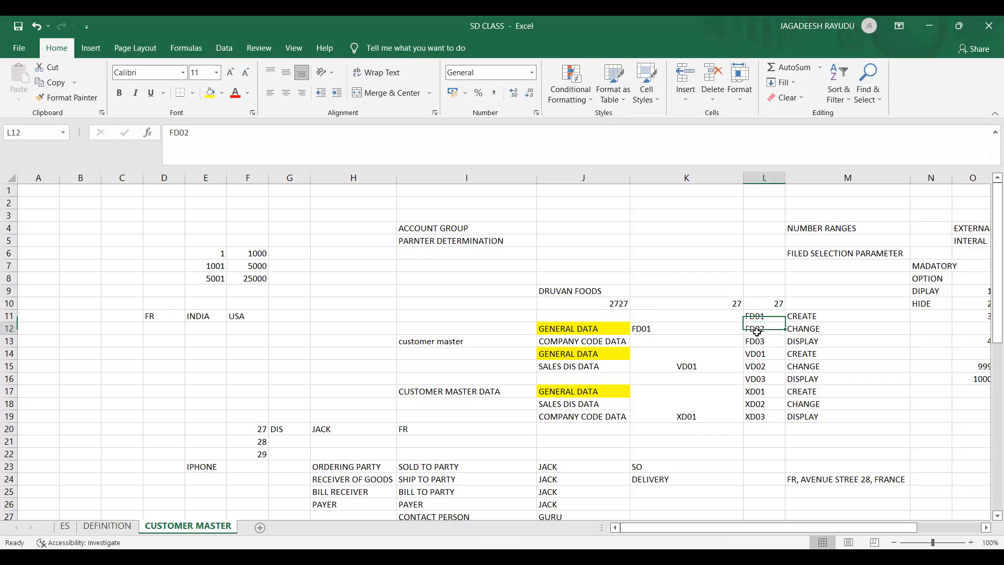
{"action": "left_click", "coordinate": [594, 328]}
{"action": "left_click", "coordinate": [592, 339]}
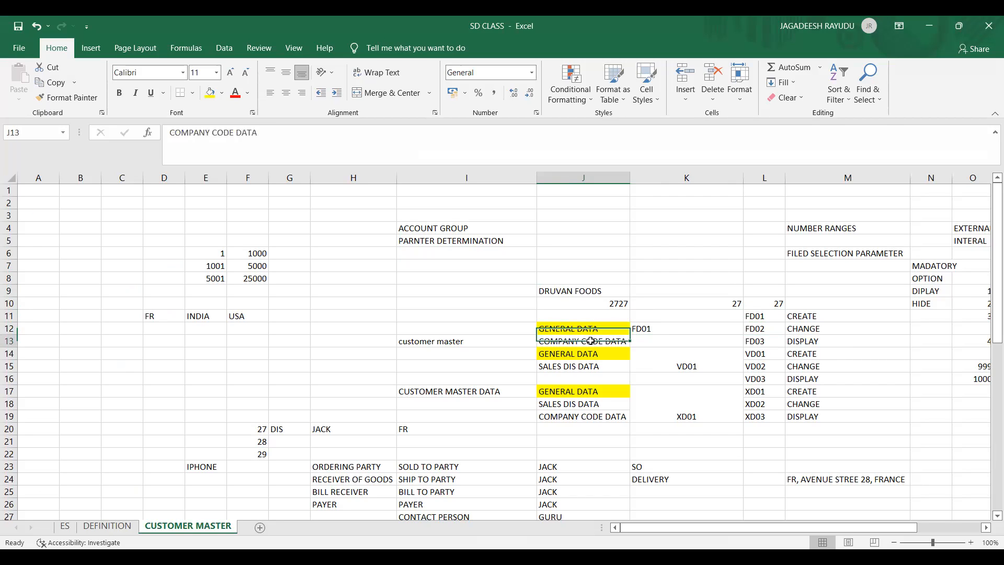
{"action": "left_click", "coordinate": [593, 355]}
{"action": "left_click", "coordinate": [593, 367]}
{"action": "left_click", "coordinate": [762, 358]}
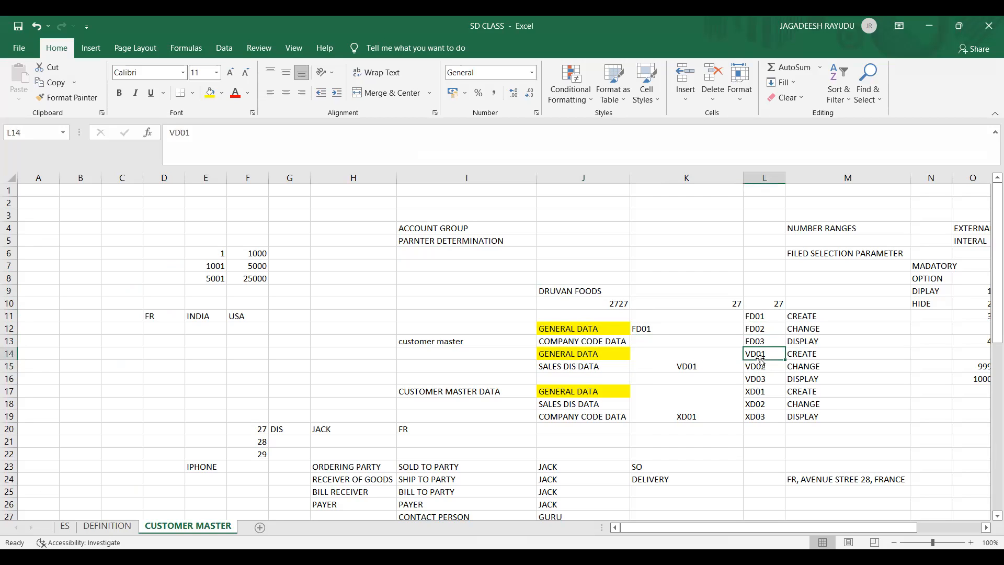
{"action": "left_click", "coordinate": [753, 315]}
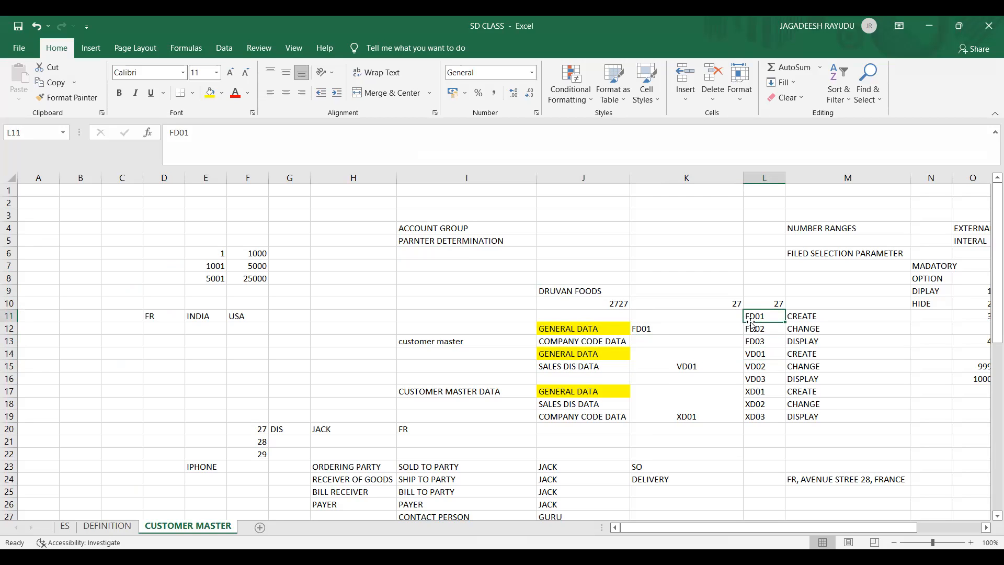
{"action": "left_click", "coordinate": [753, 353]}
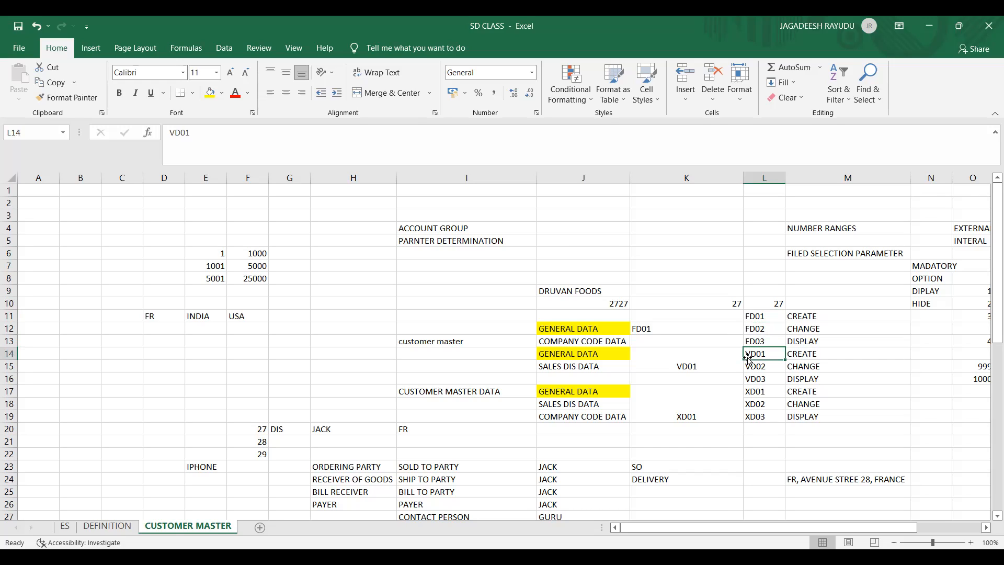
Review the XD codes against the sales and company code data, then compare them with the VD and FD codes.
{"action": "left_click", "coordinate": [597, 403]}
{"action": "left_click", "coordinate": [592, 415]}
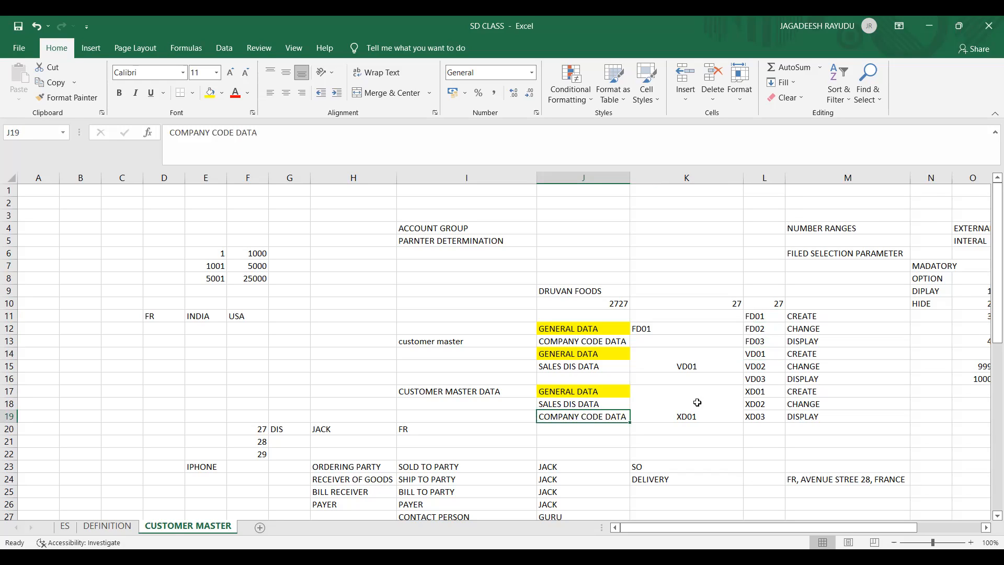
{"action": "left_click", "coordinate": [751, 398]}
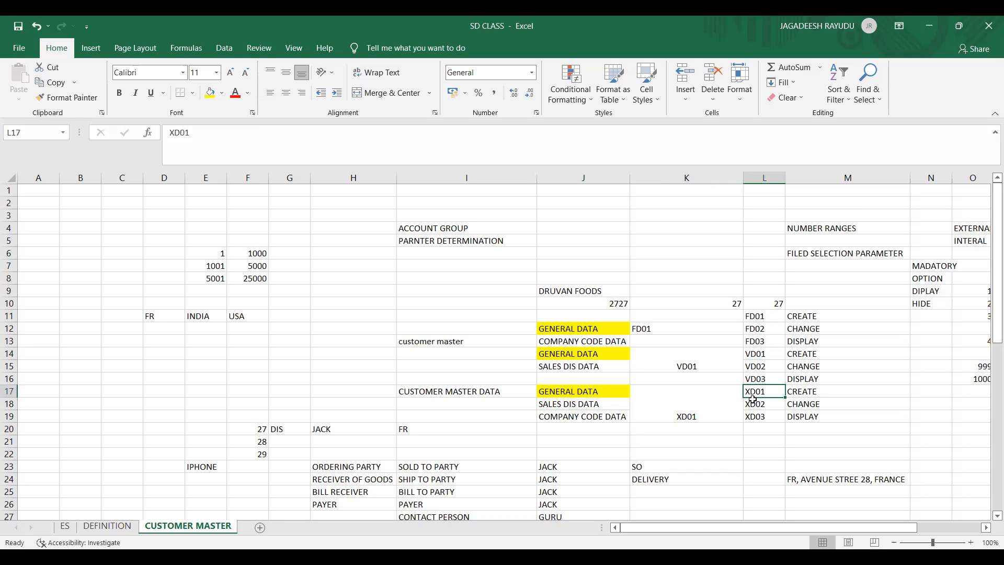
{"action": "left_click", "coordinate": [753, 414]}
{"action": "left_click", "coordinate": [753, 382]}
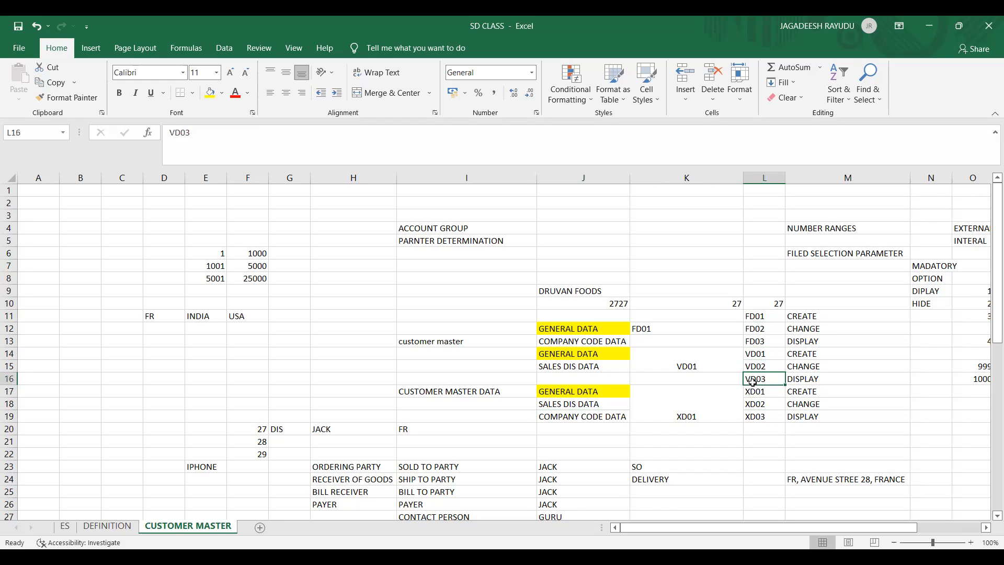
{"action": "left_click", "coordinate": [753, 364]}
{"action": "left_click", "coordinate": [755, 312]}
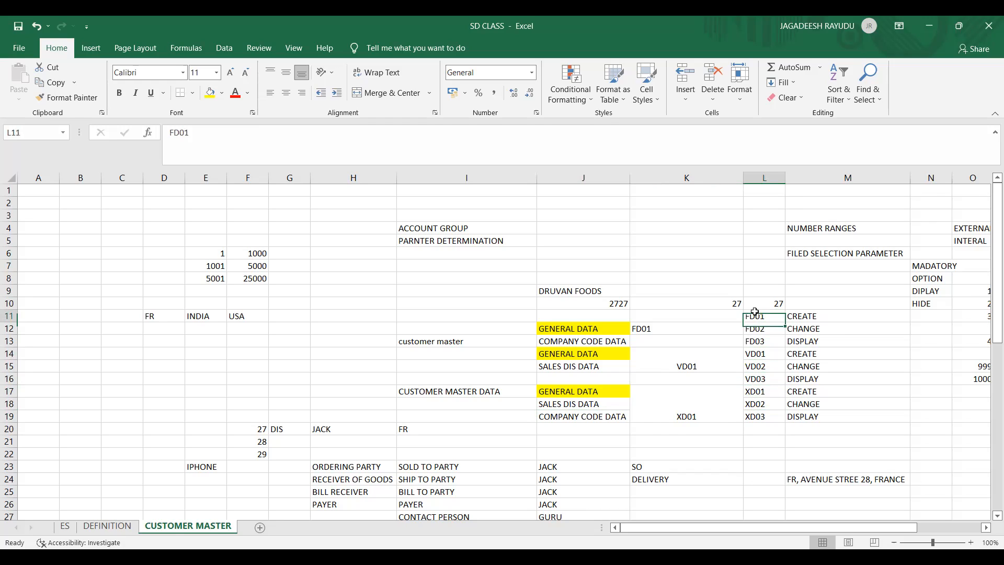
{"action": "left_click", "coordinate": [756, 366]}
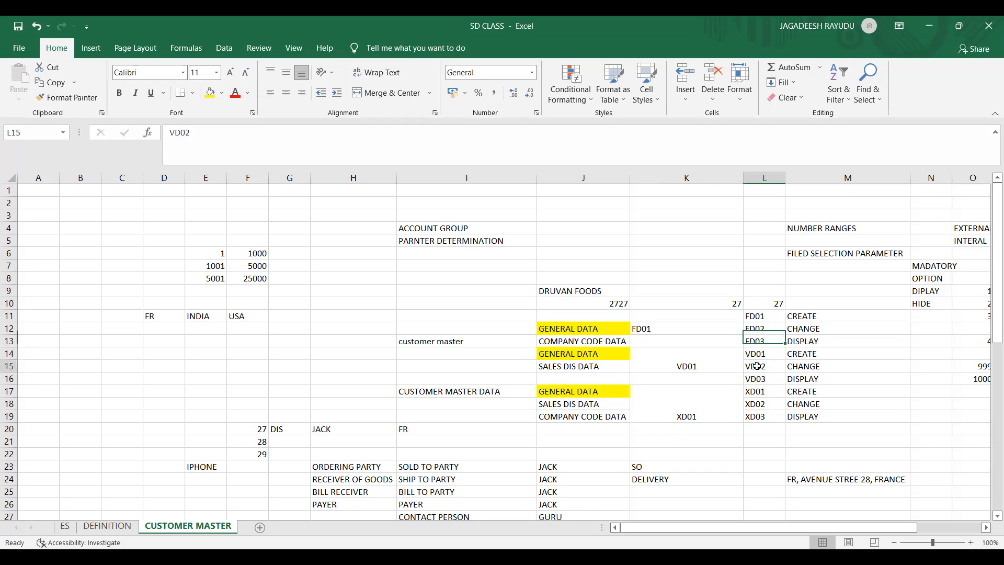
Switch to the Display IMG screen in SAP and look through the top-level customizing nodes as far as Sales and Distribution.
{"action": "left_click", "coordinate": [591, 69]}
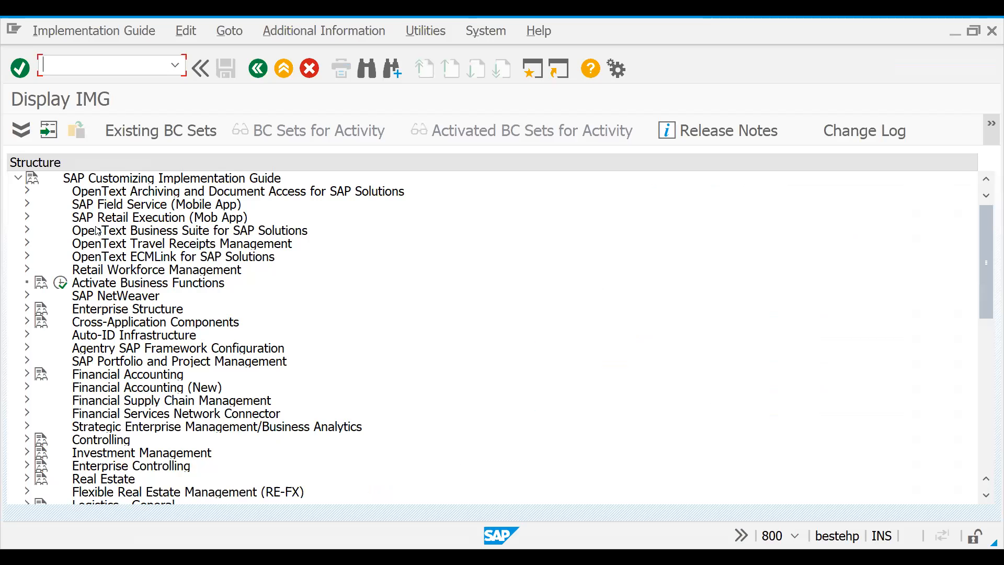
{"action": "left_click", "coordinate": [98, 230]}
{"action": "key", "text": "Down"}
{"action": "key", "text": "Up"}
{"action": "key", "text": "Up"}
{"action": "key", "text": "Down"}
{"action": "key", "text": "Down"}
{"action": "key", "text": "Down"}
{"action": "key", "text": "Down"}
{"action": "key", "text": "Down"}
{"action": "key", "text": "Down"}
{"action": "key", "text": "Down"}
{"action": "key", "text": "Down"}
{"action": "key", "text": "Down"}
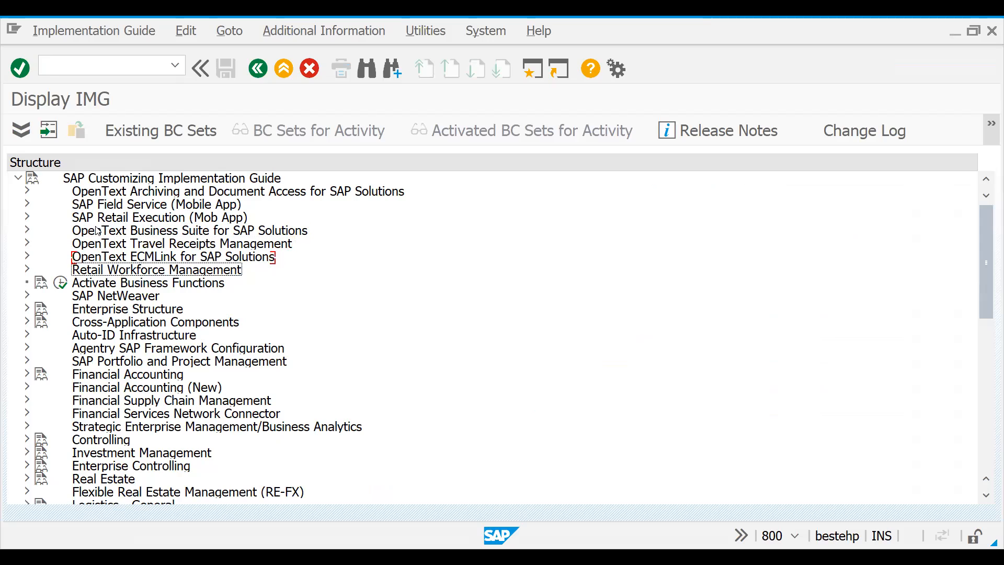
{"action": "key", "text": "Up"}
{"action": "key", "text": "Up"}
{"action": "key", "text": "Up"}
{"action": "key", "text": "Down"}
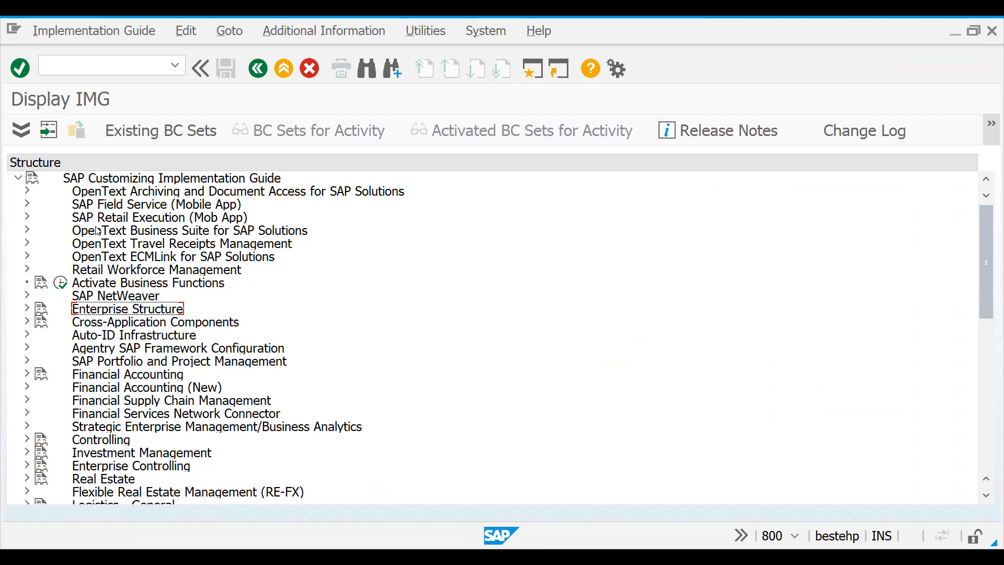
{"action": "key", "text": "Down"}
{"action": "key", "text": "Down"}
{"action": "key", "text": "Down"}
{"action": "key", "text": "Down"}
{"action": "key", "text": "Down"}
{"action": "key", "text": "Down"}
{"action": "key", "text": "Down"}
{"action": "key", "text": "Down"}
{"action": "key", "text": "Down"}
{"action": "key", "text": "Down"}
{"action": "key", "text": "Down"}
{"action": "key", "text": "Down"}
{"action": "key", "text": "Down"}
{"action": "key", "text": "Down"}
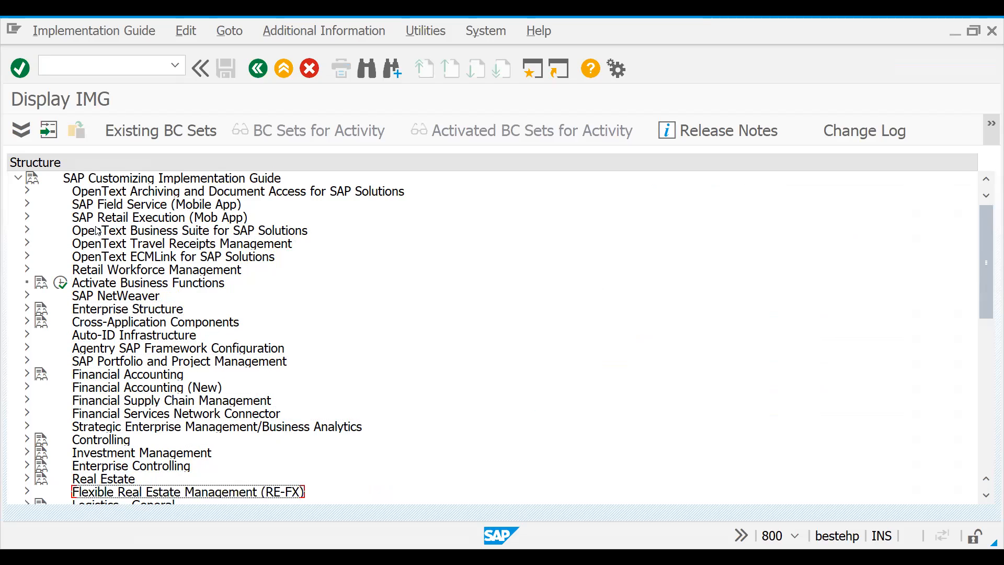
{"action": "key", "text": "Down"}
{"action": "key", "text": "Down"}
{"action": "key", "text": "Down"}
{"action": "key", "text": "Down"}
{"action": "key", "text": "Down"}
{"action": "key", "text": "Down"}
{"action": "key", "text": "Down"}
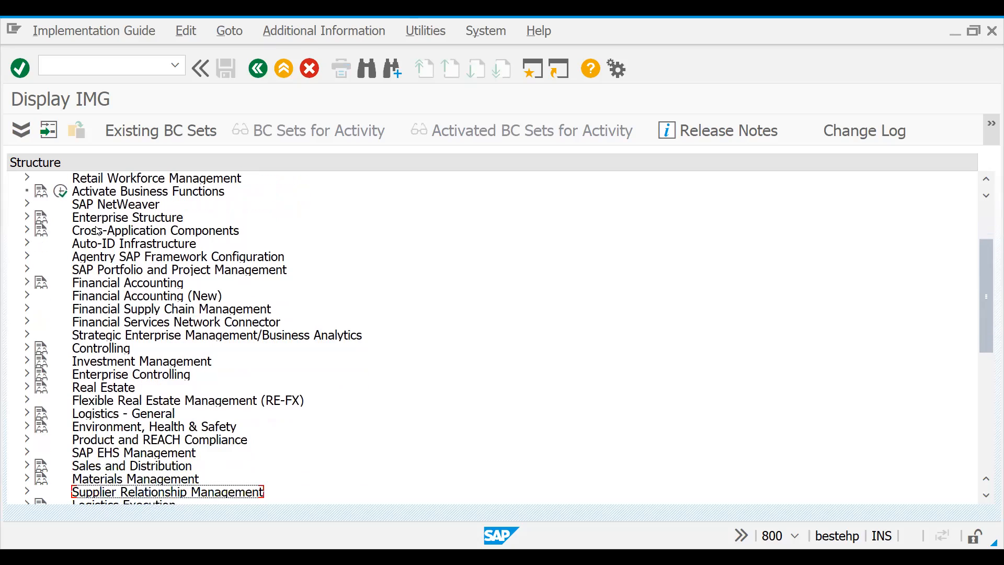
{"action": "key", "text": "Down"}
{"action": "key", "text": "Up"}
{"action": "key", "text": "Up"}
{"action": "key", "text": "Up"}
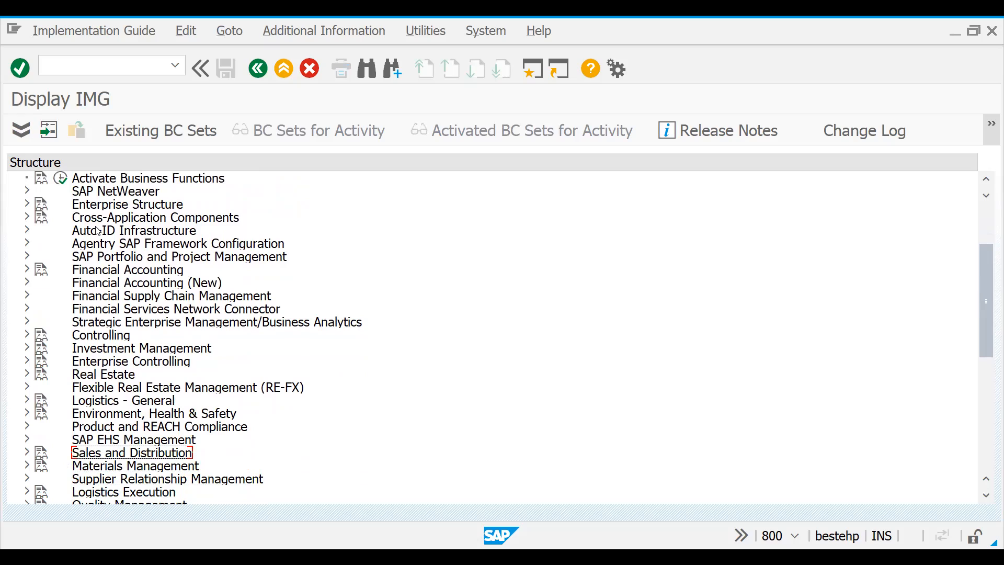
Expand Financial Accounting and its Accounts Receivable and Accounts Payable node in the implementation guide.
{"action": "left_click", "coordinate": [108, 275]}
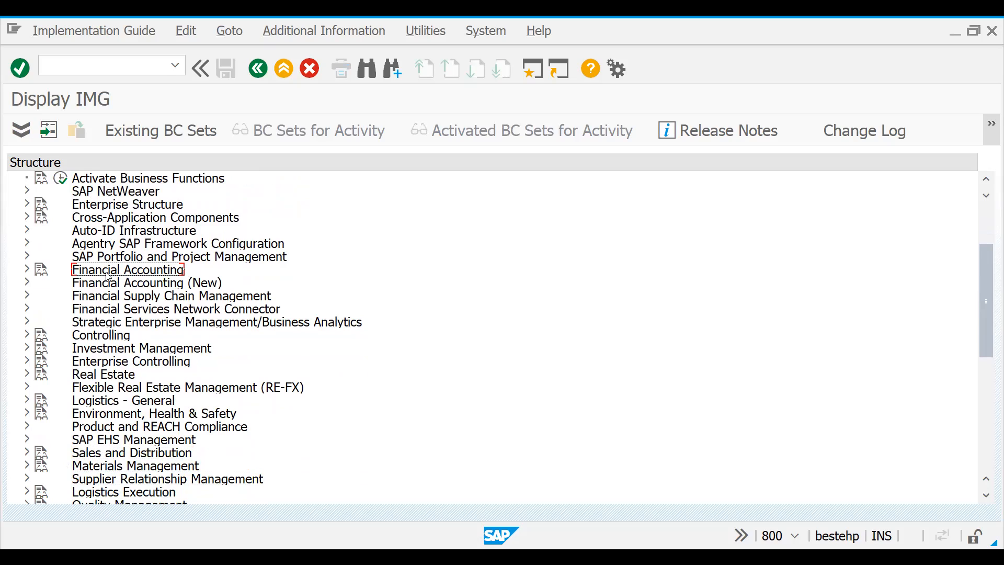
{"action": "double_click", "coordinate": [108, 275]}
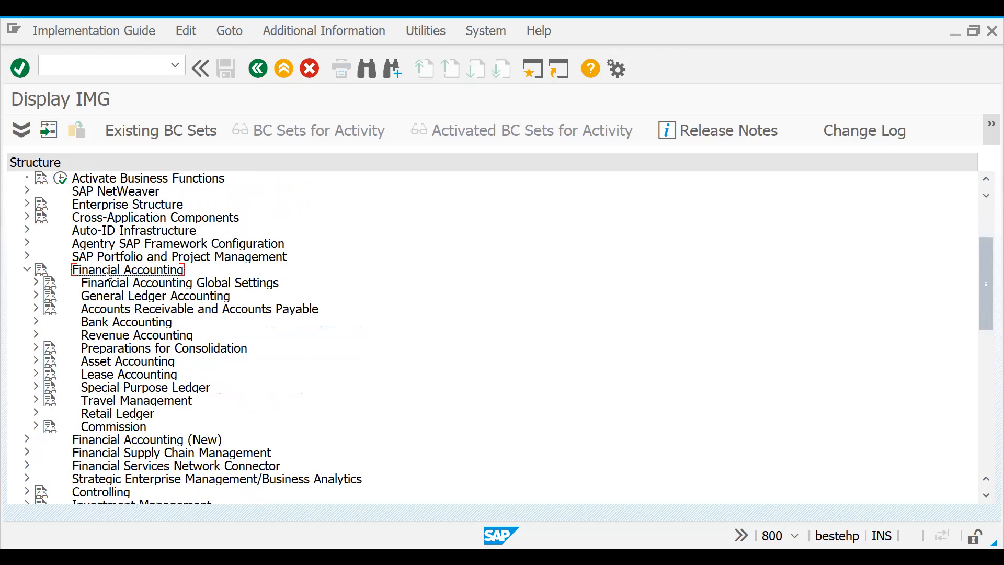
{"action": "key", "text": "Down"}
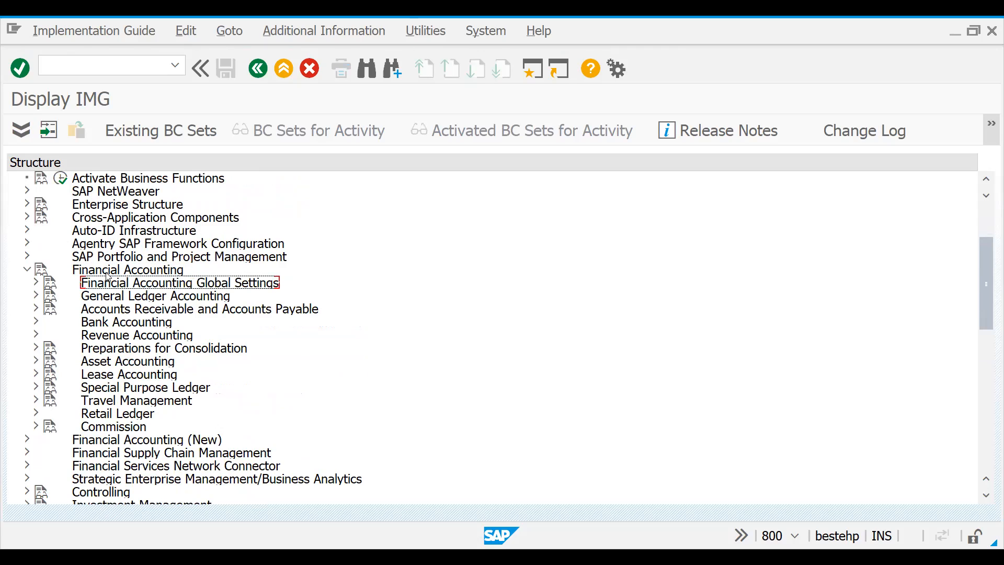
{"action": "key", "text": "Down"}
{"action": "key", "text": "Down"}
{"action": "key", "text": "Right"}
Expand Customer Accounts, Master Data, Preparations for Creating Customer Master Data, and select Define Account Groups with Screen Layout (Customers).
{"action": "key", "text": "Down"}
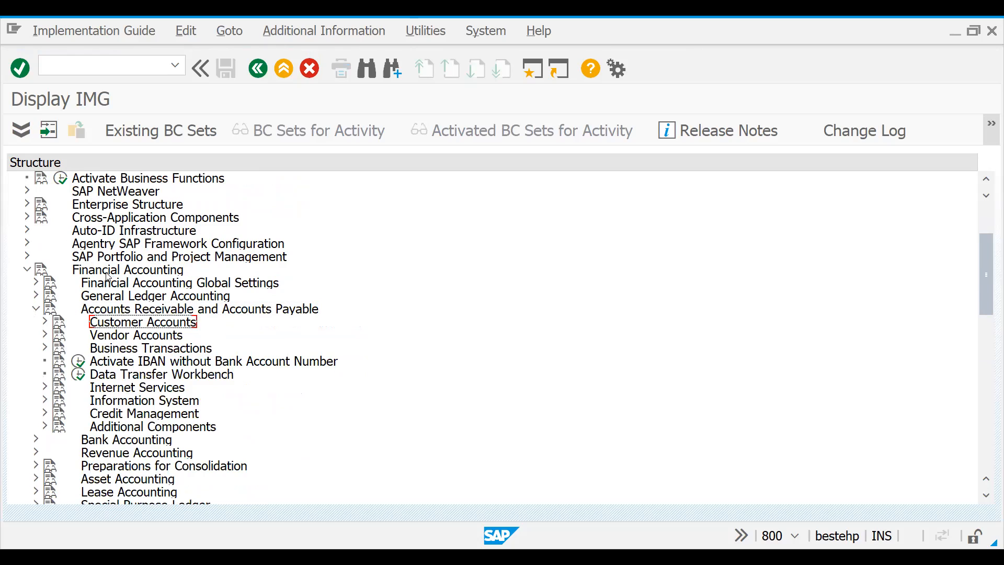
{"action": "key", "text": "Right"}
{"action": "key", "text": "Down"}
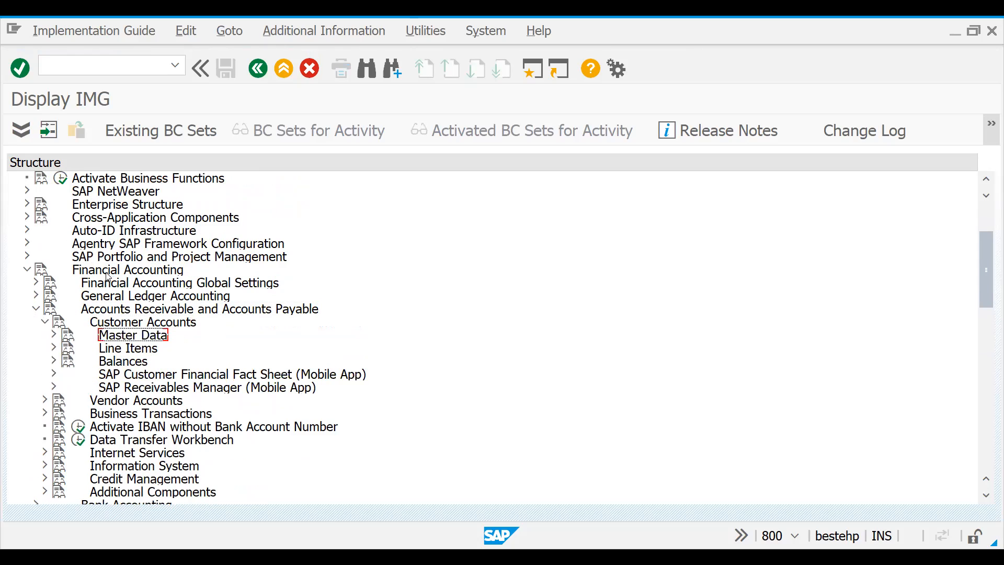
{"action": "key", "text": "Right"}
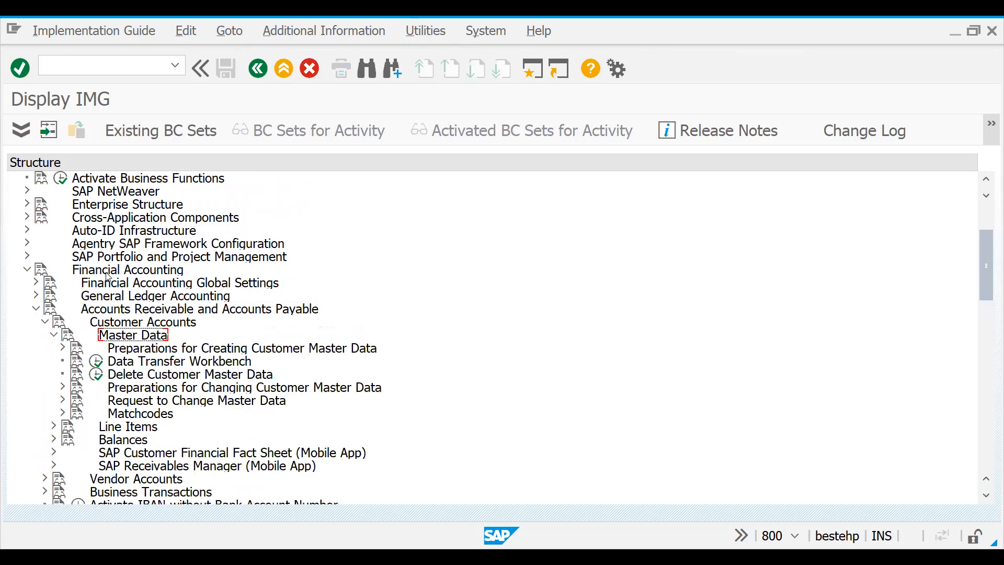
{"action": "key", "text": "Down"}
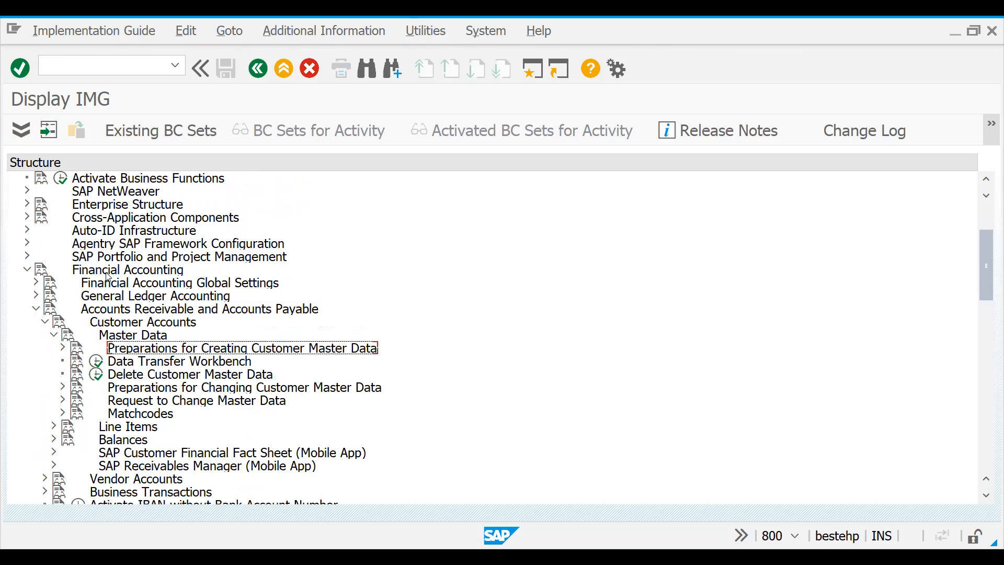
{"action": "key", "text": "Right"}
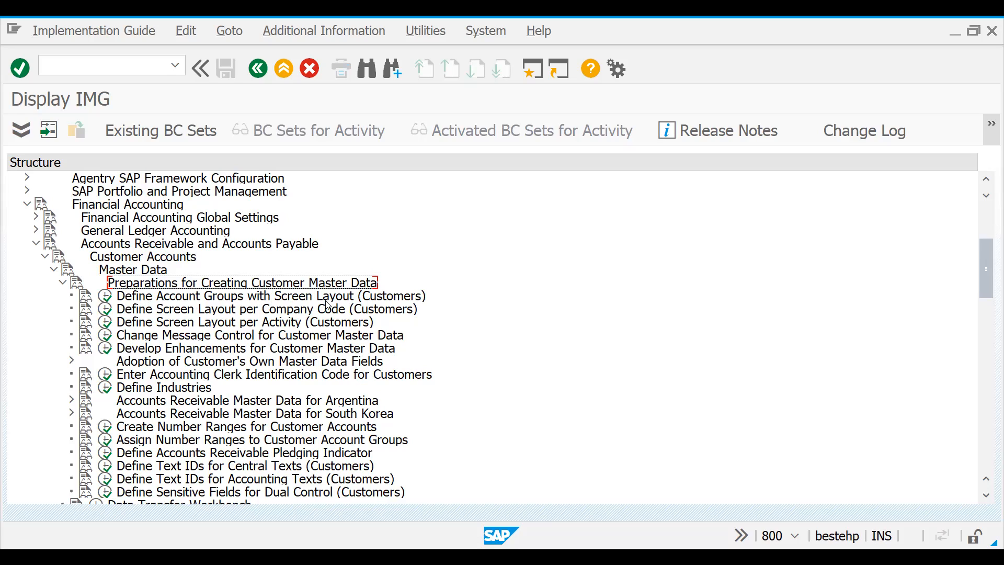
{"action": "left_click", "coordinate": [205, 301]}
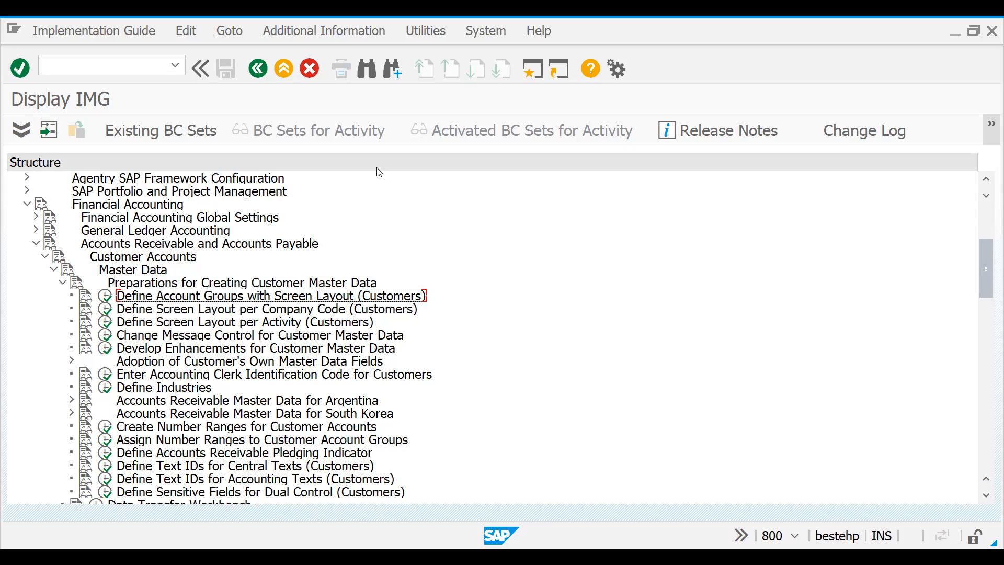
Switch to the Excel workbook and review the number ranges and field selection parameter notes, including mandatory, option, display and hide.
{"action": "left_click", "coordinate": [521, 70]}
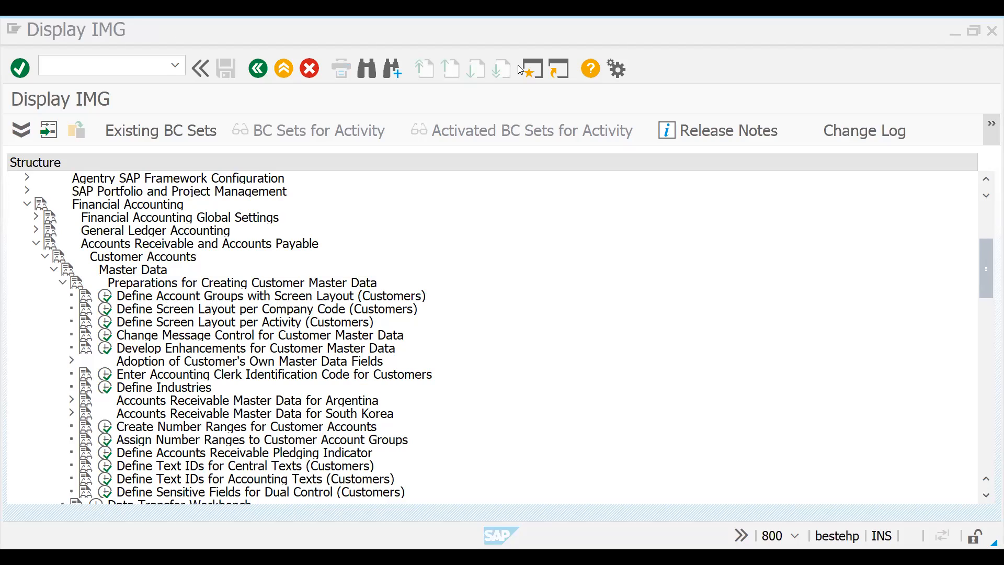
{"action": "key", "text": "alt+Tab"}
{"action": "left_click", "coordinate": [796, 227]}
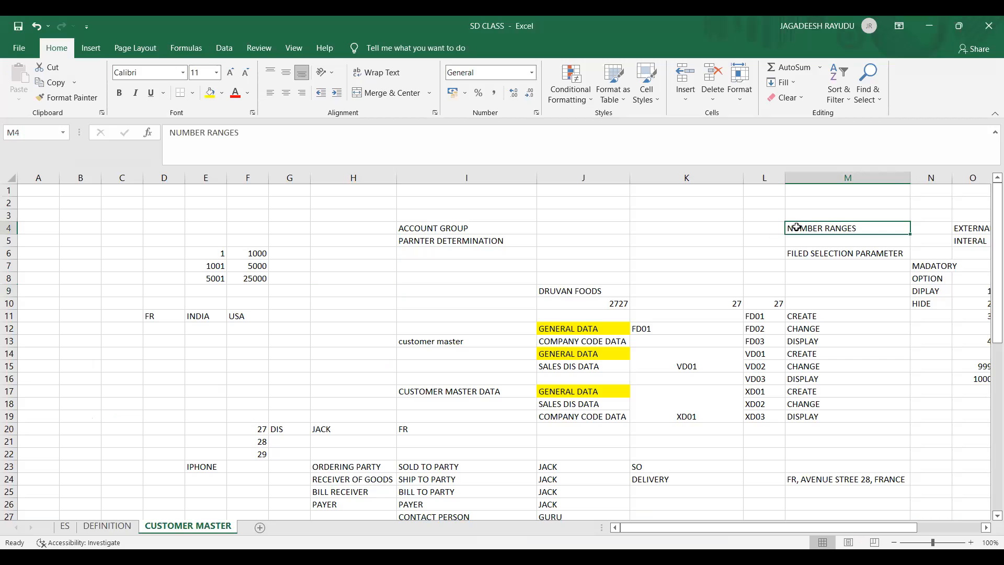
{"action": "left_click", "coordinate": [806, 252]}
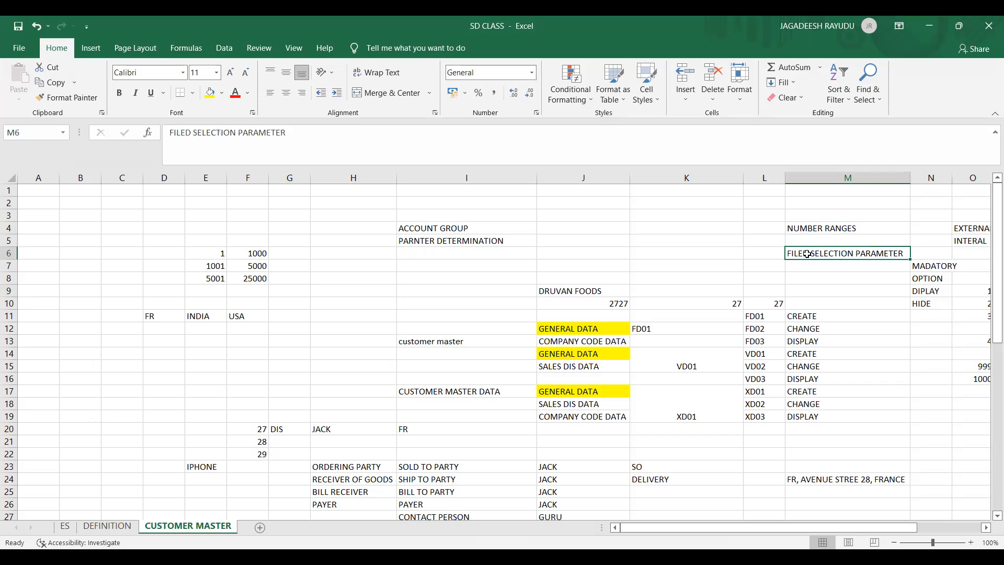
{"action": "left_click", "coordinate": [803, 228]}
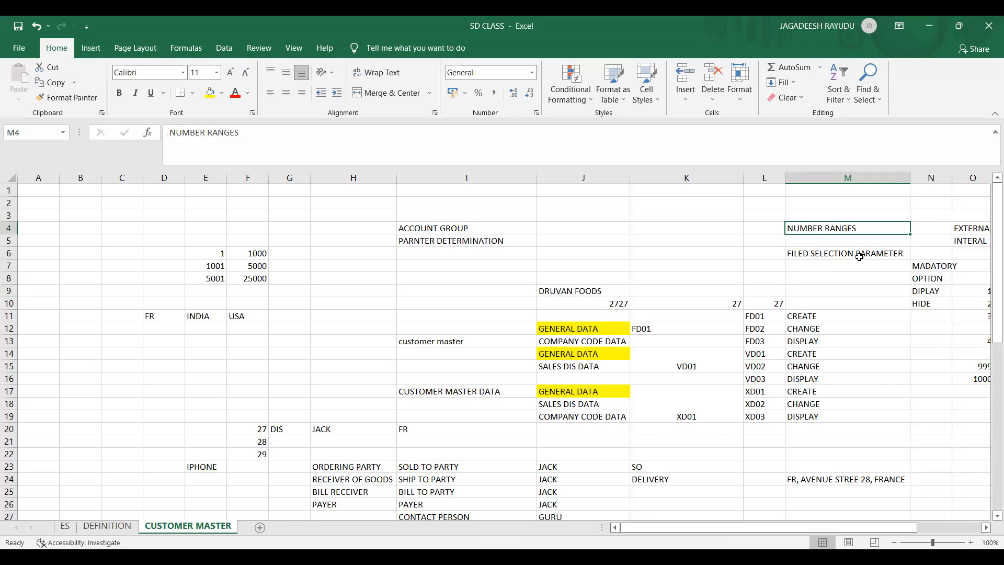
{"action": "left_click", "coordinate": [918, 265]}
{"action": "left_click", "coordinate": [925, 279]}
{"action": "left_click_drag", "start_coordinate": [923, 290], "coordinate": [928, 303]}
{"action": "left_click", "coordinate": [925, 303]}
{"action": "left_click", "coordinate": [933, 268]}
{"action": "left_click", "coordinate": [927, 304]}
{"action": "left_click", "coordinate": [932, 282]}
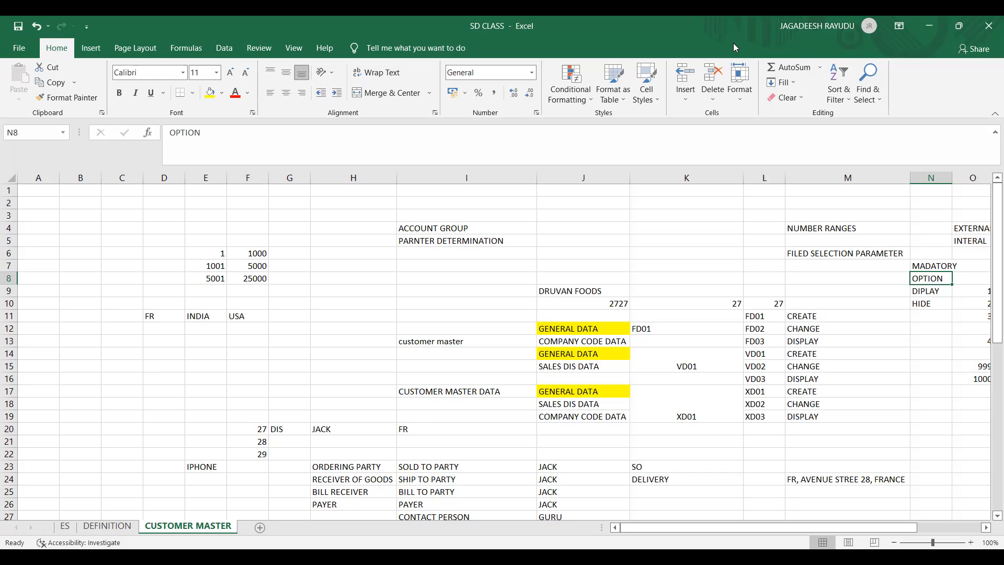
Return to the SAP implementation guide and execute Define Account Groups with Screen Layout (Customers).
{"action": "key", "text": "alt+Tab"}
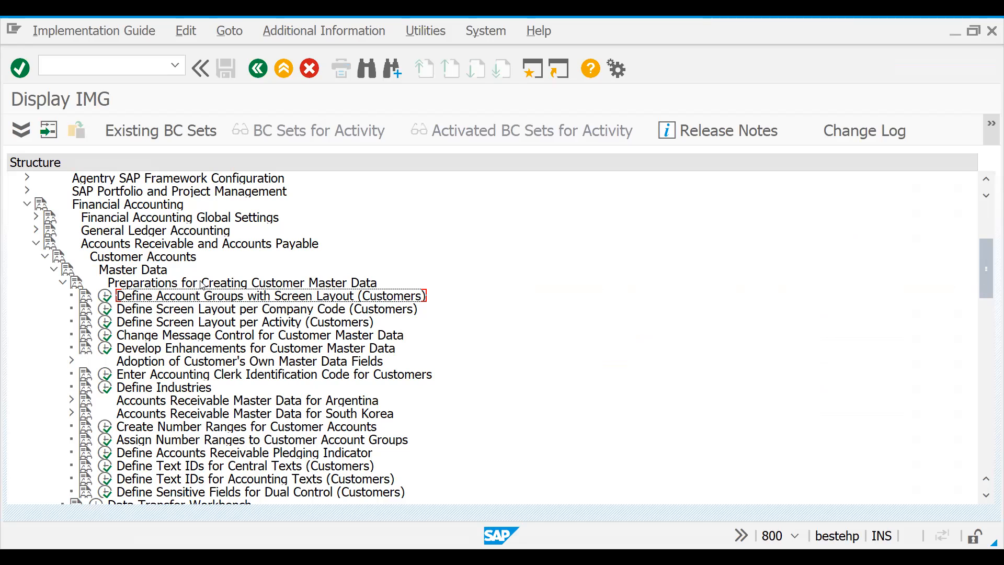
{"action": "left_click", "coordinate": [106, 296]}
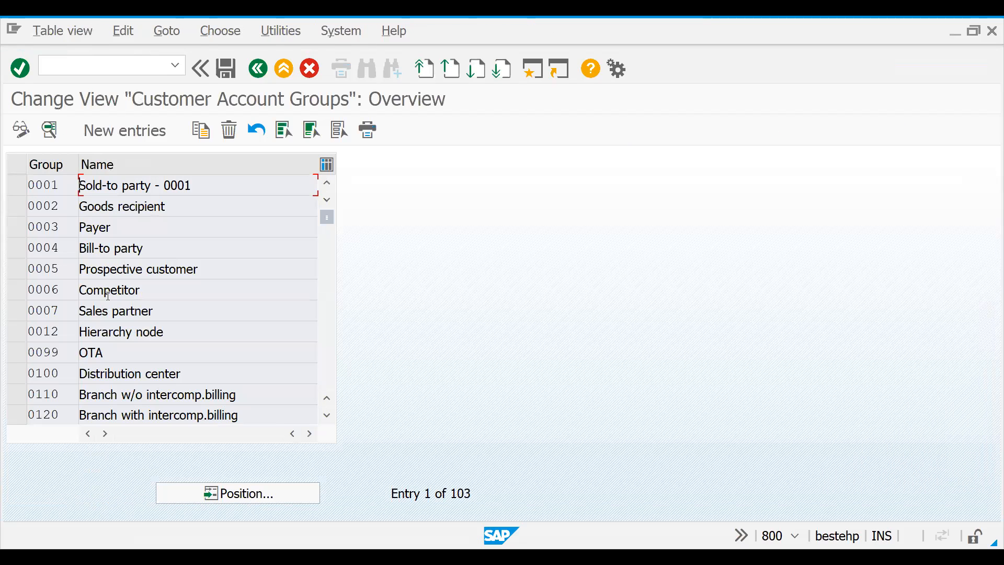
Select account groups 0001 through 0004 in the customer account groups overview and start copying them.
{"action": "left_click", "coordinate": [21, 190]}
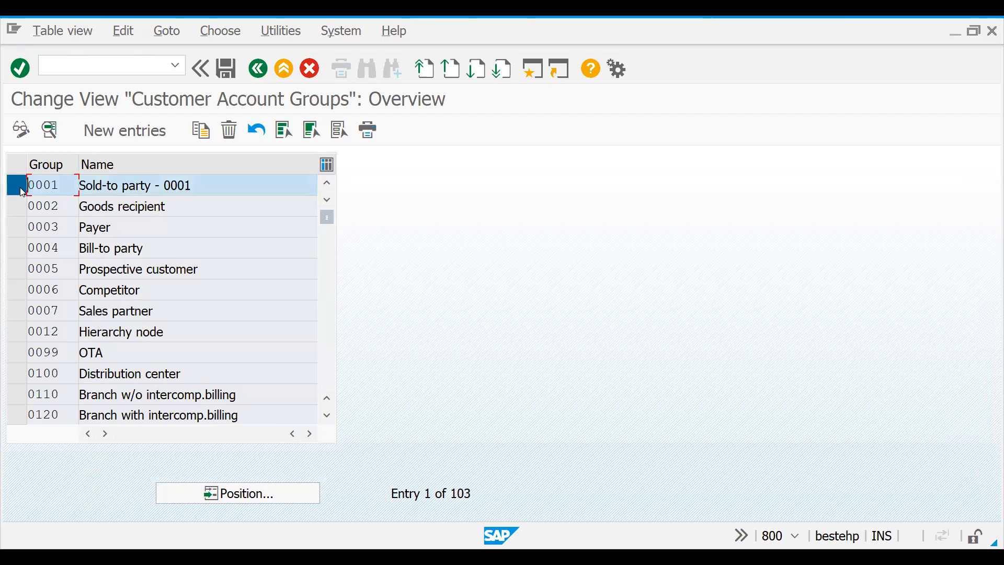
{"action": "left_click", "coordinate": [23, 208]}
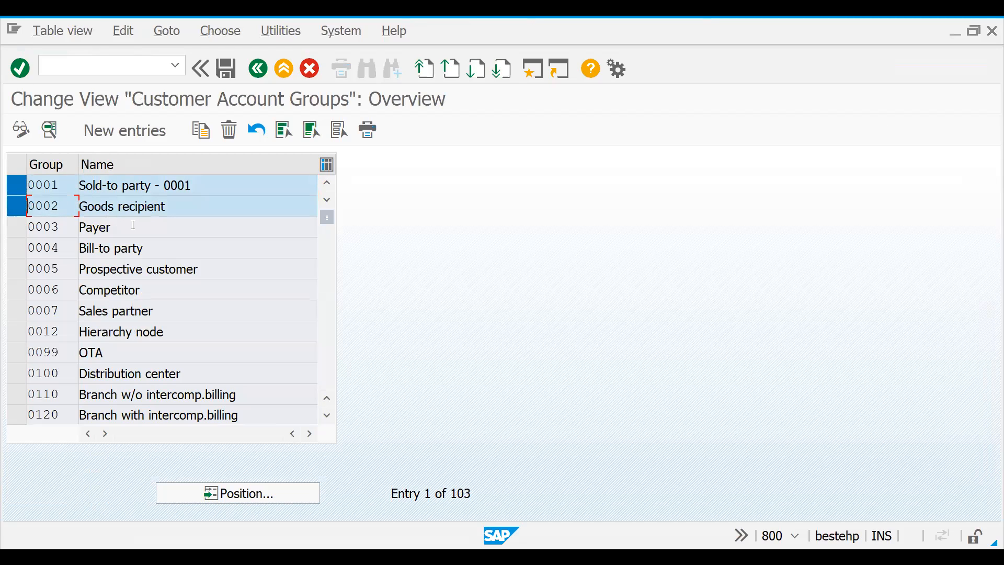
{"action": "left_click", "coordinate": [22, 231]}
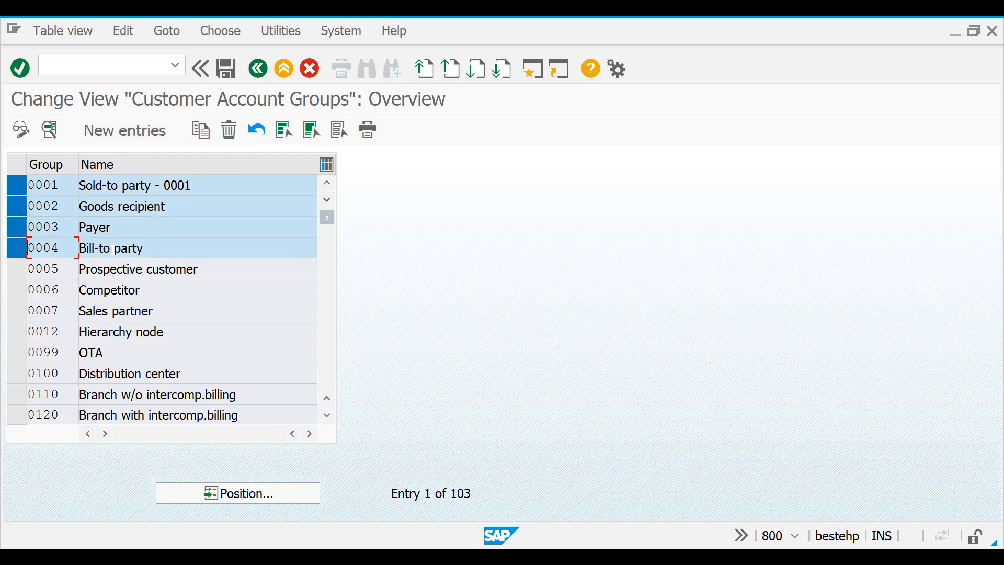
{"action": "left_click", "coordinate": [204, 132]}
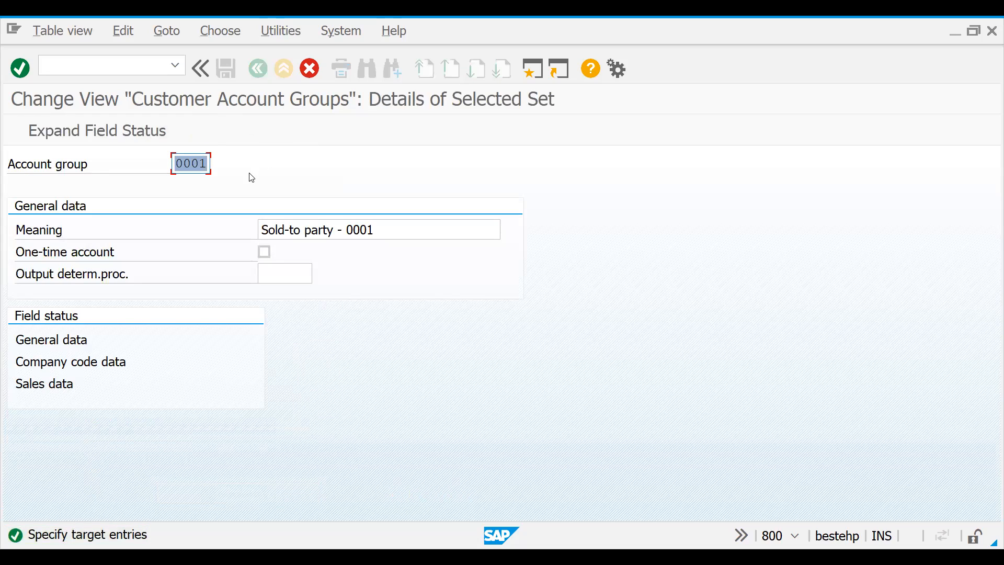
Copy account group 0001 as D001, giving it a meaning that starts with "D001-" and ends with "SOLD TO".
{"action": "type", "text": "DRF"}
{"action": "key", "text": "BackSpace"}
{"action": "key", "text": "BackSpace"}
{"action": "key", "text": "BackSpace"}
{"action": "type", "text": "D001"}
{"action": "left_click_drag", "start_coordinate": [384, 229], "coordinate": [203, 228]}
{"action": "type", "text": "D001"}
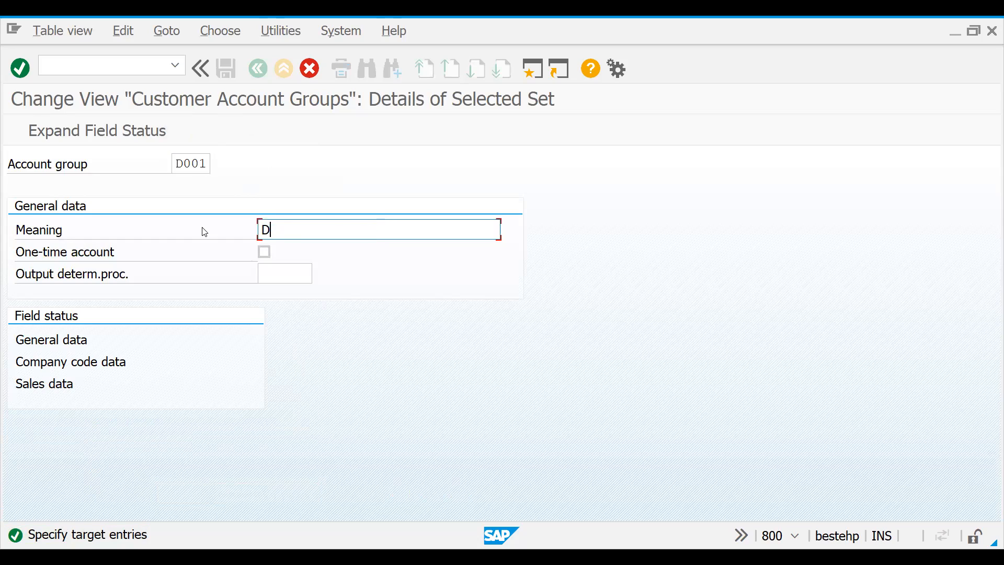
{"action": "type", "text": "- CUSTOMERS"}
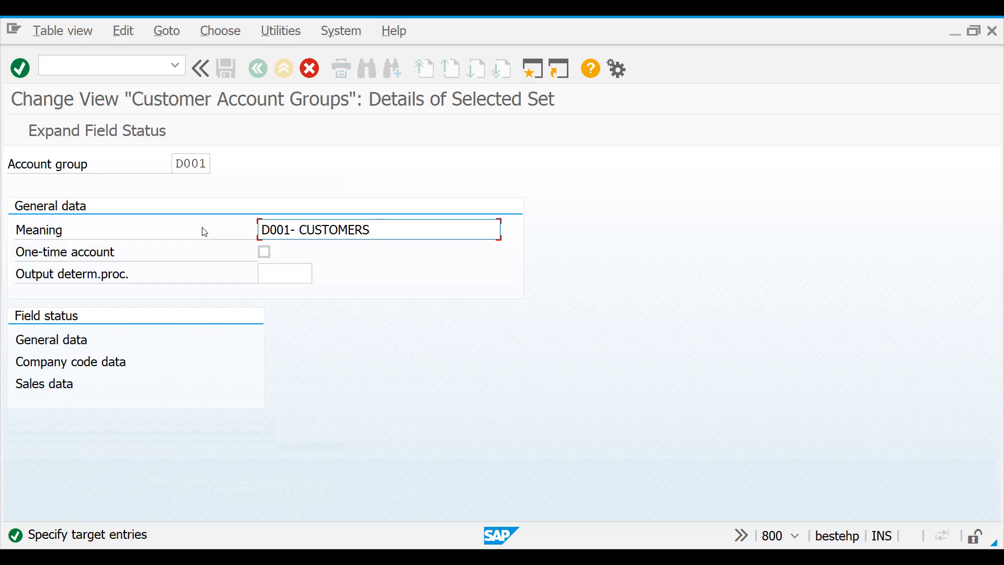
{"action": "key", "text": "BackSpace"}
{"action": "type", "text": "SOLD TO"}
{"action": "key", "text": "F8"}
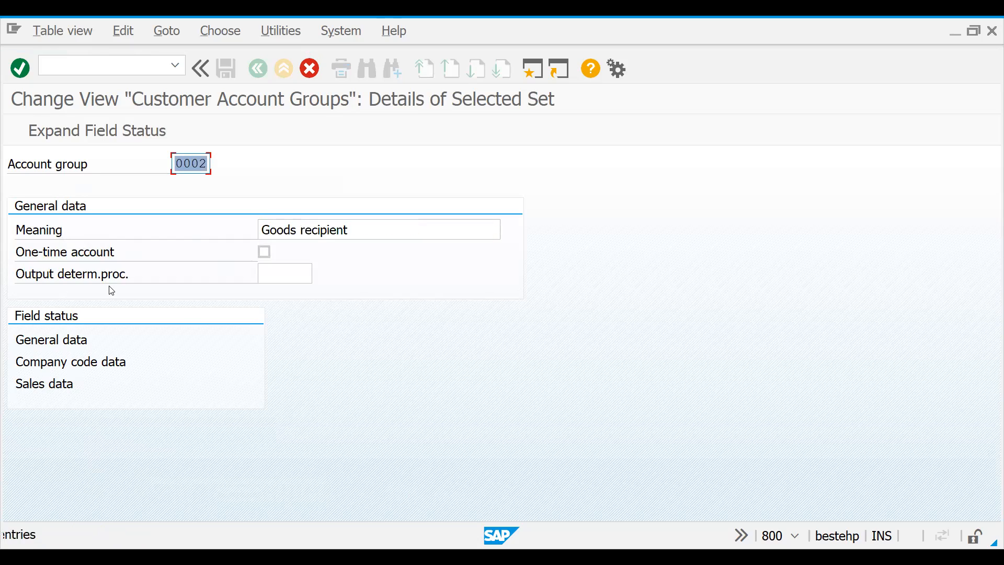
Copy account group 0002 as D002 with the meaning "D002- GOODS RECEIVER".
{"action": "double_click", "coordinate": [182, 166]}
{"action": "type", "text": "D002"}
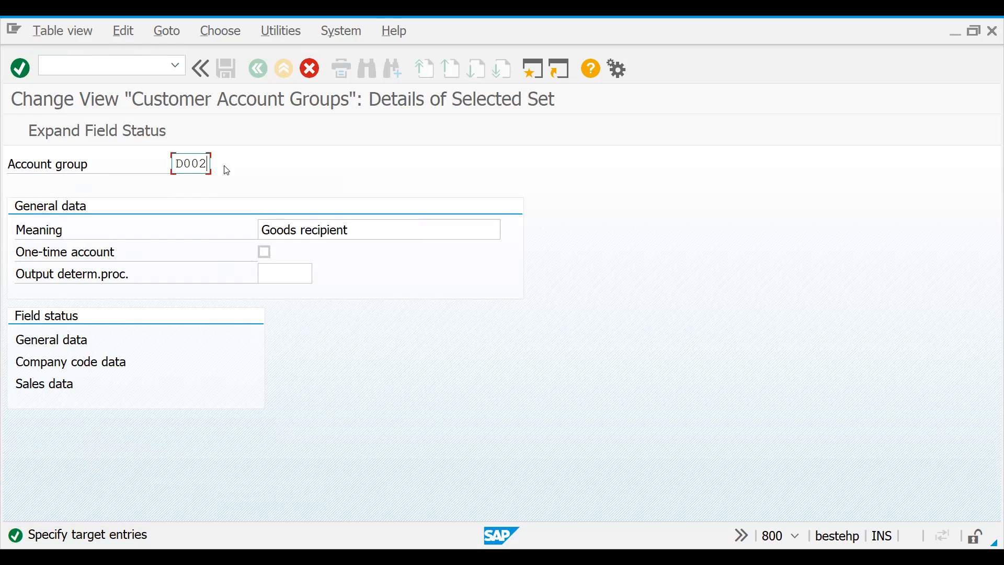
{"action": "left_click_drag", "start_coordinate": [361, 233], "coordinate": [197, 224]}
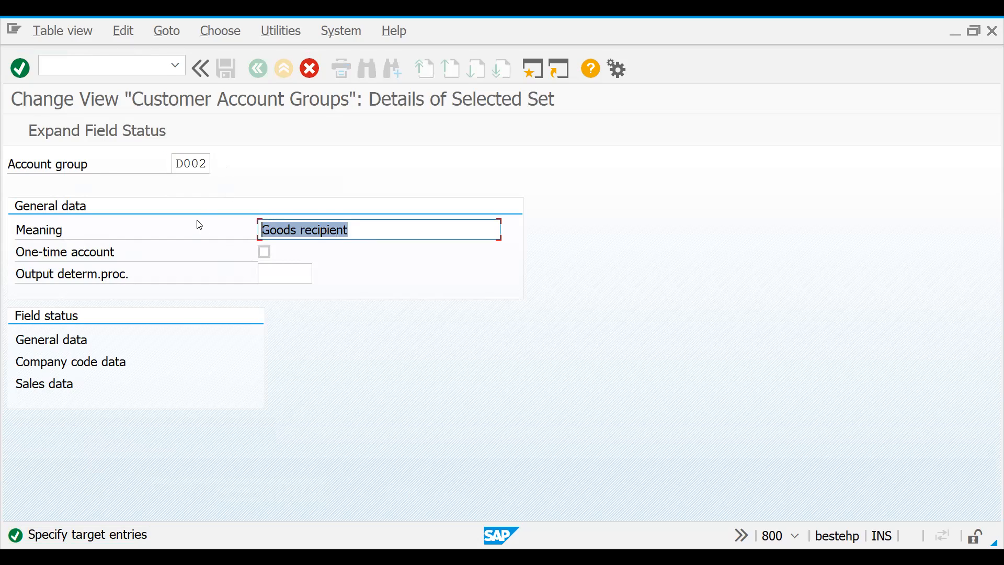
{"action": "type", "text": "GOODS"}
{"action": "key", "text": "BackSpace"}
{"action": "key", "text": "BackSpace"}
{"action": "key", "text": "BackSpace"}
{"action": "key", "text": "BackSpace"}
{"action": "key", "text": "BackSpace"}
{"action": "type", "text": "D002"}
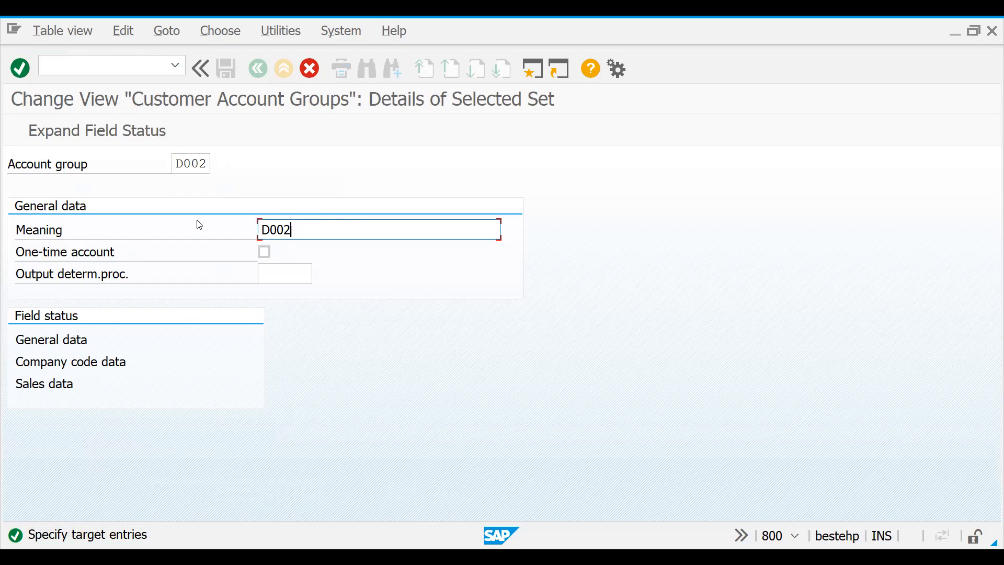
{"action": "type", "text": "- GO ODS RECEIVER"}
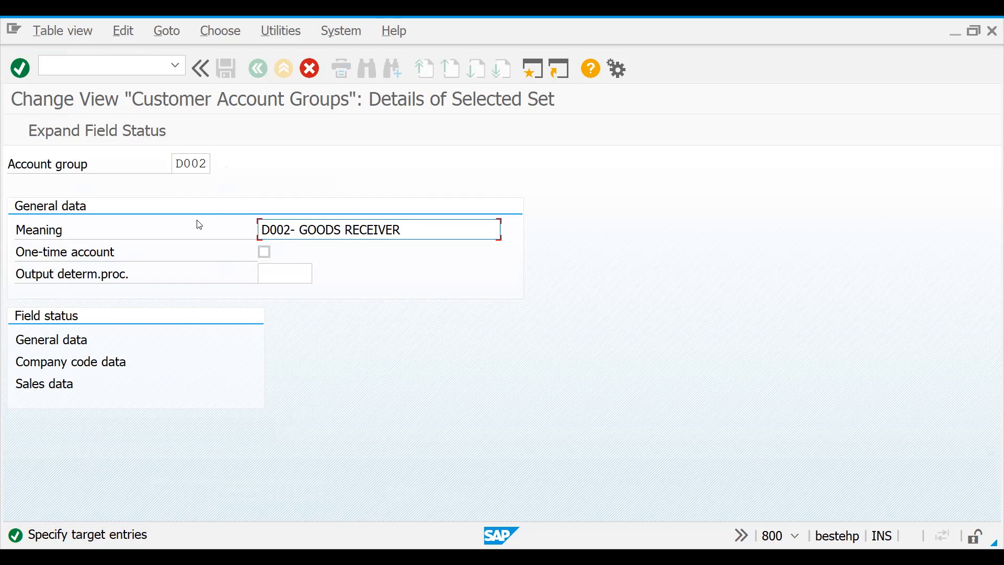
{"action": "key", "text": "Return"}
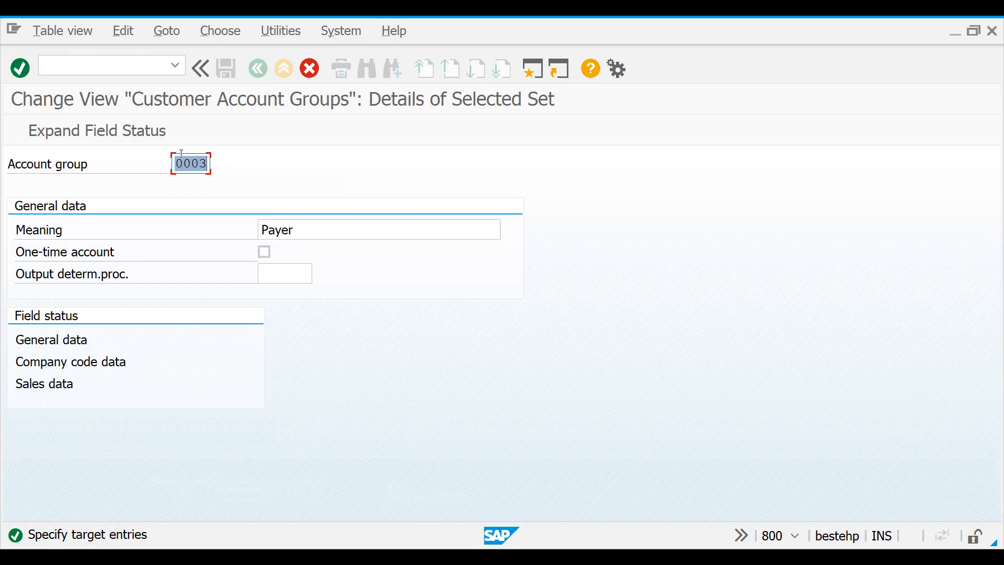
Copy account group 0003 as D003 with the meaning "D003 PAYERS".
{"action": "type", "text": "D003"}
{"action": "left_click_drag", "start_coordinate": [298, 232], "coordinate": [240, 237]}
{"action": "type", "text": "D003"}
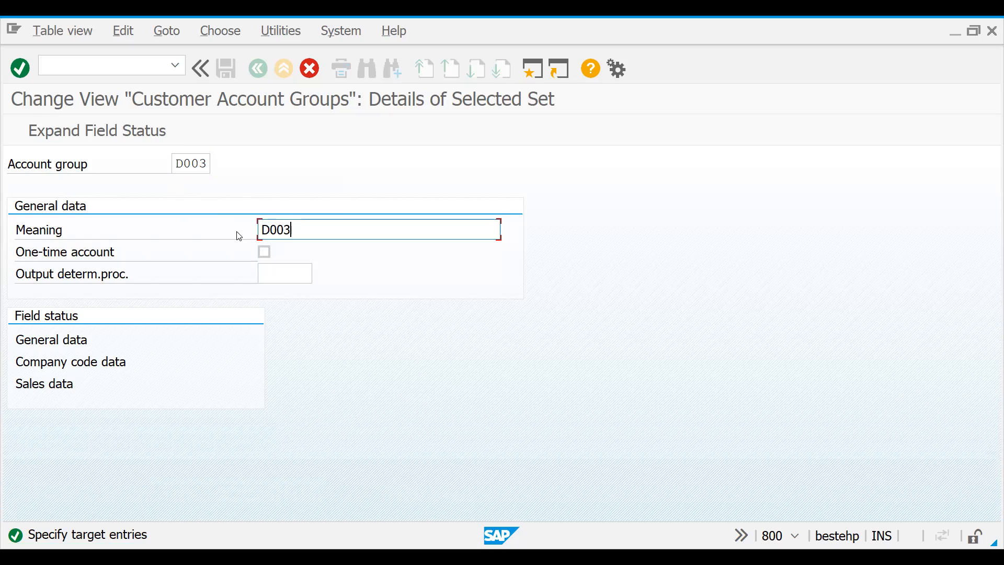
{"action": "type", "text": " PAYERS"}
{"action": "key", "text": "Return"}
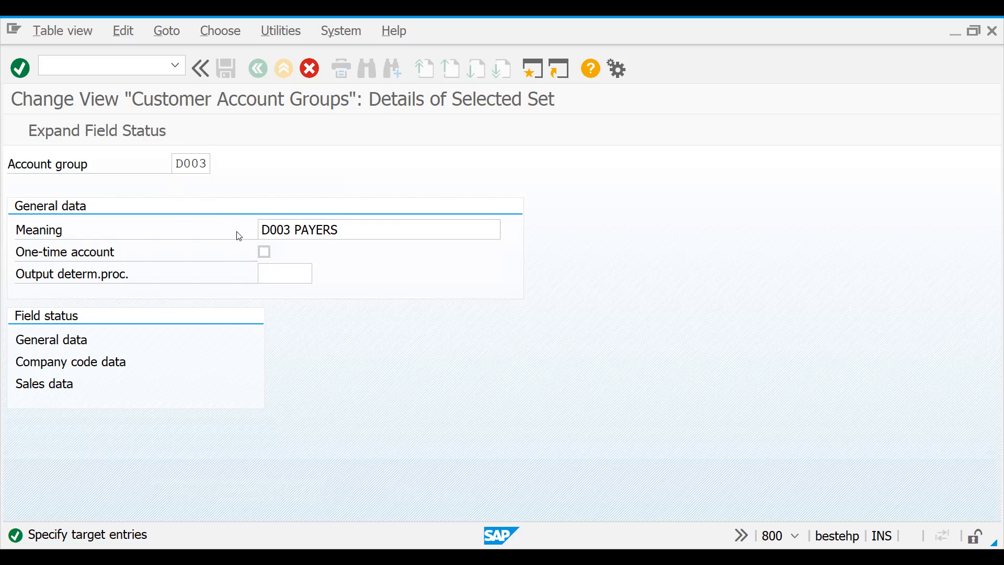
Enter D004 as the account group for the copy of the bill-to party group and select its meaning for editing.
{"action": "type", "text": "D004"}
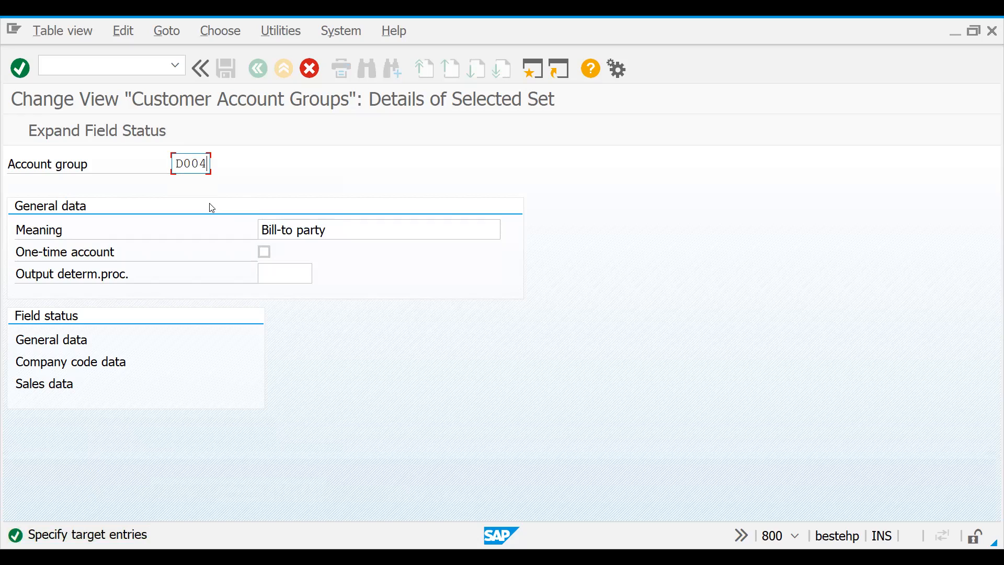
{"action": "key", "text": "Tab"}
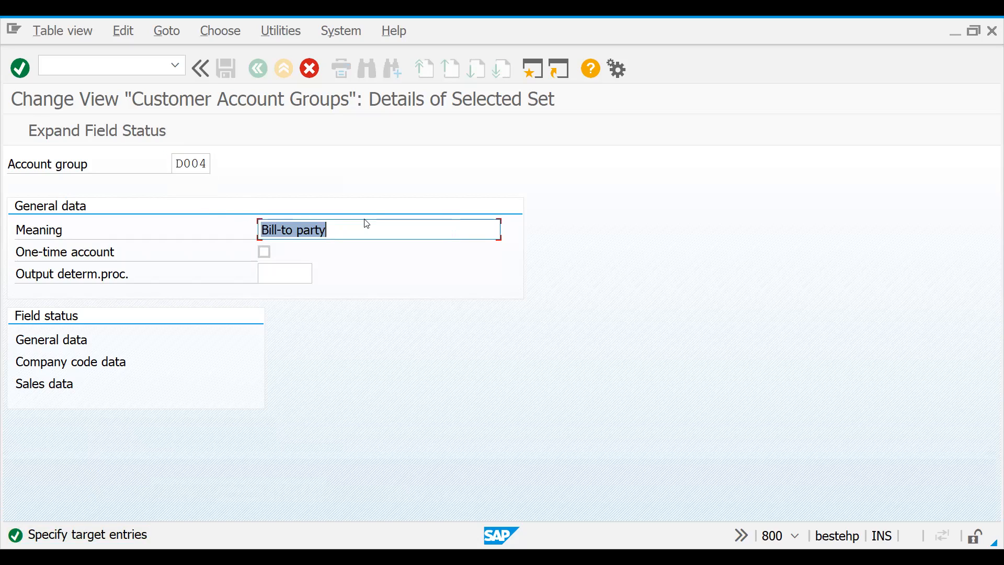
Set the meaning of account group D004 to "D004 - BILL TO" and save the copied groups to customizing request DPKK900170.
{"action": "type", "text": "D004"}
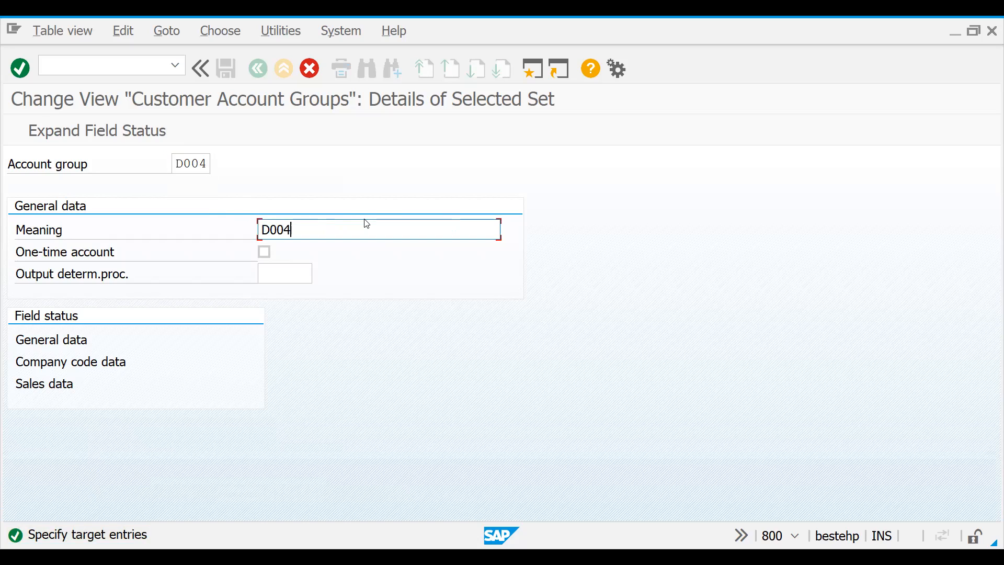
{"action": "type", "text": " - BILL TO"}
{"action": "key", "text": "Return"}
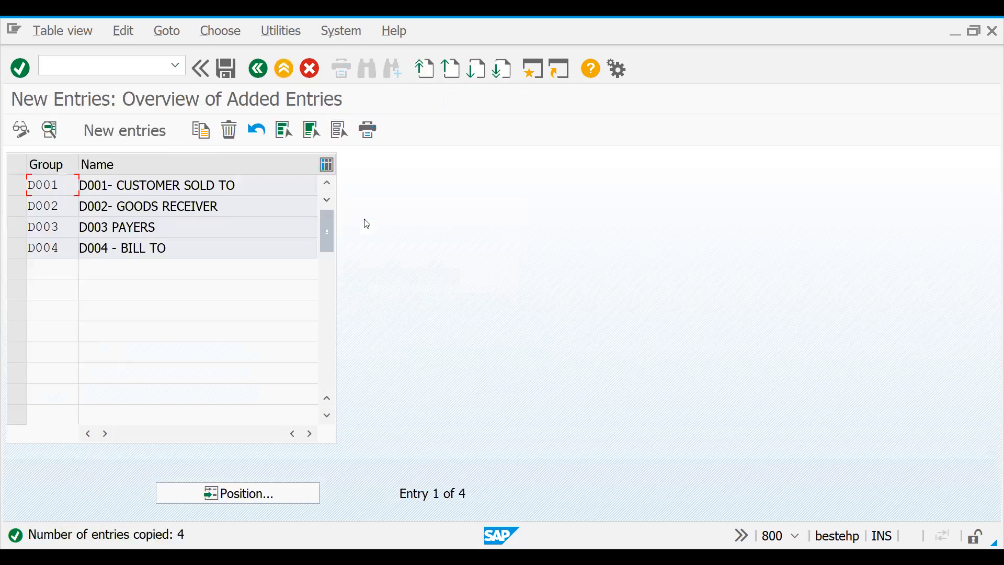
{"action": "left_click", "coordinate": [232, 63]}
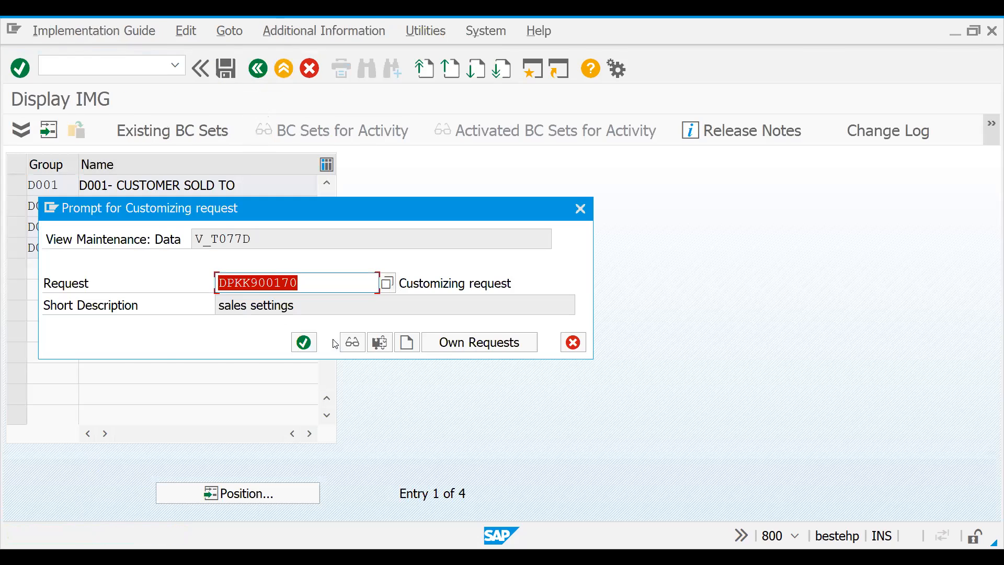
{"action": "left_click", "coordinate": [307, 349]}
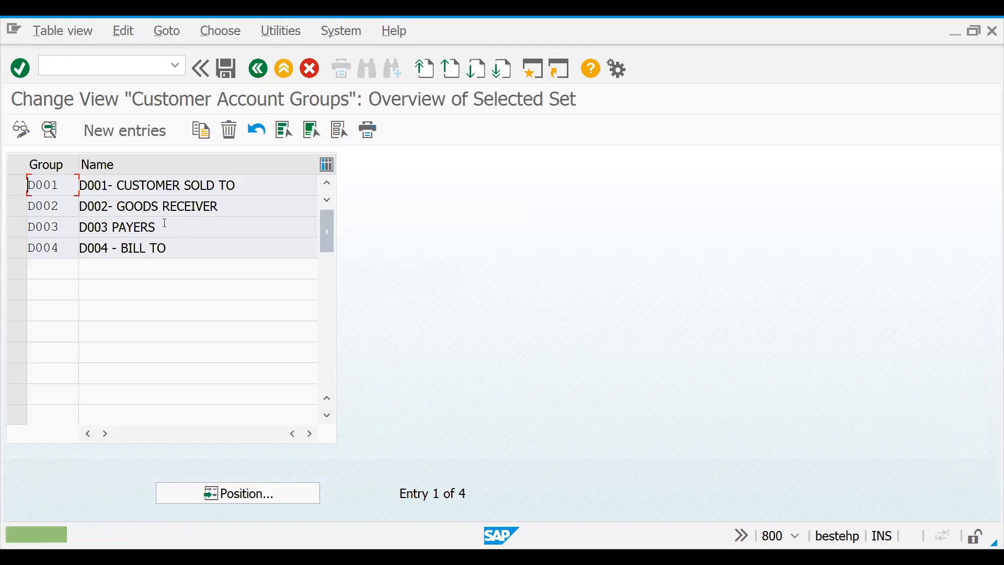
{"action": "left_click", "coordinate": [150, 184]}
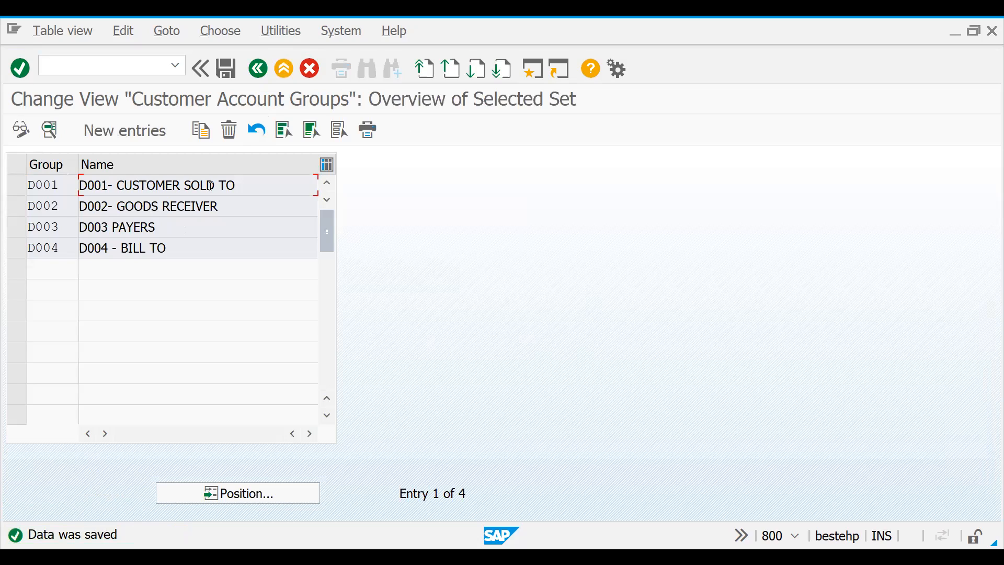
{"action": "left_click", "coordinate": [173, 210]}
{"action": "left_click", "coordinate": [124, 186]}
{"action": "left_click", "coordinate": [16, 186]}
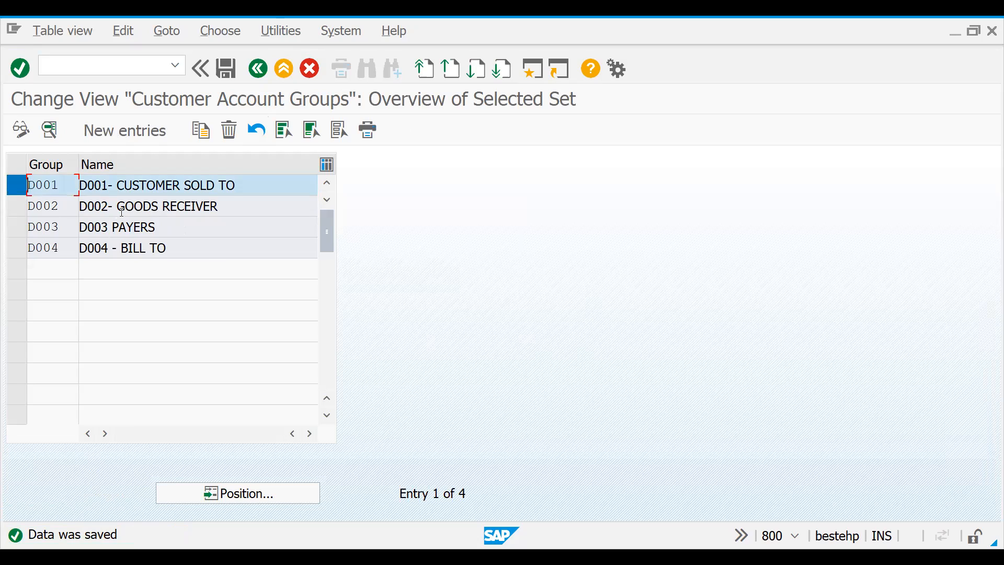
{"action": "left_click", "coordinate": [15, 185]}
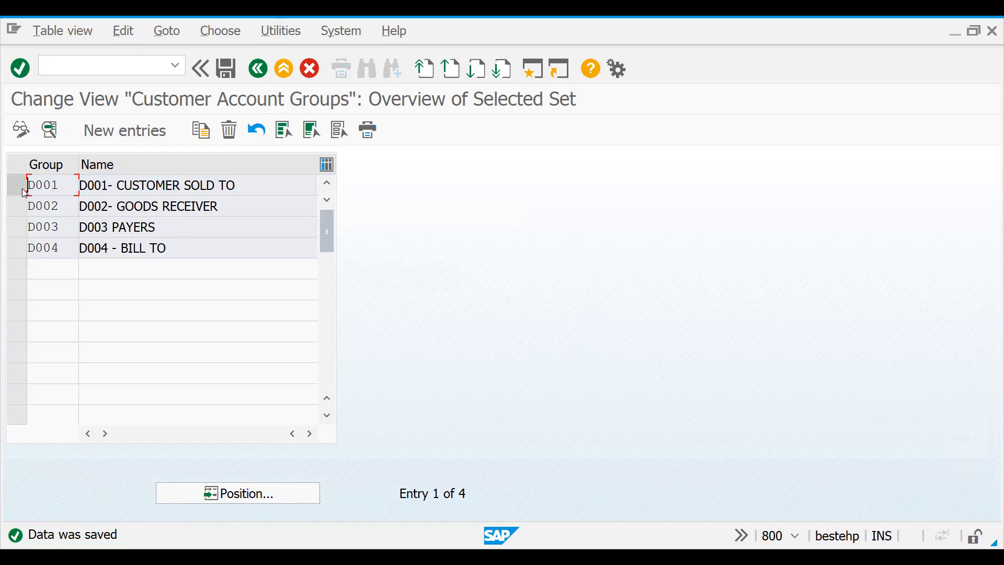
{"action": "left_click", "coordinate": [114, 191]}
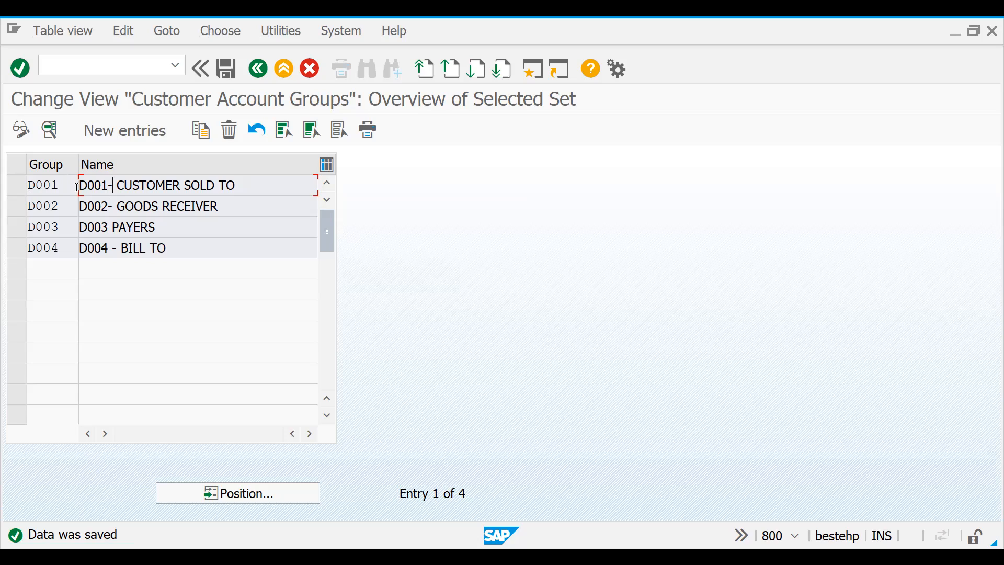
{"action": "left_click", "coordinate": [42, 205]}
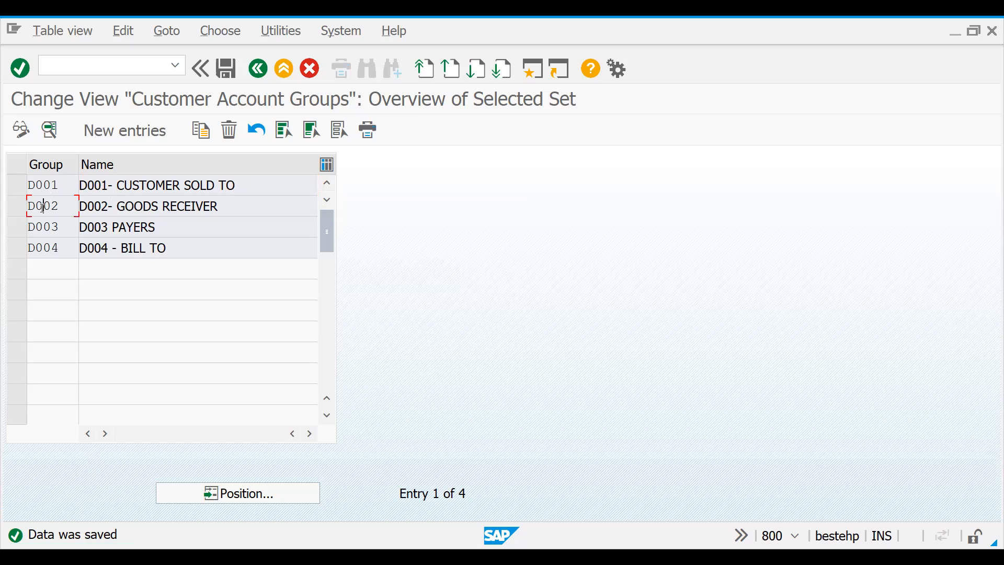
{"action": "left_click", "coordinate": [12, 207]}
{"action": "left_click", "coordinate": [11, 206]}
{"action": "left_click", "coordinate": [226, 69]}
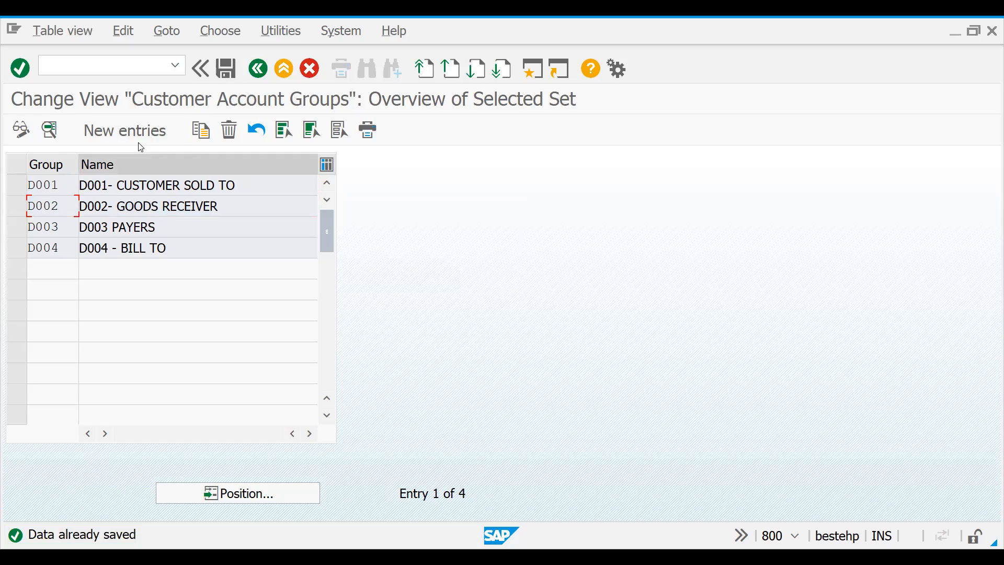
Start transaction XD01 in a new session using /OXD01.
{"action": "left_click", "coordinate": [93, 68]}
{"action": "type", "text": "/OXD01"}
{"action": "key", "text": "Return"}
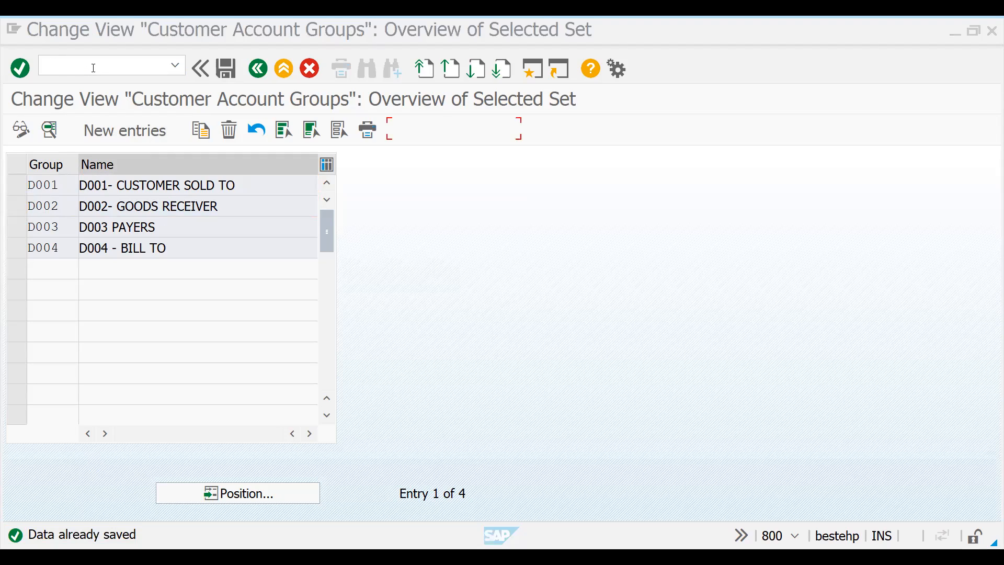
Look through the complete list of customer account groups offered for creating a customer.
{"action": "key", "text": "F4"}
{"action": "key", "text": "Down"}
{"action": "key", "text": "Down"}
{"action": "key", "text": "Up"}
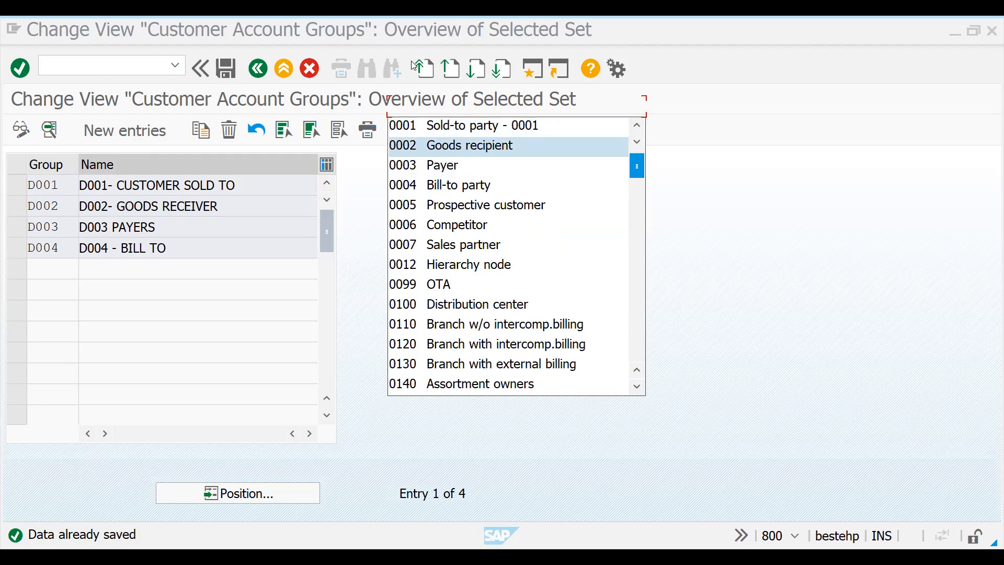
{"action": "key", "text": "d"}
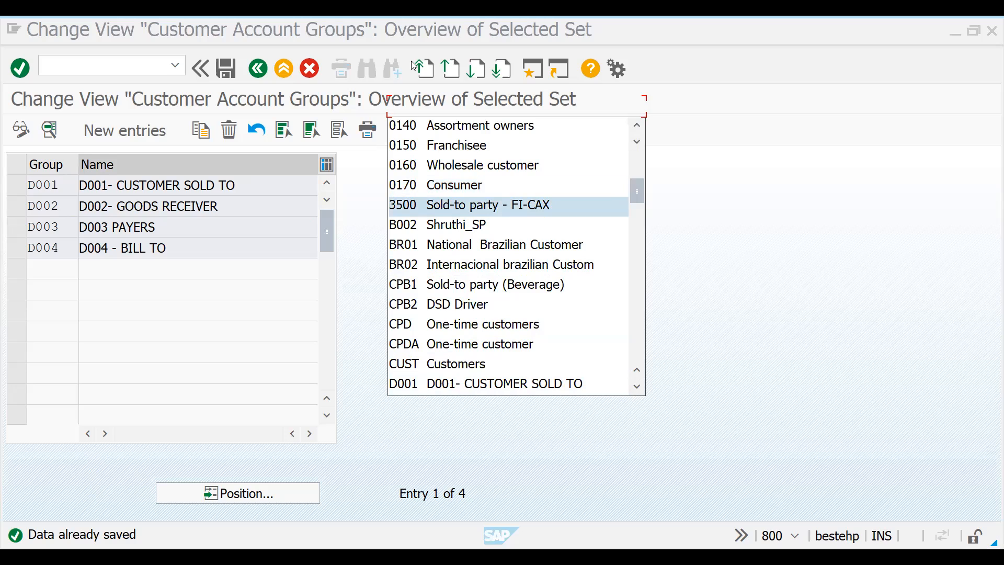
{"action": "scroll", "coordinate": [507, 256], "scroll_direction": "up", "scroll_amount": 5}
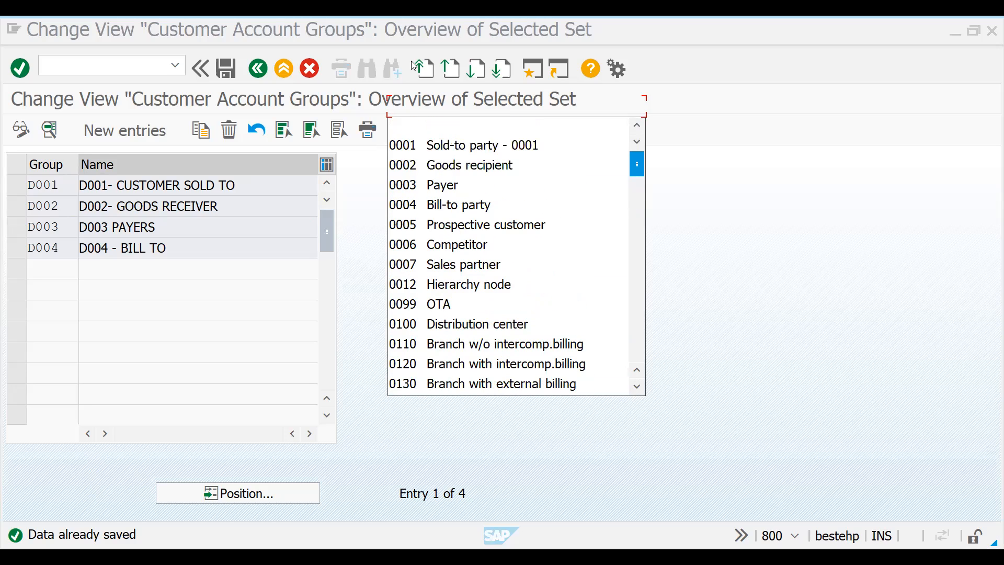
{"action": "scroll", "coordinate": [508, 256], "scroll_direction": "down", "scroll_amount": 1}
{"action": "scroll", "coordinate": [508, 256], "scroll_direction": "down", "scroll_amount": 10}
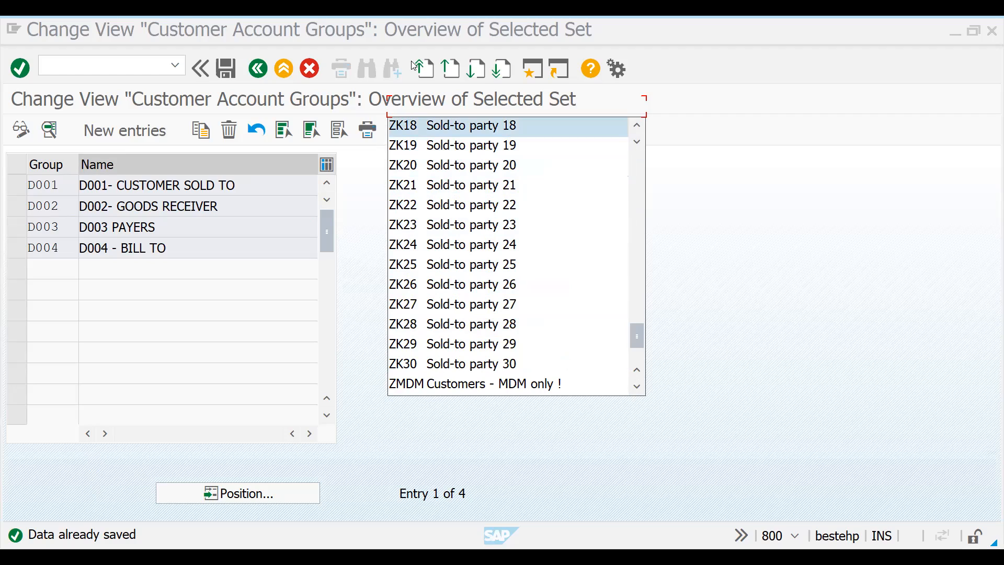
{"action": "key", "text": "Down"}
{"action": "key", "text": "Up"}
{"action": "key", "text": "Down"}
{"action": "key", "text": "Up"}
{"action": "key", "text": "Down"}
{"action": "key", "text": "Down"}
{"action": "key", "text": "Down"}
{"action": "key", "text": "Down"}
{"action": "key", "text": "Down"}
{"action": "key", "text": "Down"}
{"action": "key", "text": "Down"}
{"action": "key", "text": "Down"}
{"action": "key", "text": "Down"}
{"action": "key", "text": "Down"}
{"action": "key", "text": "Down"}
{"action": "key", "text": "Down"}
{"action": "key", "text": "Up"}
{"action": "key", "text": "Up"}
{"action": "key", "text": "Up"}
{"action": "key", "text": "Up"}
{"action": "key", "text": "Up"}
{"action": "key", "text": "Up"}
{"action": "key", "text": "Up"}
{"action": "key", "text": "Up"}
{"action": "key", "text": "Up"}
{"action": "key", "text": "Up"}
{"action": "key", "text": "Up"}
{"action": "key", "text": "Down"}
{"action": "key", "text": "Down"}
{"action": "key", "text": "Down"}
{"action": "key", "text": "Down"}
{"action": "key", "text": "Down"}
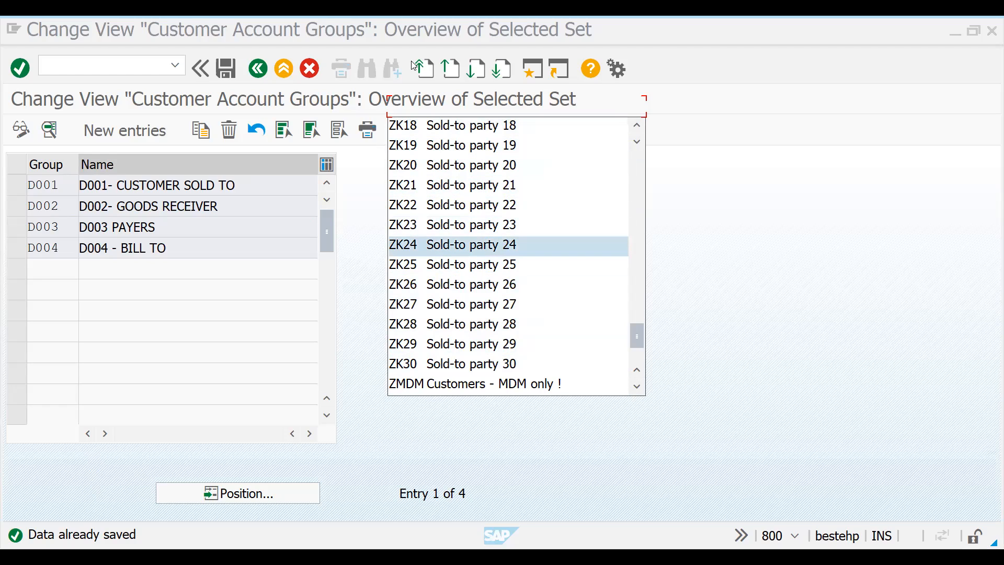
{"action": "scroll", "coordinate": [416, 66], "scroll_direction": "down", "scroll_amount": 3}
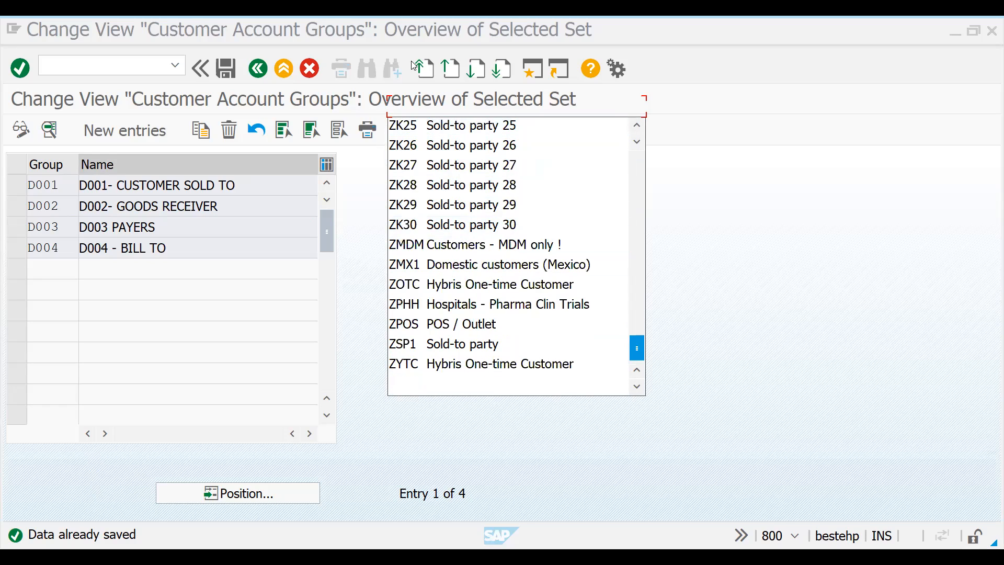
{"action": "key", "text": "End"}
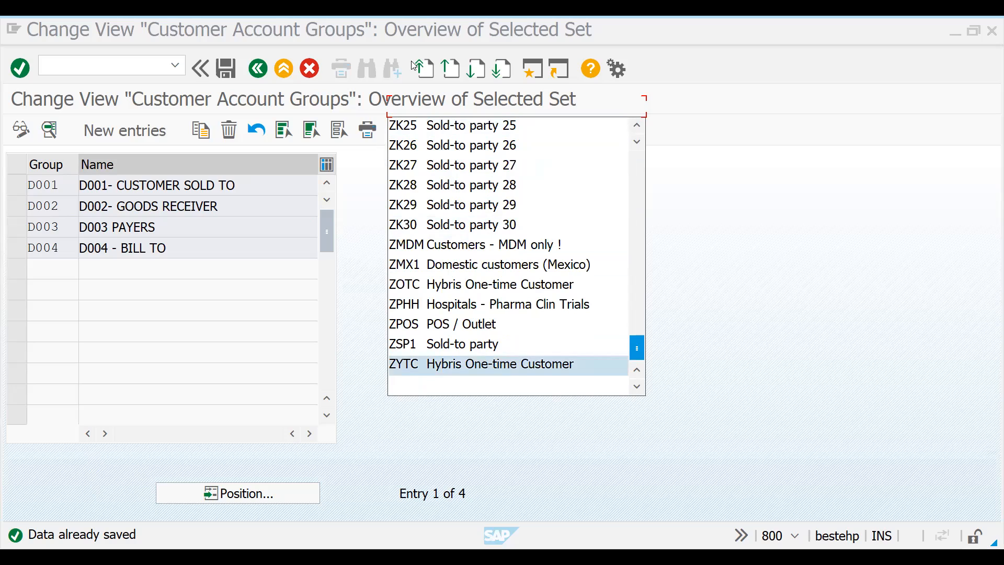
{"action": "key", "text": "Up"}
{"action": "mouse_move", "coordinate": [637, 348]}
{"action": "left_mouse_down"}
{"action": "mouse_move", "coordinate": [637, 191]}
{"action": "mouse_move", "coordinate": [637, 347]}
{"action": "left_mouse_up"}
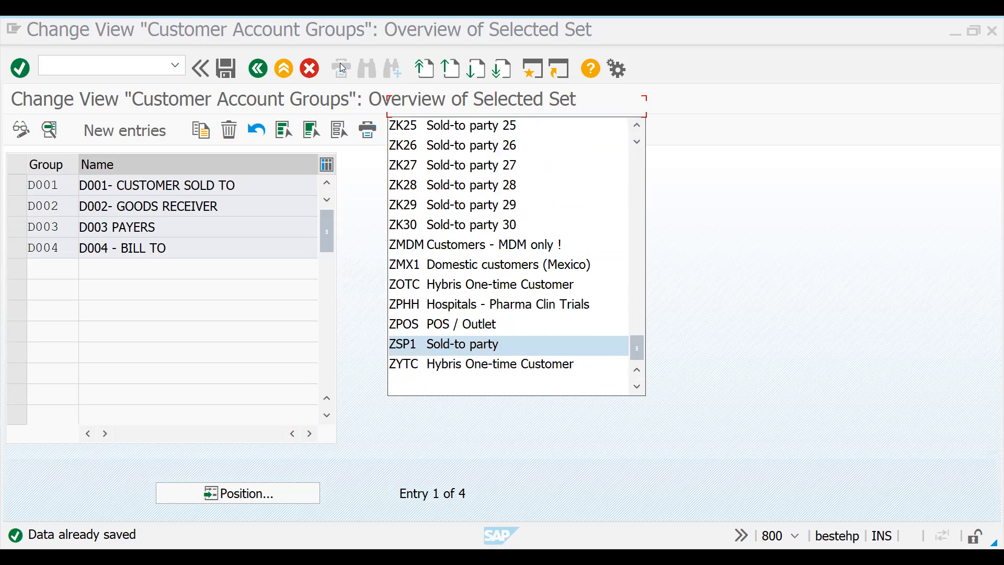
Find account groups D001 to D004 in the account group list, and close the list without choosing one.
{"action": "key", "text": "Page_Up"}
{"action": "key", "text": "d"}
{"action": "key", "text": "Down"}
{"action": "key", "text": "Up"}
{"action": "key", "text": "Down"}
{"action": "key", "text": "Down"}
{"action": "key", "text": "Down"}
{"action": "key", "text": "Up"}
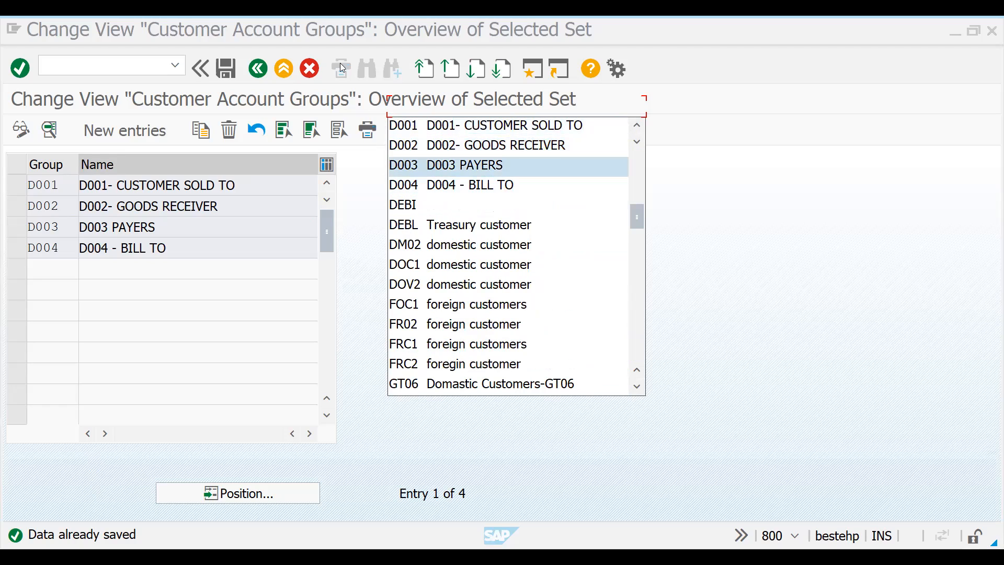
{"action": "key", "text": "Up"}
{"action": "key", "text": "Up"}
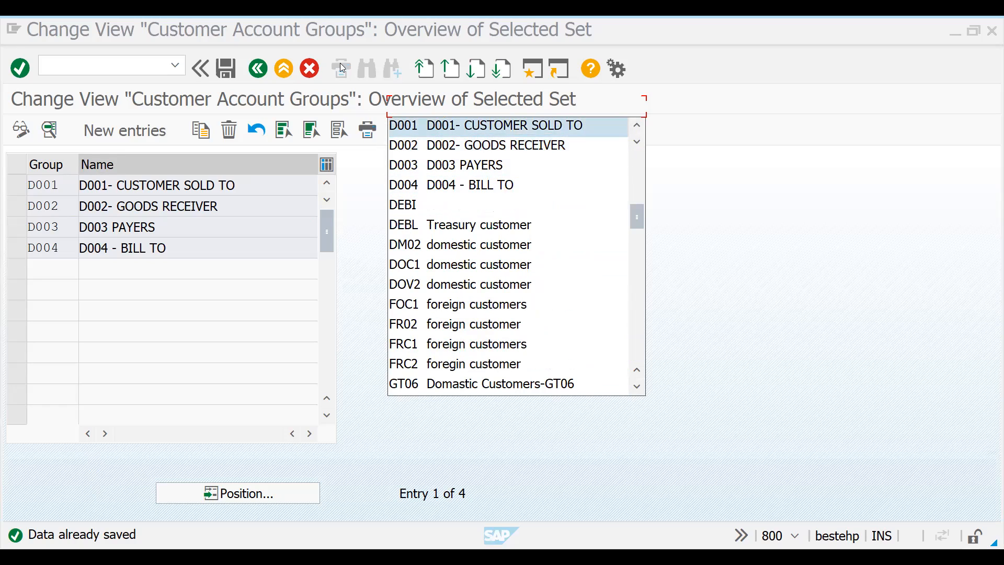
{"action": "key", "text": "Escape"}
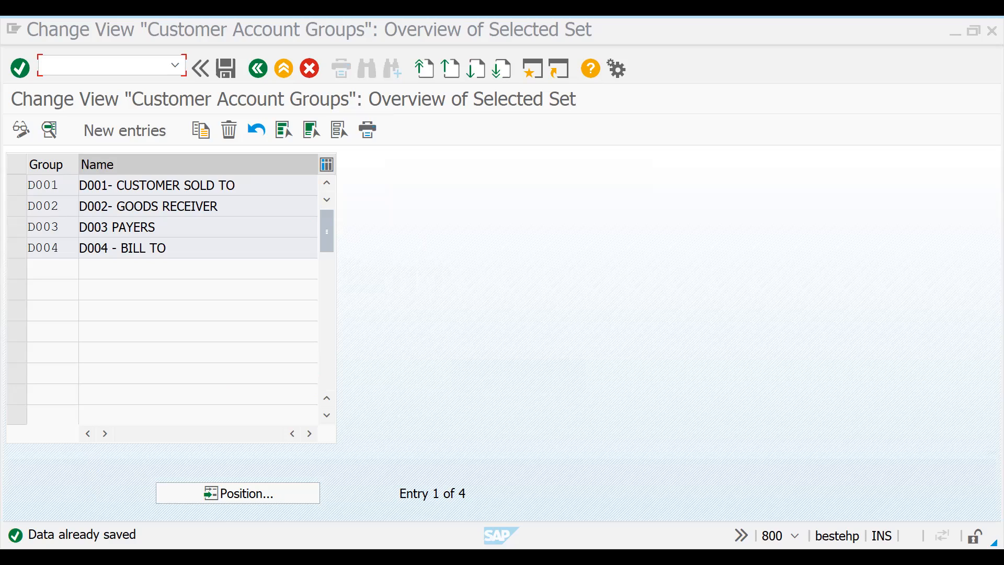
Switch to the Create Customer session to examine the partner functions in the sales area data, and return to the account groups.
{"action": "left_click", "coordinate": [635, 115]}
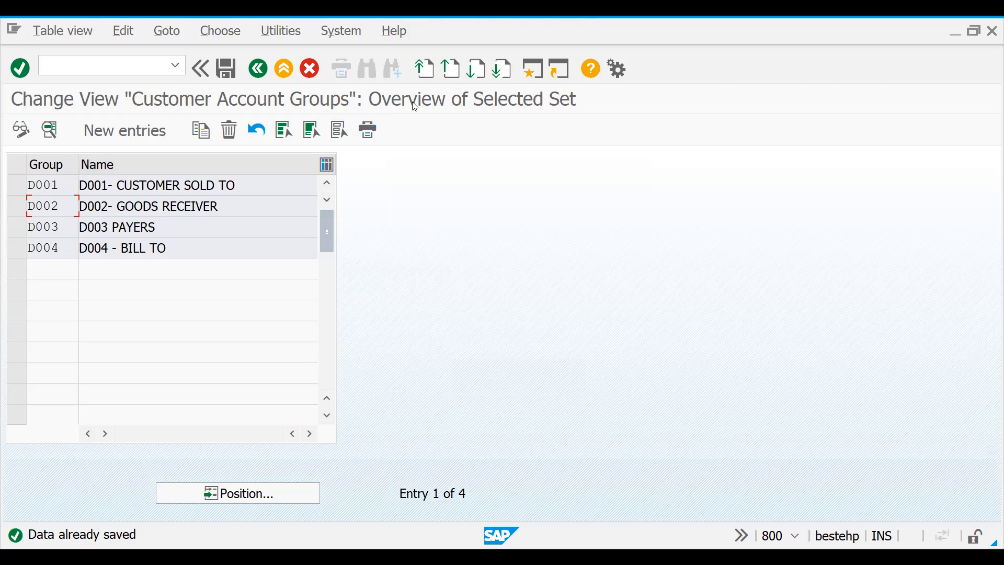
{"action": "key", "text": "alt+Tab"}
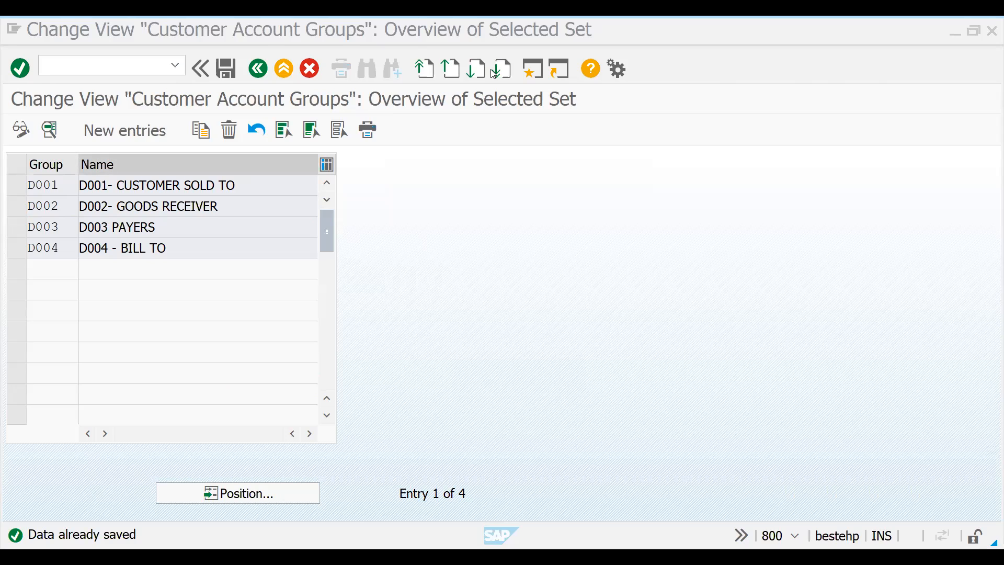
{"action": "key", "text": "alt+Tab"}
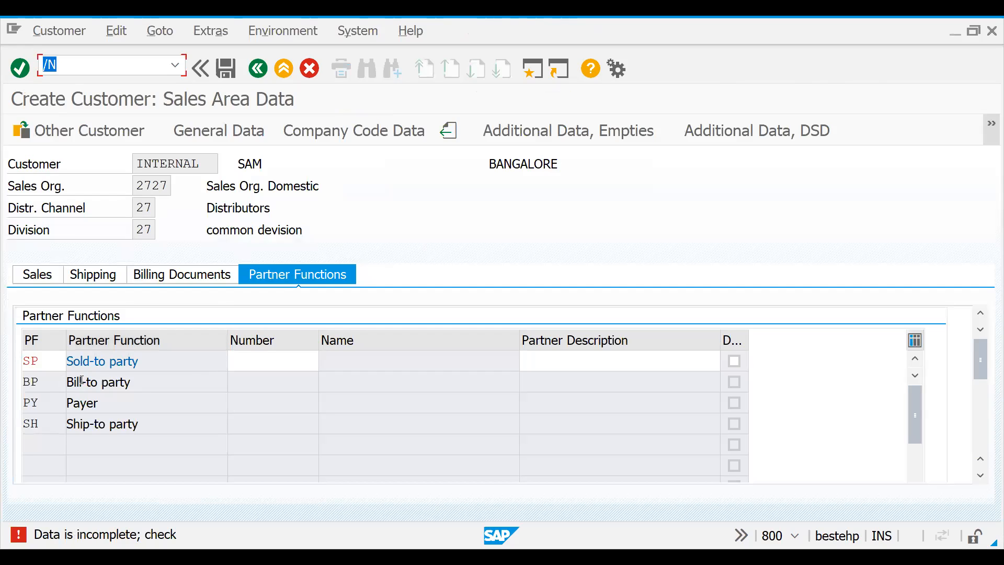
{"action": "left_click", "coordinate": [253, 367]}
{"action": "key", "text": "Return"}
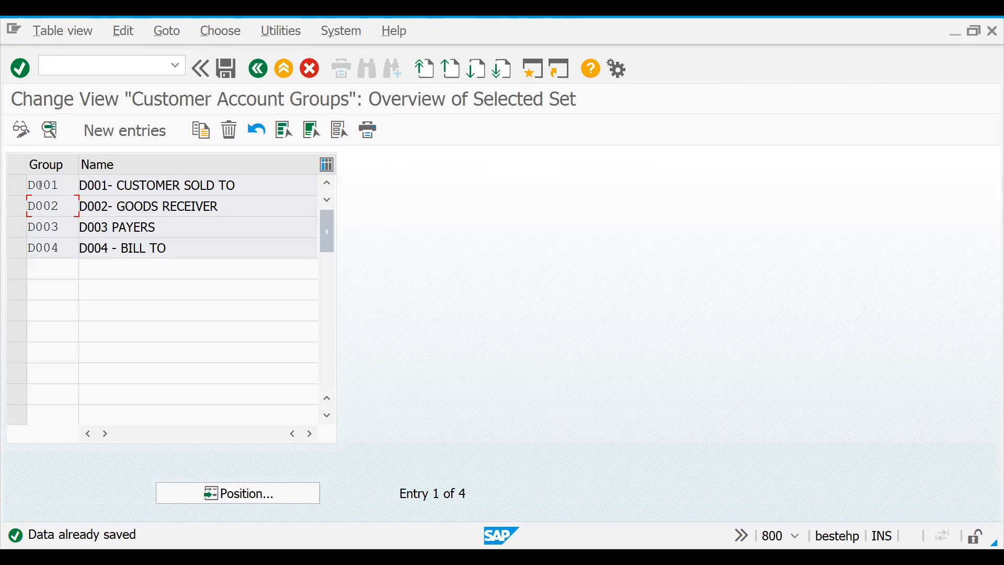
Open the details of account group D001, examine its general data and field status sections, and return to the overview.
{"action": "left_click", "coordinate": [17, 186]}
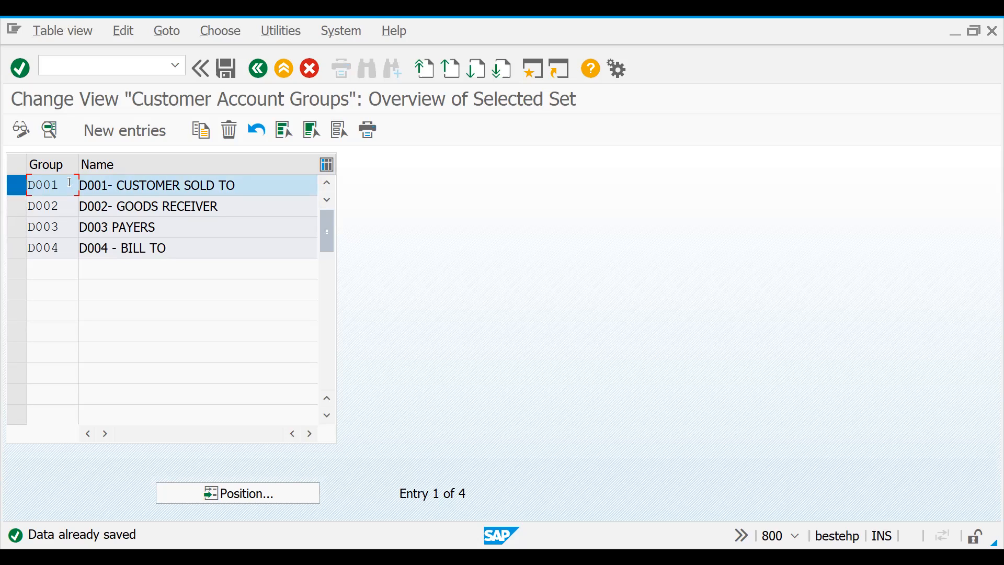
{"action": "double_click", "coordinate": [144, 191]}
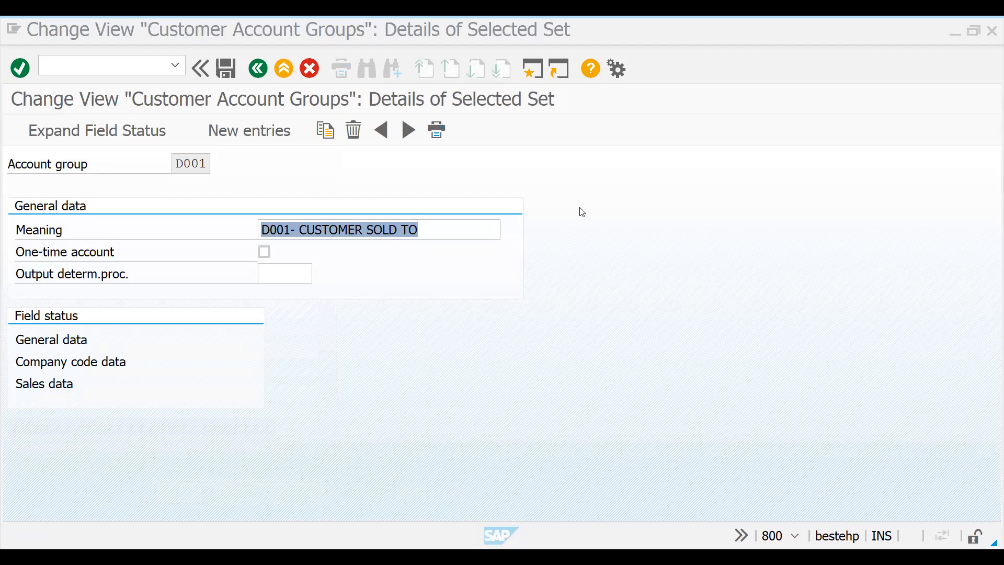
{"action": "left_click", "coordinate": [186, 164]}
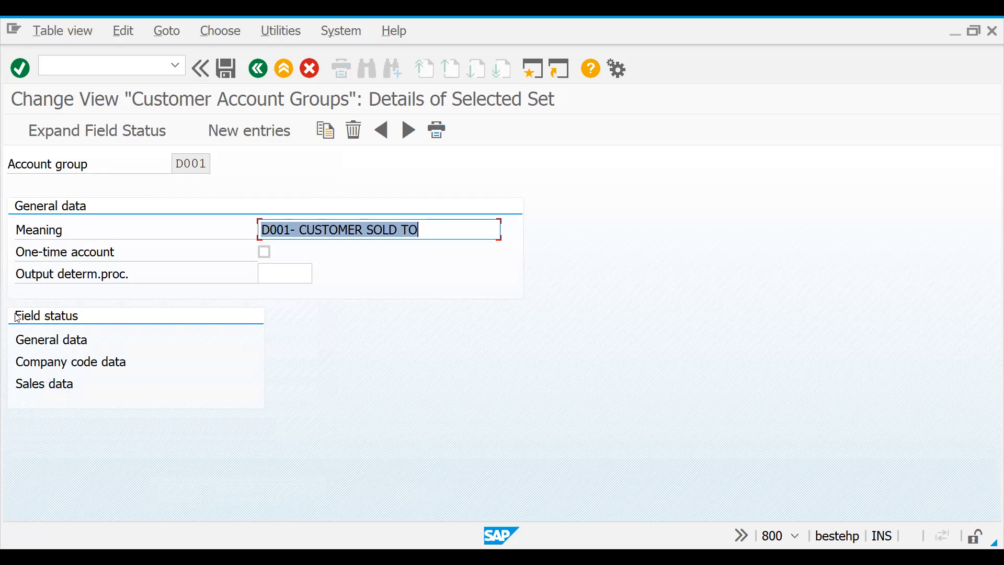
{"action": "left_click", "coordinate": [45, 343]}
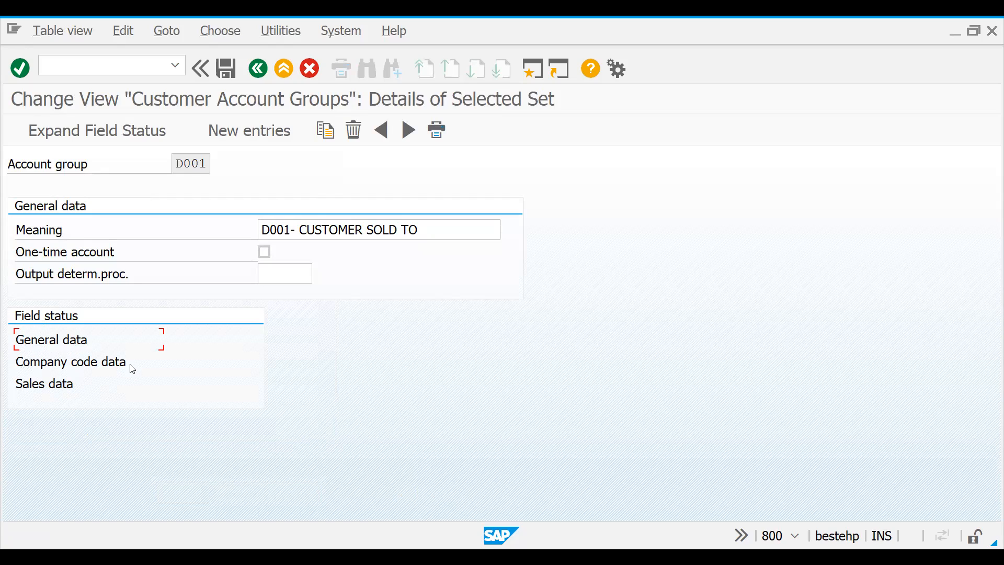
{"action": "left_click", "coordinate": [409, 130]}
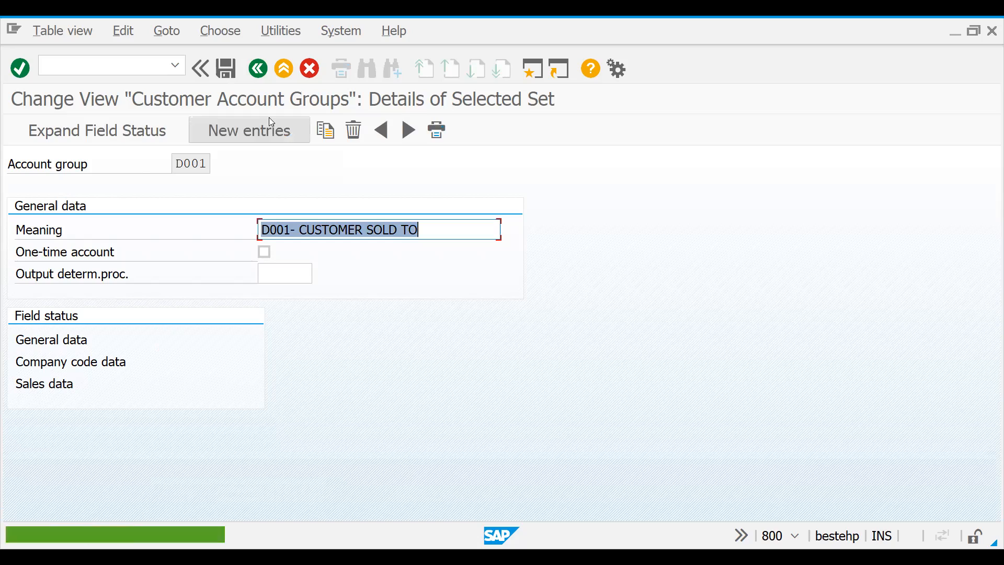
{"action": "left_click", "coordinate": [258, 68]}
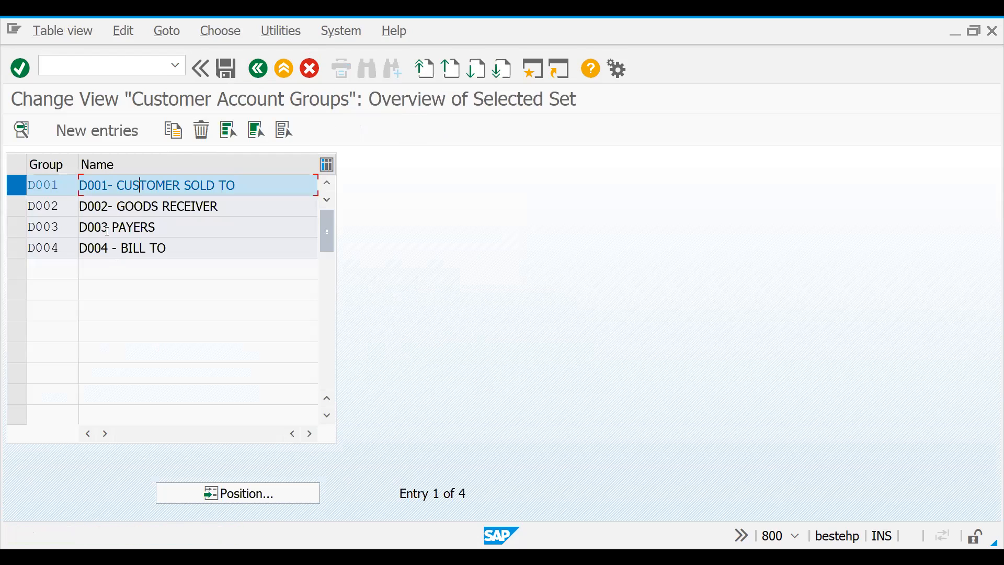
View the details of account group D002, and open those of account group D003.
{"action": "double_click", "coordinate": [95, 208]}
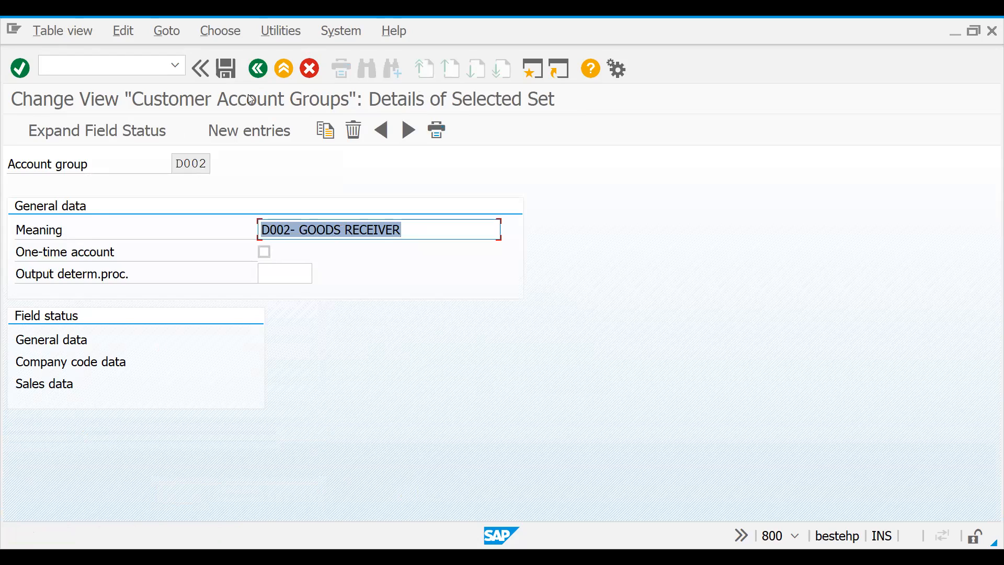
{"action": "left_click", "coordinate": [257, 68]}
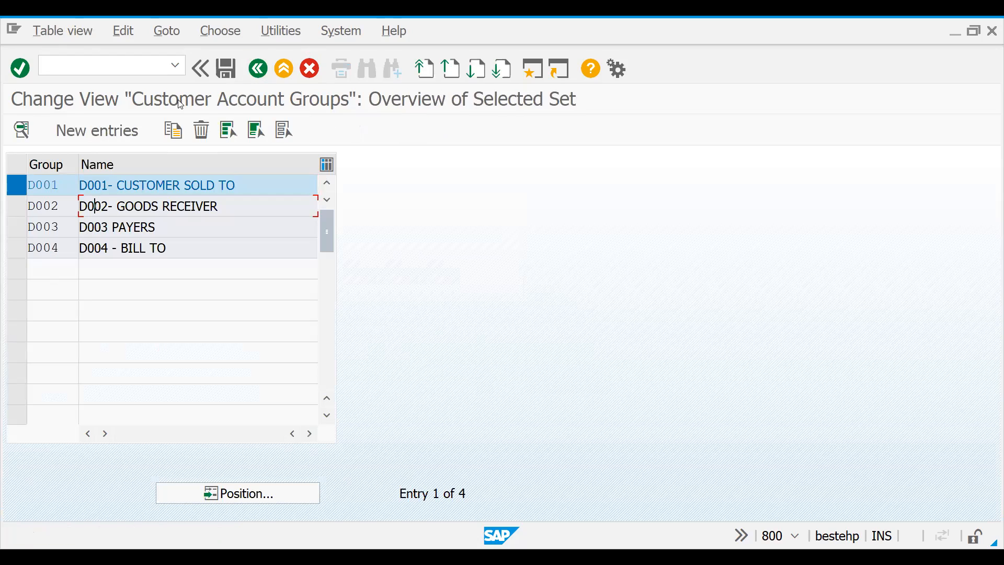
{"action": "double_click", "coordinate": [102, 228]}
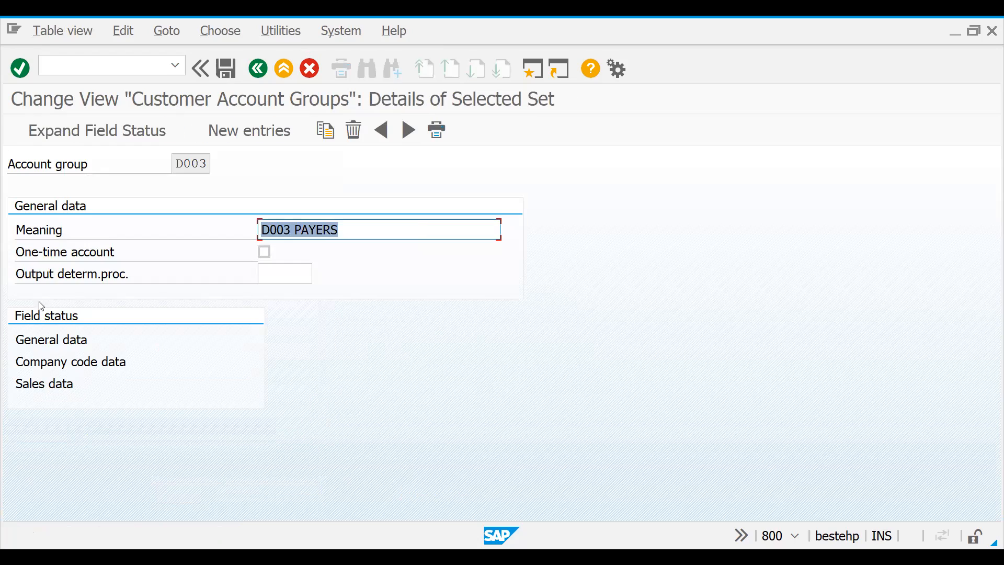
Return from account group D003, view the details of account group D004, and go back to the overview.
{"action": "left_click", "coordinate": [258, 68]}
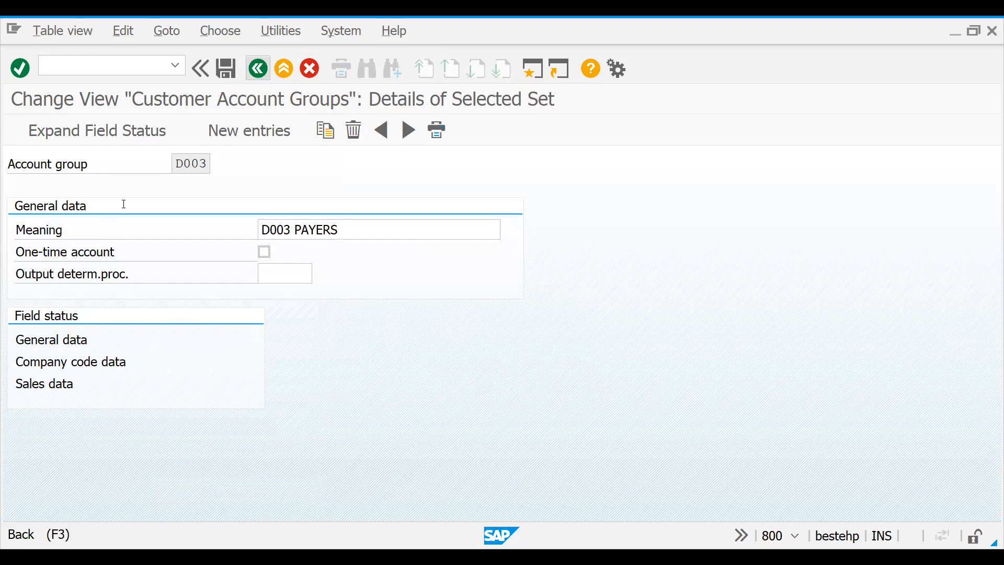
{"action": "double_click", "coordinate": [103, 247]}
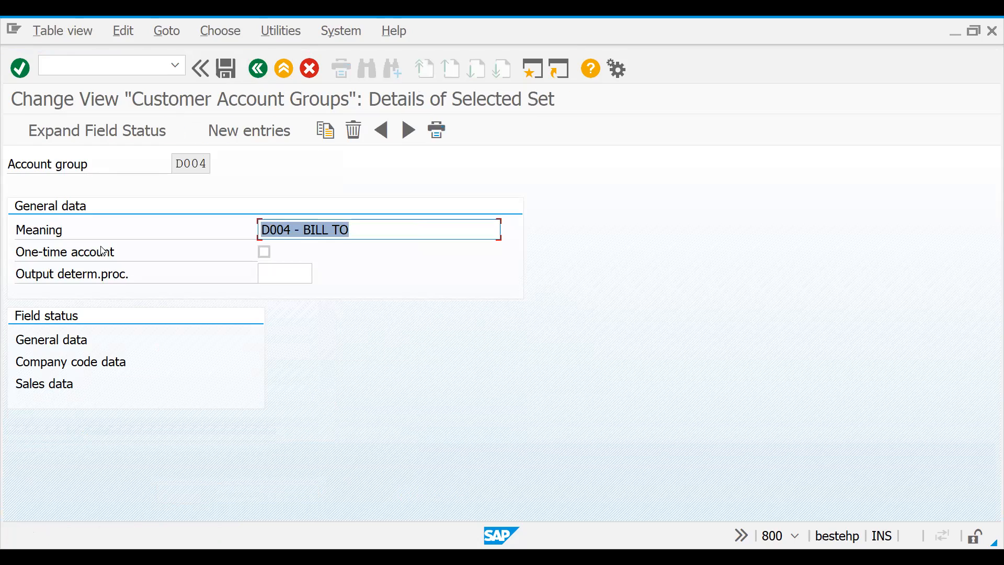
{"action": "left_click", "coordinate": [265, 71]}
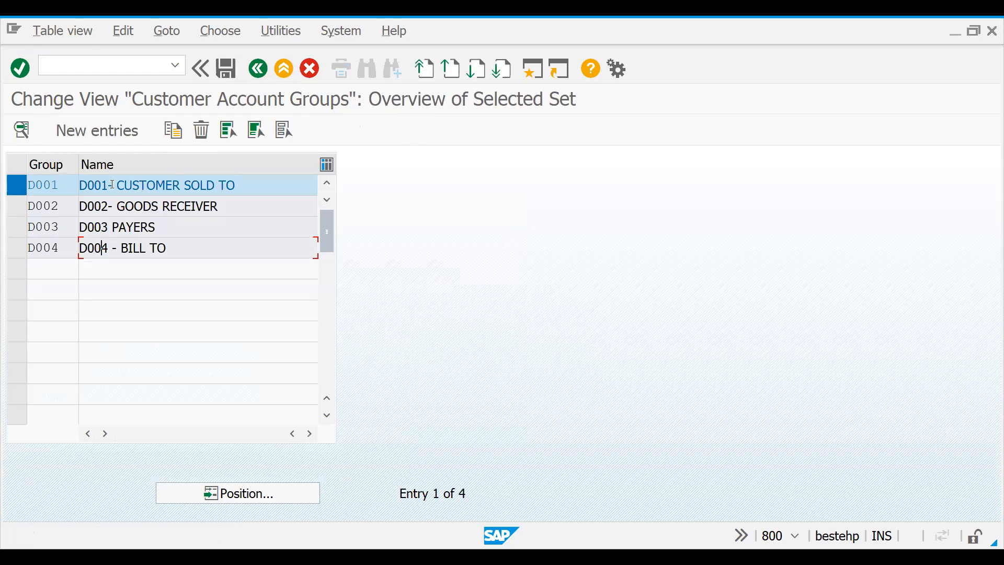
Open the Address group in account group D001's general data field status, and examine the entry options for Search term A.
{"action": "double_click", "coordinate": [44, 186]}
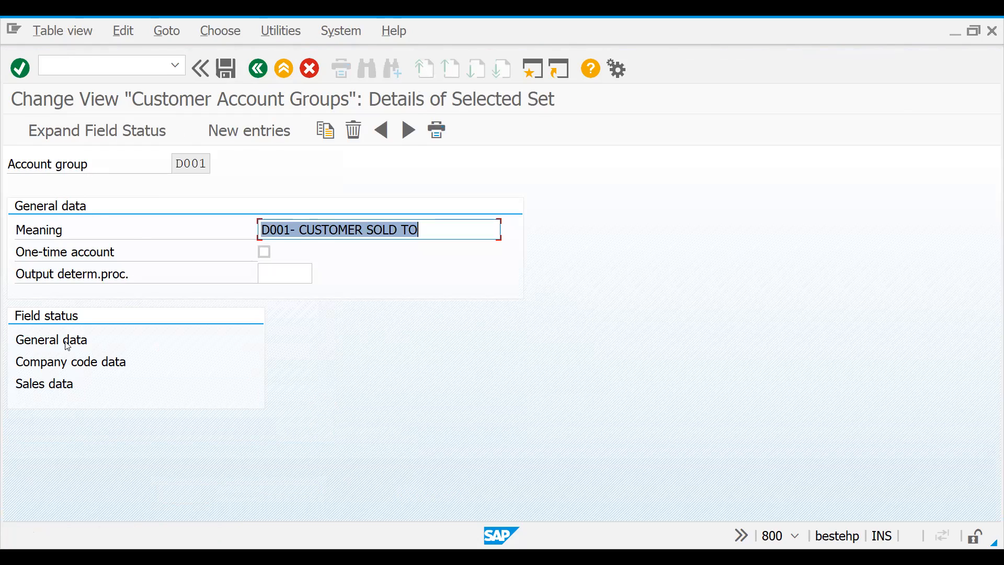
{"action": "double_click", "coordinate": [68, 341]}
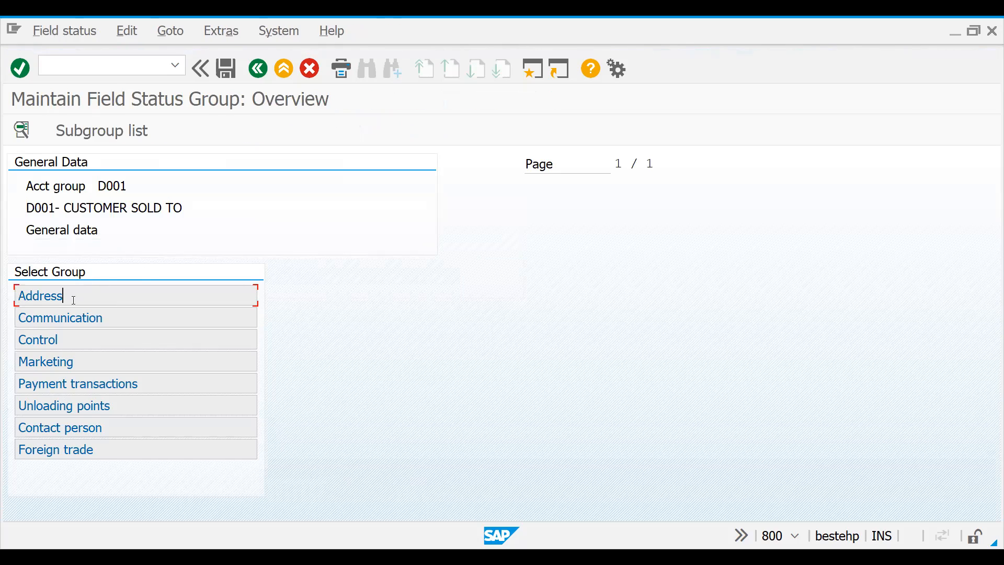
{"action": "left_click", "coordinate": [68, 317]}
{"action": "double_click", "coordinate": [78, 296]}
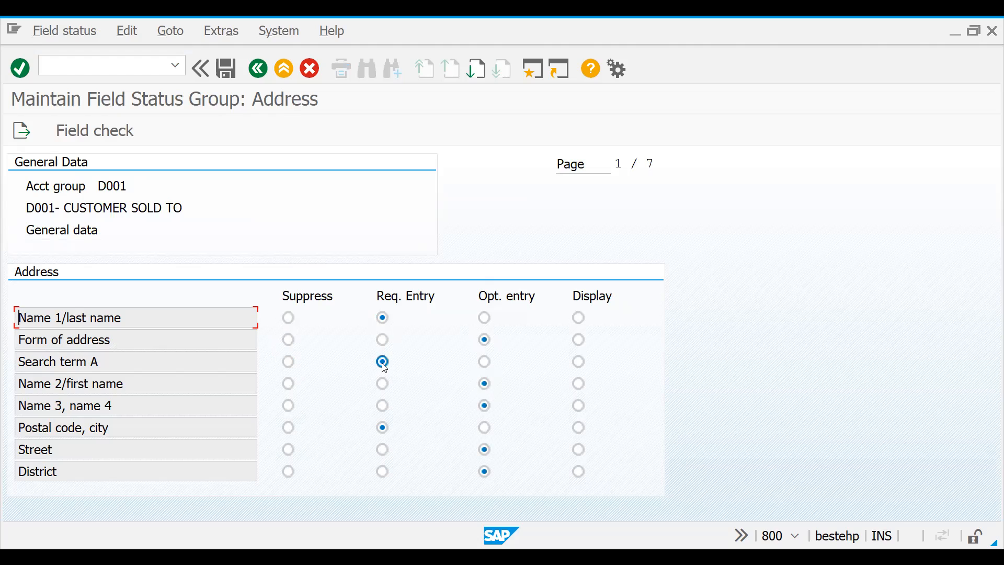
{"action": "left_click", "coordinate": [486, 363]}
{"action": "left_click", "coordinate": [383, 362]}
Start transaction XD01 in the other session and open the customer general data for account group D001.
{"action": "type", "text": "XD01"}
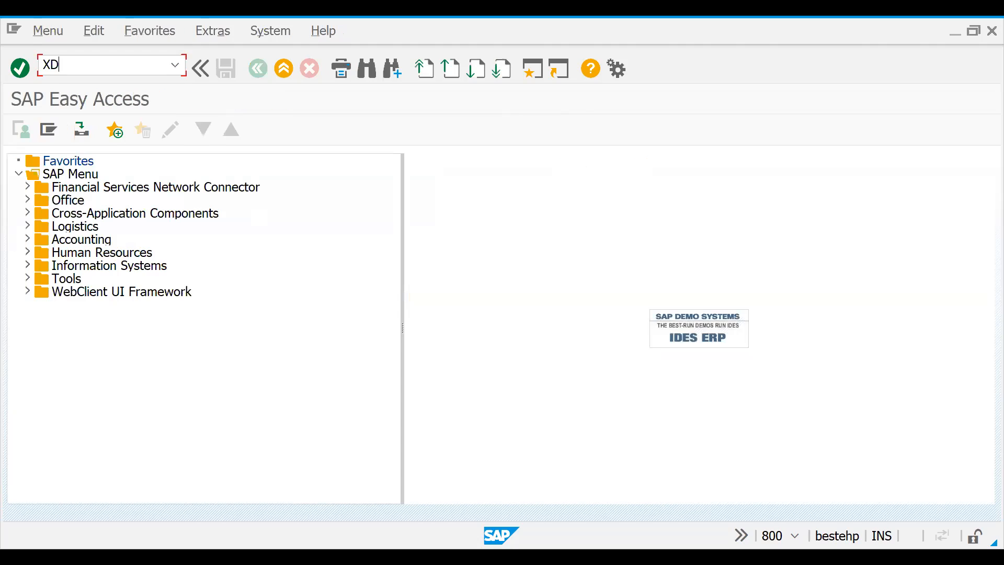
{"action": "key", "text": "Return"}
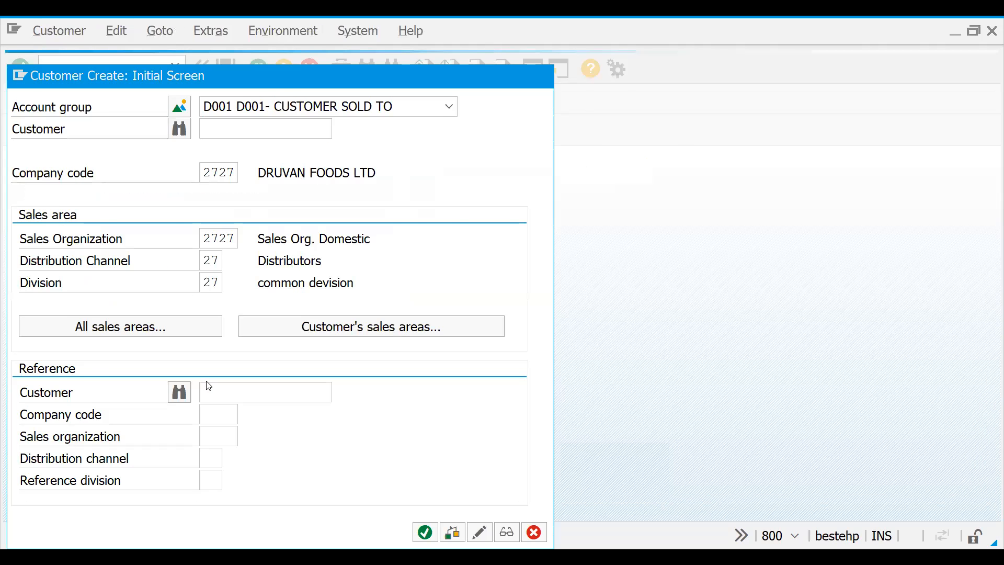
{"action": "key", "text": "Return"}
Examine the name and search term fields on the new customer's address page to see which are mandatory.
{"action": "left_click", "coordinate": [202, 320]}
{"action": "left_click", "coordinate": [203, 342]}
{"action": "left_click", "coordinate": [204, 318]}
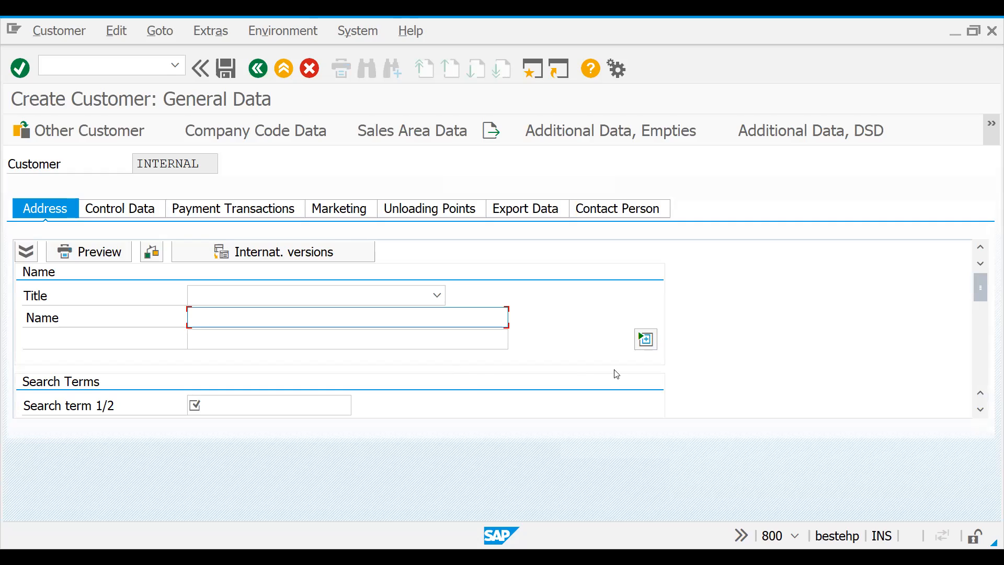
{"action": "left_click", "coordinate": [294, 401]}
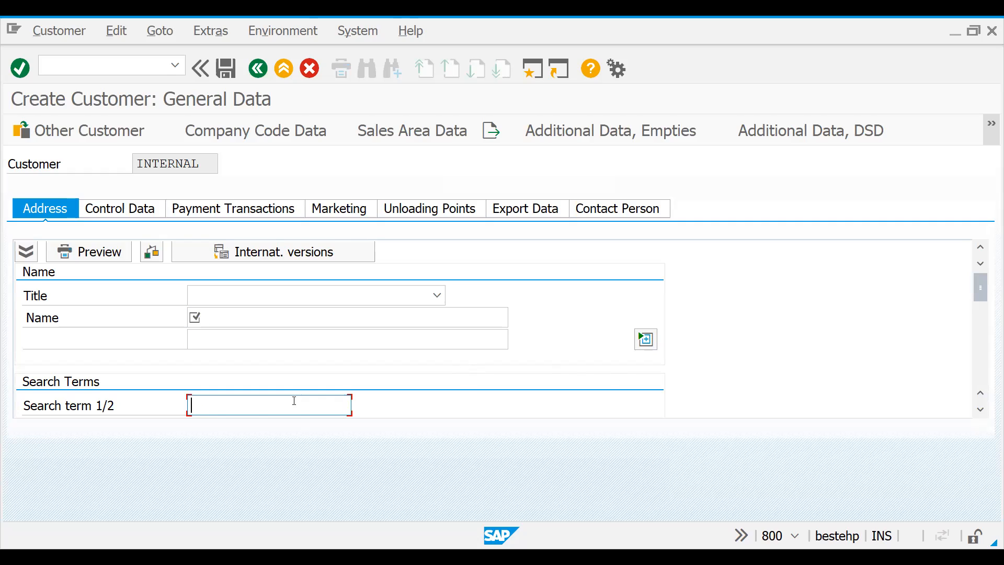
{"action": "left_click", "coordinate": [277, 321]}
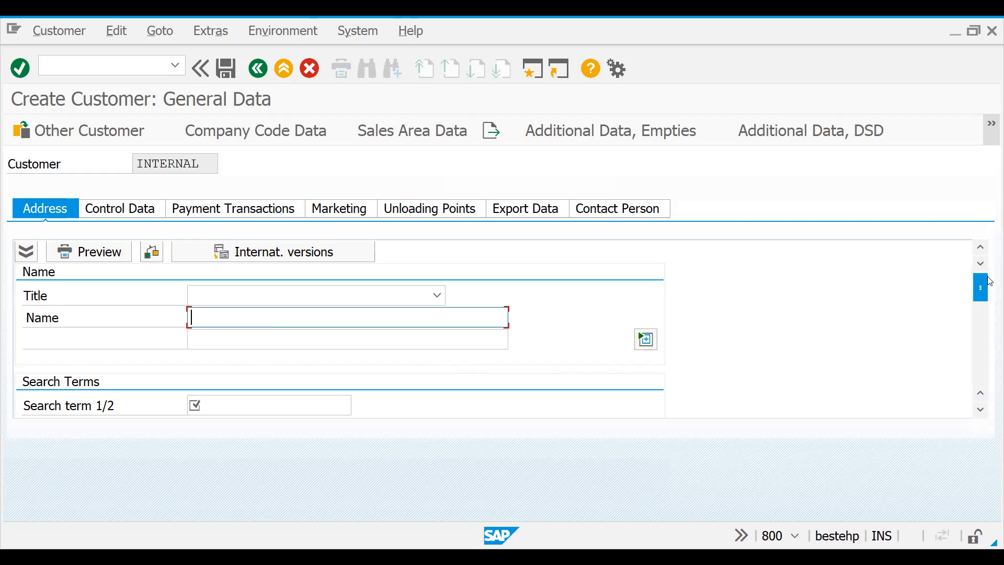
Examine the street address and communication fields of the new customer, and return to D001's Address field status.
{"action": "left_click_drag", "start_coordinate": [986, 287], "coordinate": [990, 315]}
{"action": "left_click", "coordinate": [237, 341]}
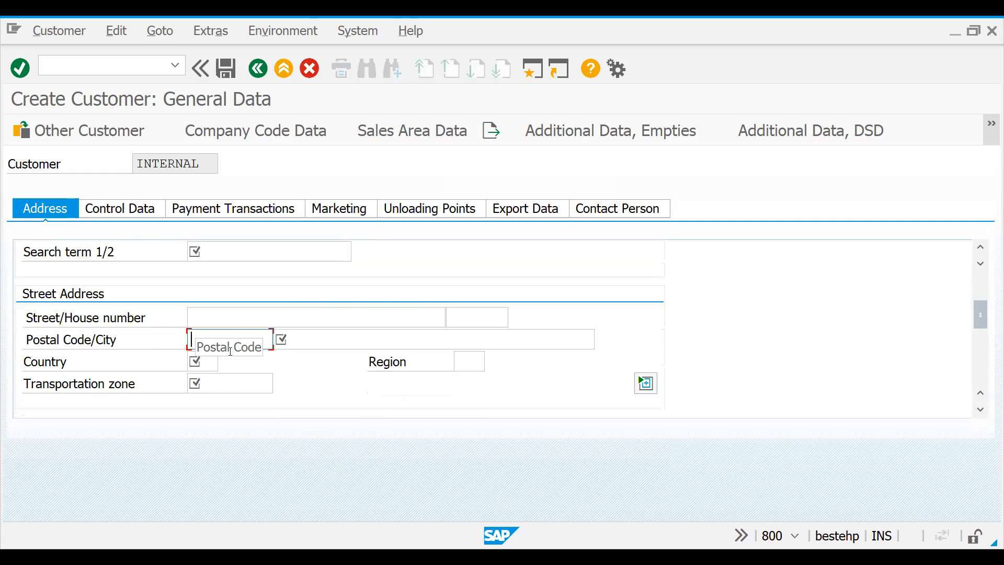
{"action": "left_click", "coordinate": [227, 381]}
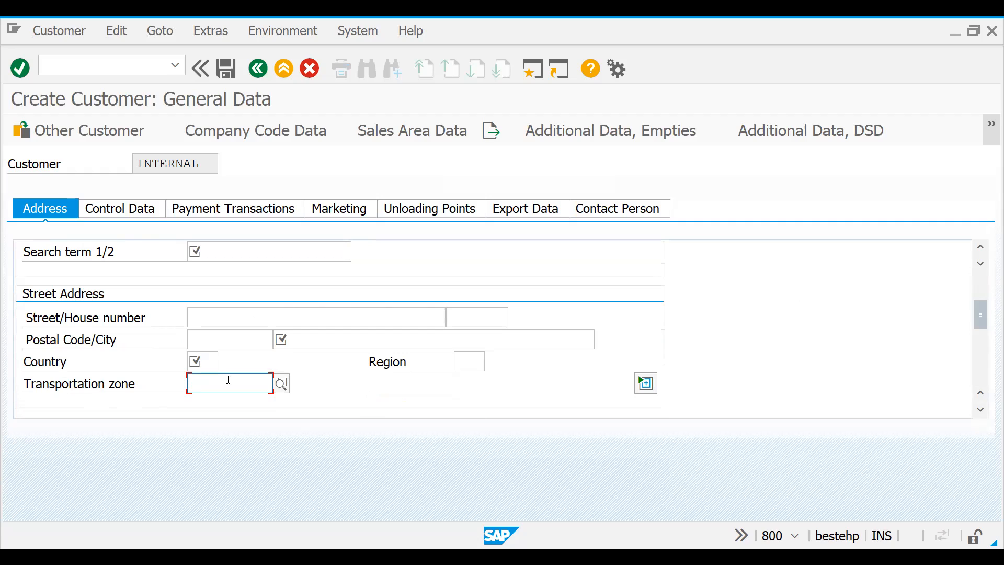
{"action": "left_click", "coordinate": [469, 367]}
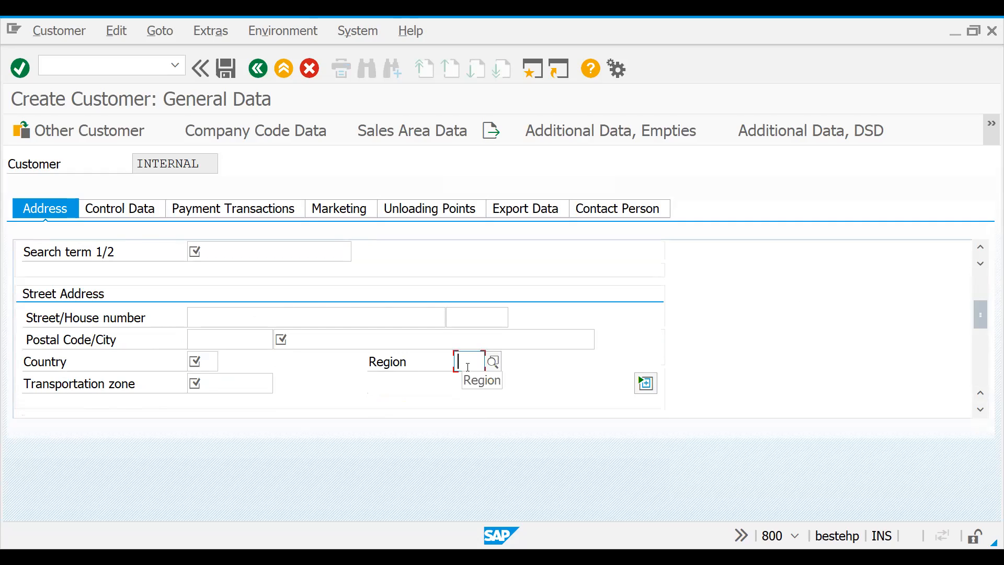
{"action": "left_click_drag", "start_coordinate": [981, 325], "coordinate": [987, 390]}
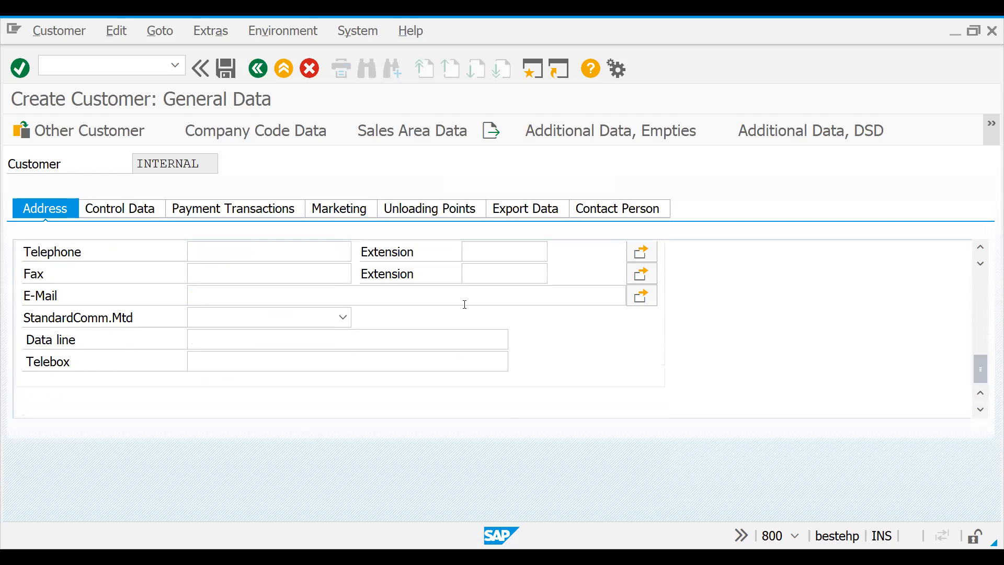
{"action": "left_click", "coordinate": [339, 299]}
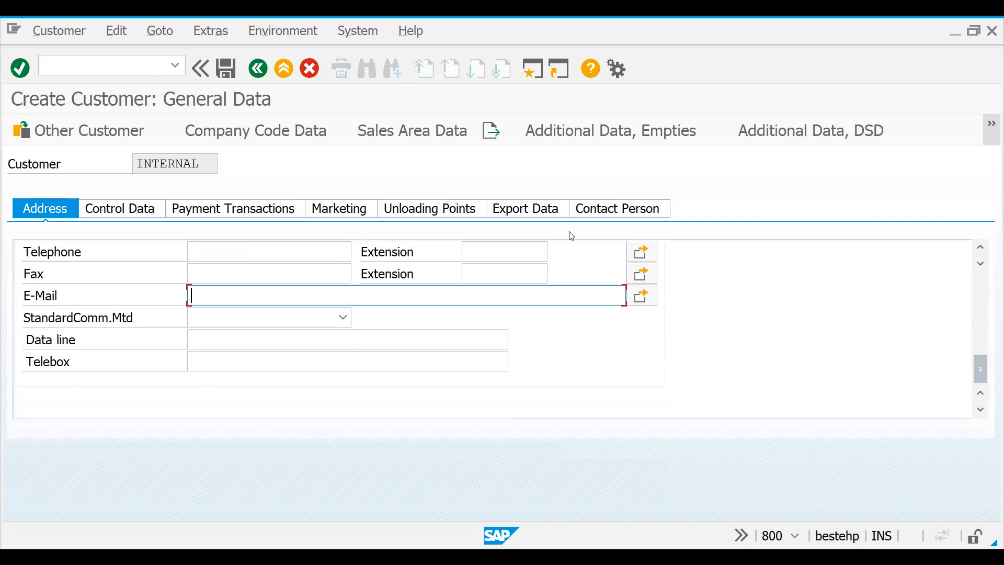
{"action": "left_click", "coordinate": [908, 66]}
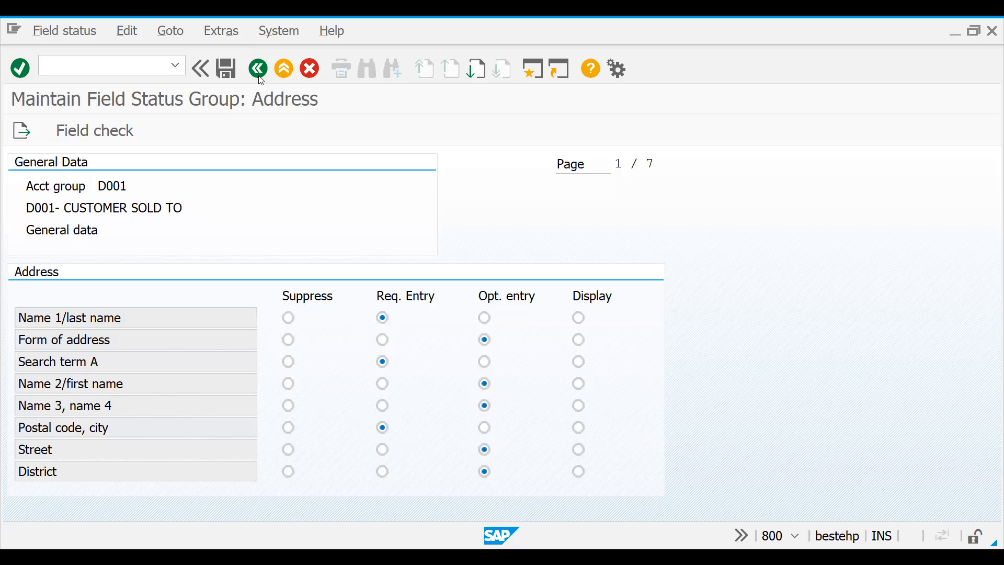
In D001's Address field status, suppress Search term A and District, make Street and Name 3, name 4 required entries, and save.
{"action": "left_click", "coordinate": [258, 68]}
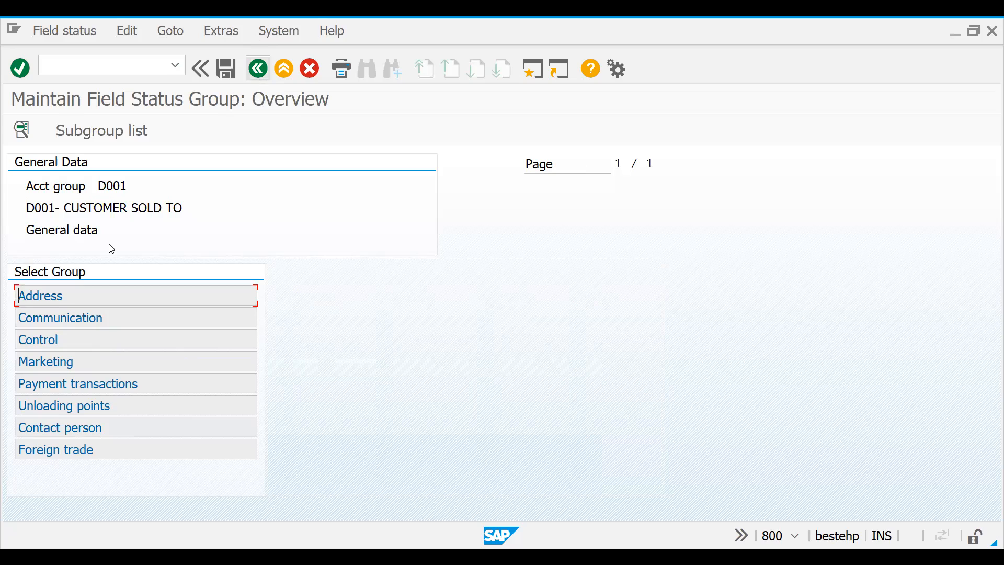
{"action": "left_click", "coordinate": [44, 343]}
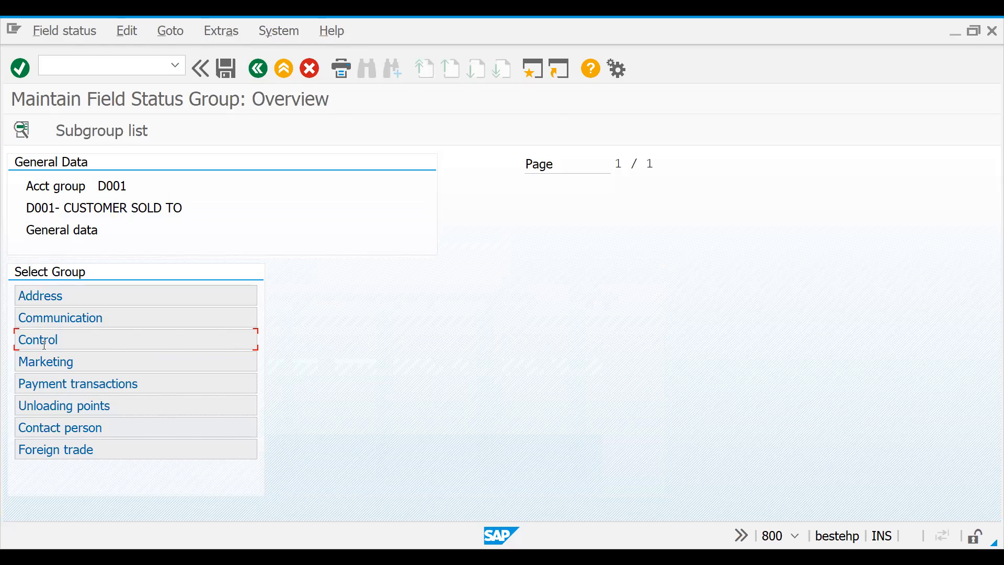
{"action": "double_click", "coordinate": [93, 295]}
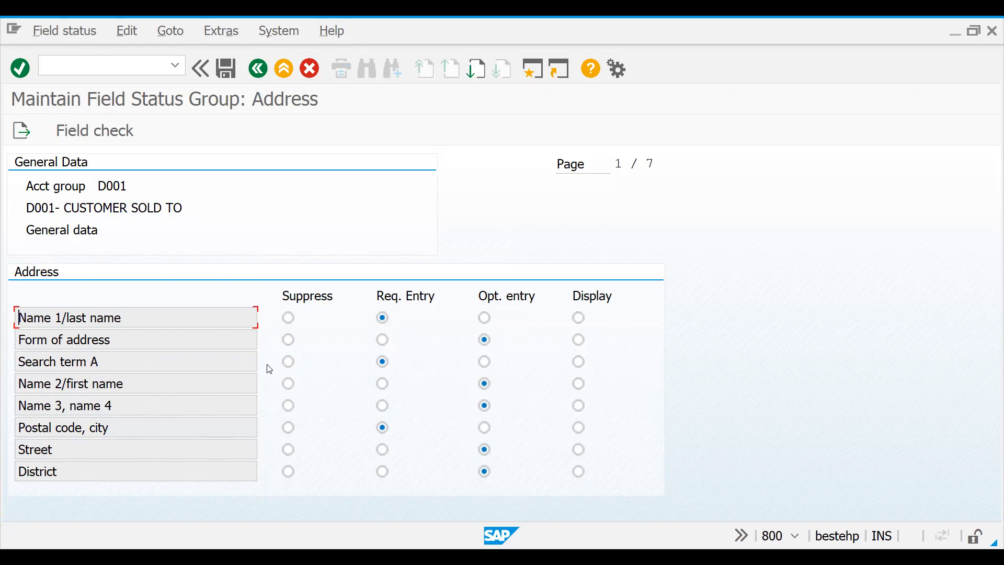
{"action": "left_click", "coordinate": [289, 362]}
{"action": "left_click", "coordinate": [289, 473]}
{"action": "left_click", "coordinate": [382, 451]}
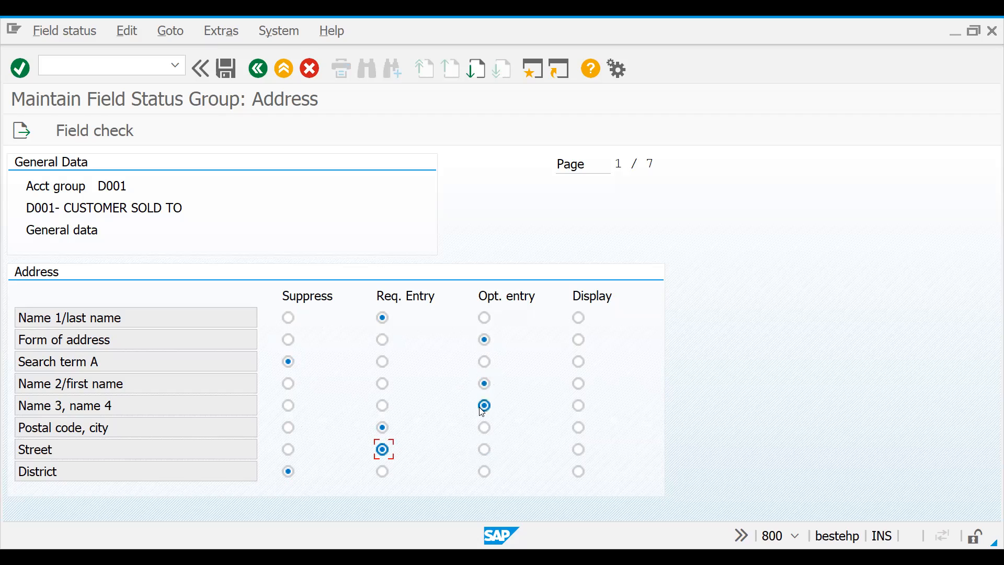
{"action": "left_click", "coordinate": [384, 407]}
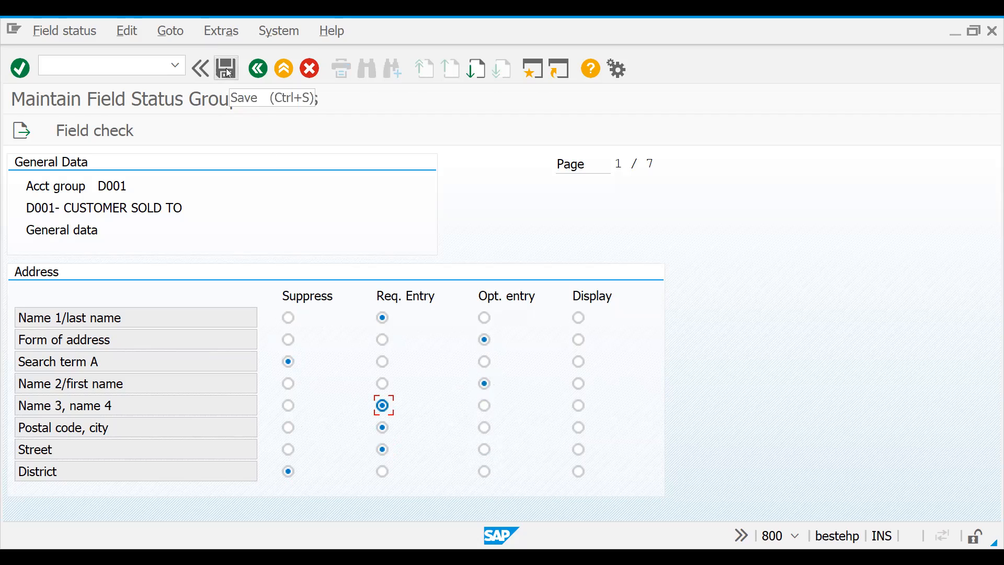
{"action": "left_click", "coordinate": [227, 69]}
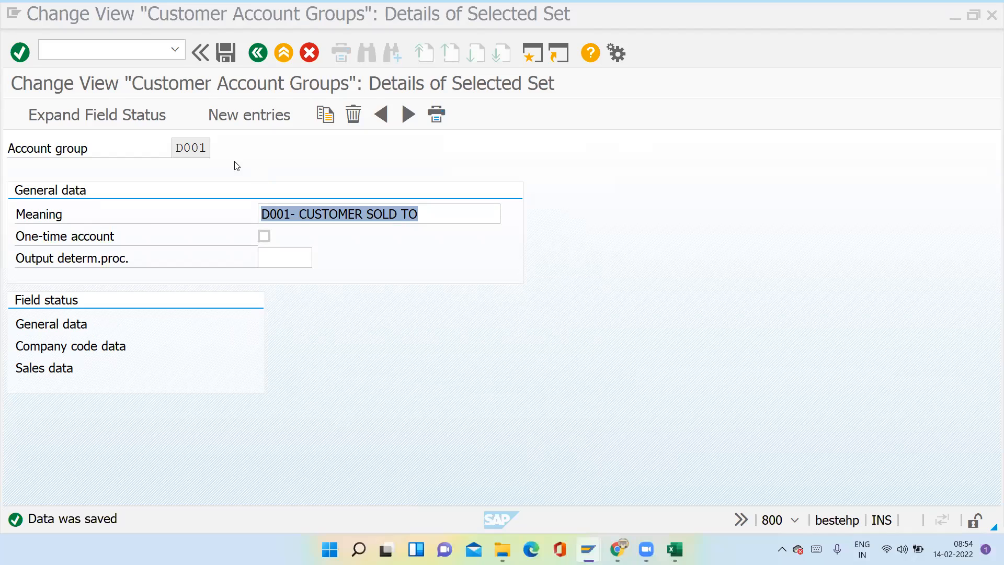
{"action": "left_click", "coordinate": [136, 47]}
{"action": "type", "text": "/OXD02"}
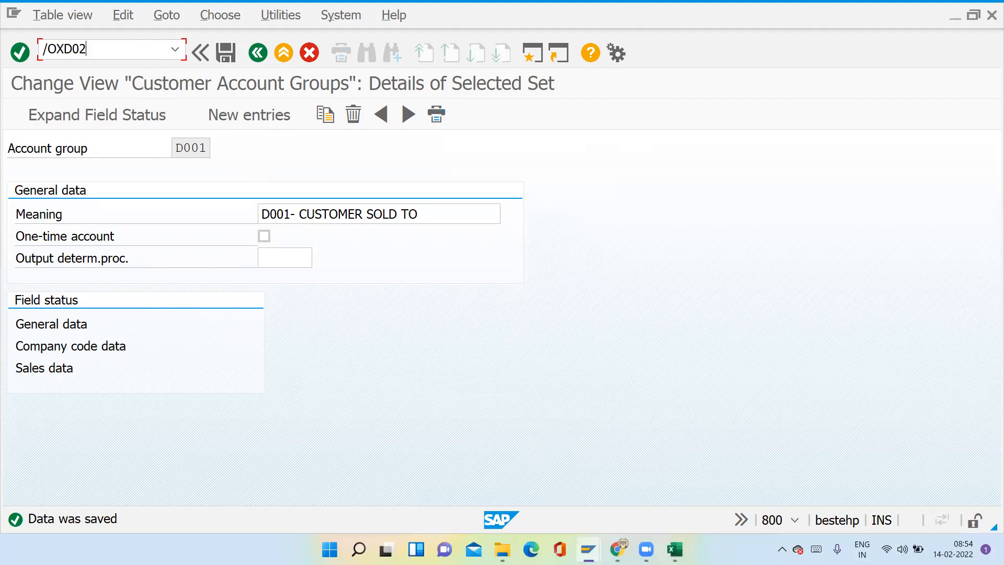
{"action": "key", "text": "Return"}
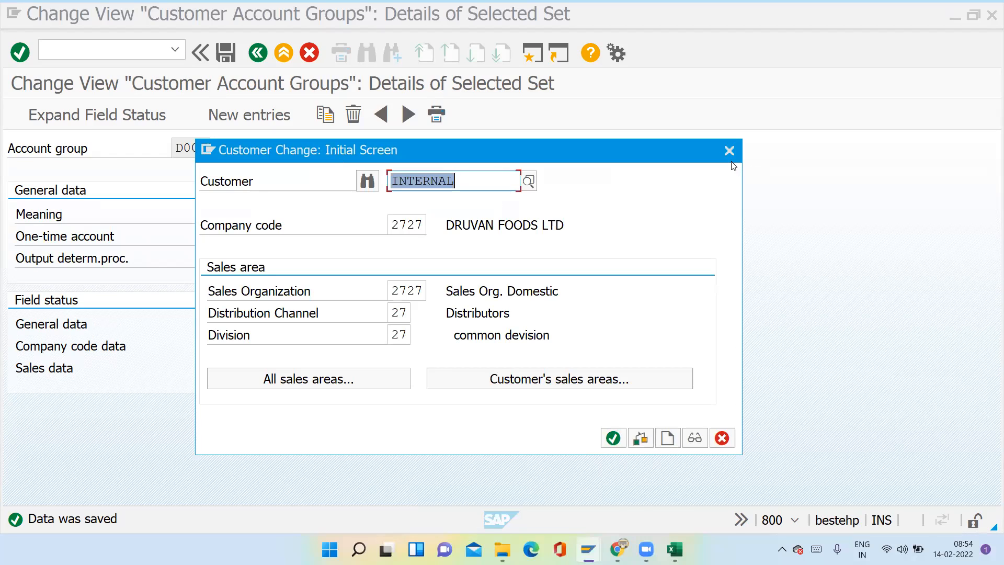
{"action": "left_click", "coordinate": [729, 151]}
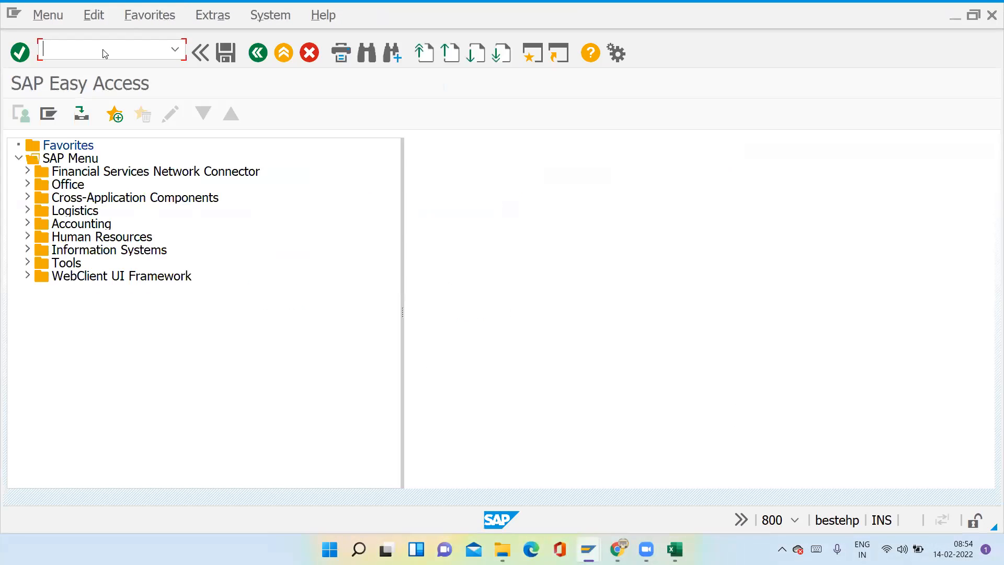
Start transaction XD01 and open a new customer's general data for account group D001.
{"action": "type", "text": "/nxd01"}
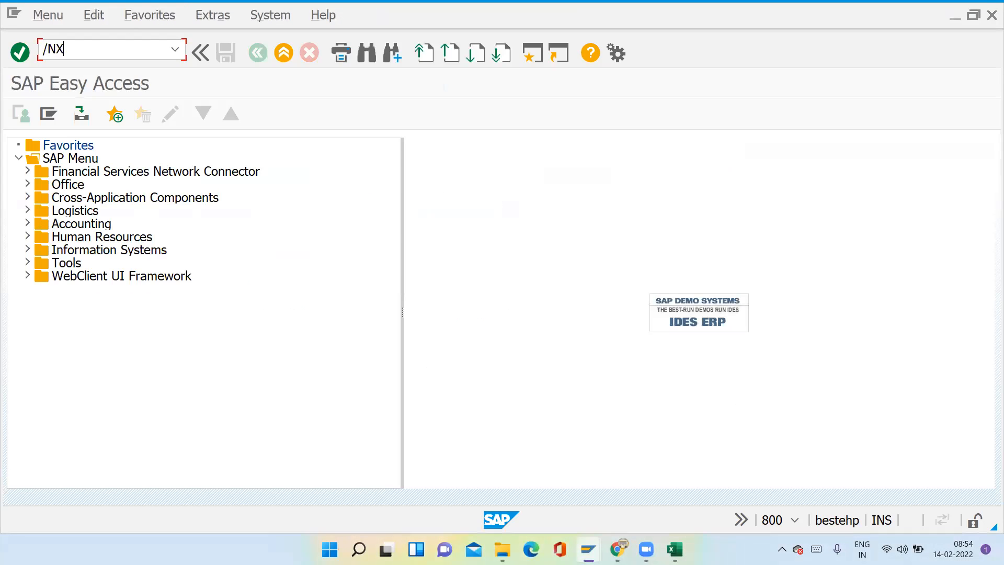
{"action": "key", "text": "Return"}
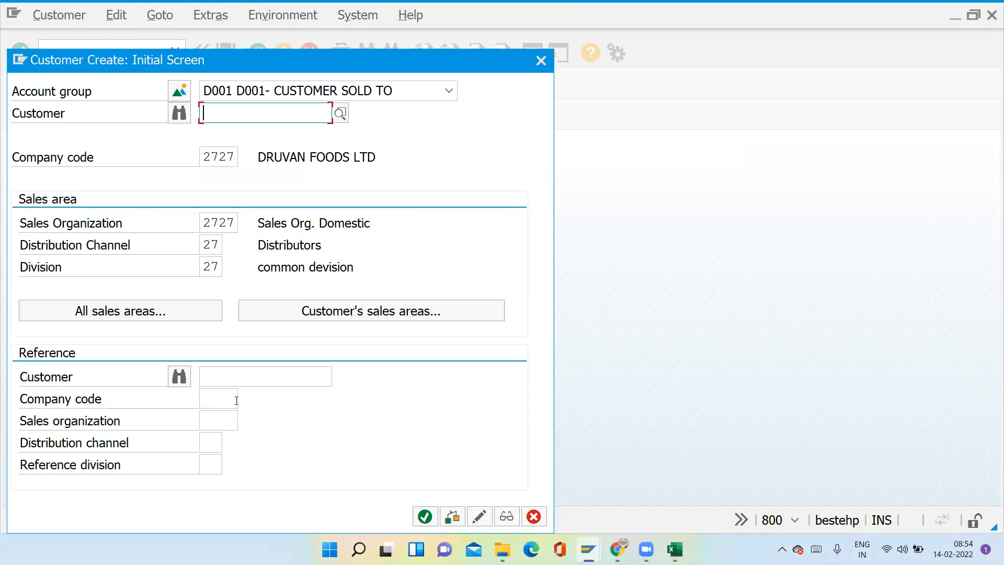
{"action": "left_click", "coordinate": [424, 517]}
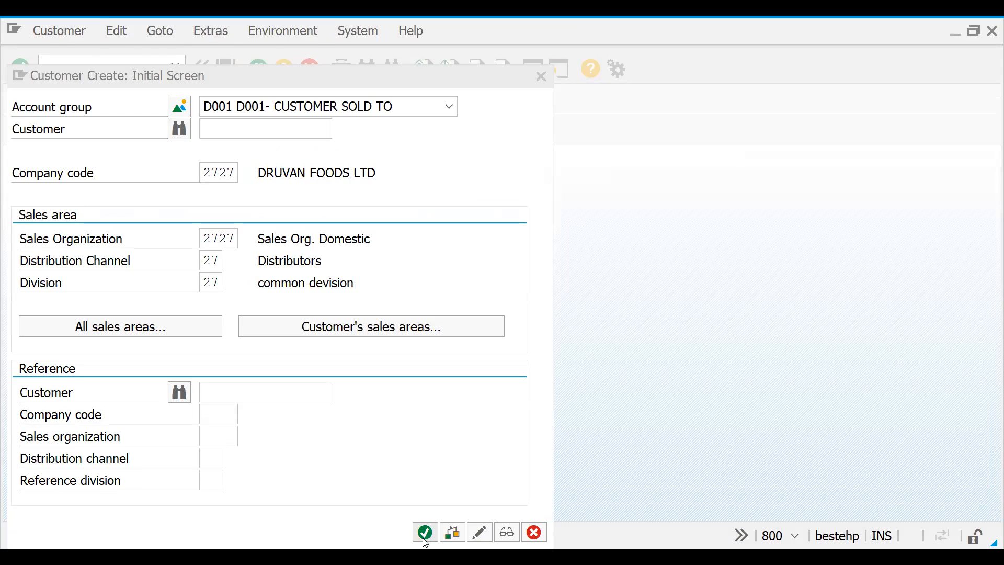
Examine the four name fields of the new customer, and try to continue with them left empty.
{"action": "left_click", "coordinate": [237, 315]}
{"action": "left_click", "coordinate": [235, 333]}
{"action": "left_click", "coordinate": [234, 316]}
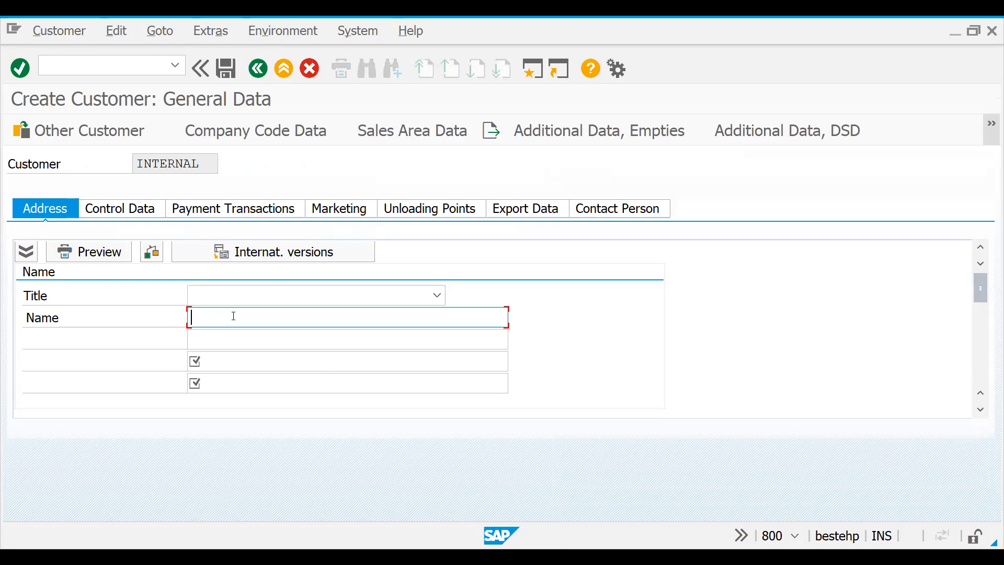
{"action": "left_click", "coordinate": [230, 338]}
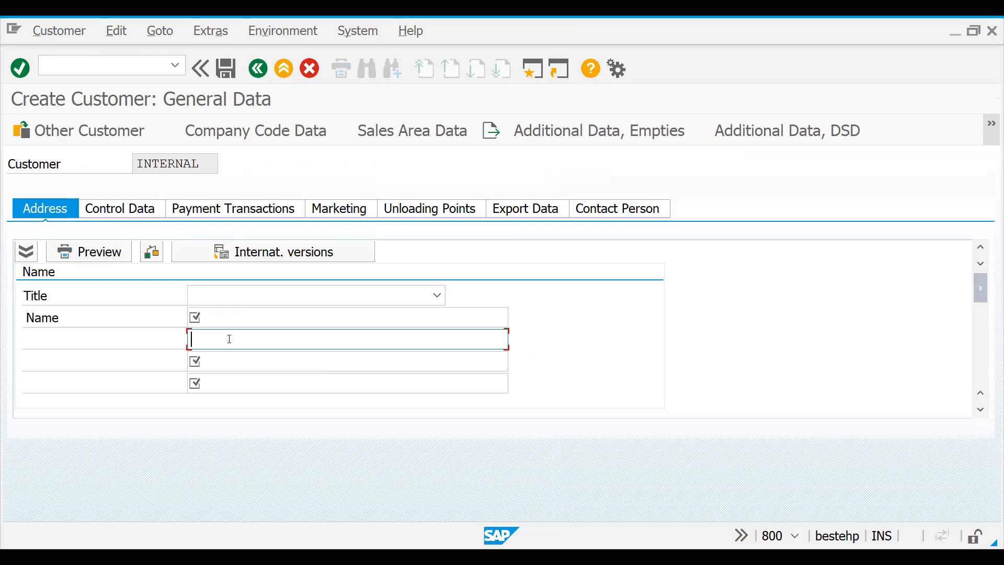
{"action": "left_click", "coordinate": [219, 377]}
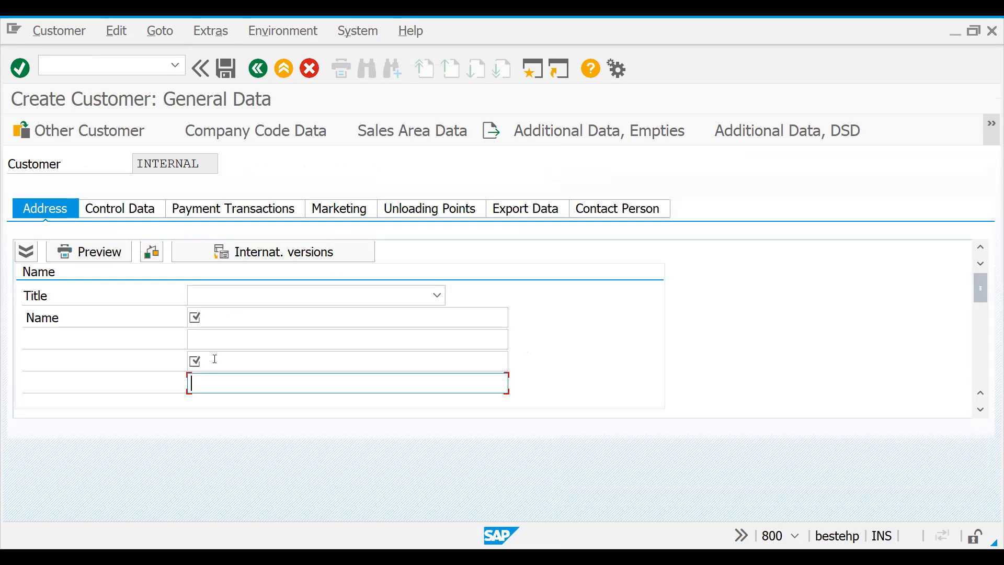
{"action": "key", "text": "Return"}
{"action": "left_click", "coordinate": [212, 360]}
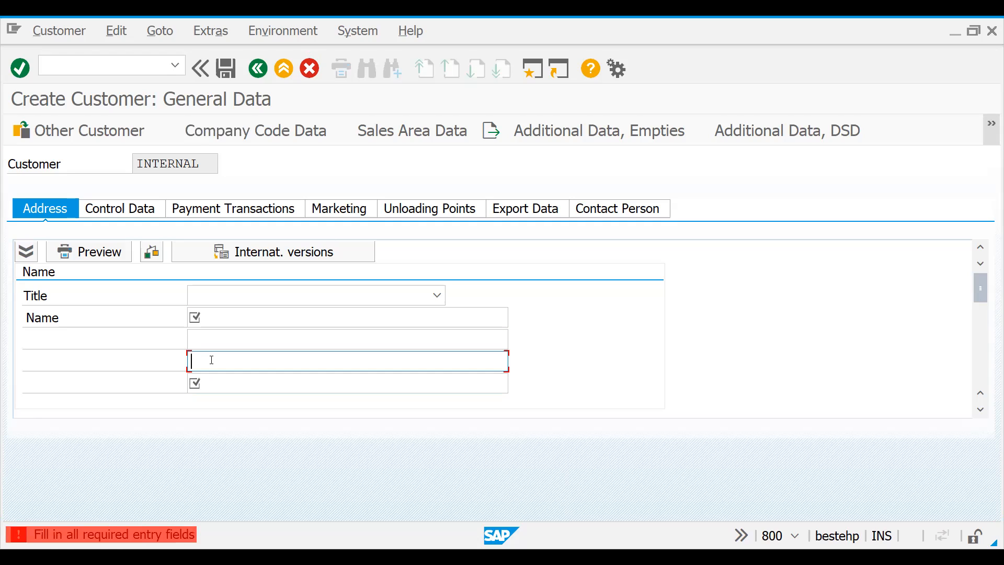
Enter the customer's name, and fill in FFSDSDSfsf as Name 3 and dsdsd as Name 4.
{"action": "left_click", "coordinate": [224, 315]}
{"action": "type", "text": "KRISH"}
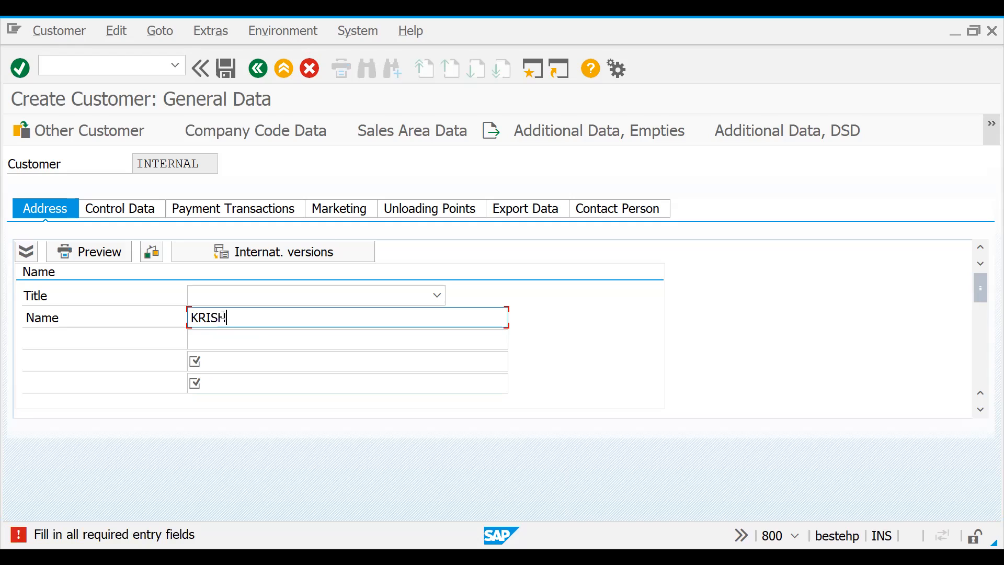
{"action": "left_click", "coordinate": [218, 356]}
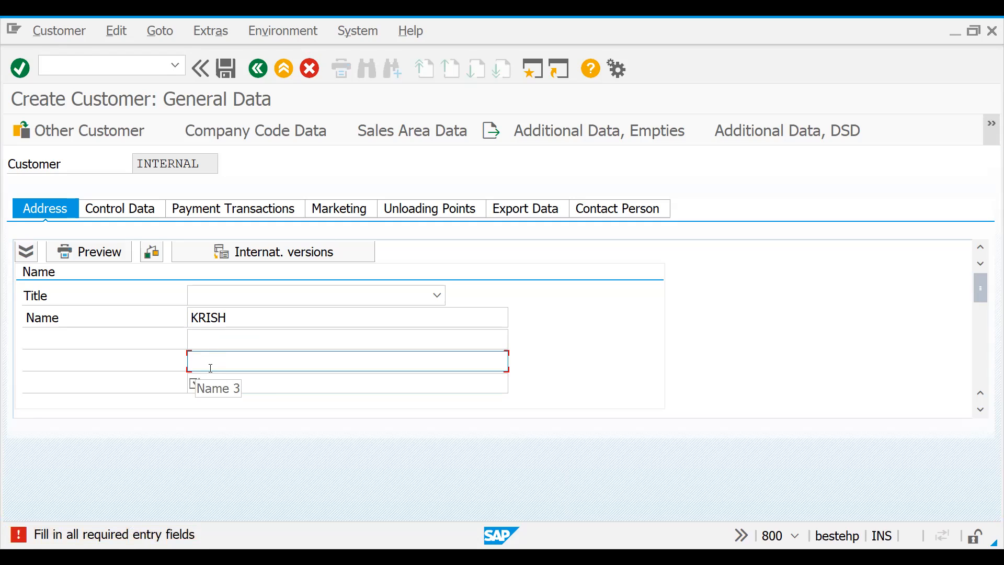
{"action": "type", "text": "FFSDSDSfsf"}
{"action": "key", "text": "Tab"}
{"action": "type", "text": "dsdsd"}
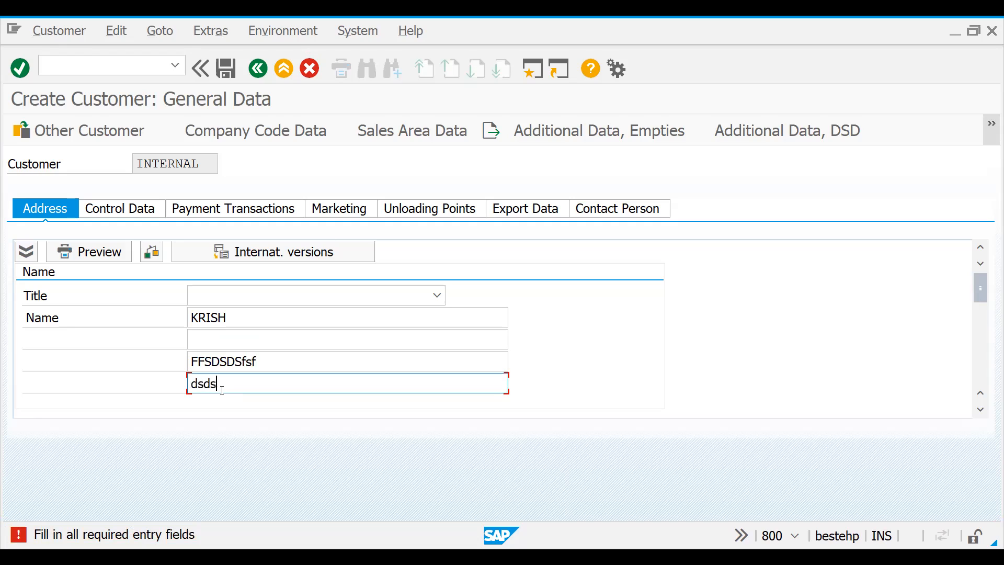
{"action": "key", "text": "Tab"}
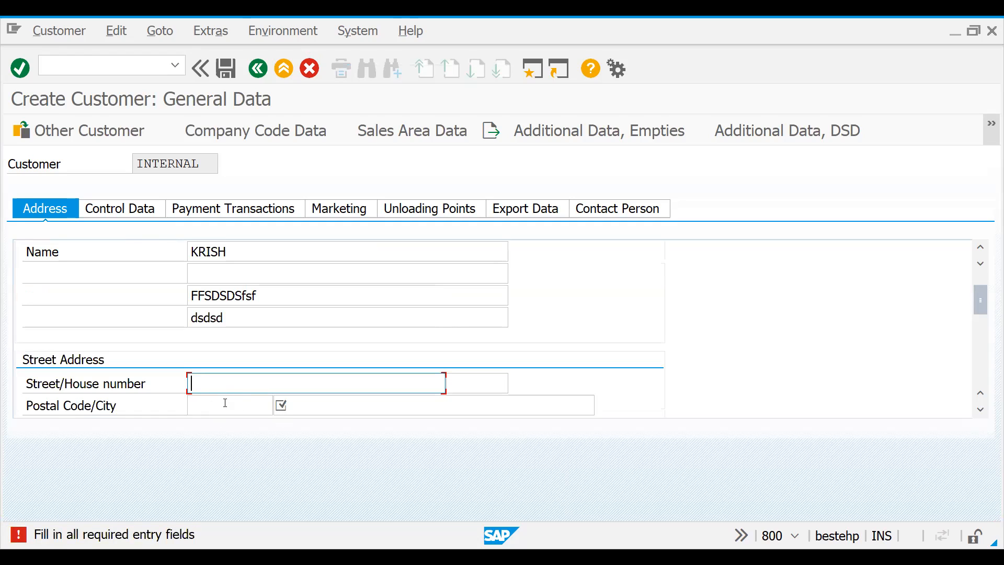
Fill in the new customer's street as ssdsd and enter a value for the city.
{"action": "left_click", "coordinate": [255, 404]}
{"action": "left_click", "coordinate": [247, 388]}
{"action": "type", "text": "dsd"}
{"action": "key", "text": "BackSpace"}
{"action": "key", "text": "BackSpace"}
{"action": "key", "text": "BackSpace"}
{"action": "type", "text": "ssdsd"}
{"action": "left_click", "coordinate": [316, 402]}
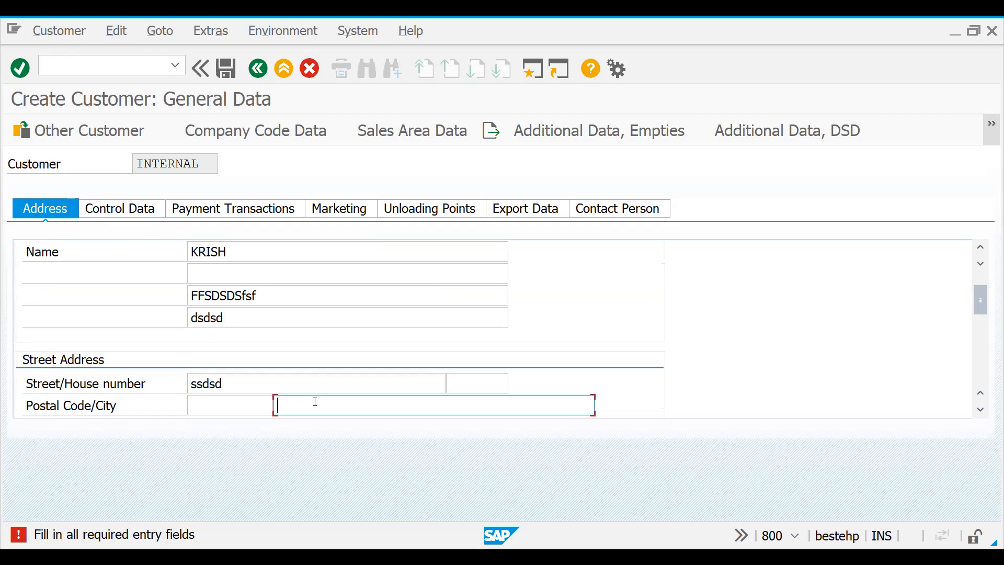
{"action": "left_click", "coordinate": [218, 410]}
{"action": "mouse_move", "coordinate": [981, 300]}
{"action": "left_mouse_down"}
{"action": "mouse_move", "coordinate": [981, 330]}
{"action": "mouse_move", "coordinate": [983, 309]}
{"action": "left_mouse_up"}
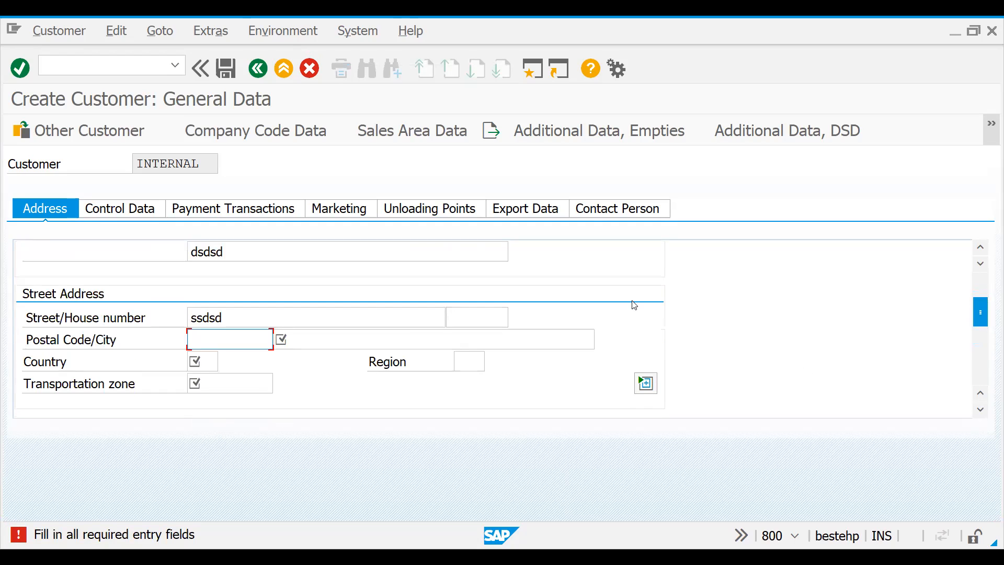
{"action": "left_click", "coordinate": [303, 343]}
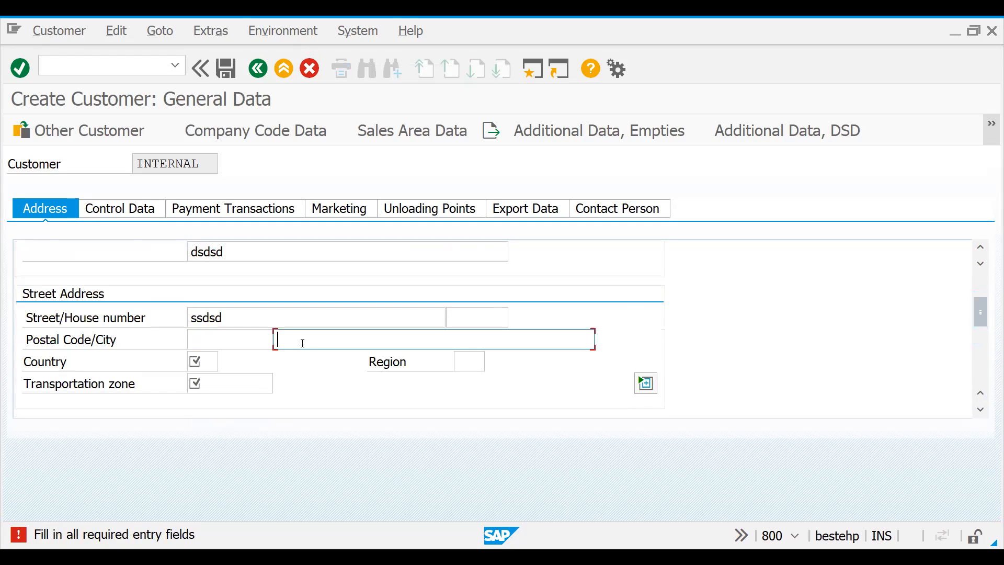
{"action": "type", "text": "560098"}
{"action": "left_click", "coordinate": [193, 370]}
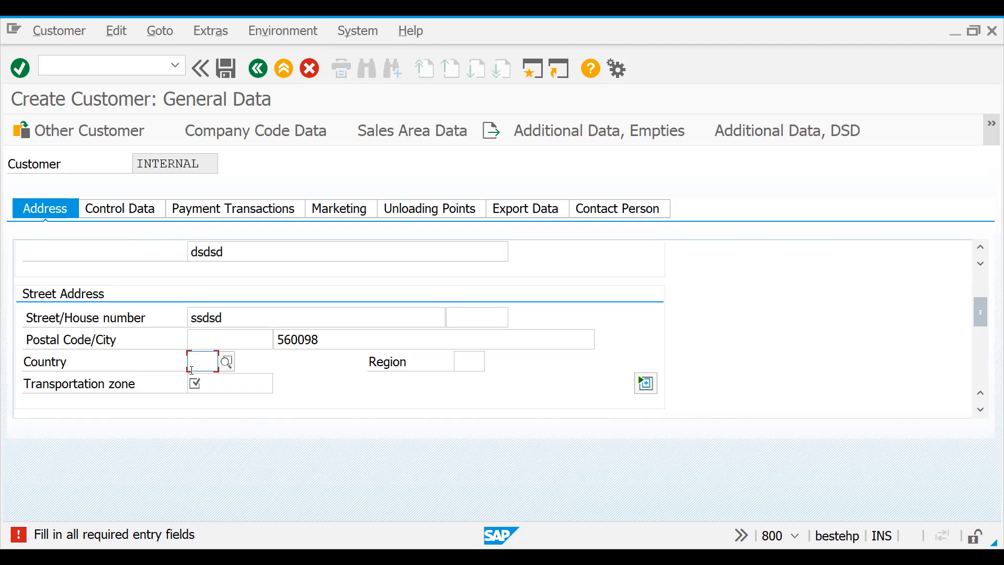
{"action": "type", "text": "in"}
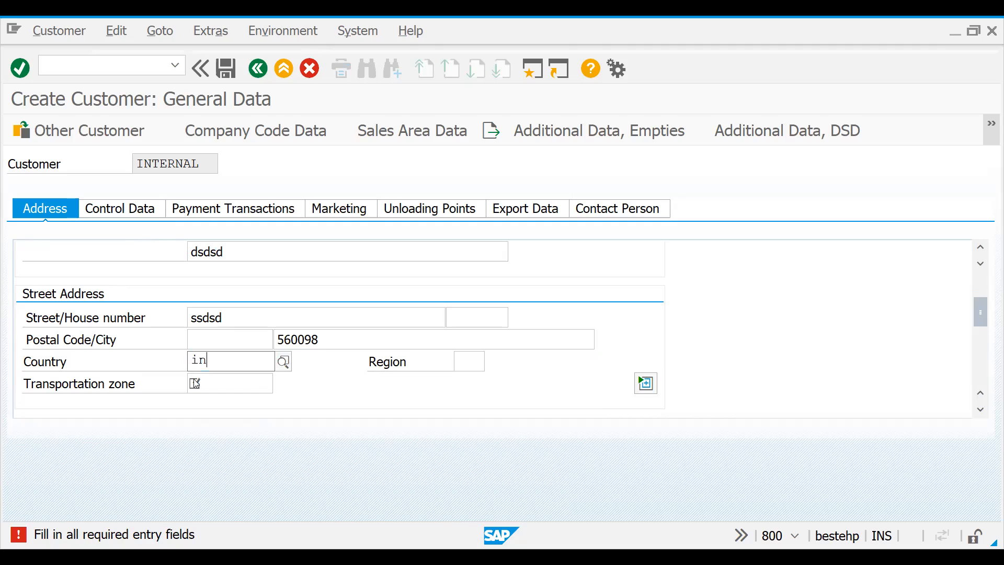
{"action": "left_click", "coordinate": [224, 400]}
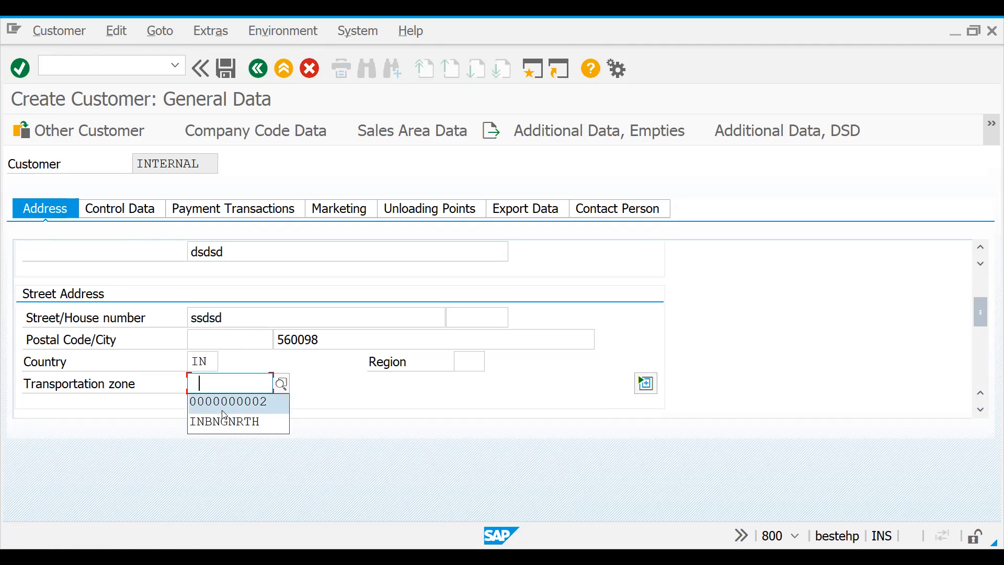
{"action": "left_click", "coordinate": [225, 402]}
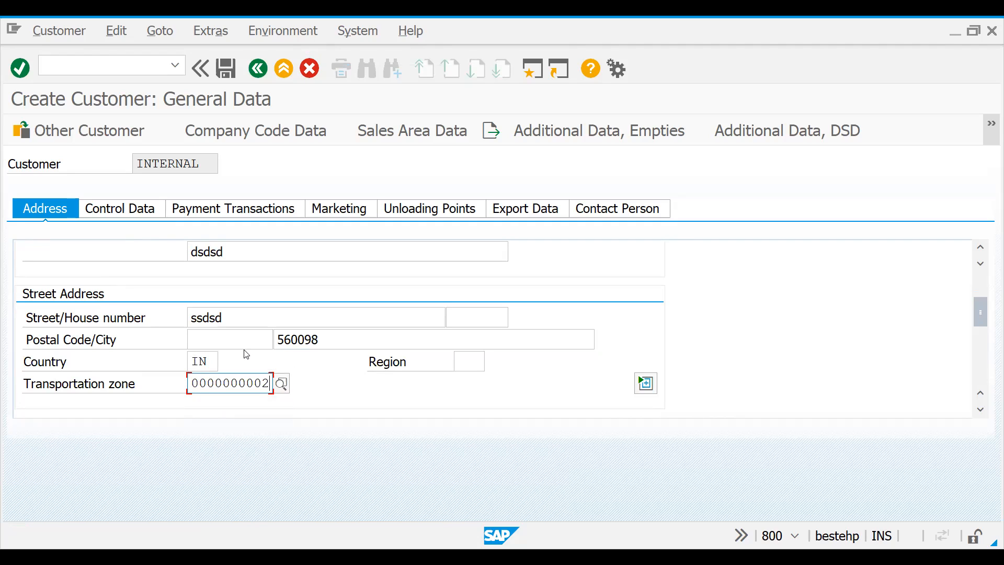
{"action": "scroll", "coordinate": [986, 311], "scroll_direction": "up", "scroll_amount": 2}
{"action": "mouse_move", "coordinate": [988, 305]}
{"action": "left_mouse_down"}
{"action": "mouse_move", "coordinate": [988, 294]}
{"action": "mouse_move", "coordinate": [988, 320]}
{"action": "left_mouse_up"}
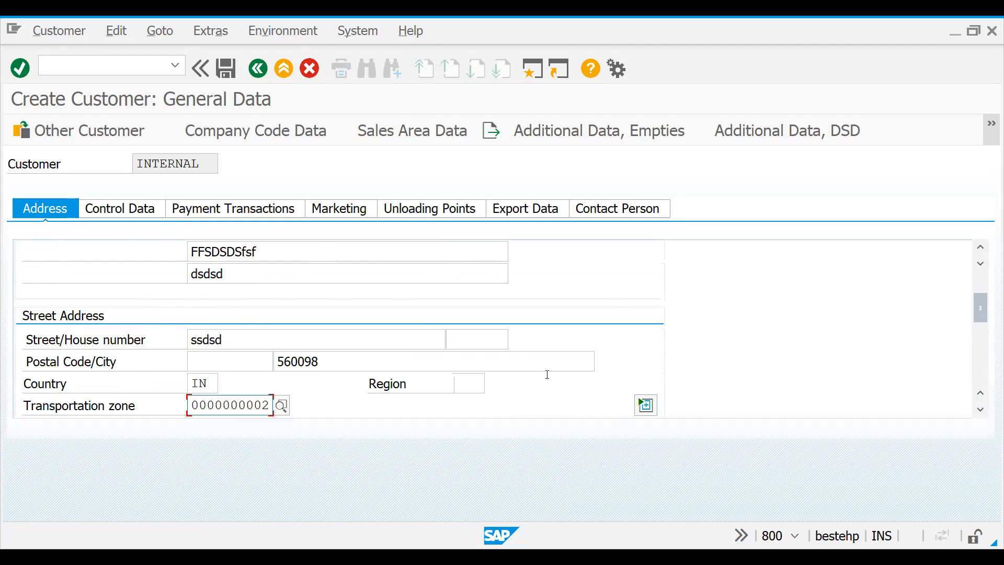
{"action": "mouse_move", "coordinate": [988, 308]}
{"action": "left_mouse_down"}
{"action": "mouse_move", "coordinate": [991, 366]}
{"action": "mouse_move", "coordinate": [990, 308]}
{"action": "left_mouse_up"}
In D001's Address field status, make Search term A a required entry, set District to Display, and save.
{"action": "left_click", "coordinate": [990, 63]}
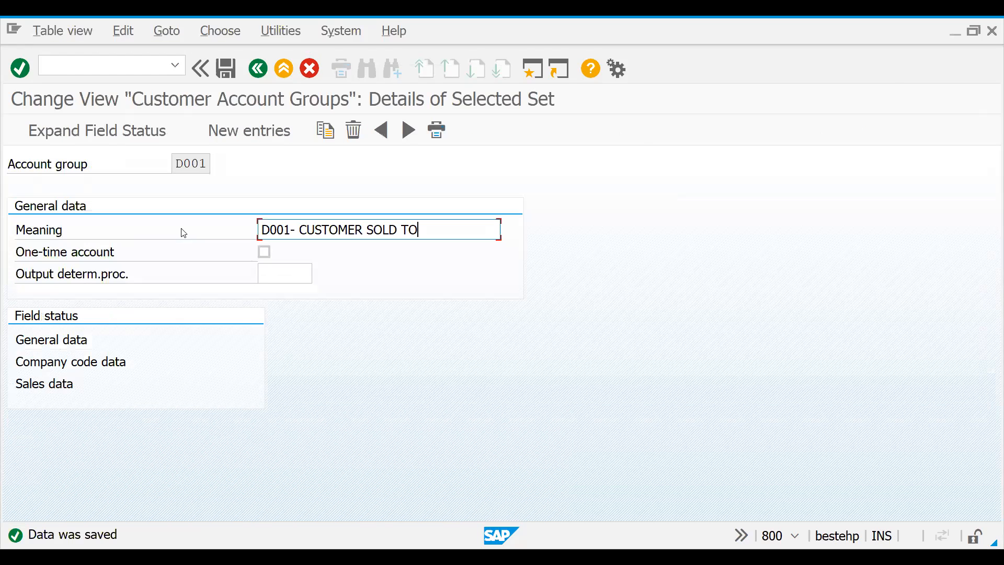
{"action": "double_click", "coordinate": [66, 340]}
{"action": "double_click", "coordinate": [67, 341]}
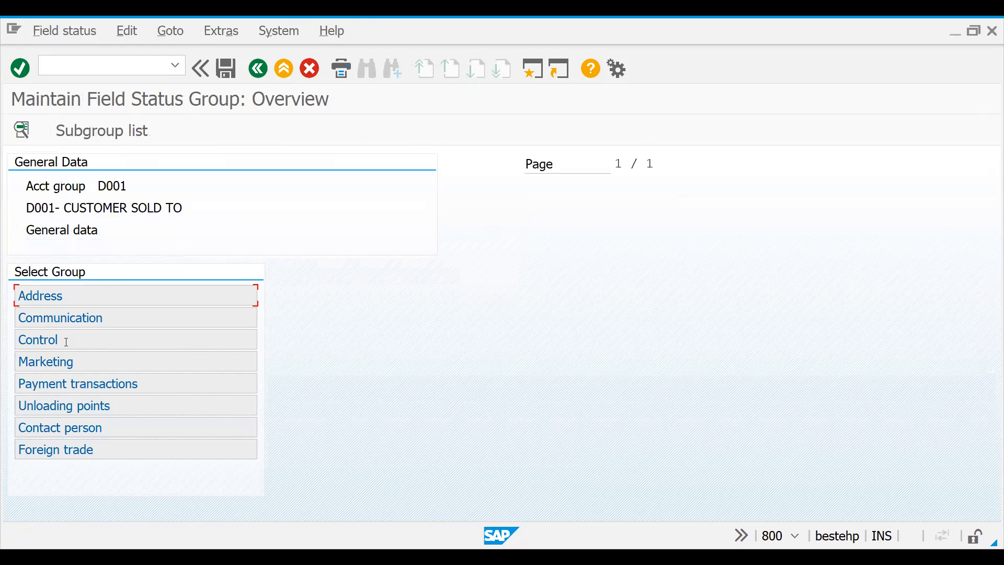
{"action": "double_click", "coordinate": [84, 296]}
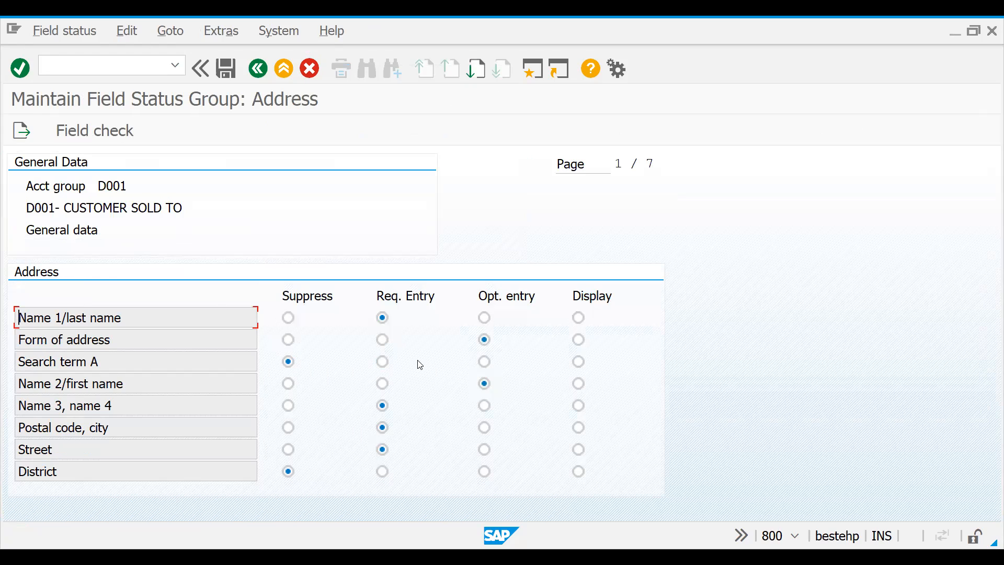
{"action": "left_click", "coordinate": [384, 363]}
{"action": "left_click", "coordinate": [486, 472]}
{"action": "left_click", "coordinate": [576, 471]}
{"action": "left_click", "coordinate": [224, 69]}
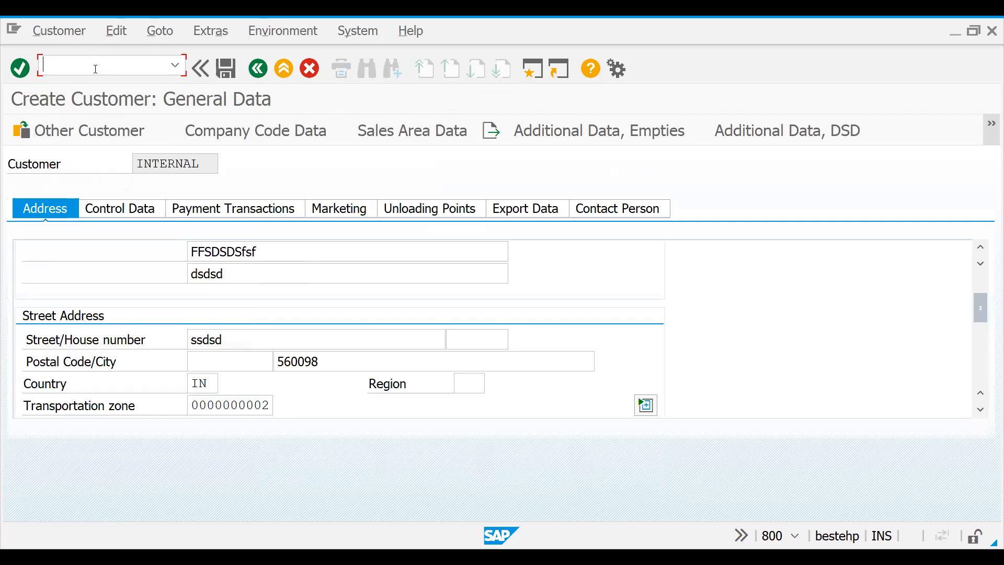
Restart transaction XD01 and open a new customer's general data for account group D001.
{"action": "type", "text": "/nxd01"}
{"action": "key", "text": "Return"}
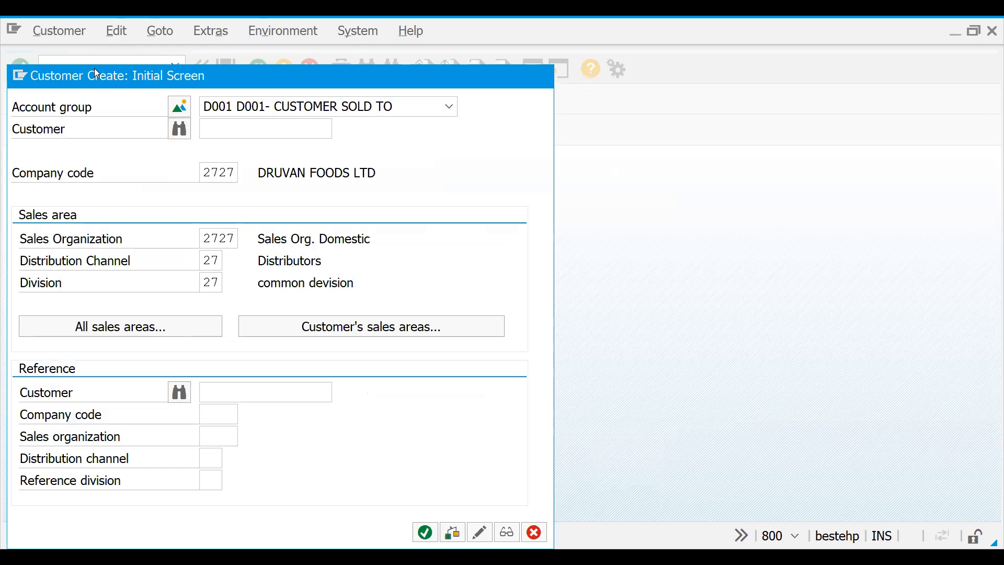
{"action": "key", "text": "Return"}
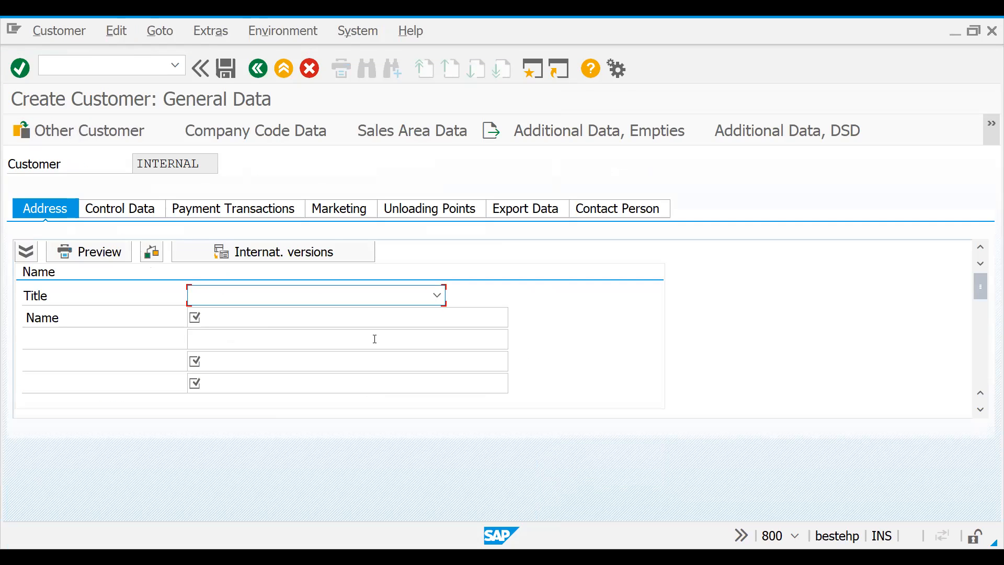
Fill in the new customer's Name as fdfs, Name 3 as saS and Name 4 as FSDS.
{"action": "key", "text": "Tab"}
{"action": "type", "text": "fdfs"}
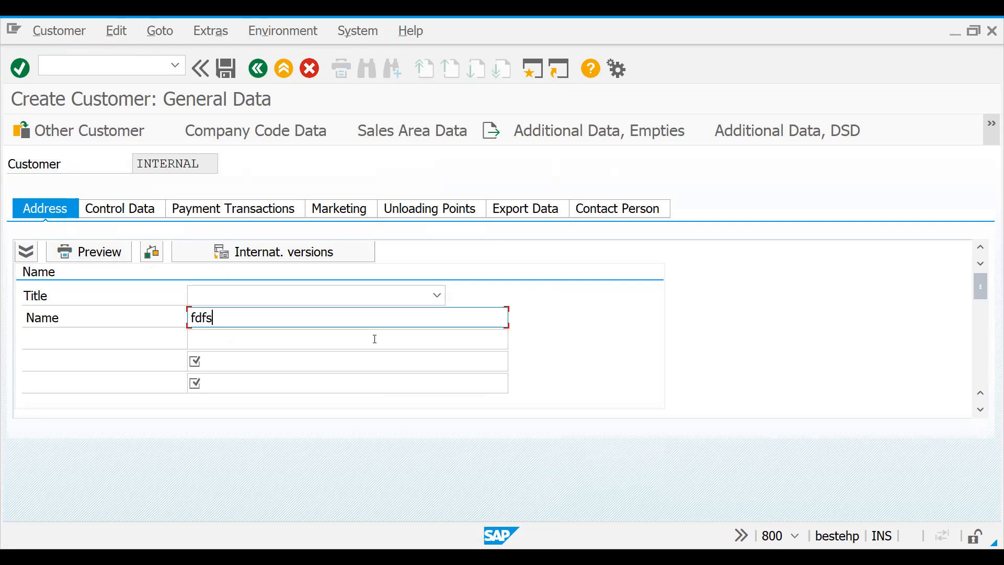
{"action": "key", "text": "Tab"}
{"action": "key", "text": "Tab"}
{"action": "type", "text": "saS"}
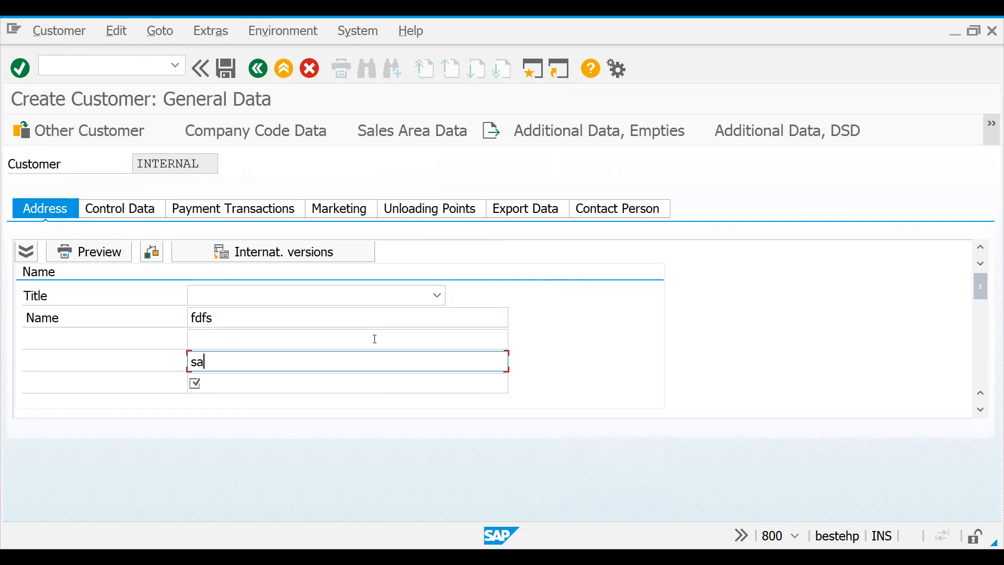
{"action": "key", "text": "Tab"}
{"action": "type", "text": "FSDS"}
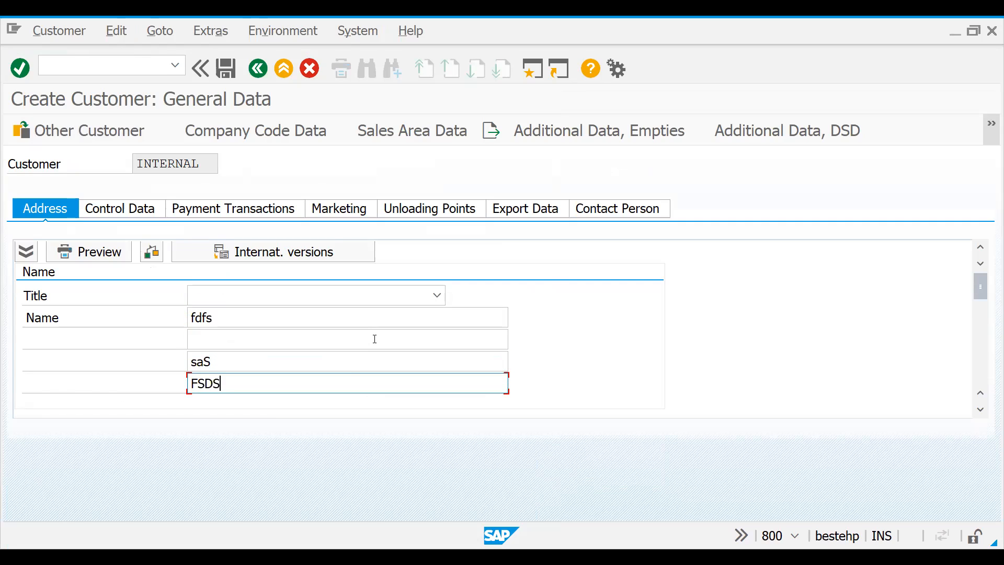
{"action": "key", "text": "Tab"}
{"action": "key", "text": "Tab"}
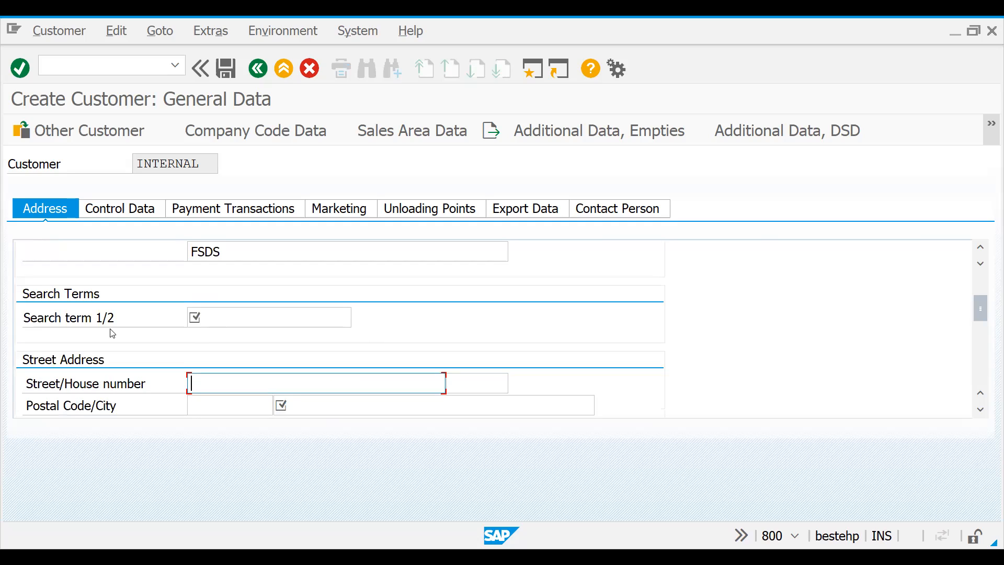
Examine the search term and address fields, and try to expand the street address with the required fields left empty.
{"action": "left_click", "coordinate": [215, 319]}
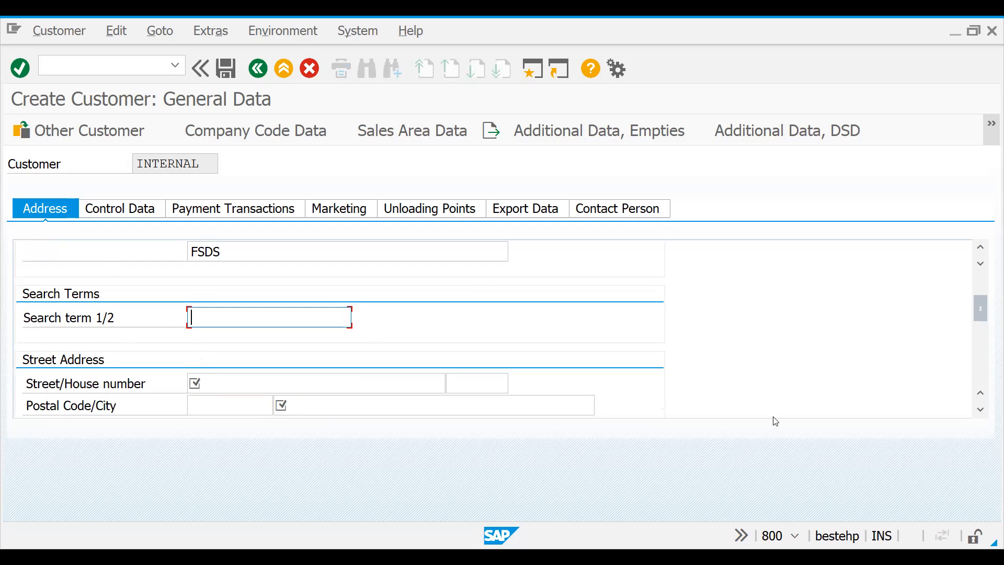
{"action": "left_click", "coordinate": [985, 375]}
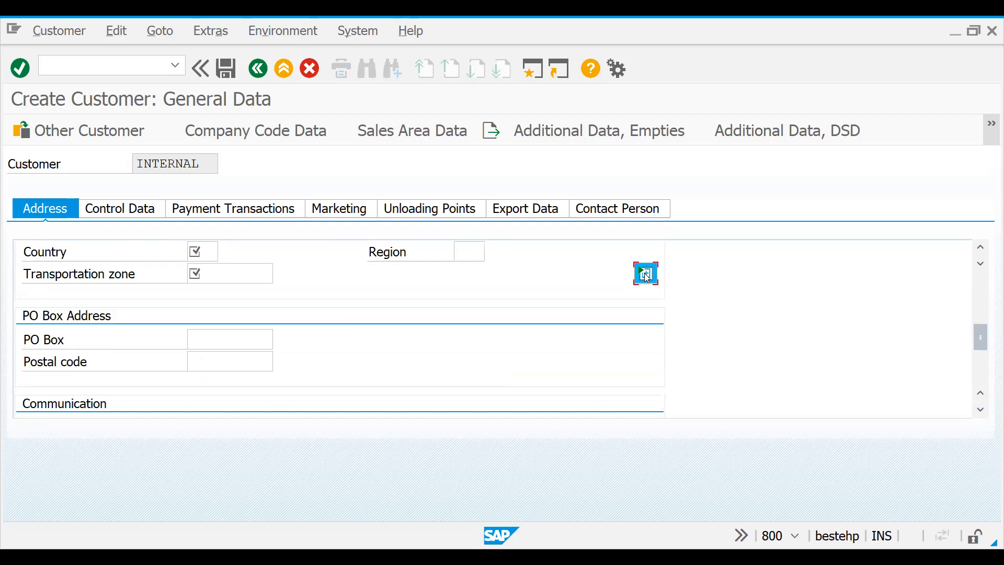
{"action": "left_click", "coordinate": [647, 275]}
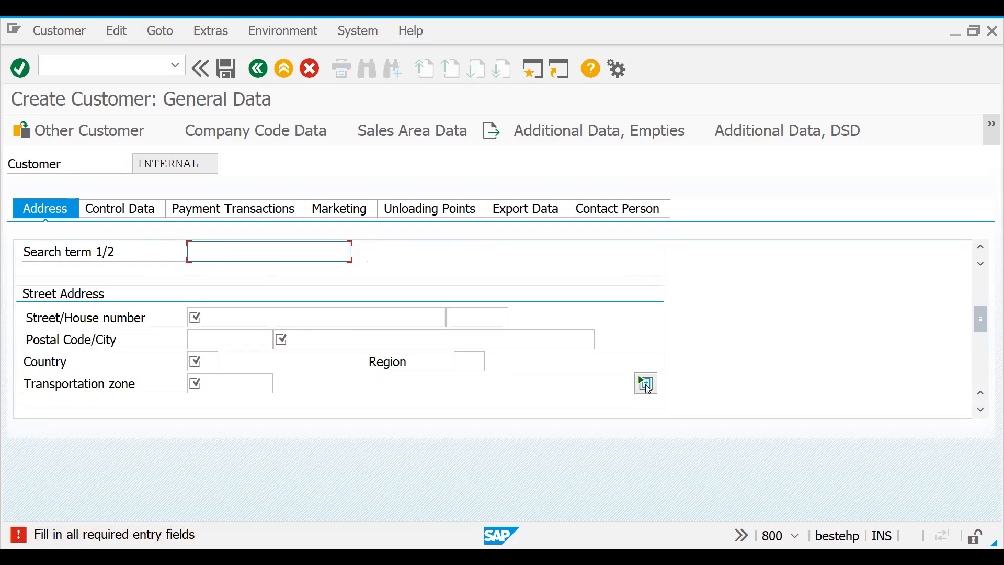
Enter DDA as the search term, SADA as the street and DADA as the city.
{"action": "type", "text": "DDA"}
{"action": "left_click", "coordinate": [341, 323]}
{"action": "type", "text": "SADA"}
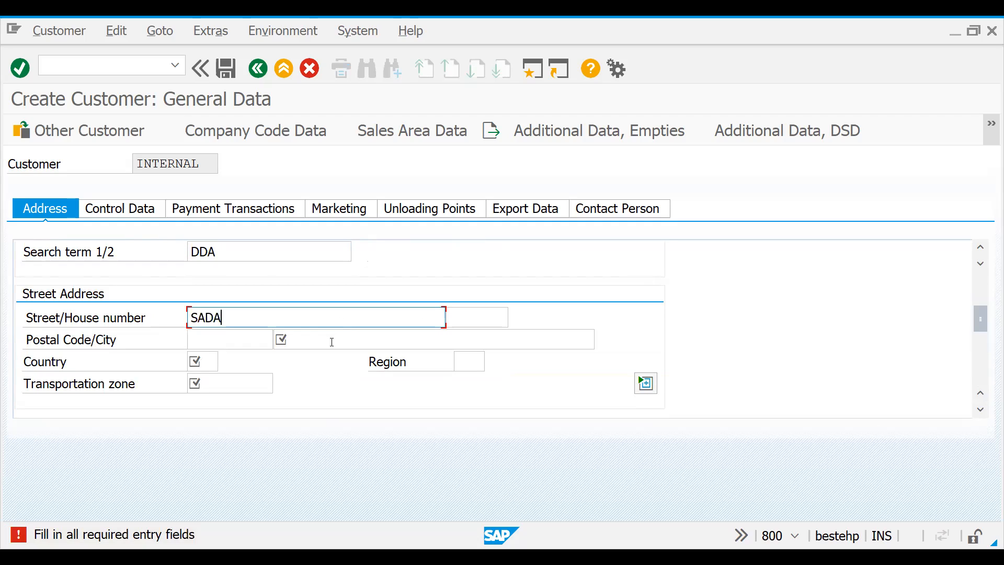
{"action": "left_click", "coordinate": [330, 344]}
{"action": "type", "text": "DADA"}
{"action": "key", "text": "Tab"}
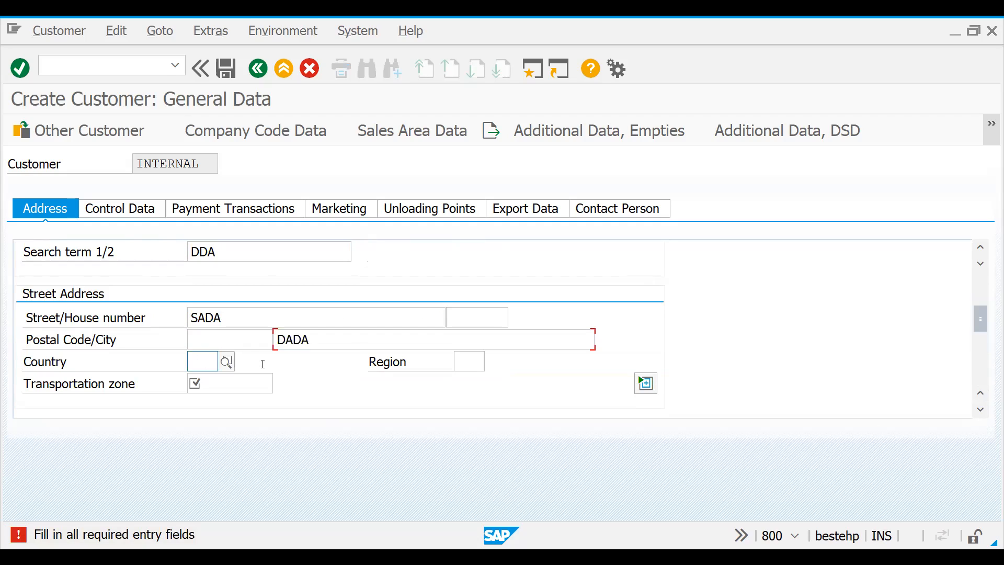
{"action": "type", "text": "A"}
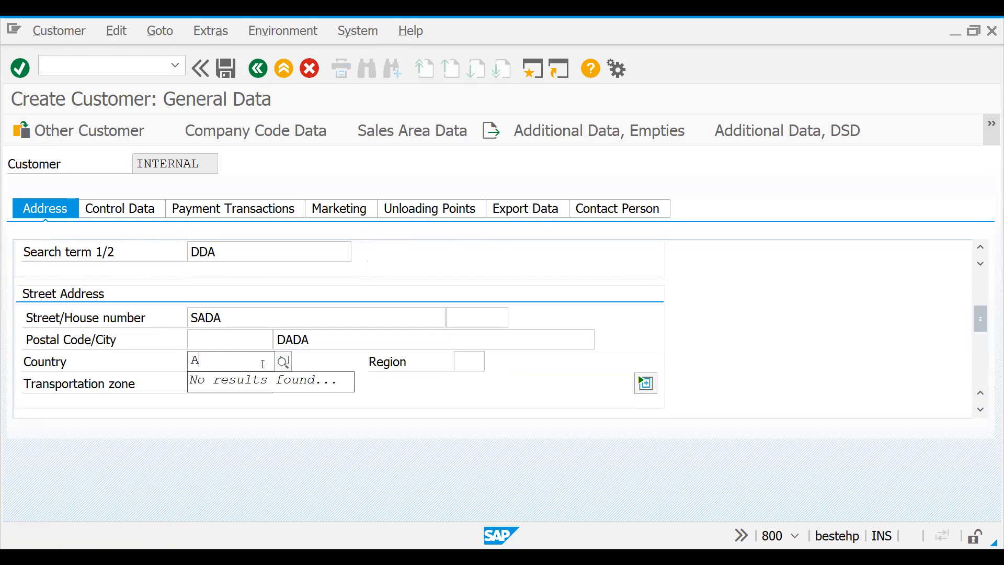
{"action": "key", "text": "BackSpace"}
{"action": "type", "text": "IN"}
{"action": "key", "text": "Tab"}
{"action": "key", "text": "Tab"}
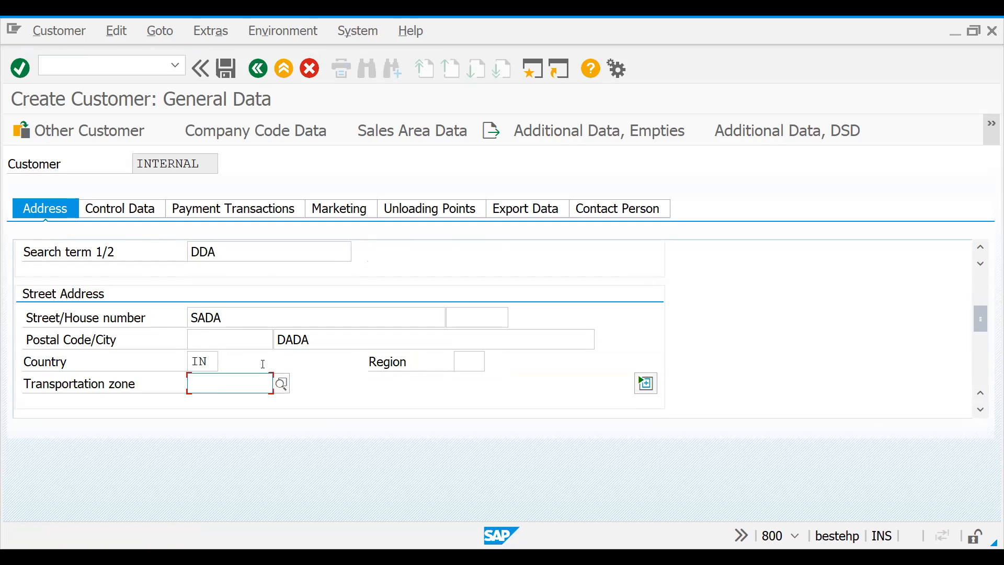
{"action": "key", "text": "Down"}
{"action": "key", "text": "Return"}
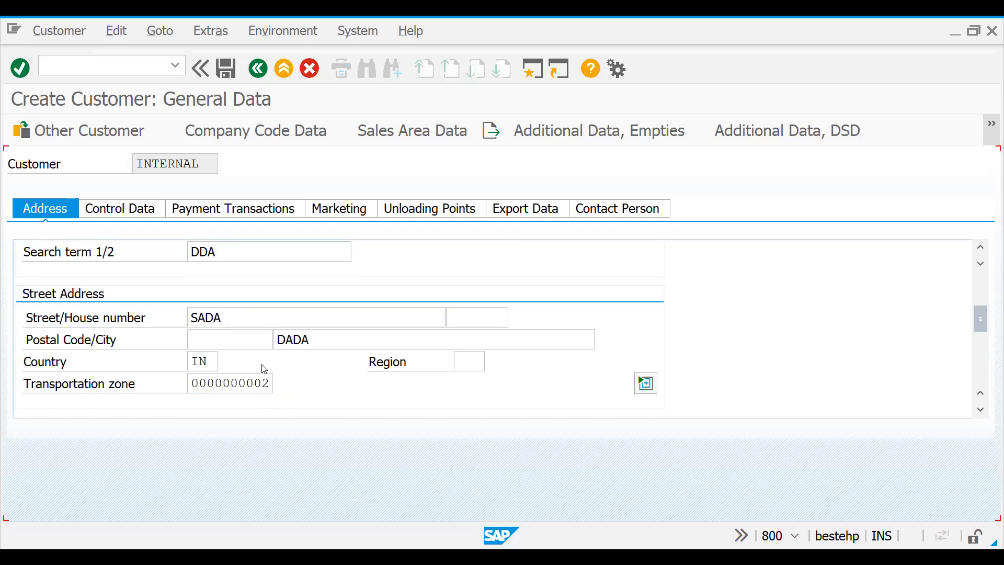
{"action": "key", "text": "Return"}
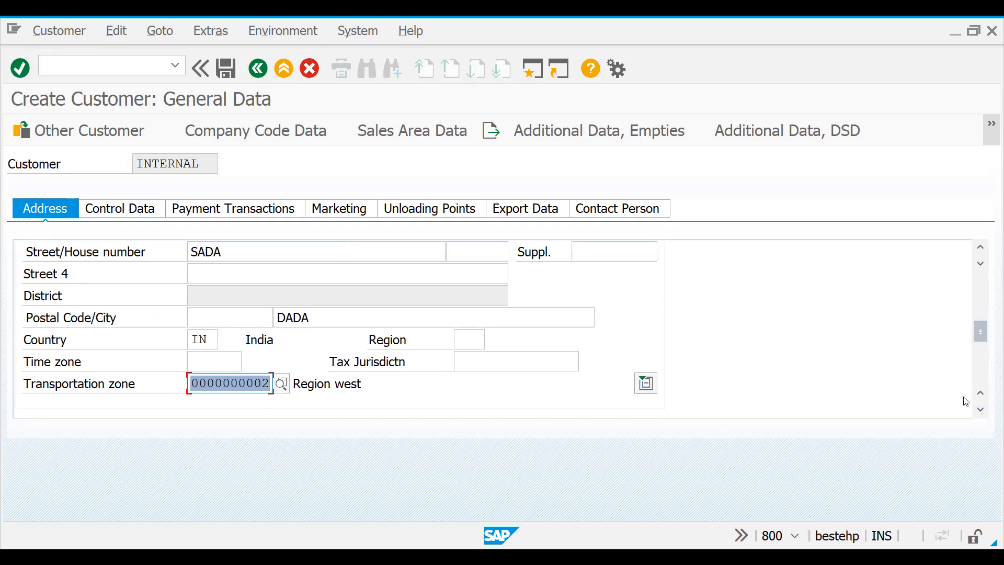
Open the new customer's sales area data and examine the sales district and sales office fields.
{"action": "left_click_drag", "start_coordinate": [981, 332], "coordinate": [990, 277]}
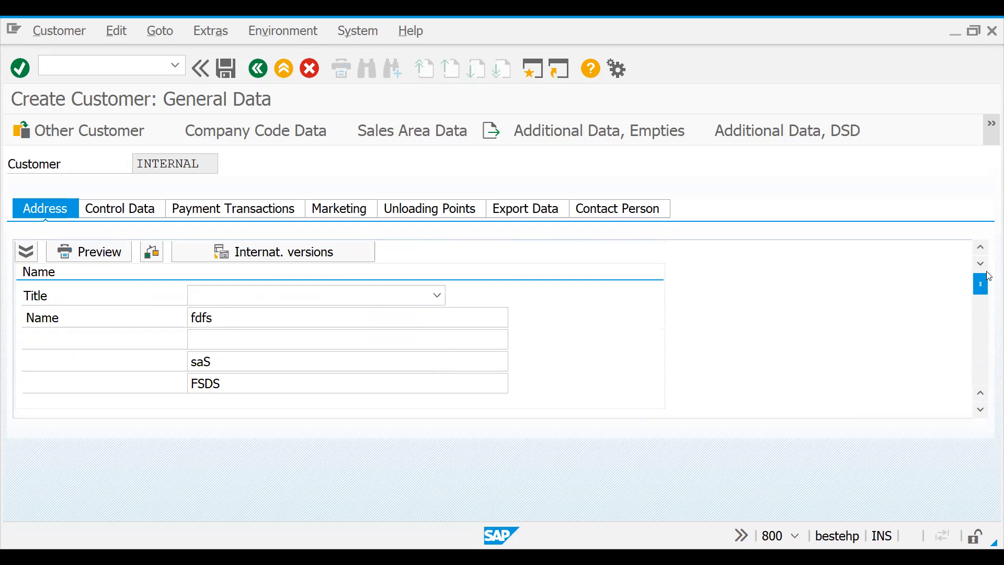
{"action": "left_click", "coordinate": [366, 135]}
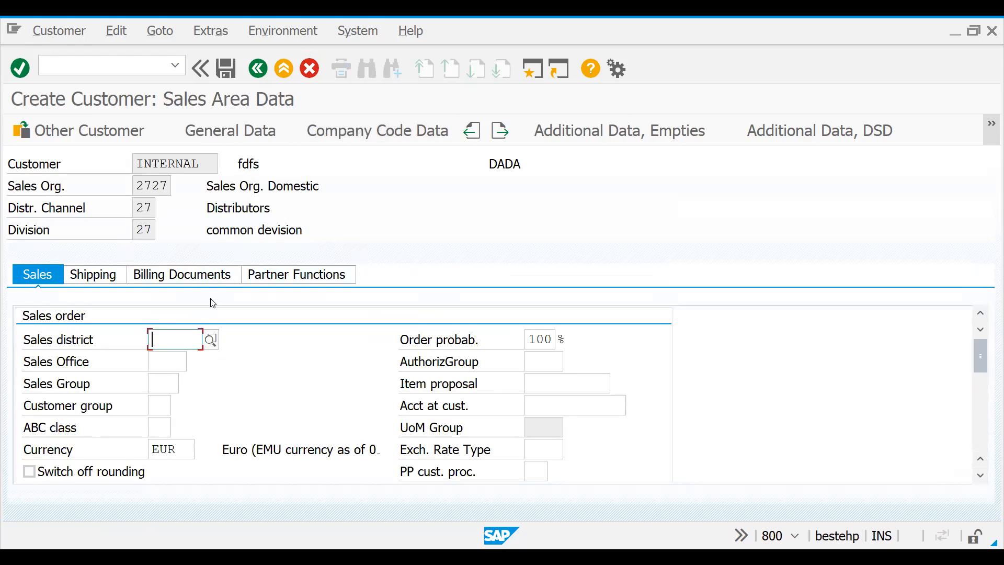
{"action": "left_click", "coordinate": [173, 360]}
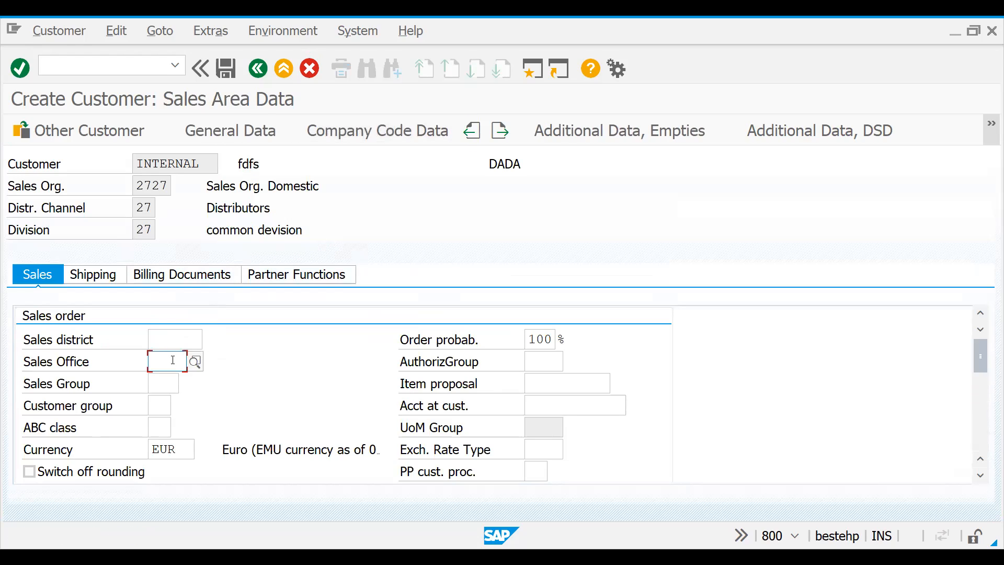
{"action": "left_click", "coordinate": [174, 342]}
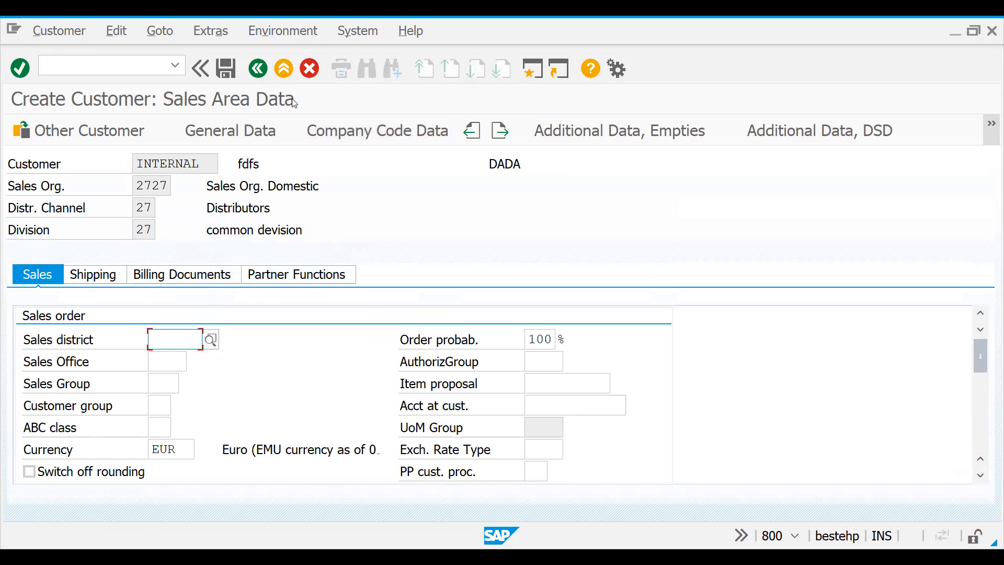
Set the customer pricing procedure to 1 in the sales area data and return to the general data.
{"action": "left_click", "coordinate": [231, 134]}
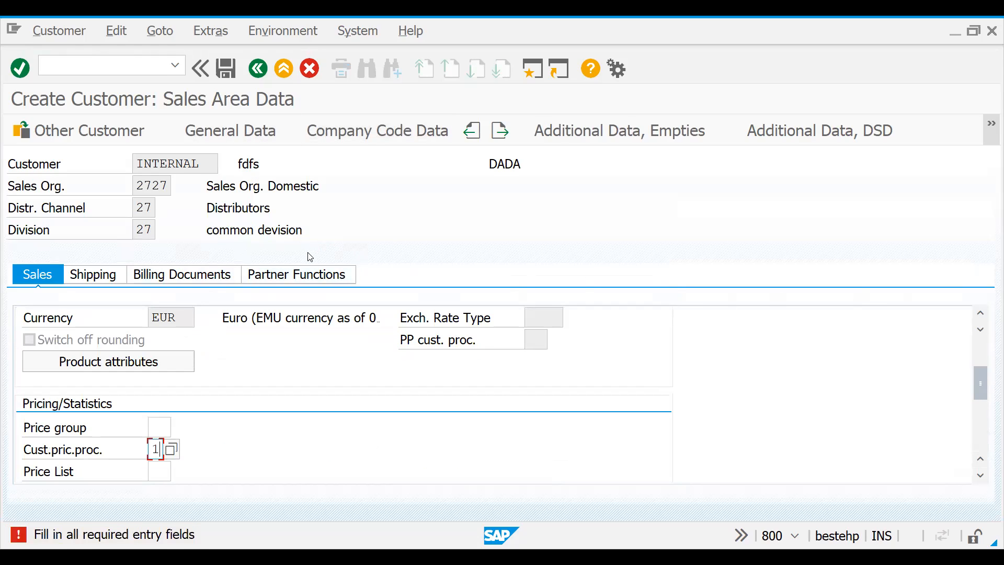
{"action": "type", "text": "1"}
{"action": "key", "text": "Return"}
{"action": "left_click", "coordinate": [248, 130]}
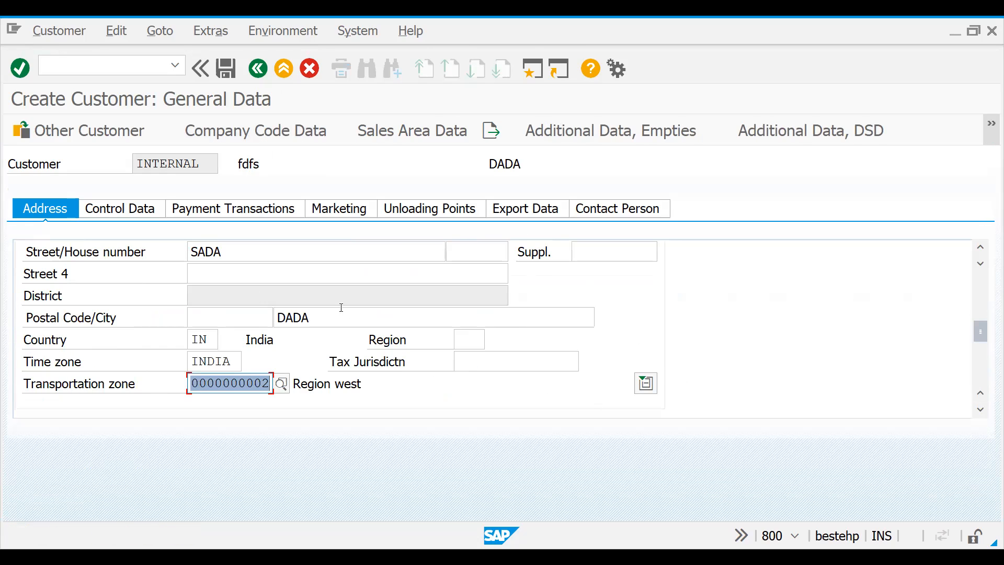
Check whether the District and Street 4 fields of the customer's address accept entries.
{"action": "left_click", "coordinate": [321, 293]}
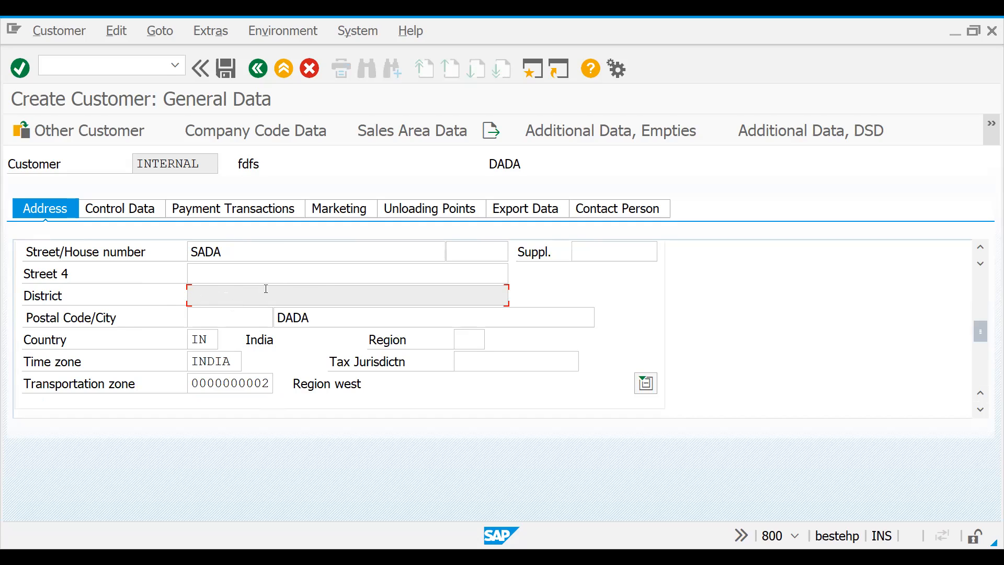
{"action": "left_click", "coordinate": [269, 272]}
{"action": "left_click", "coordinate": [260, 298]}
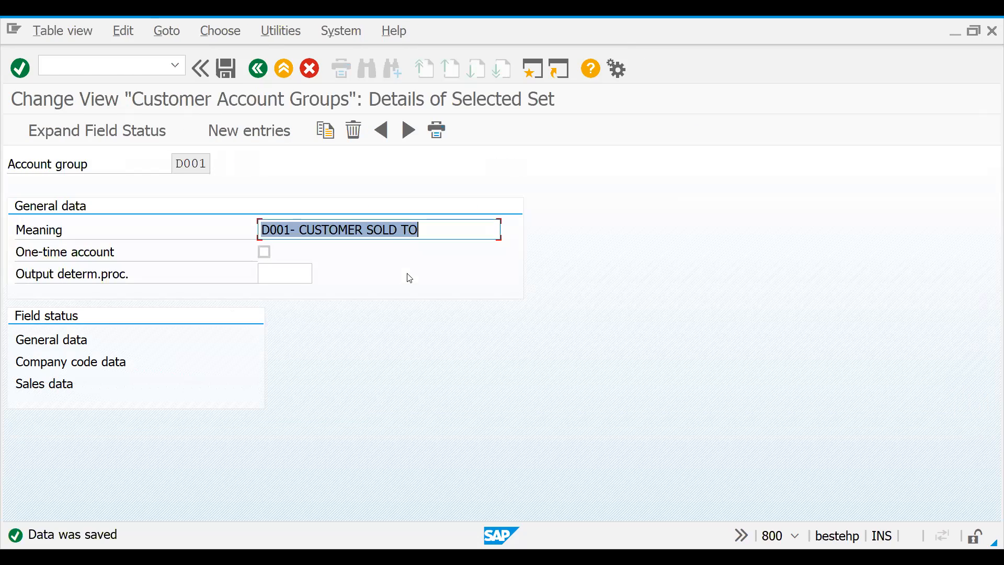
Set Export credit insurance to Suppress in the Insurance group of D001's company code data and save the field status.
{"action": "double_click", "coordinate": [53, 369]}
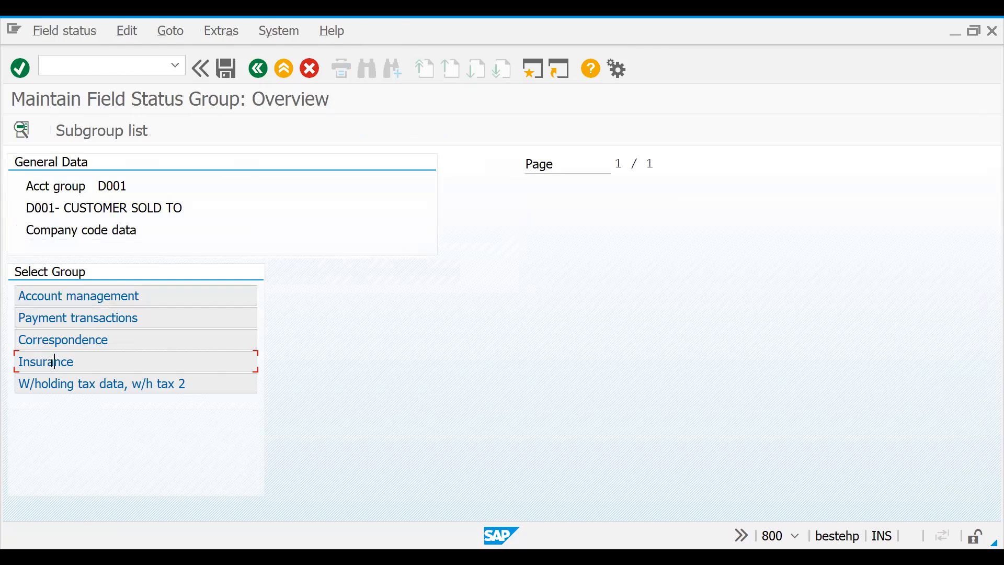
{"action": "double_click", "coordinate": [77, 323]}
{"action": "left_click", "coordinate": [257, 70]}
{"action": "double_click", "coordinate": [50, 362]}
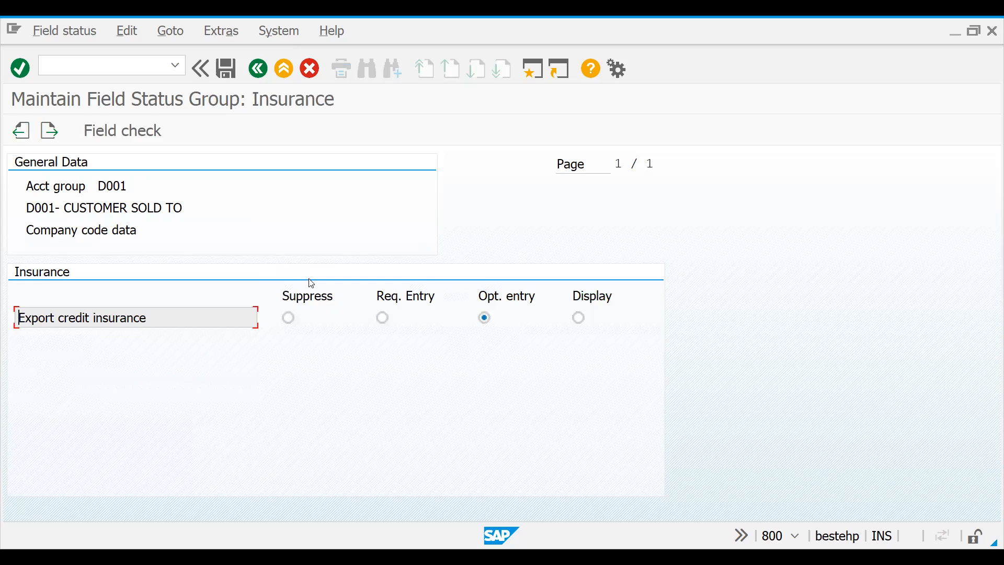
{"action": "left_click", "coordinate": [289, 318]}
{"action": "left_click", "coordinate": [290, 318]}
{"action": "left_click", "coordinate": [233, 70]}
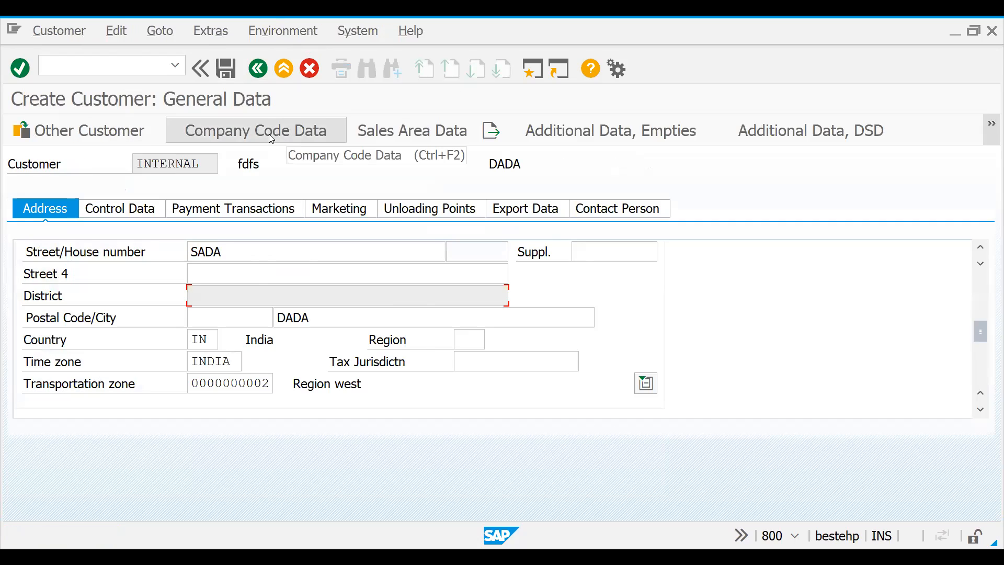
Check the open customer's company code data, then restart XD01 and begin a new customer in account group D001.
{"action": "left_click", "coordinate": [272, 138]}
{"action": "left_click", "coordinate": [69, 65]}
{"action": "type", "text": "/NXD01"}
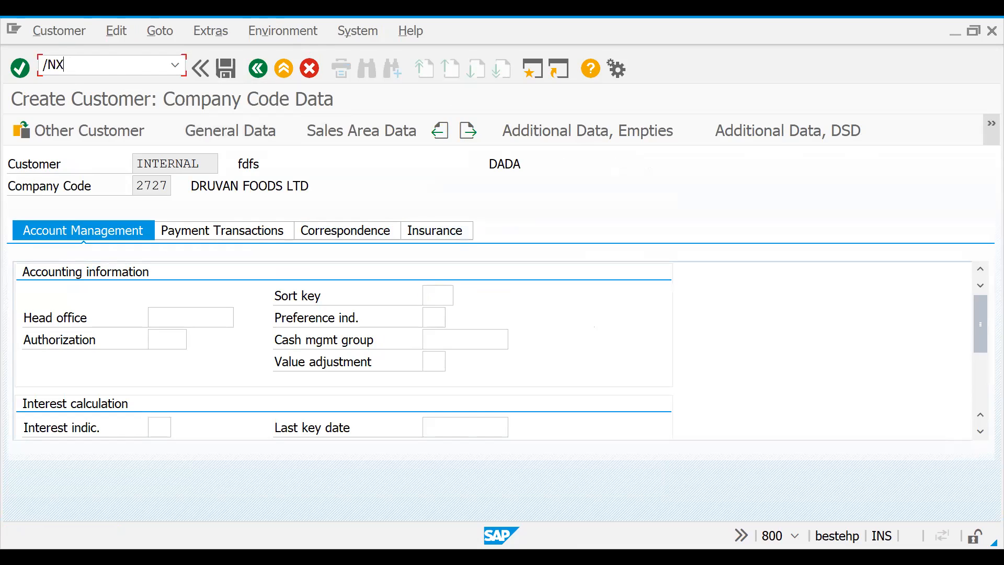
{"action": "key", "text": "Return"}
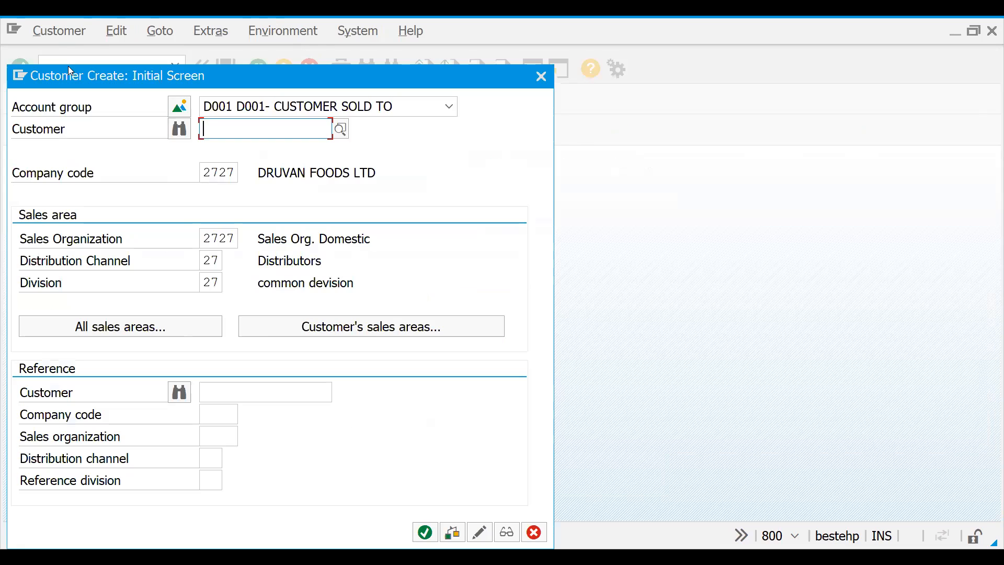
{"action": "key", "text": "Return"}
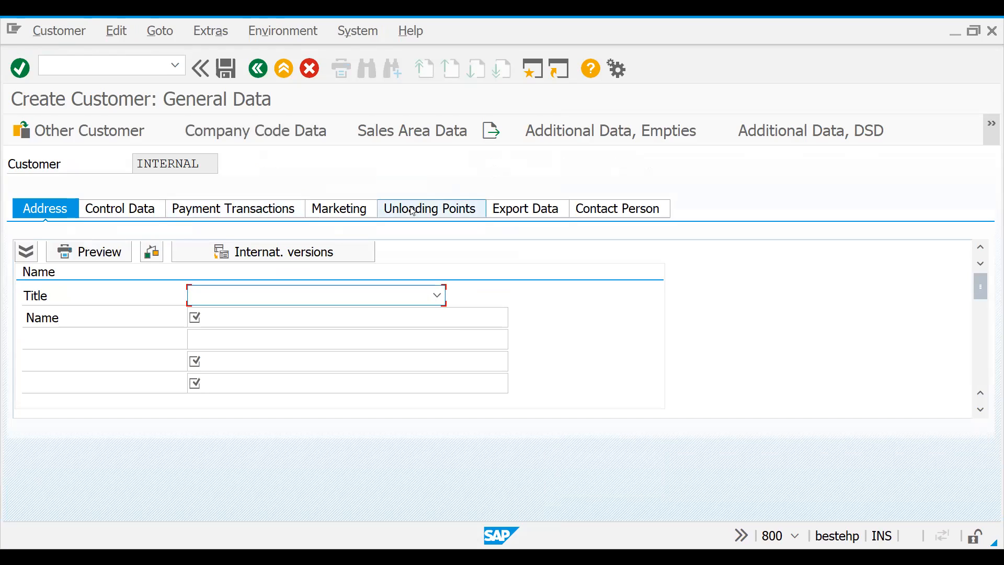
Enter sdsa, dsds and dsdsd in the required name lines and dsd as the search term.
{"action": "left_click", "coordinate": [291, 141]}
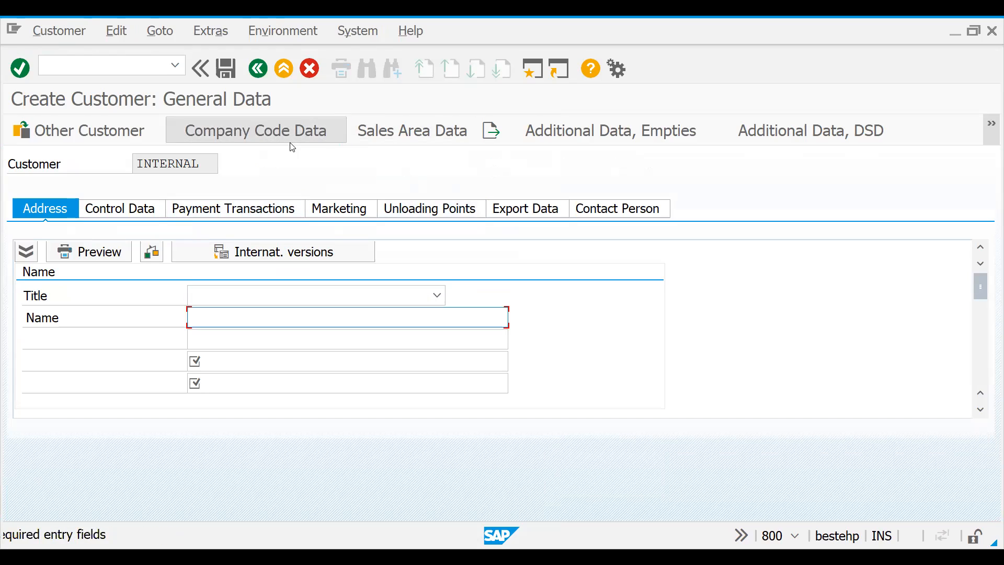
{"action": "type", "text": "sdsa"}
{"action": "key", "text": "Tab"}
{"action": "key", "text": "Tab"}
{"action": "type", "text": "dsds"}
{"action": "key", "text": "Tab"}
{"action": "key", "text": "Tab"}
{"action": "type", "text": "dsd"}
{"action": "key", "text": "Tab"}
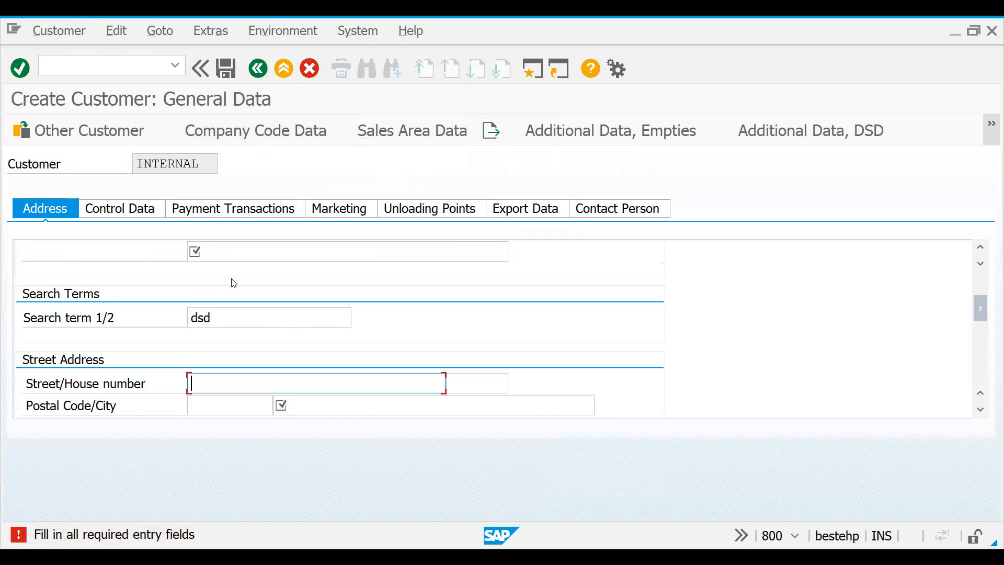
{"action": "left_click", "coordinate": [237, 248]}
{"action": "type", "text": "dsdsd"}
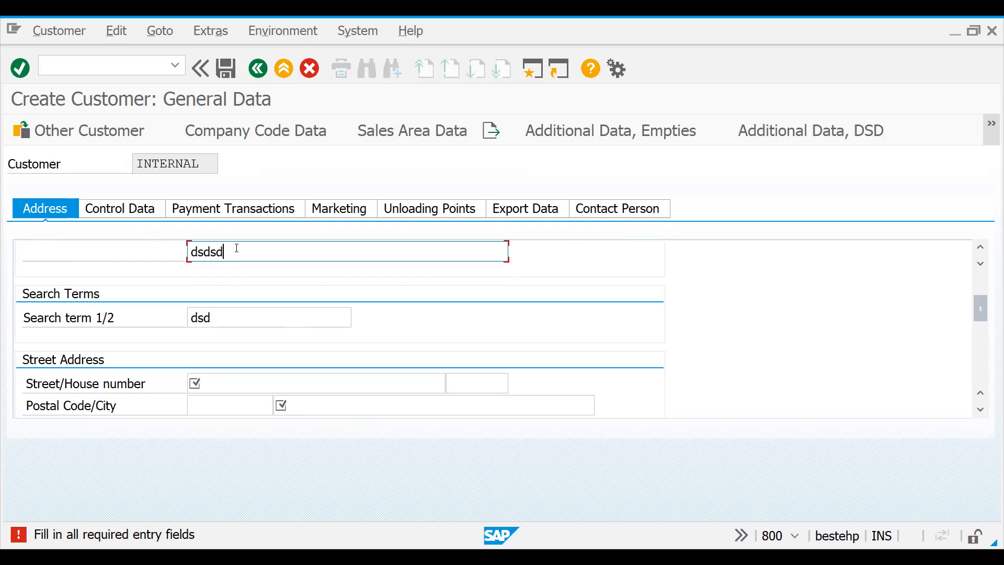
Enter ds as the street and 560098 as the city.
{"action": "left_click", "coordinate": [216, 381]}
{"action": "type", "text": "ds"}
{"action": "left_click", "coordinate": [329, 403]}
{"action": "key", "text": "Down"}
{"action": "key", "text": "Down"}
{"action": "key", "text": "Down"}
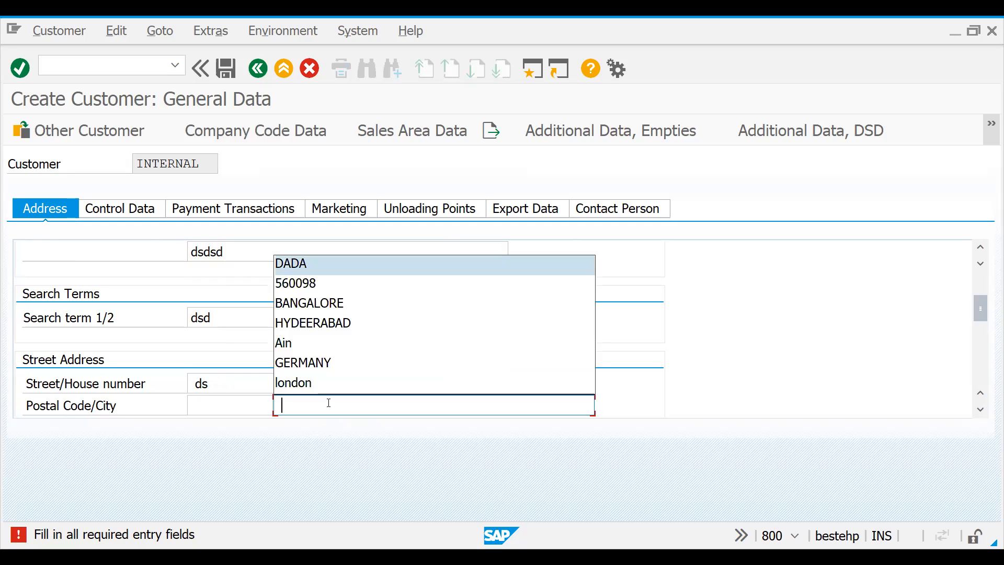
{"action": "key", "text": "Return"}
{"action": "key", "text": "Return"}
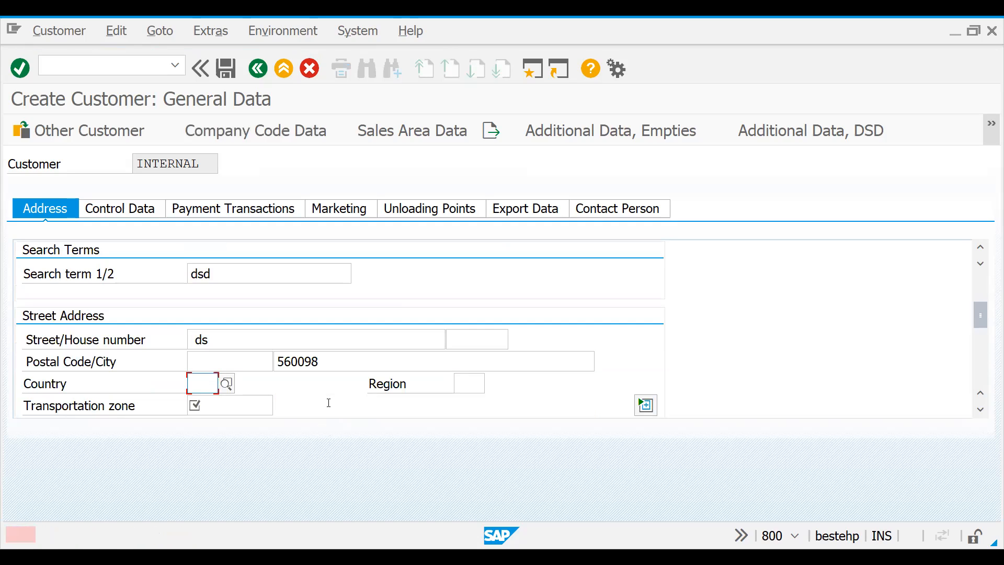
{"action": "key", "text": "Down"}
{"action": "key", "text": "Down"}
{"action": "key", "text": "Return"}
{"action": "key", "text": "Down"}
{"action": "key", "text": "Down"}
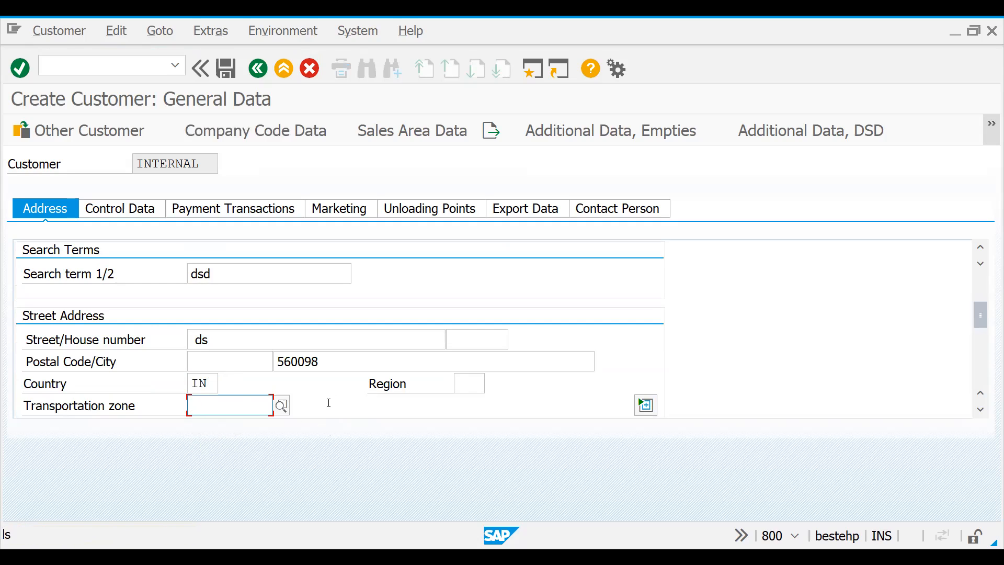
{"action": "key", "text": "Return"}
{"action": "key", "text": "Return"}
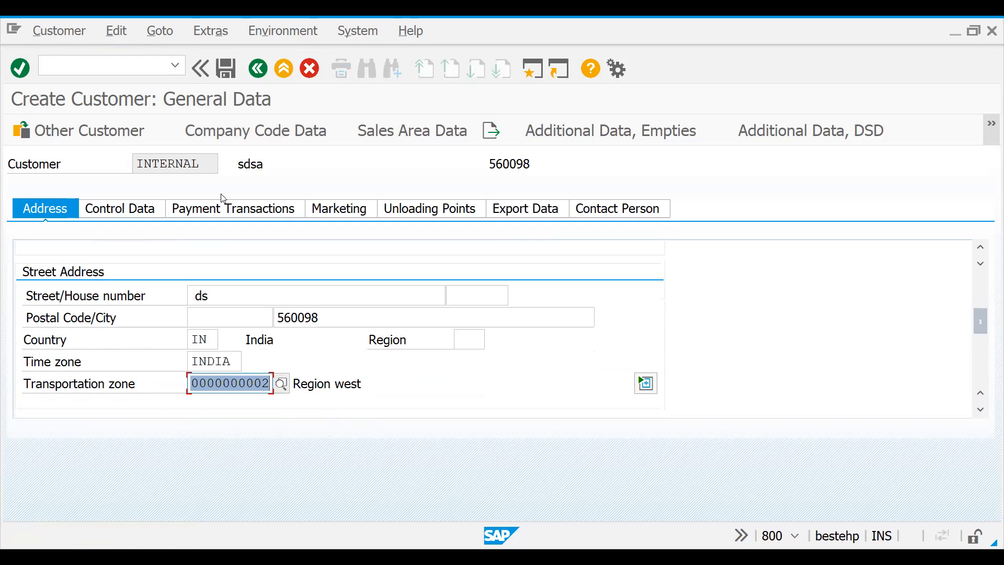
Examine which sections the new customer's company code data offers, and leave customer creation.
{"action": "left_click", "coordinate": [272, 136]}
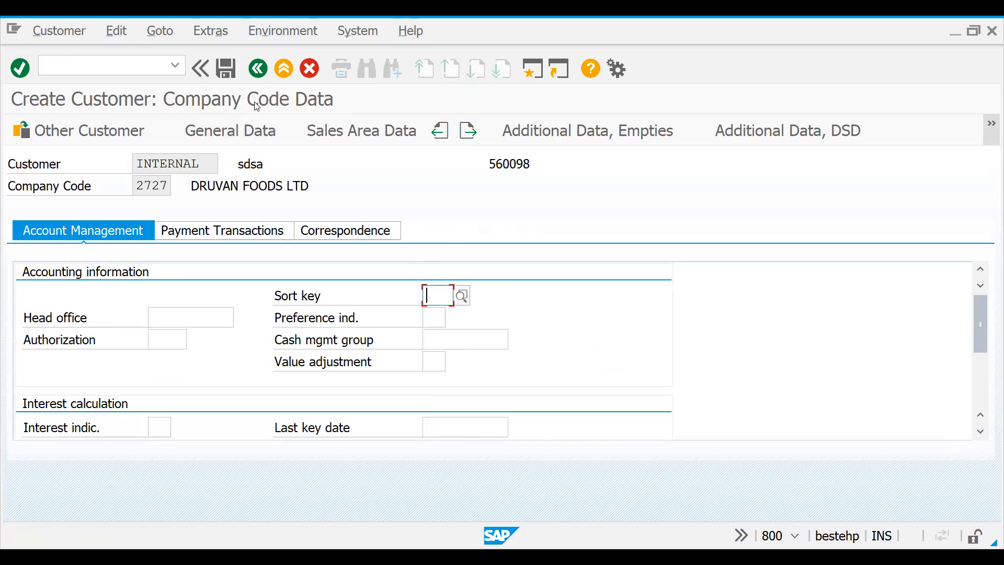
{"action": "left_click", "coordinate": [261, 74]}
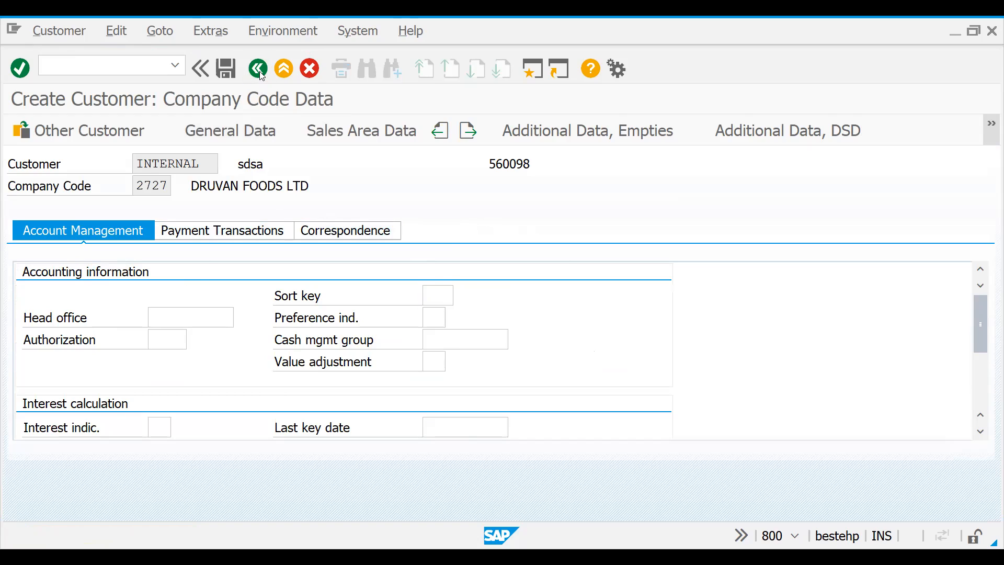
{"action": "left_click", "coordinate": [369, 375]}
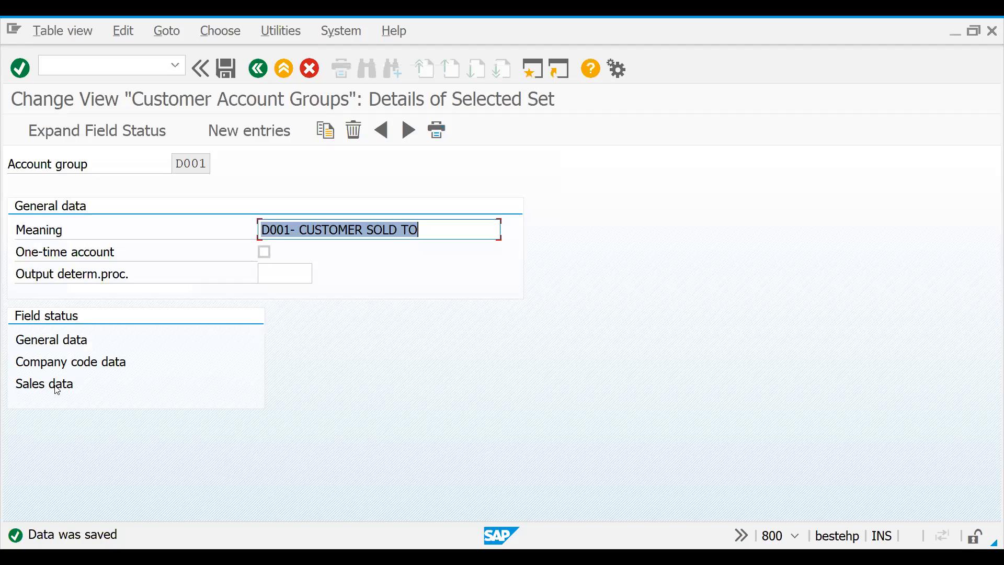
Set Shipping condits/POD relevance to optional entry in the Shipping group of D001's sales data.
{"action": "double_click", "coordinate": [60, 384]}
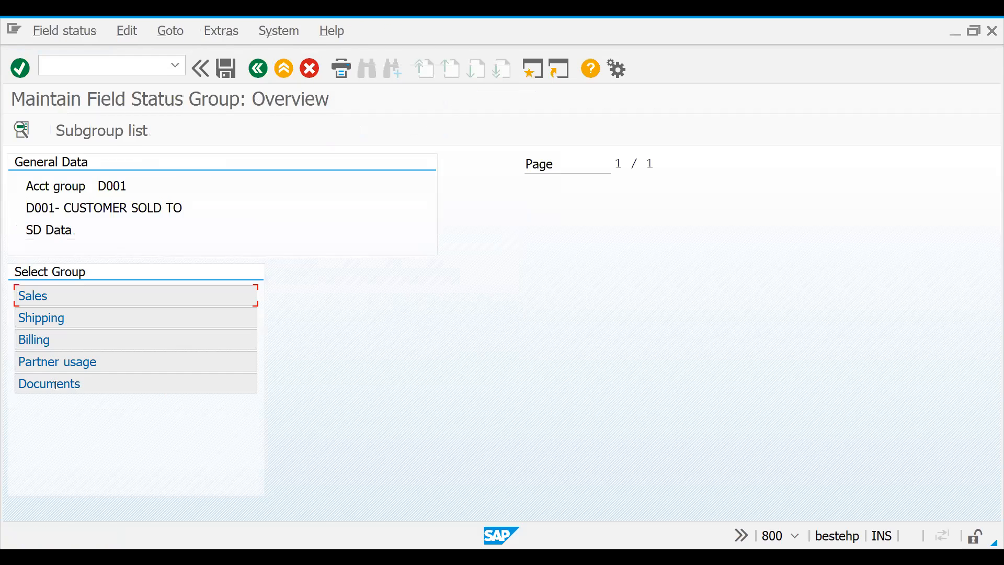
{"action": "double_click", "coordinate": [59, 317]}
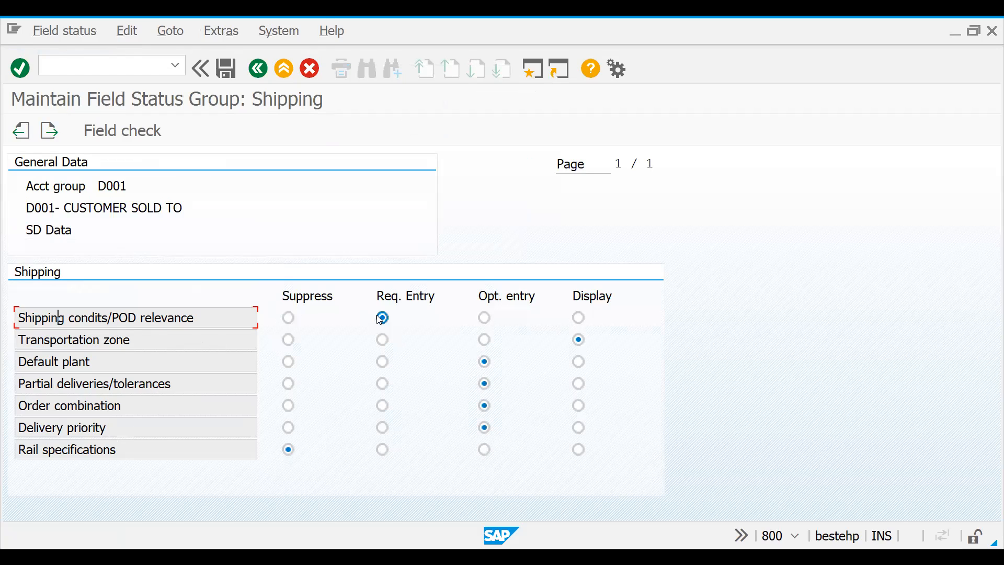
{"action": "left_click", "coordinate": [485, 320]}
{"action": "left_click", "coordinate": [259, 68]}
{"action": "left_click", "coordinate": [258, 68]}
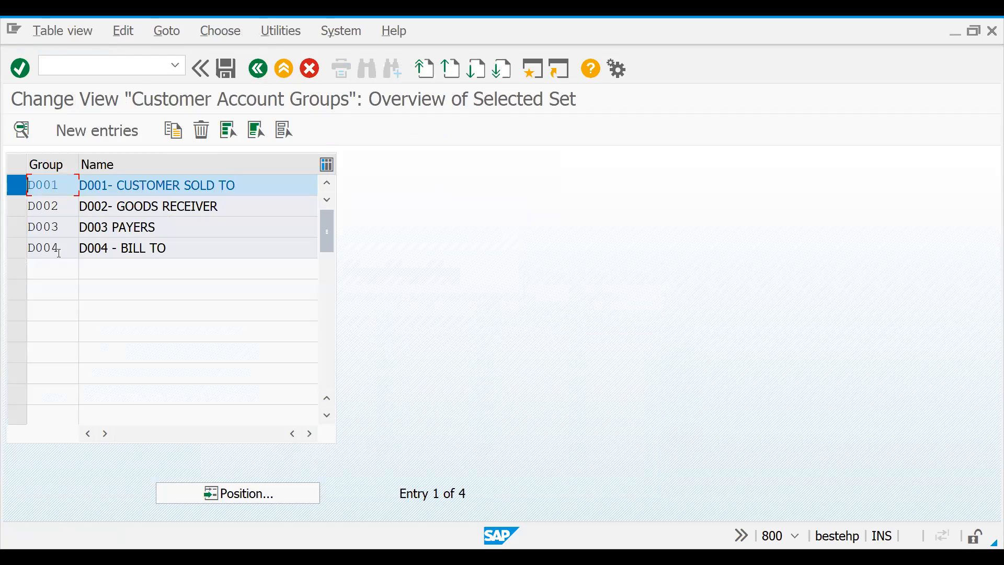
Examine the Address field status in the general data of account group D002 and return to the group list.
{"action": "left_click", "coordinate": [20, 202]}
{"action": "left_click", "coordinate": [20, 202]}
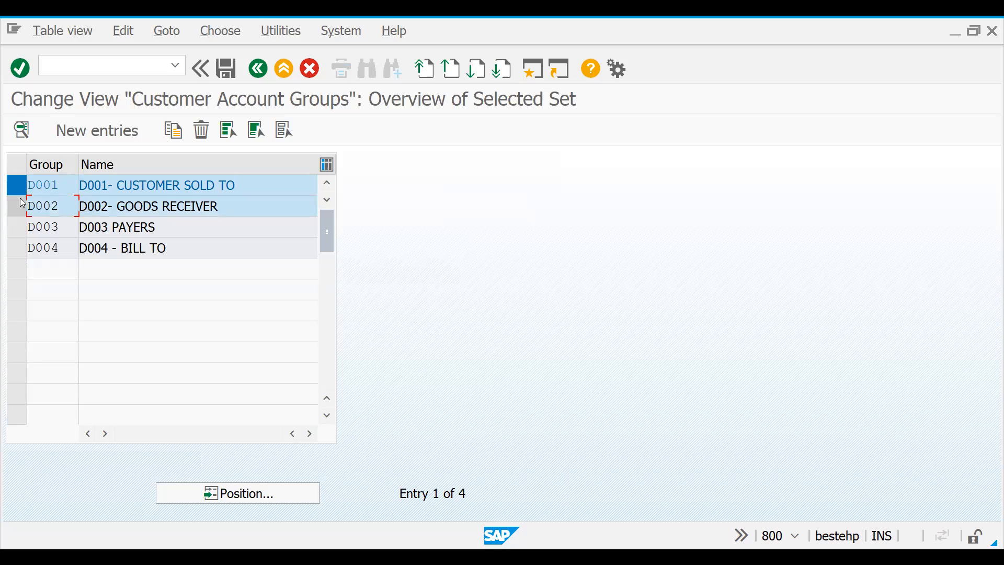
{"action": "left_click", "coordinate": [20, 191]}
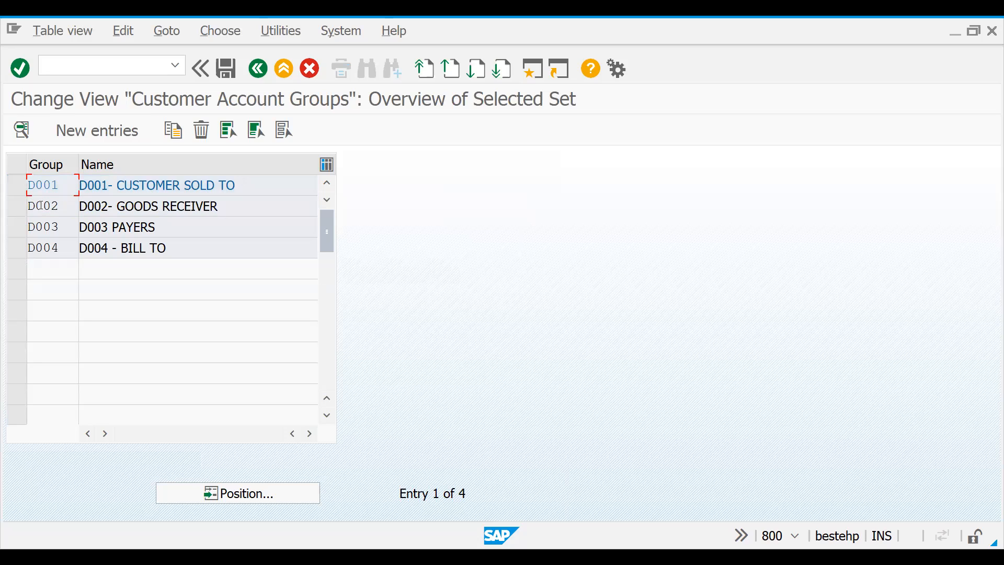
{"action": "double_click", "coordinate": [43, 209]}
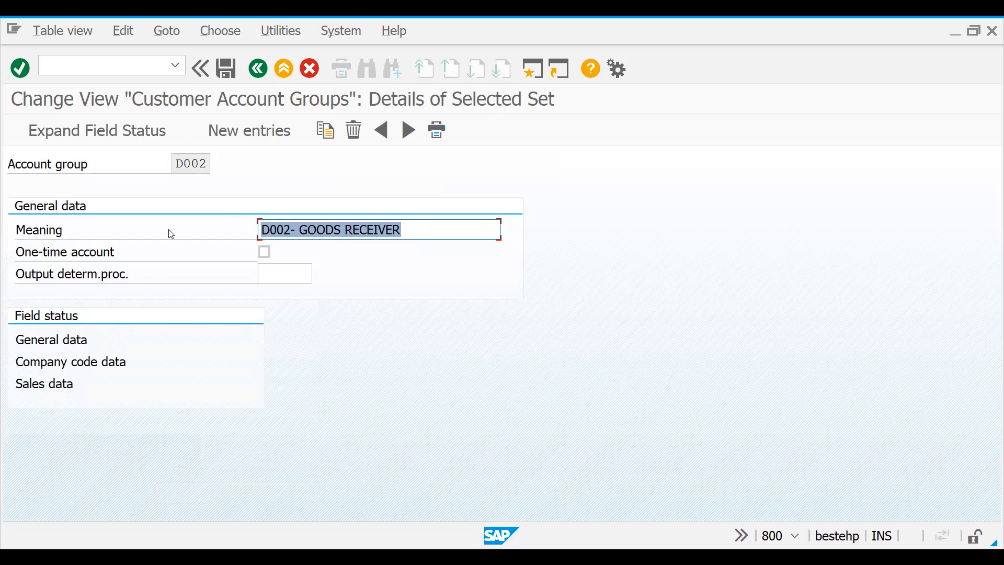
{"action": "double_click", "coordinate": [62, 345]}
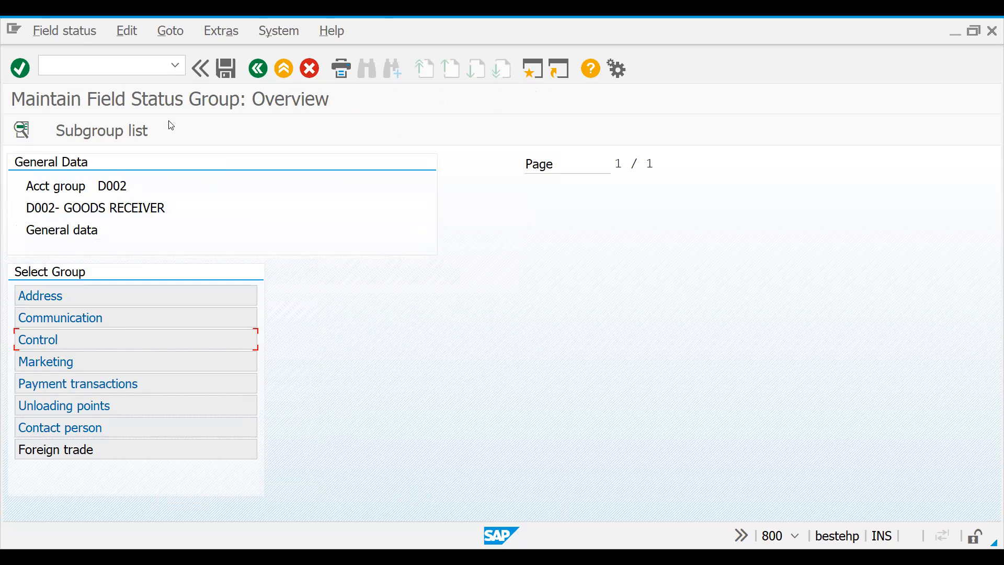
{"action": "double_click", "coordinate": [70, 294]}
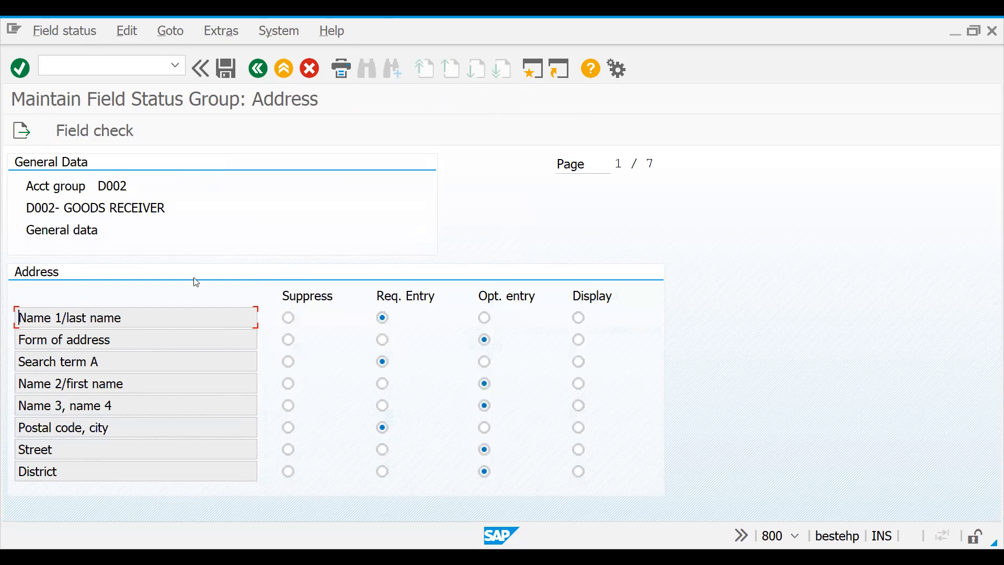
{"action": "left_click", "coordinate": [258, 68]}
{"action": "left_click", "coordinate": [258, 68]}
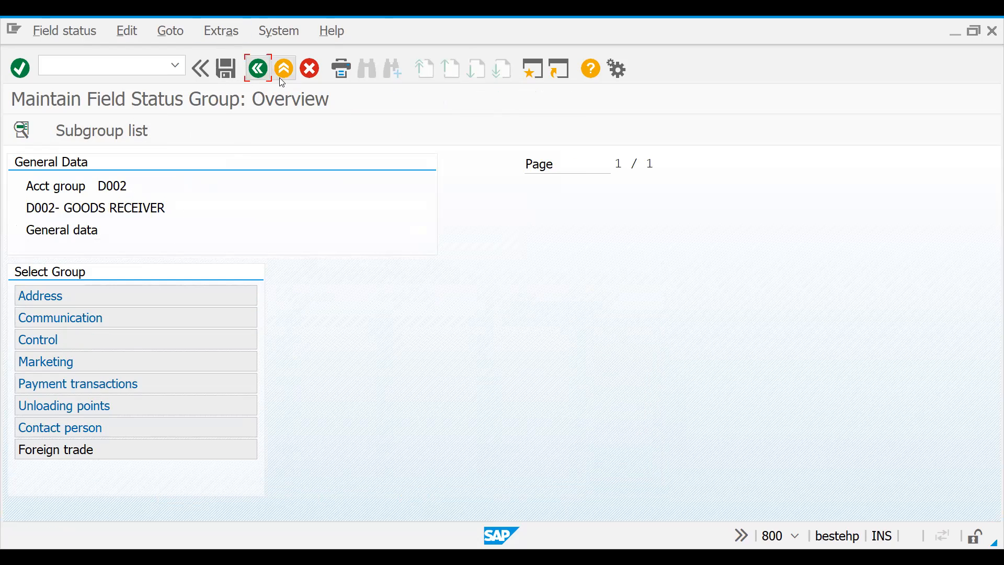
{"action": "left_click", "coordinate": [259, 68]}
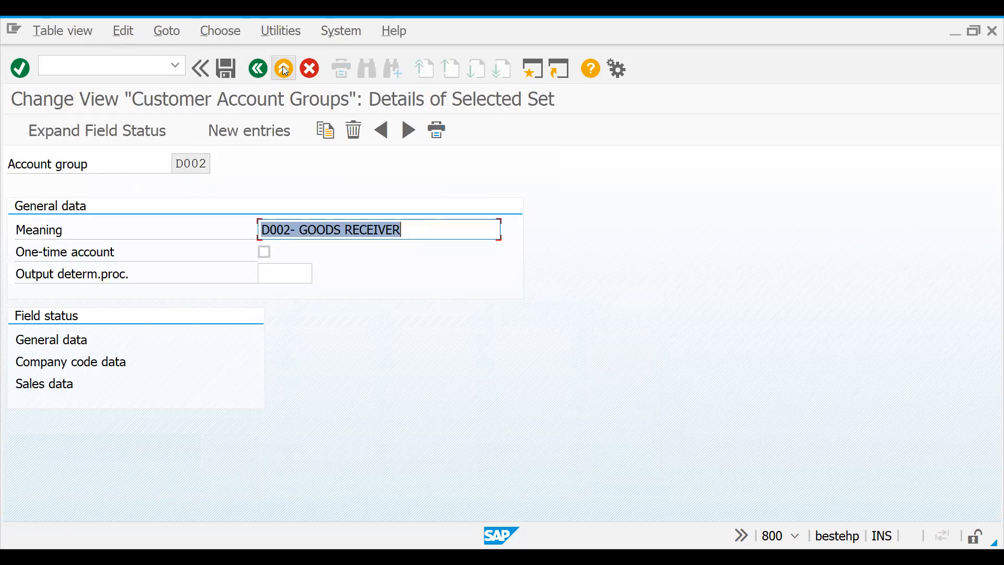
{"action": "key", "text": "F3"}
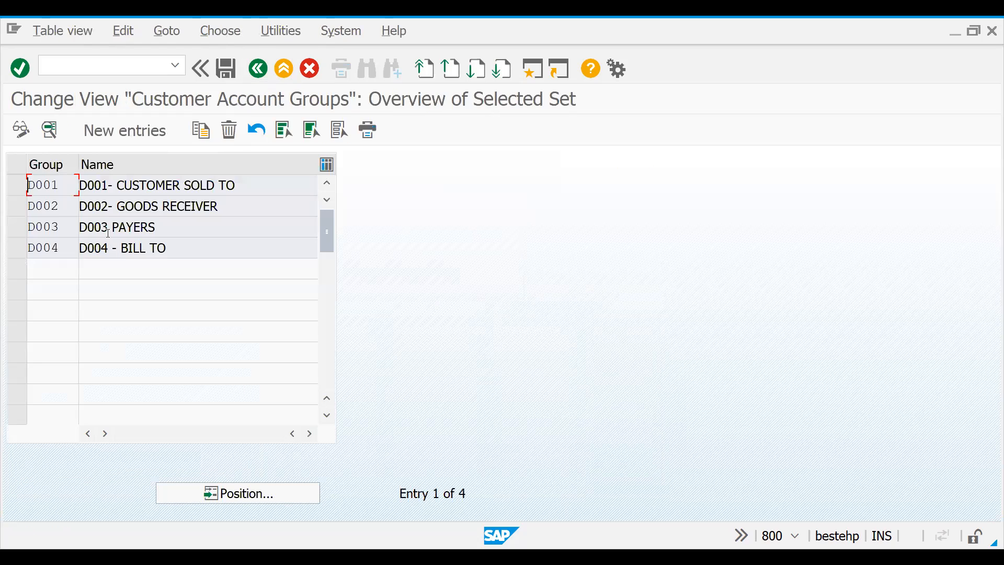
Leave account group maintenance without saving the changes and reopen the overview of all customer account groups.
{"action": "left_click", "coordinate": [258, 69]}
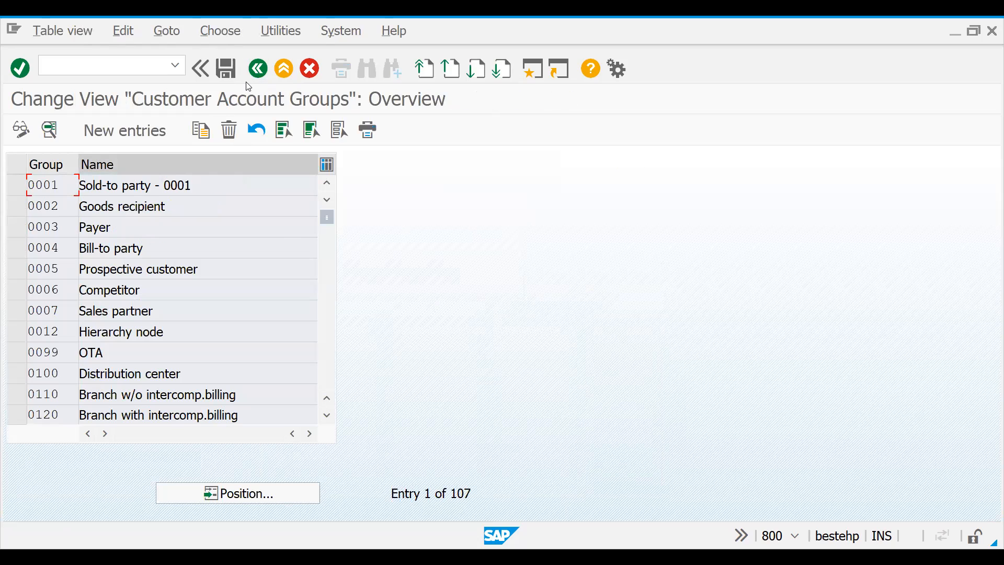
{"action": "left_click", "coordinate": [258, 69]}
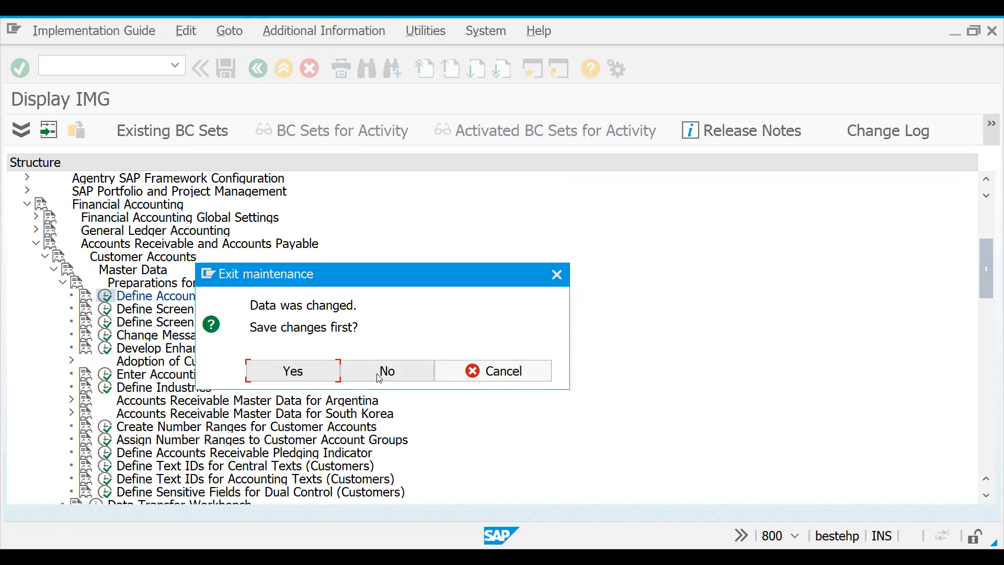
{"action": "left_click", "coordinate": [380, 376]}
{"action": "double_click", "coordinate": [110, 297]}
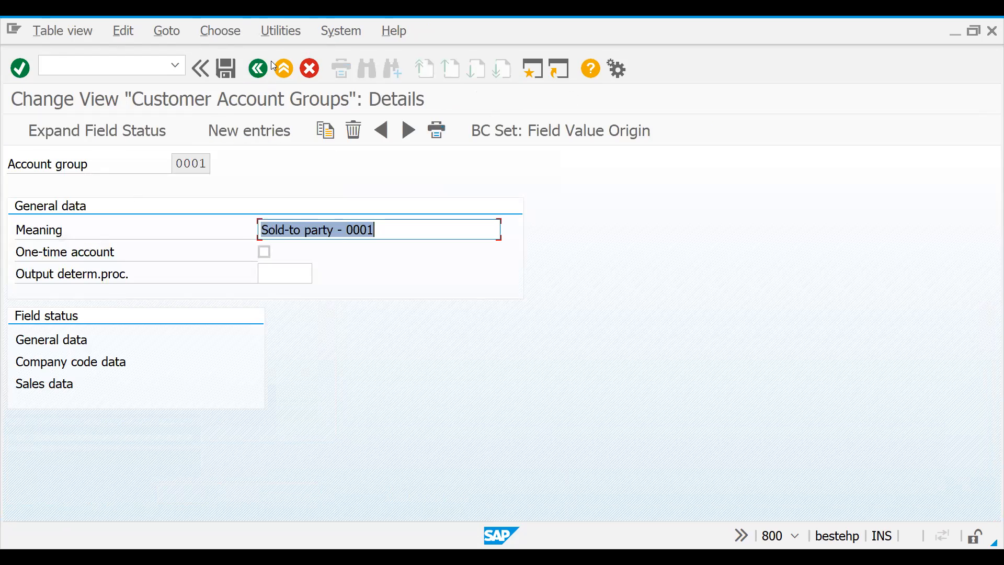
{"action": "left_click", "coordinate": [260, 71]}
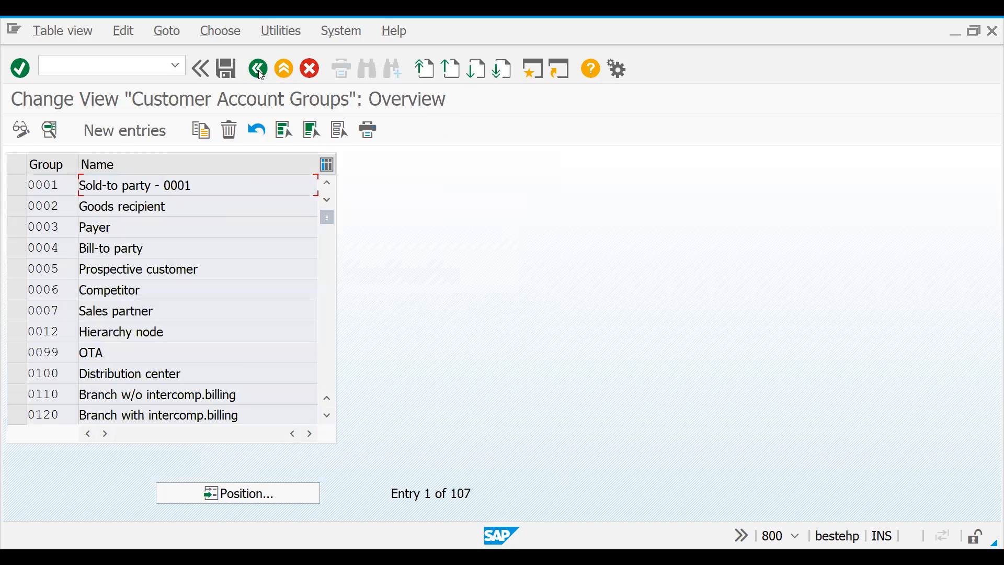
Locate account group D001 in the overview and open the Address field status of its general data.
{"action": "left_click", "coordinate": [227, 489]}
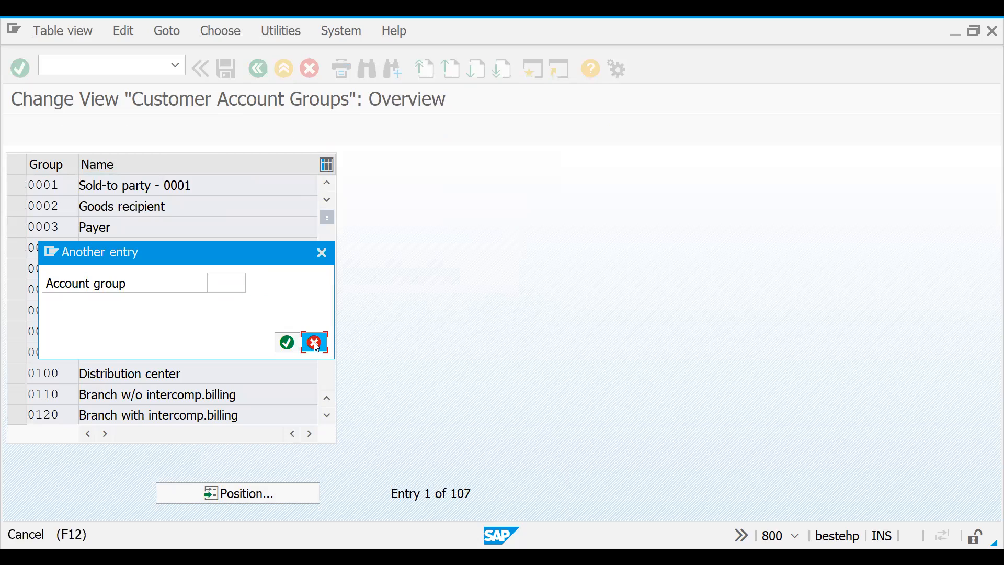
{"action": "left_click", "coordinate": [316, 344]}
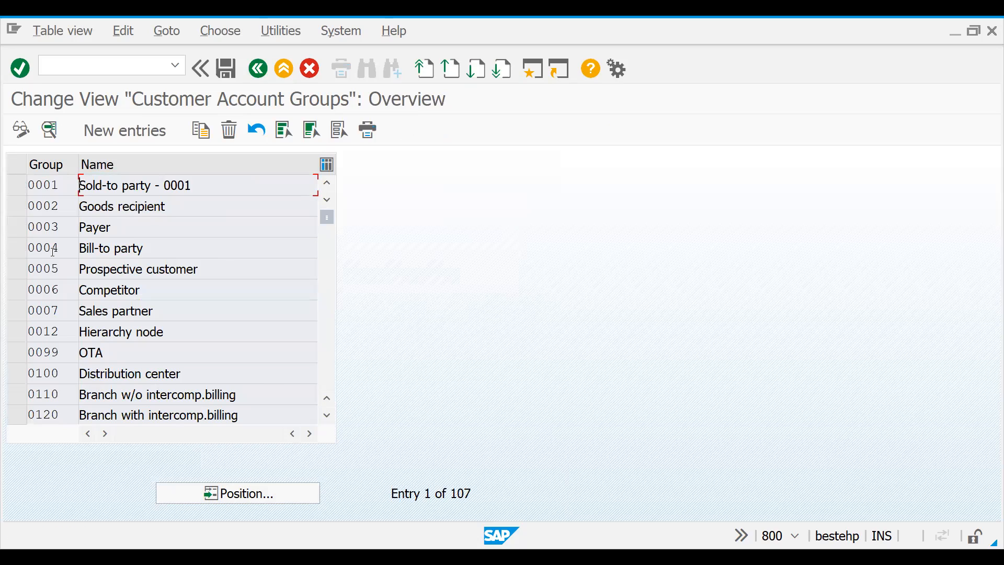
{"action": "left_click", "coordinate": [262, 503]}
{"action": "type", "text": "d001"}
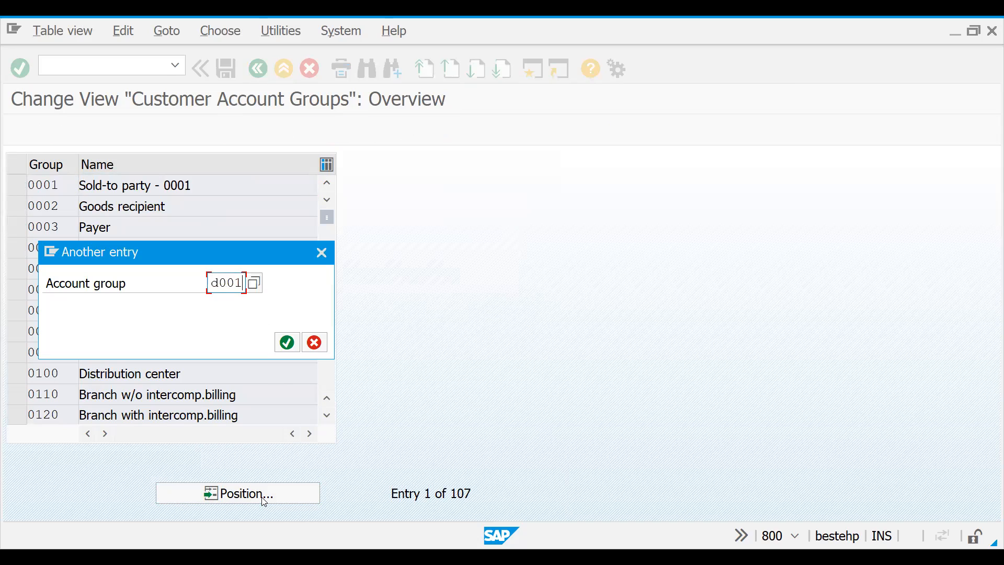
{"action": "key", "text": "Return"}
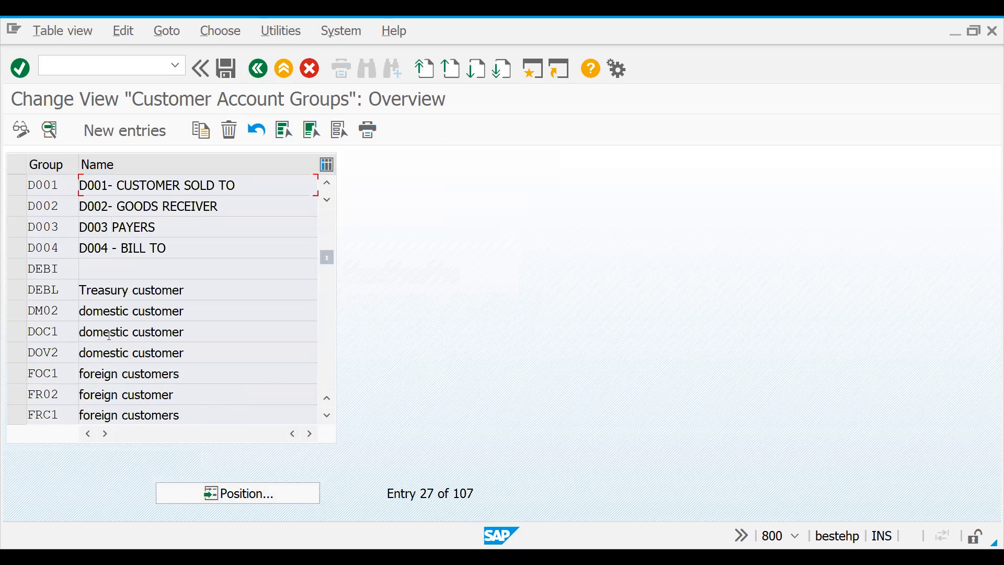
{"action": "left_click", "coordinate": [58, 190]}
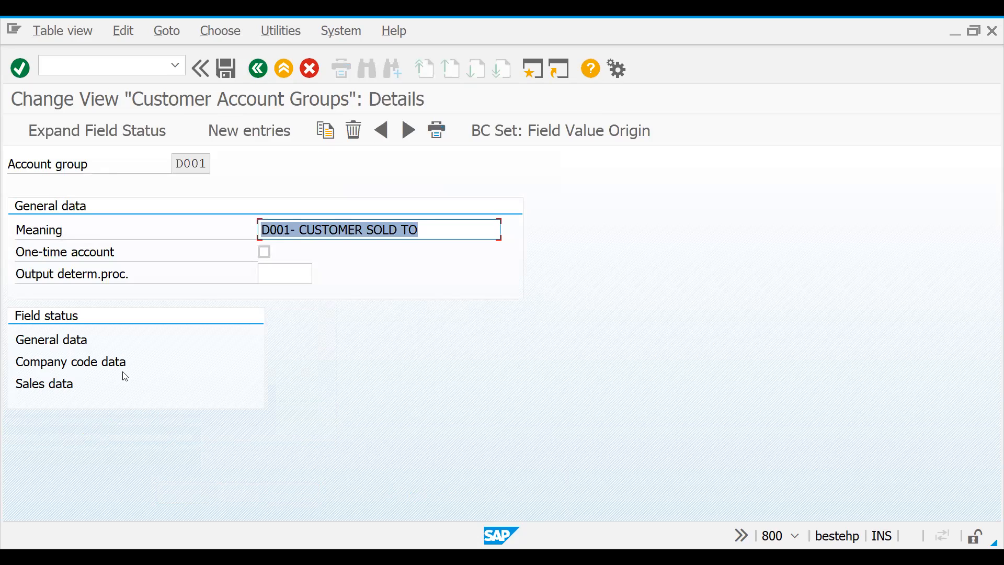
{"action": "double_click", "coordinate": [73, 344]}
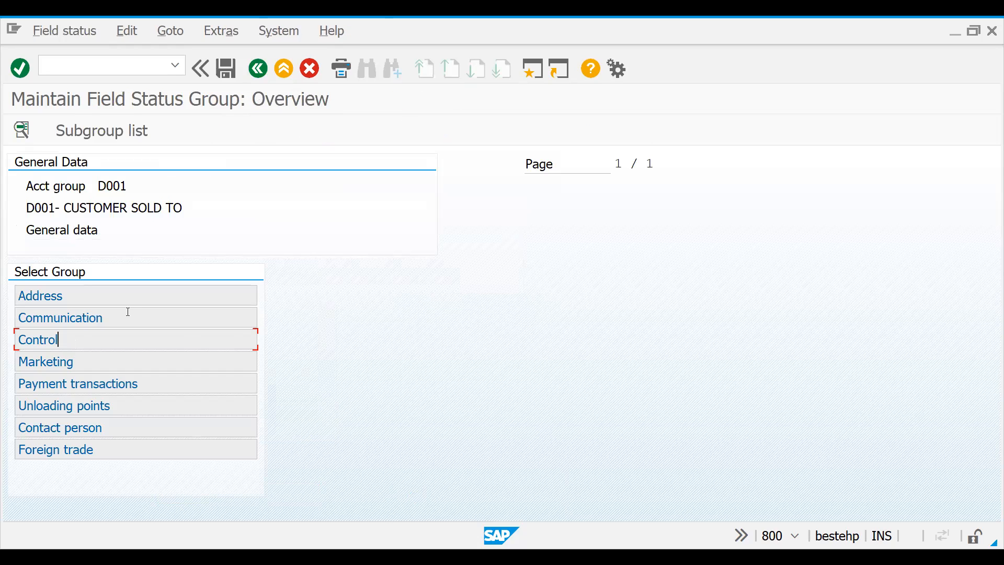
{"action": "double_click", "coordinate": [118, 299]}
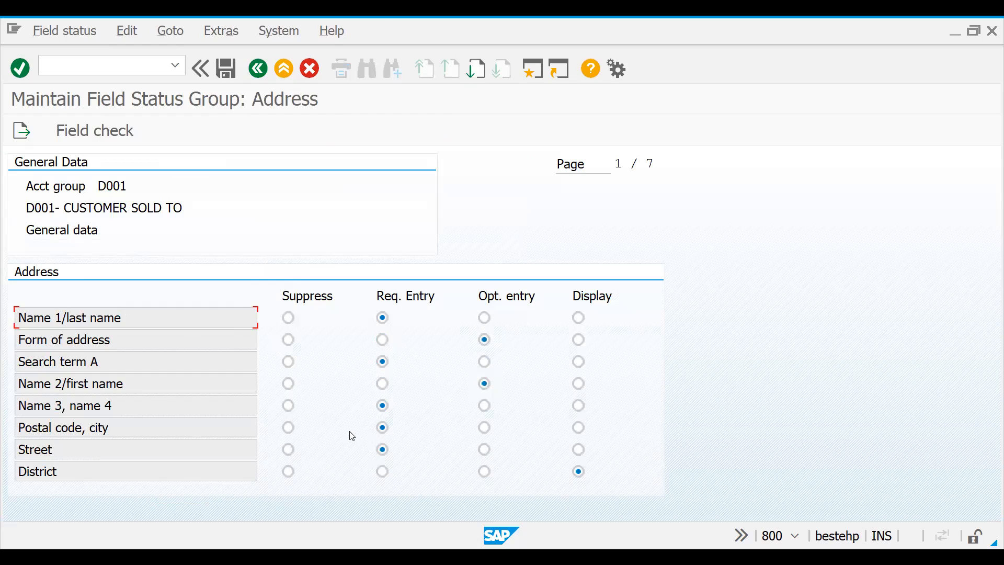
Suppress D001's Name 3/name 4, Postal code/city and Street, make District optional, and set Search term A and Name 1/last name as required.
{"action": "left_click", "coordinate": [293, 407]}
{"action": "left_click", "coordinate": [289, 428]}
{"action": "left_click", "coordinate": [289, 450]}
{"action": "left_click", "coordinate": [487, 473]}
{"action": "left_click", "coordinate": [393, 362]}
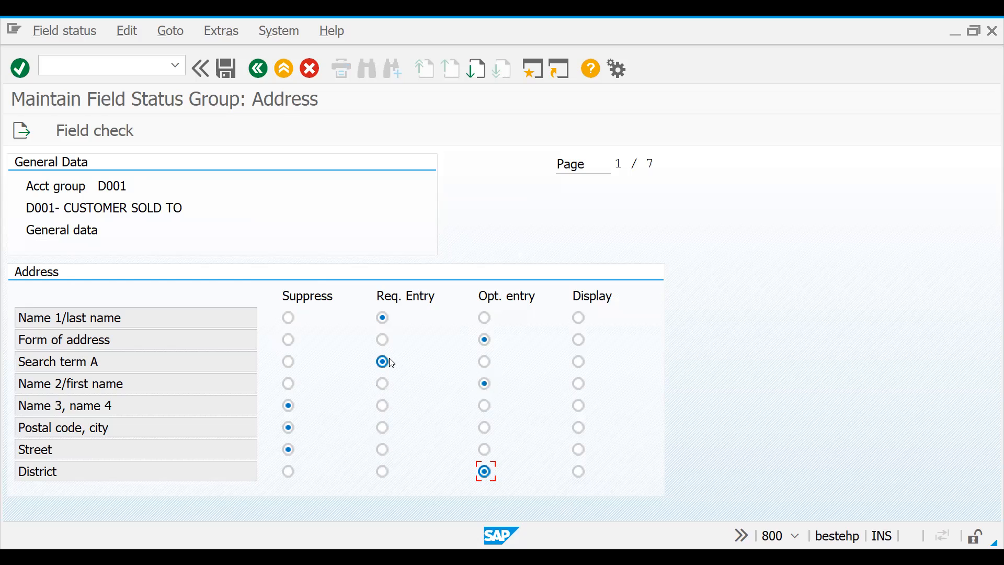
{"action": "left_click", "coordinate": [385, 320]}
Save the D001 field status changes under customizing request DPKK900170 and return to the implementation guide.
{"action": "left_click", "coordinate": [230, 66]}
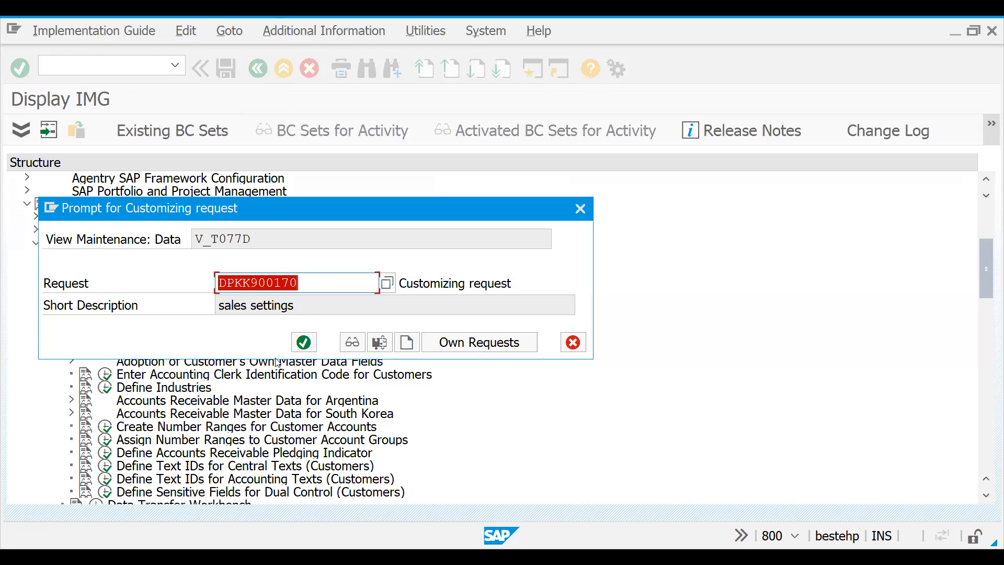
{"action": "key", "text": "Return"}
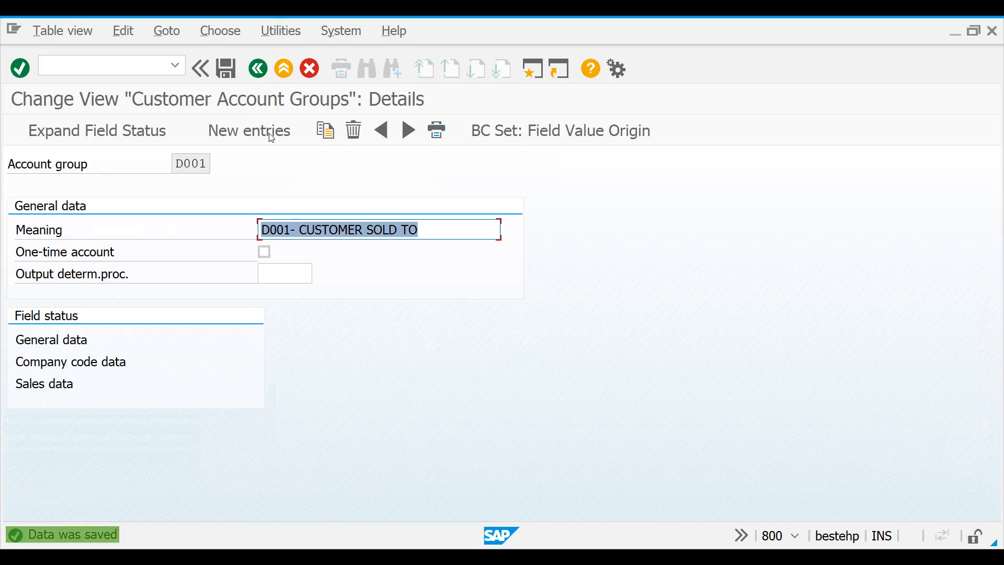
{"action": "left_click", "coordinate": [257, 80]}
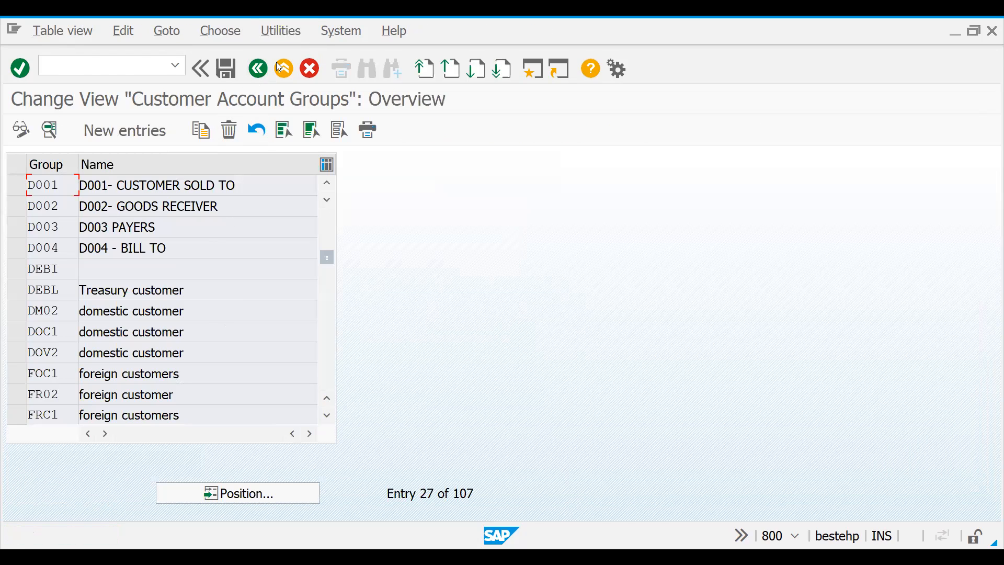
{"action": "left_click", "coordinate": [259, 69]}
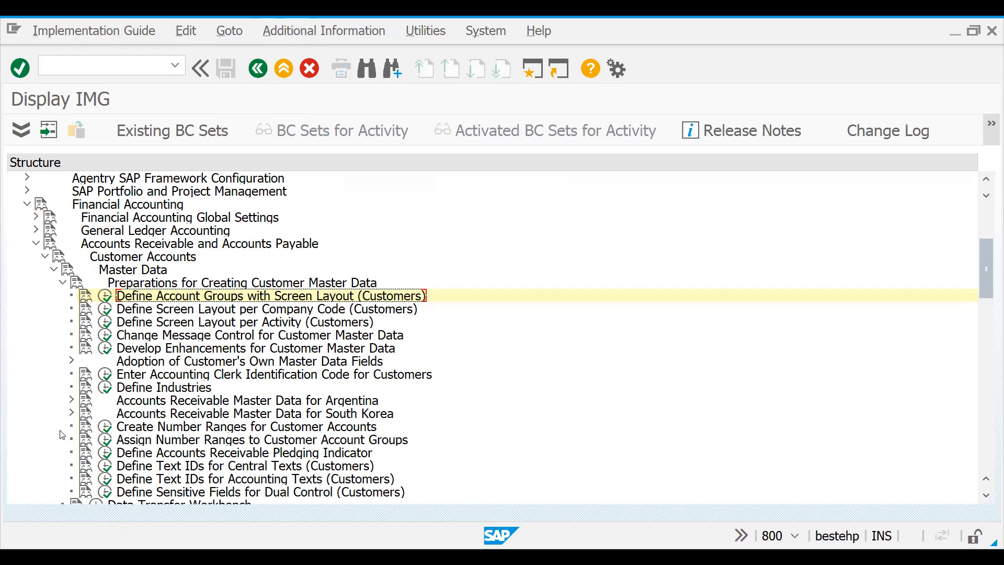
Open number range creation for customer accounts and view the customer intervals in display mode and in change mode.
{"action": "left_click", "coordinate": [142, 431]}
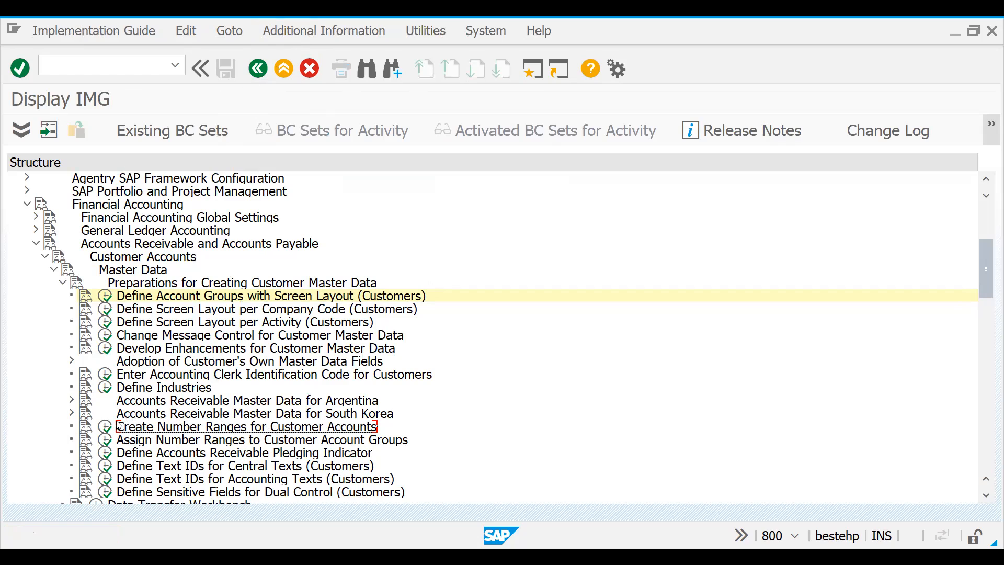
{"action": "left_click", "coordinate": [106, 427]}
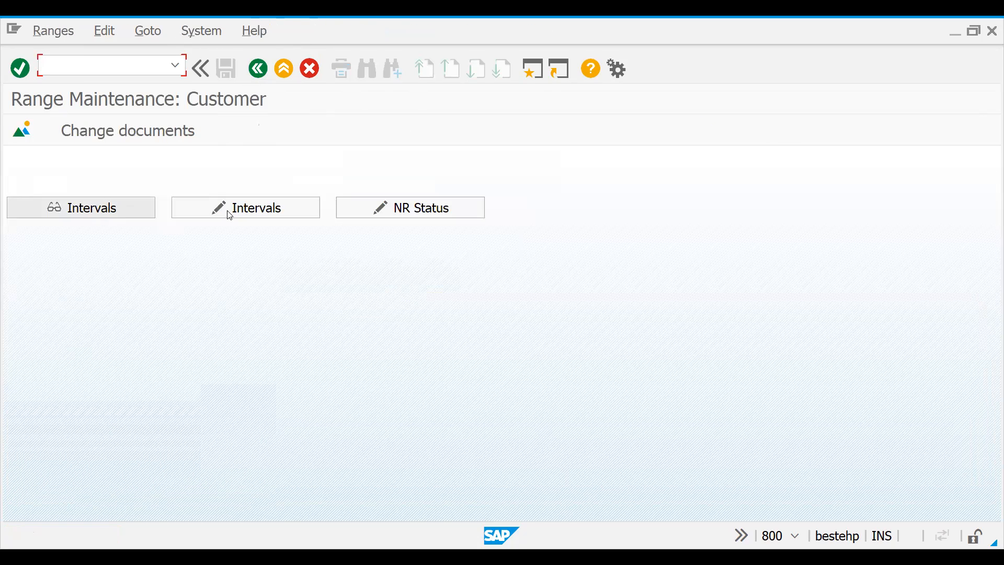
{"action": "left_click", "coordinate": [128, 206]}
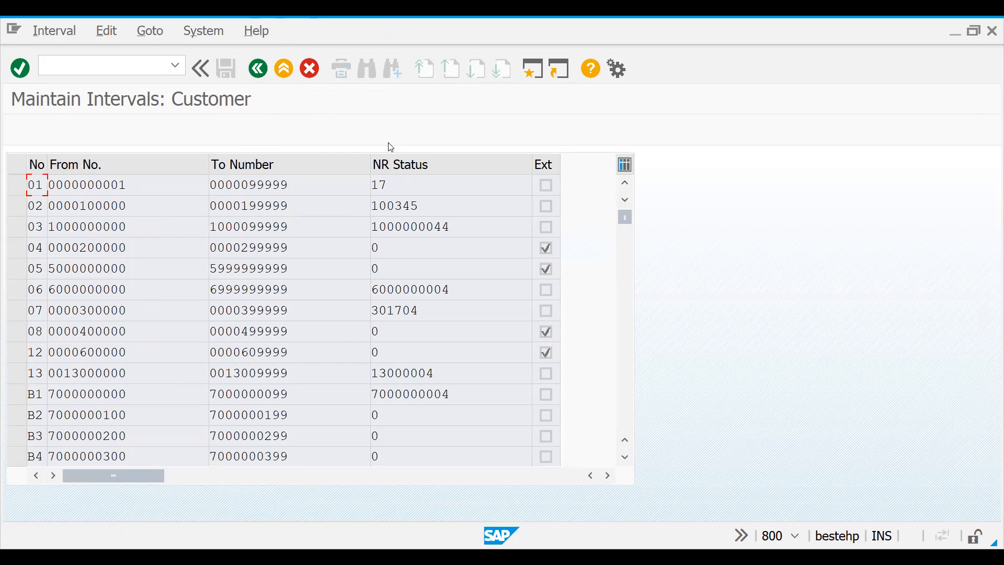
{"action": "left_click", "coordinate": [257, 70]}
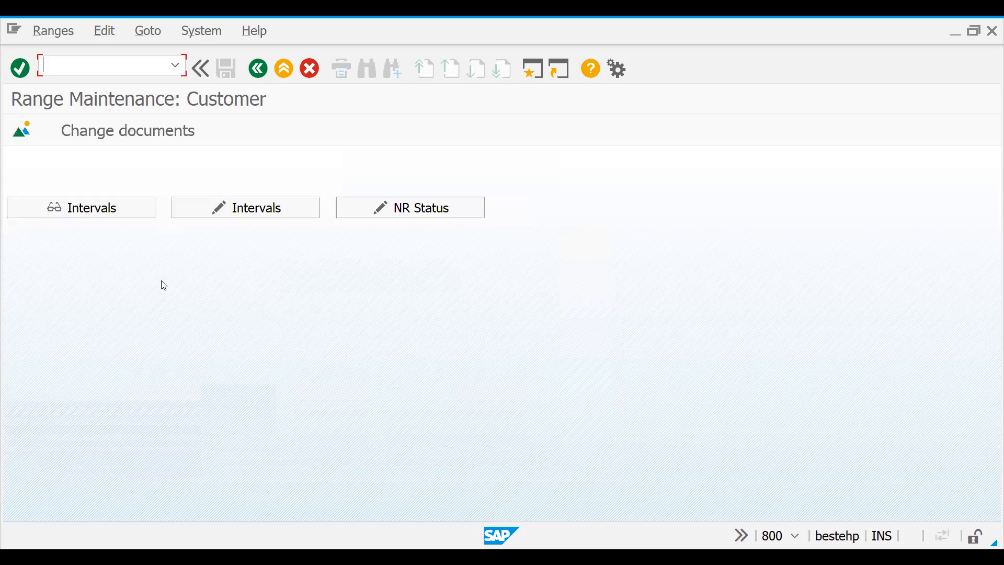
{"action": "left_click", "coordinate": [239, 217]}
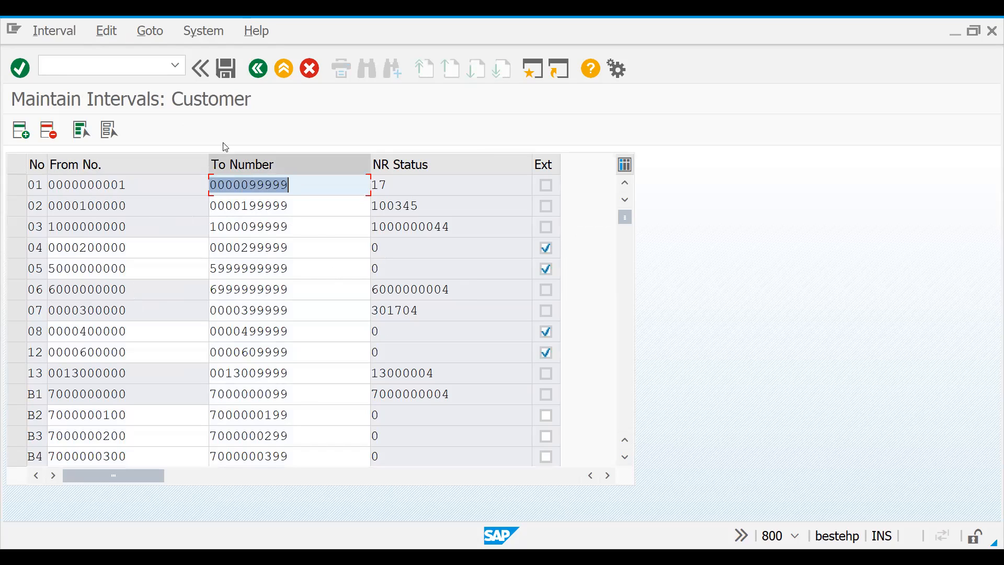
{"action": "left_click", "coordinate": [258, 68]}
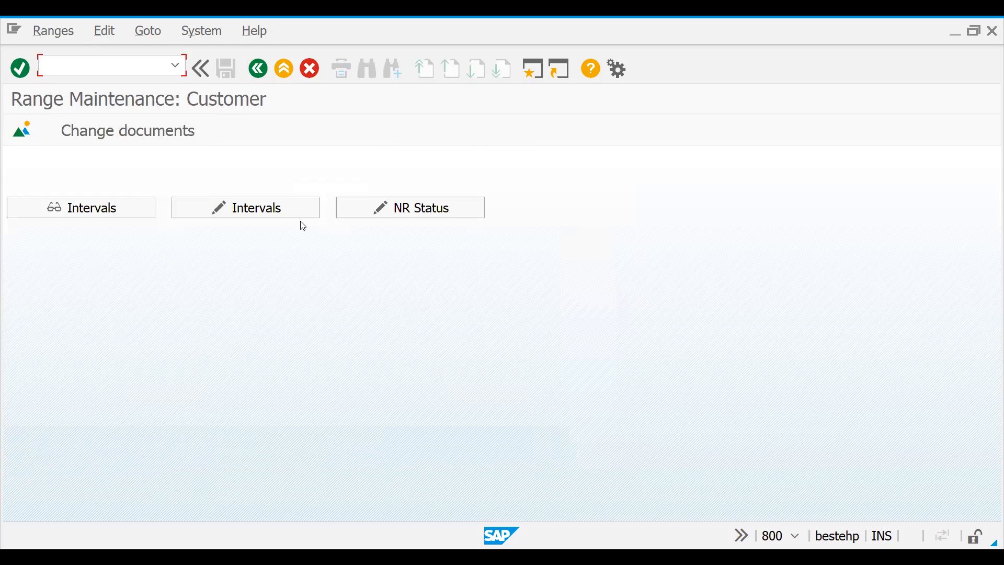
Examine the number range status of customer intervals 01 and 02 and return to range maintenance.
{"action": "left_click", "coordinate": [366, 214]}
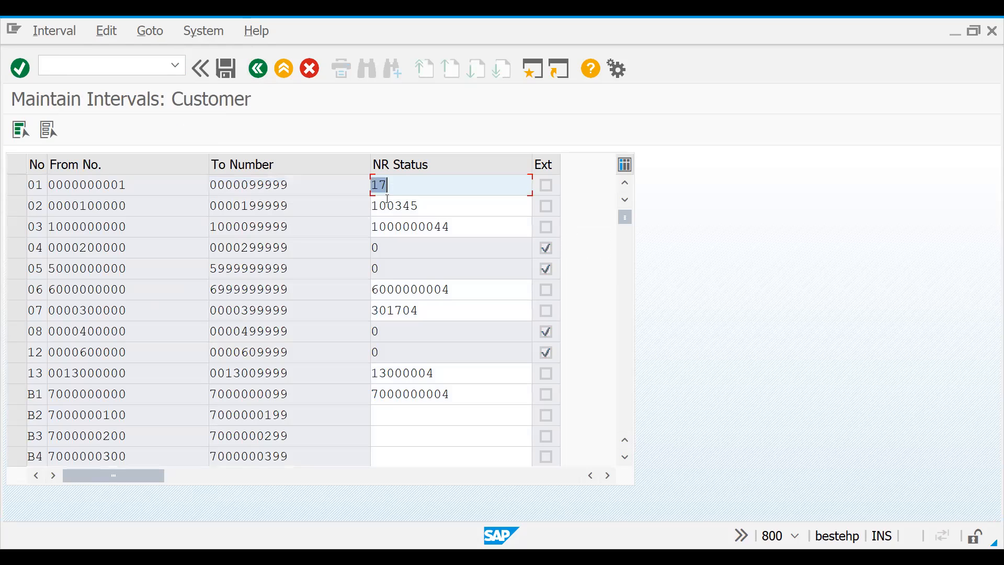
{"action": "left_click", "coordinate": [392, 185]}
{"action": "double_click", "coordinate": [371, 187]}
{"action": "left_click", "coordinate": [399, 209]}
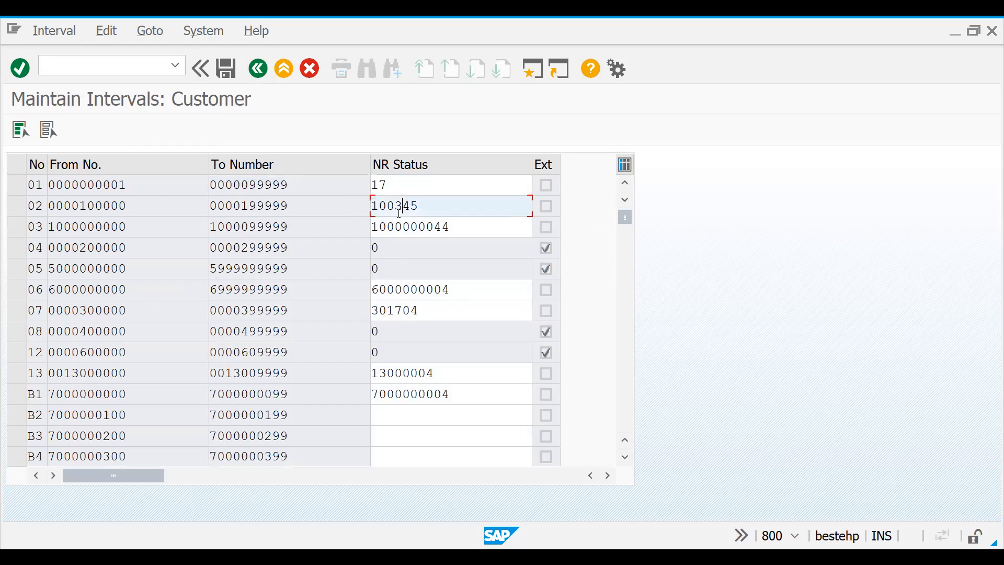
{"action": "left_click", "coordinate": [101, 208]}
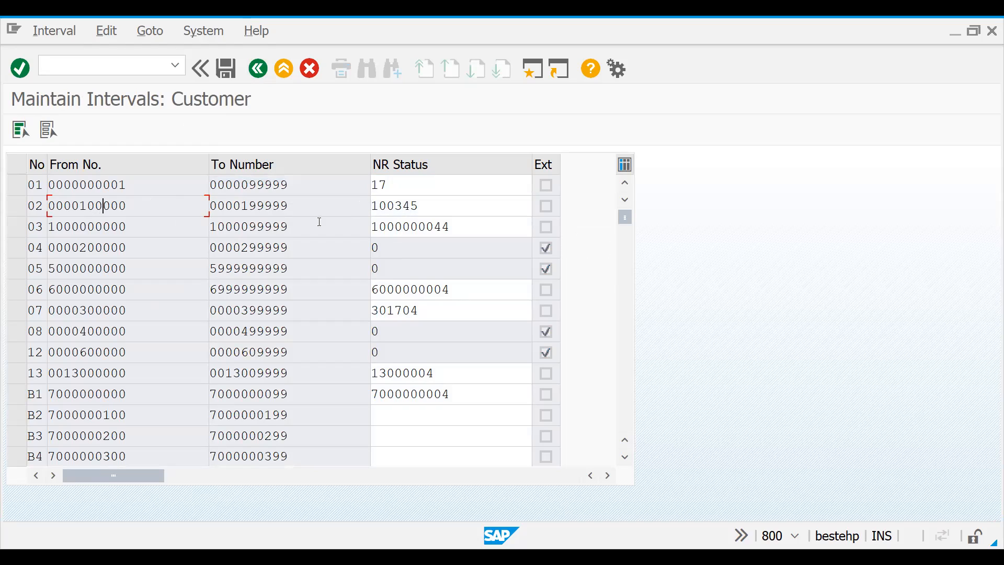
{"action": "left_click", "coordinate": [424, 208]}
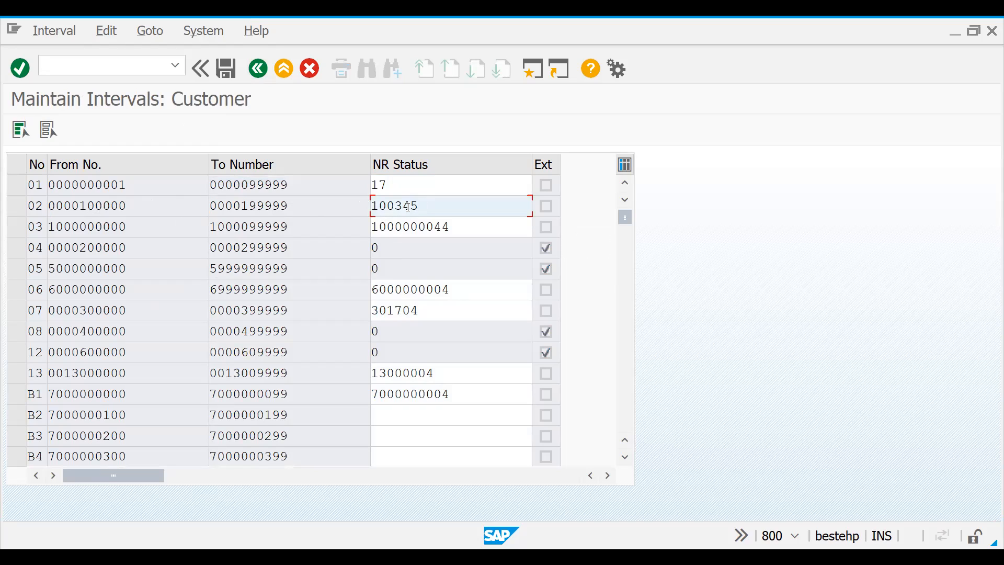
{"action": "left_click_drag", "start_coordinate": [417, 208], "coordinate": [371, 209]}
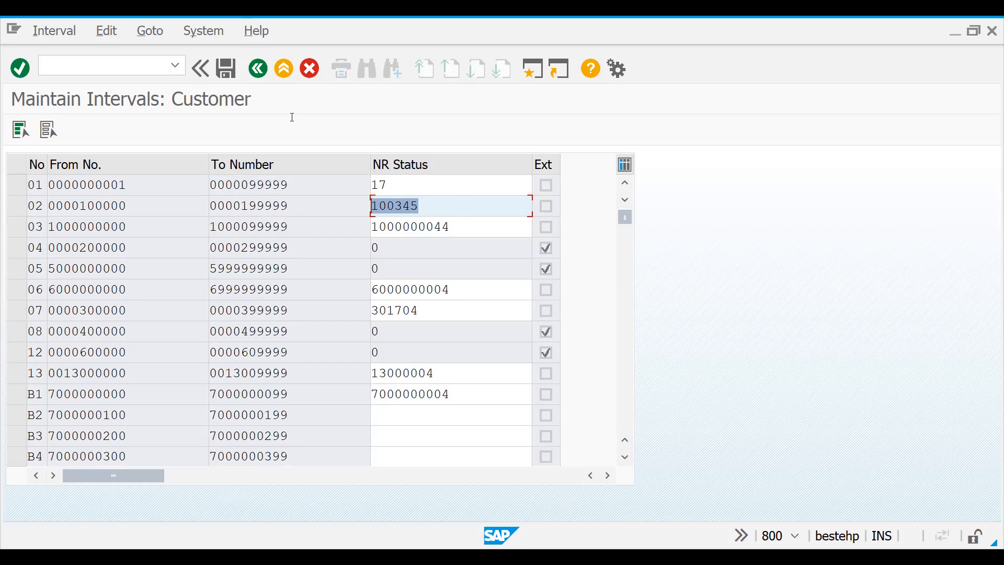
{"action": "left_click", "coordinate": [258, 69]}
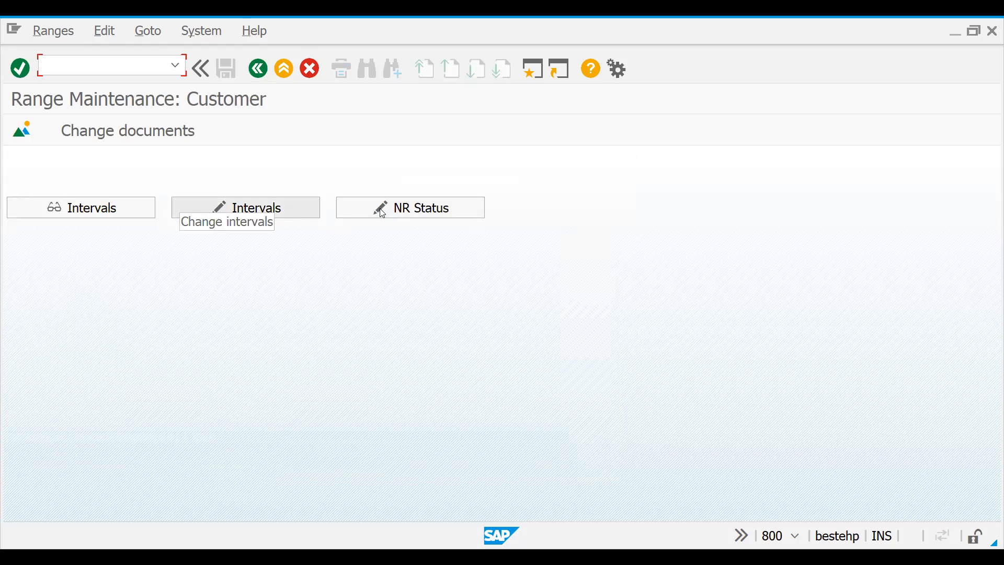
Open the customer number range intervals for changing and review the existing ranges.
{"action": "left_click", "coordinate": [78, 209]}
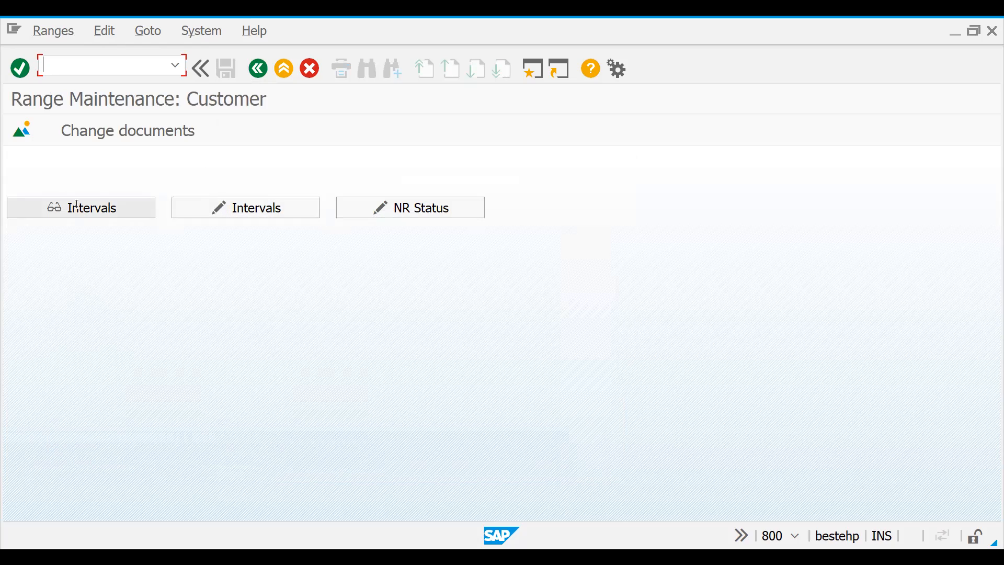
{"action": "left_click", "coordinate": [258, 68]}
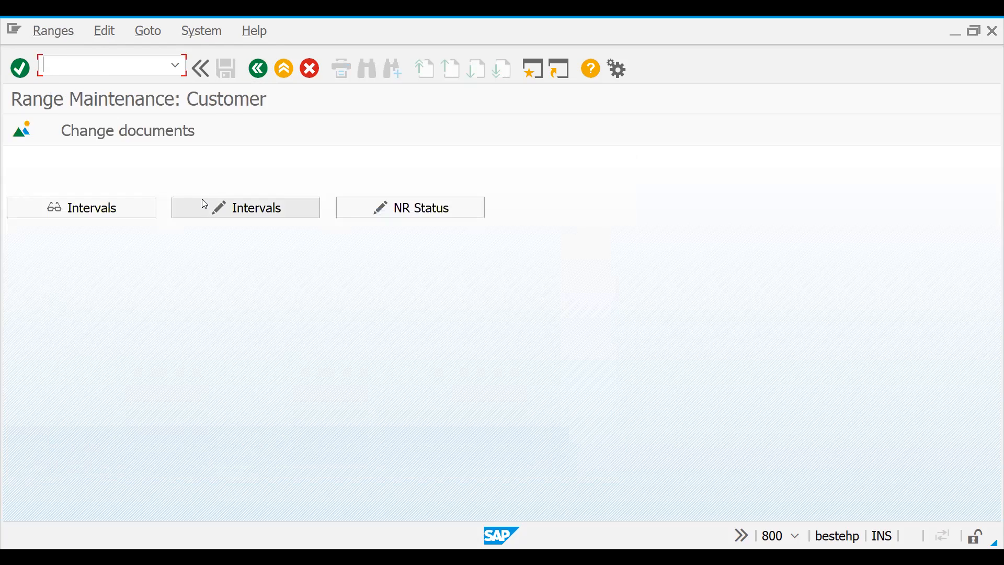
{"action": "left_click", "coordinate": [252, 209]}
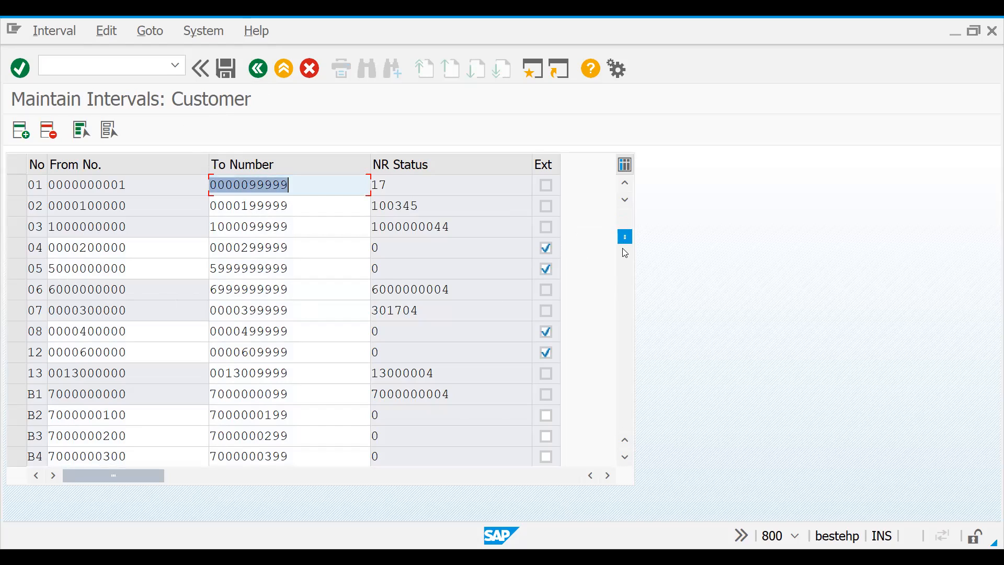
{"action": "scroll", "coordinate": [624, 249], "scroll_direction": "down", "scroll_amount": 2}
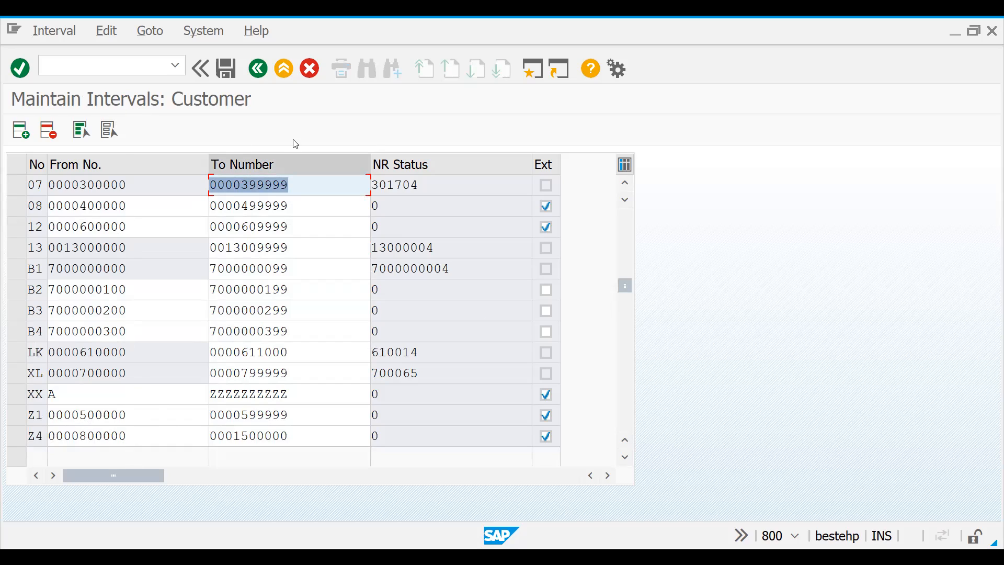
{"action": "left_click", "coordinate": [620, 237]}
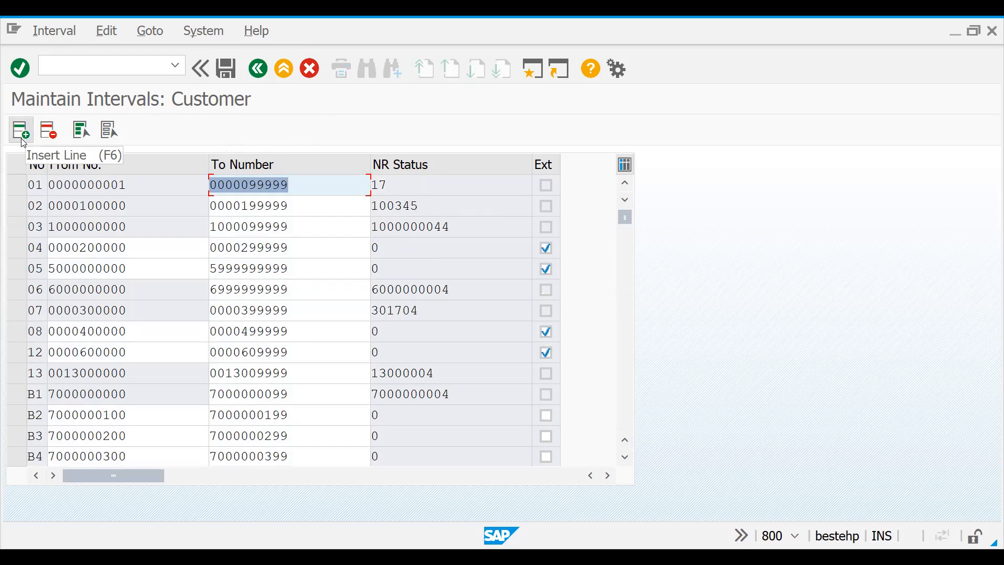
{"action": "left_click", "coordinate": [19, 187]}
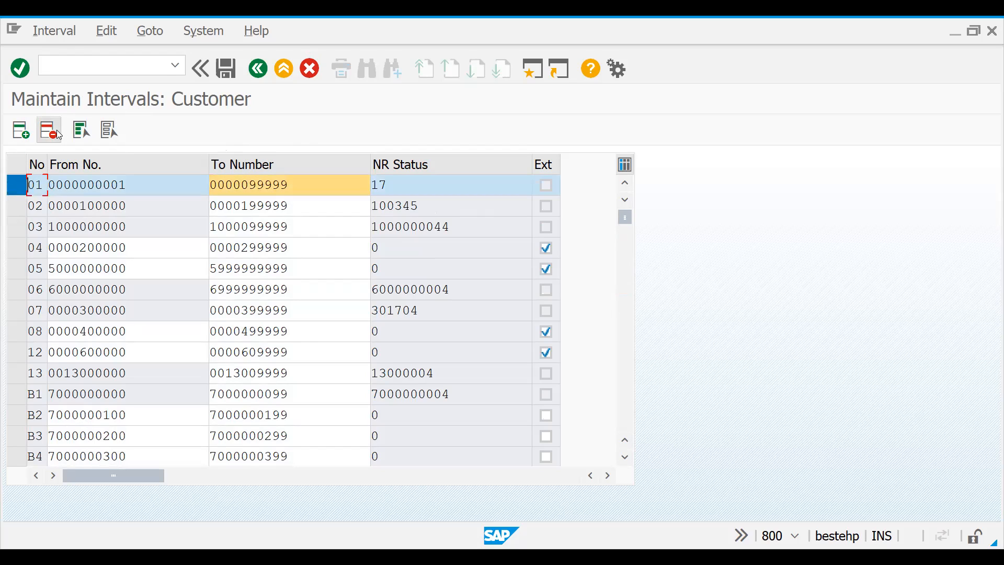
{"action": "left_click", "coordinate": [20, 181]}
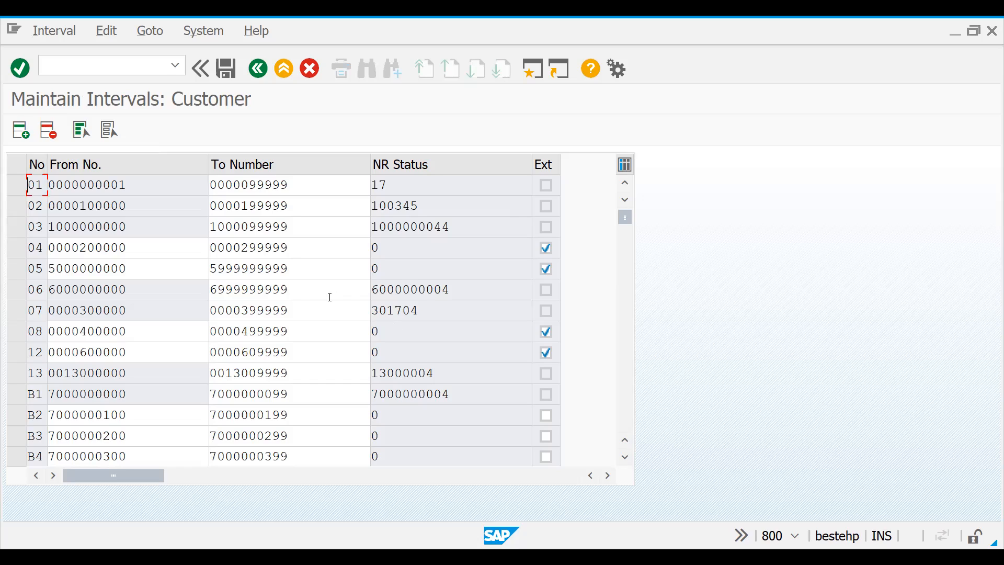
{"action": "left_click", "coordinate": [22, 136]}
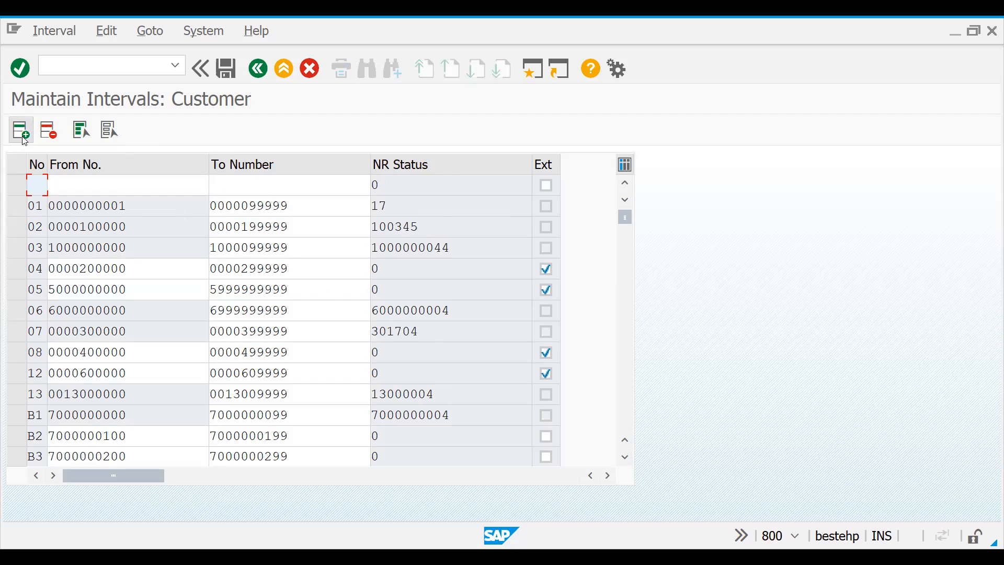
{"action": "type", "text": "d1"}
{"action": "key", "text": "Tab"}
{"action": "type", "text": "8000000000"}
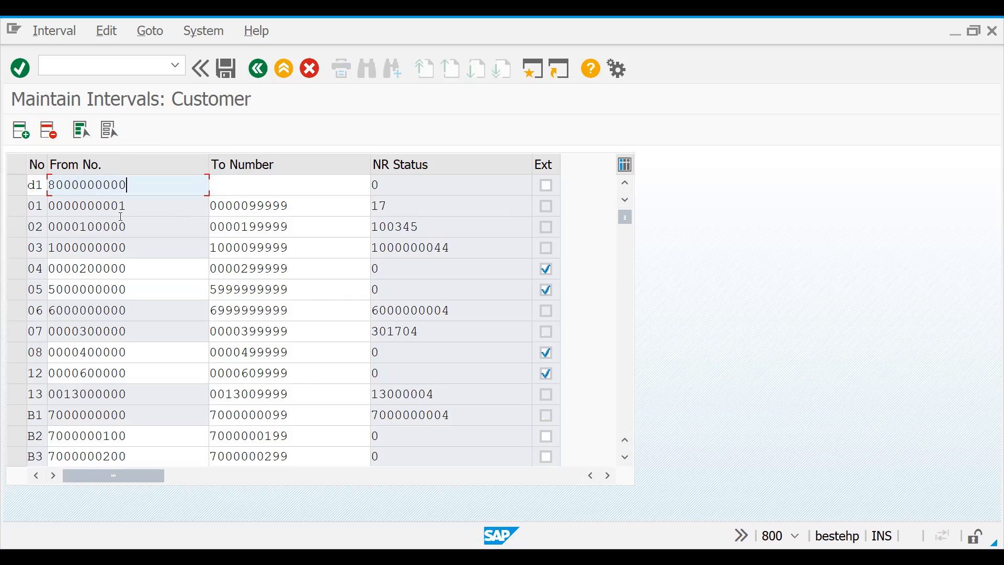
{"action": "left_click", "coordinate": [240, 179]}
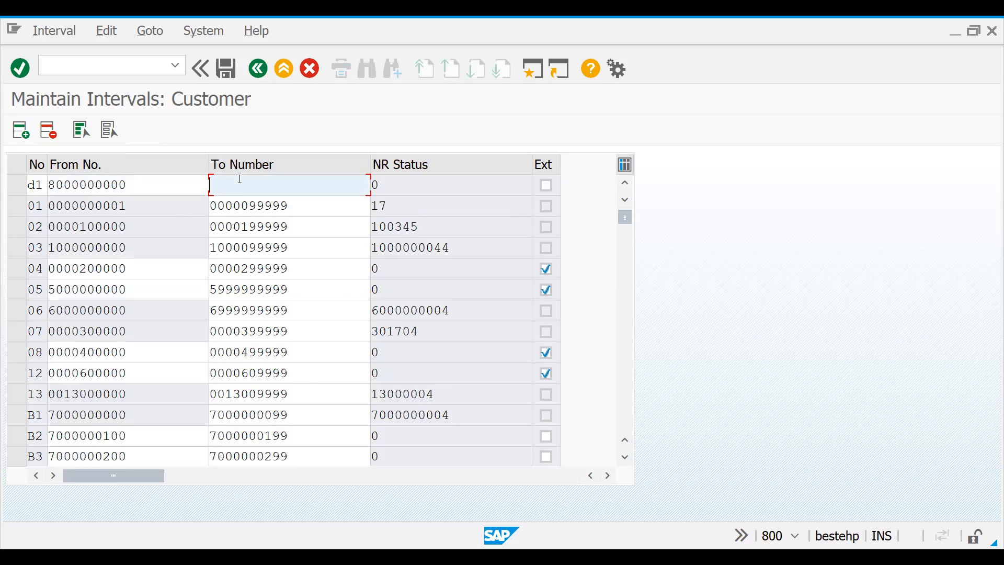
{"action": "type", "text": "8000010000"}
{"action": "left_click", "coordinate": [84, 184]}
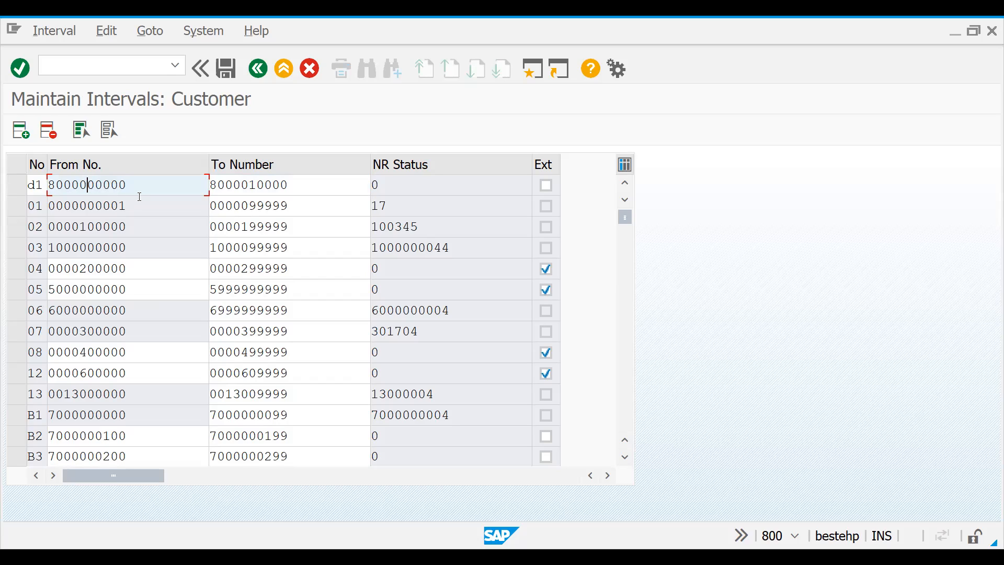
Save the new customer interval d1 and acknowledge the number range transport notice.
{"action": "left_click", "coordinate": [249, 185]}
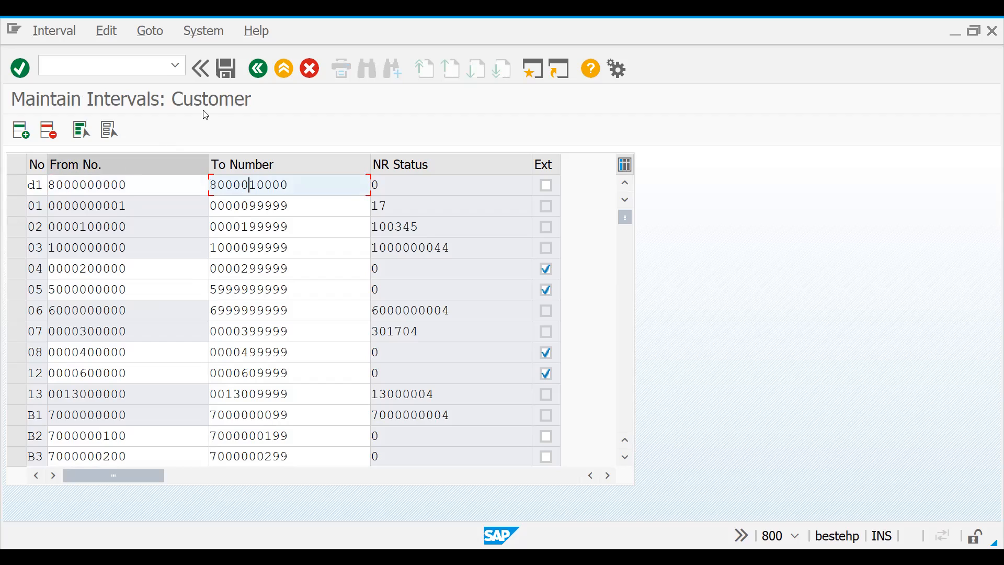
{"action": "left_click", "coordinate": [226, 81]}
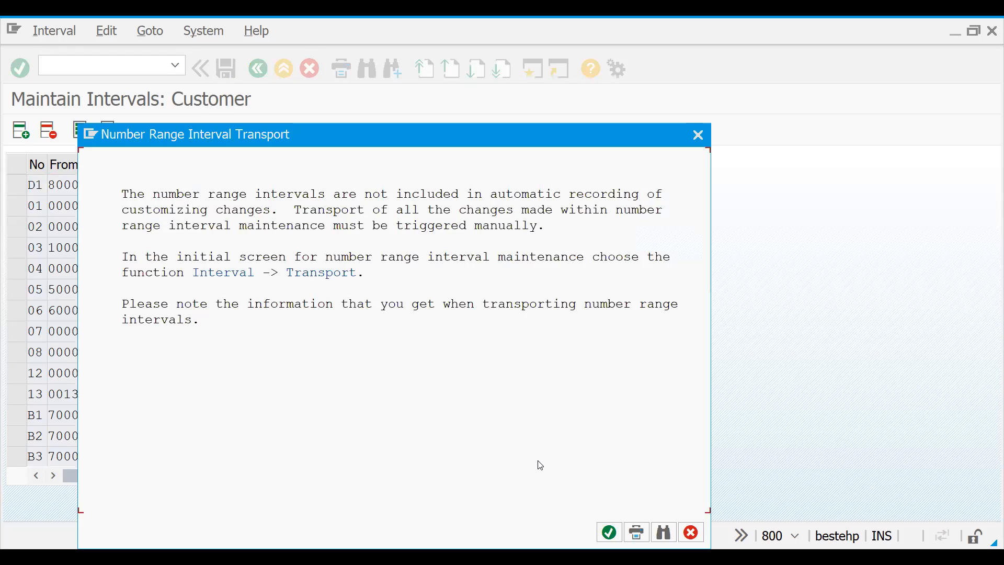
{"action": "left_click", "coordinate": [611, 533]}
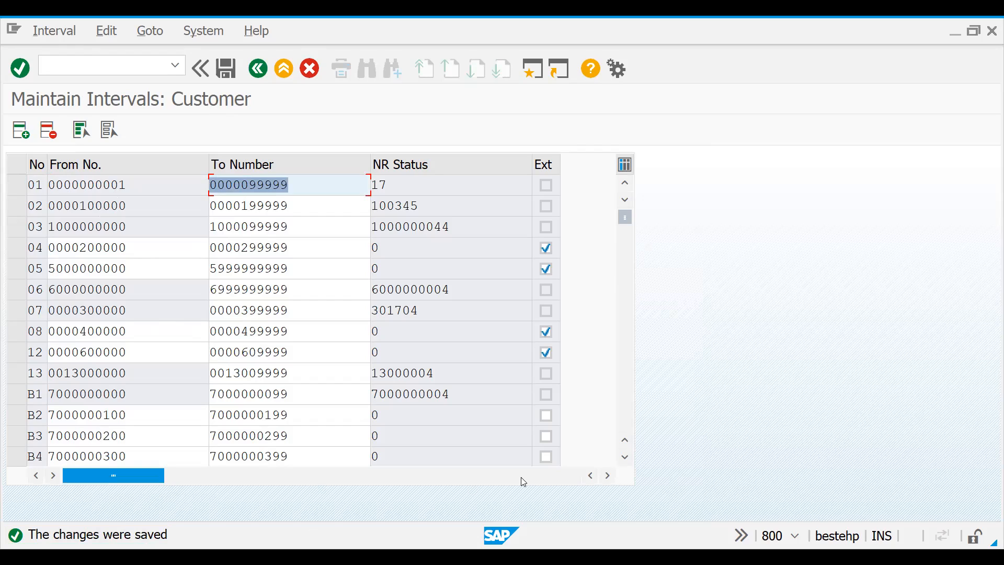
Try marking interval D1 for external number assignment and clear the mark again.
{"action": "left_click", "coordinate": [626, 458]}
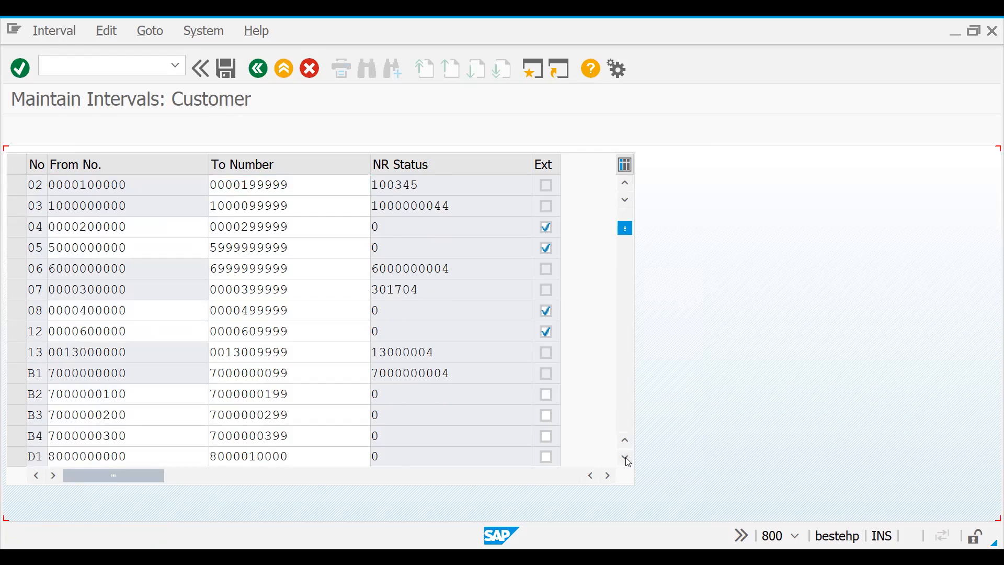
{"action": "left_click", "coordinate": [626, 458]}
{"action": "left_click", "coordinate": [627, 458]}
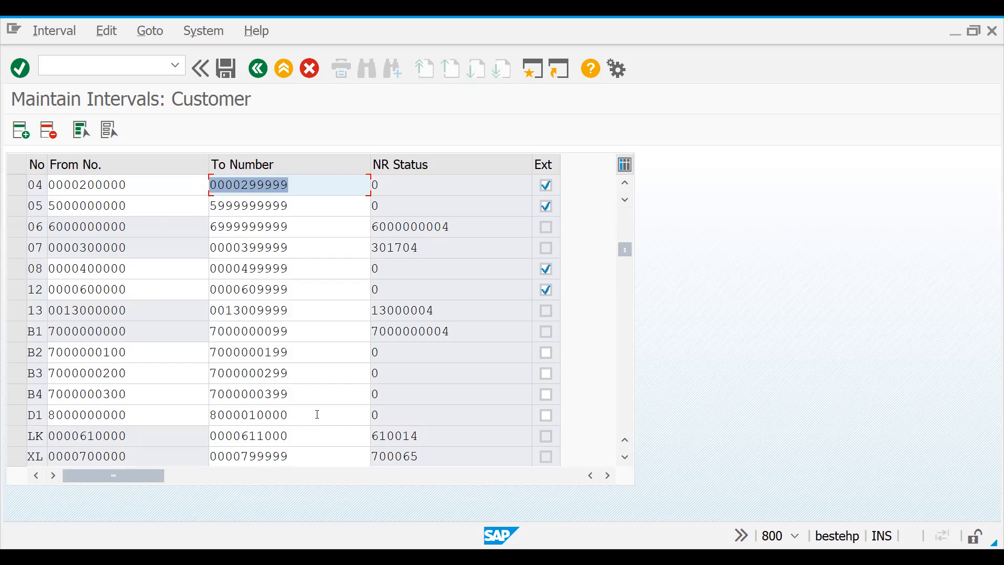
{"action": "left_click", "coordinate": [546, 416]}
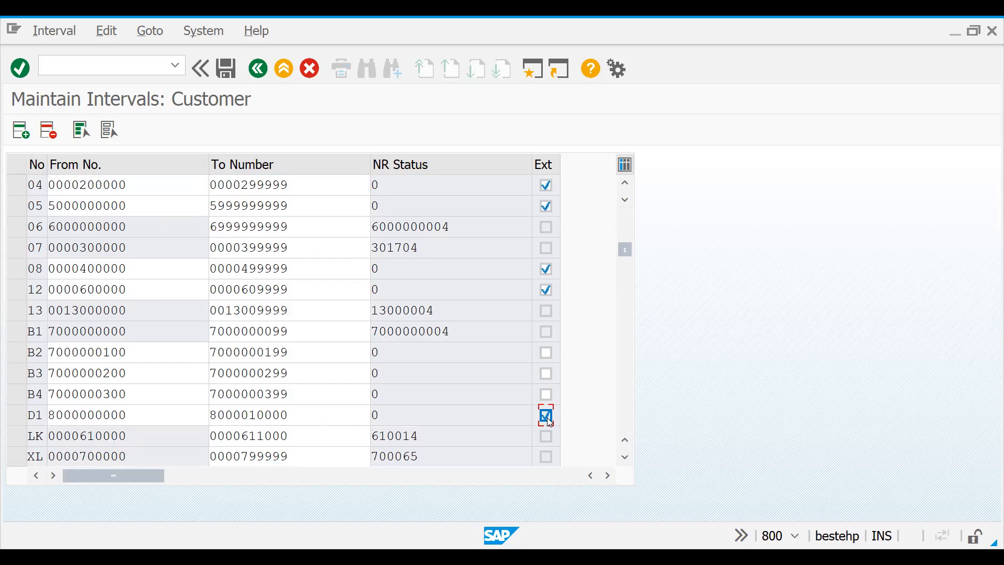
{"action": "left_click", "coordinate": [547, 417]}
Copy interval D1's upper limit and insert a new interval numbered d2.
{"action": "left_click_drag", "start_coordinate": [135, 417], "coordinate": [46, 413]}
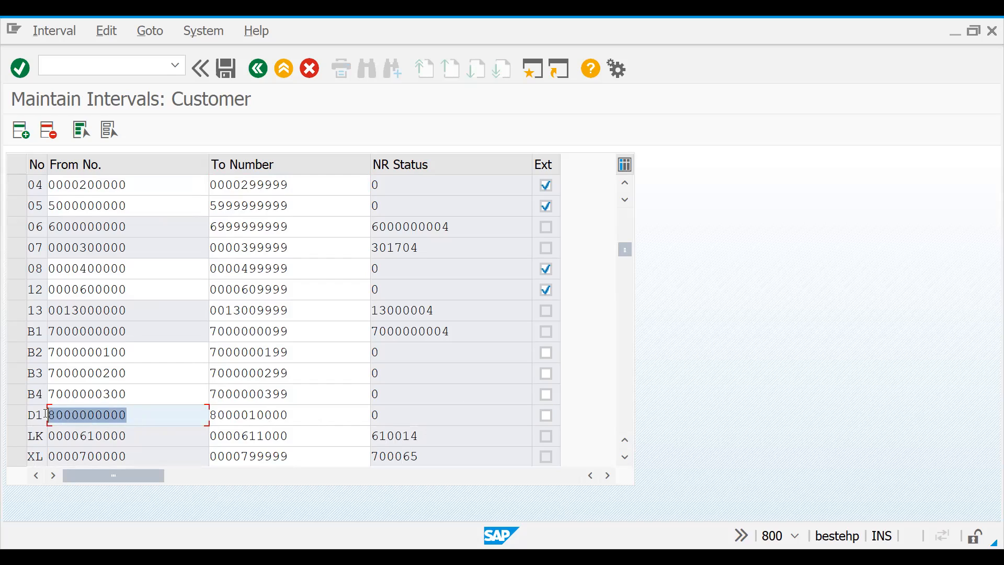
{"action": "left_click", "coordinate": [278, 418]}
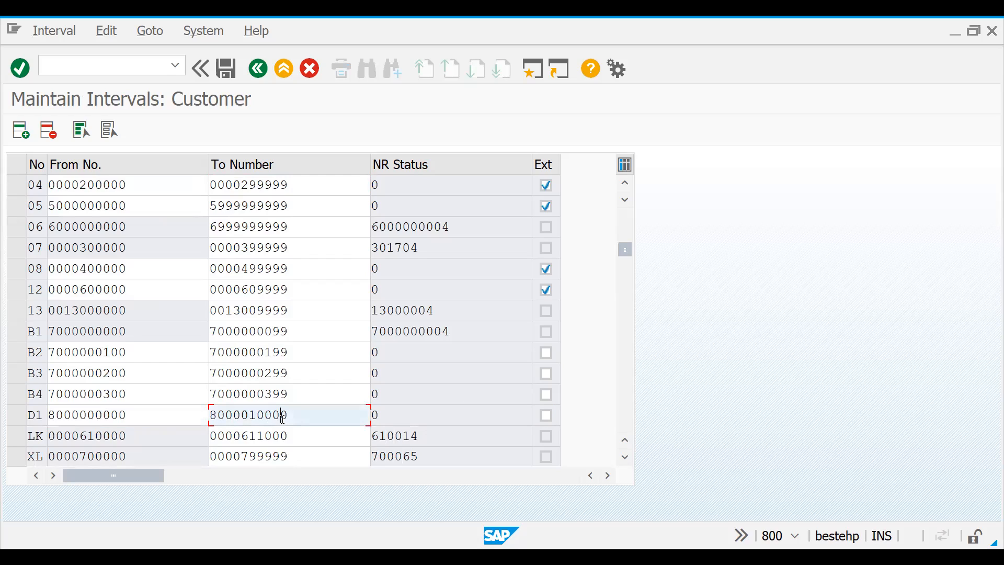
{"action": "left_click_drag", "start_coordinate": [289, 417], "coordinate": [193, 412]}
{"action": "key", "text": "ctrl+c"}
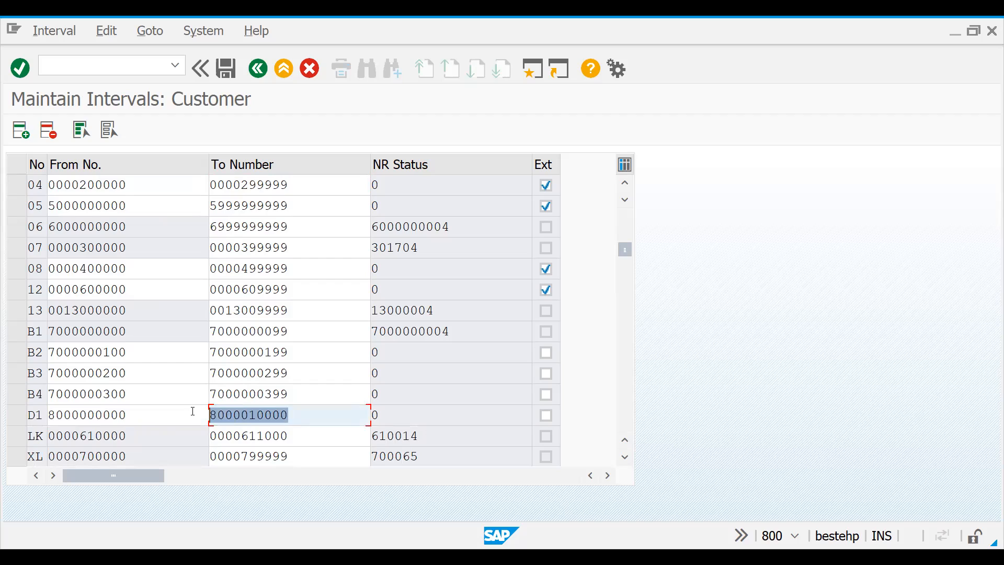
{"action": "left_click", "coordinate": [22, 132]}
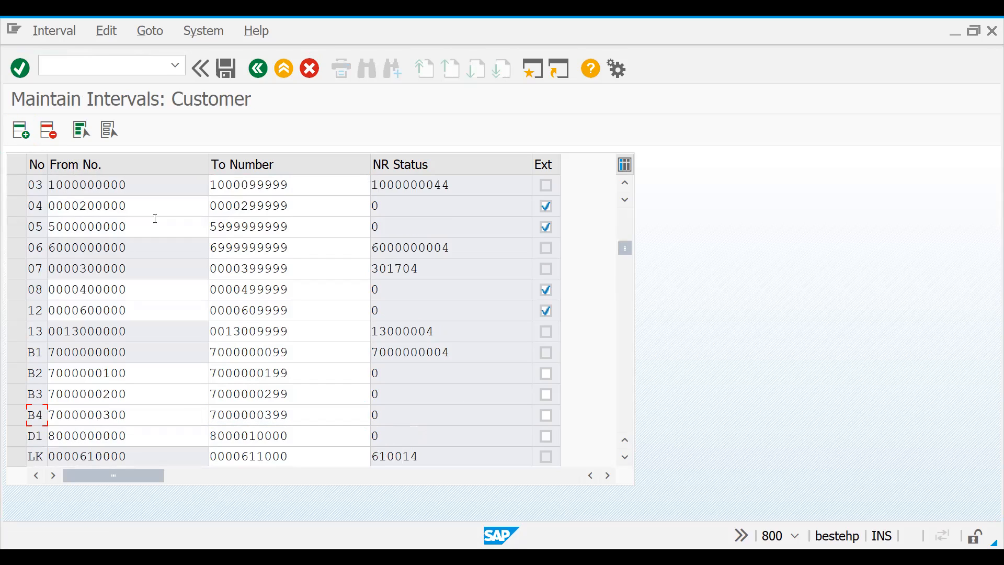
{"action": "left_click_drag", "start_coordinate": [620, 251], "coordinate": [646, 179]}
{"action": "left_click", "coordinate": [42, 188]}
{"action": "type", "text": "d2"}
{"action": "key", "text": "Tab"}
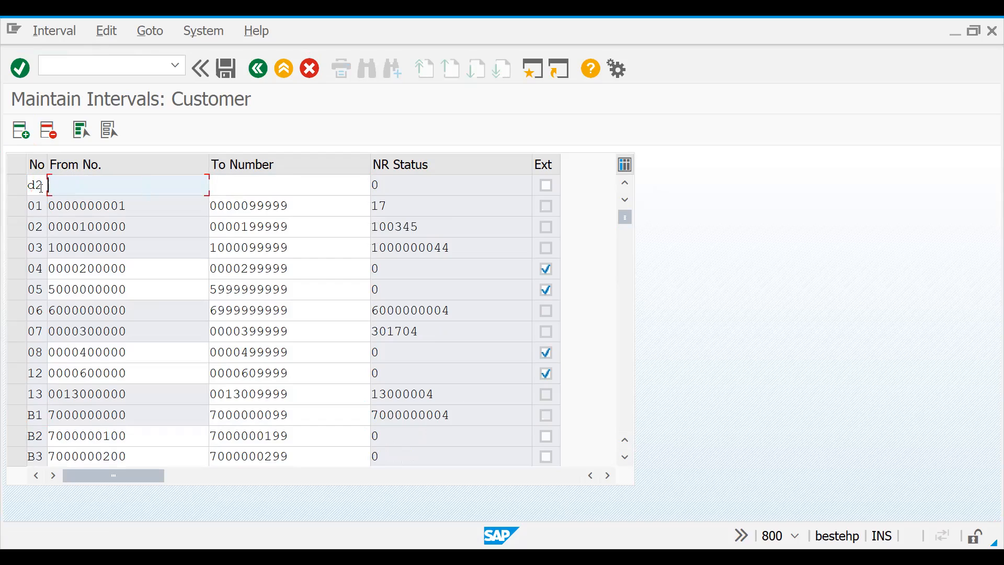
{"action": "key", "text": "ctrl+v"}
{"action": "key", "text": "BackSpace"}
{"action": "type", "text": "1"}
{"action": "left_click", "coordinate": [231, 185]}
{"action": "key", "text": "ctrl+v"}
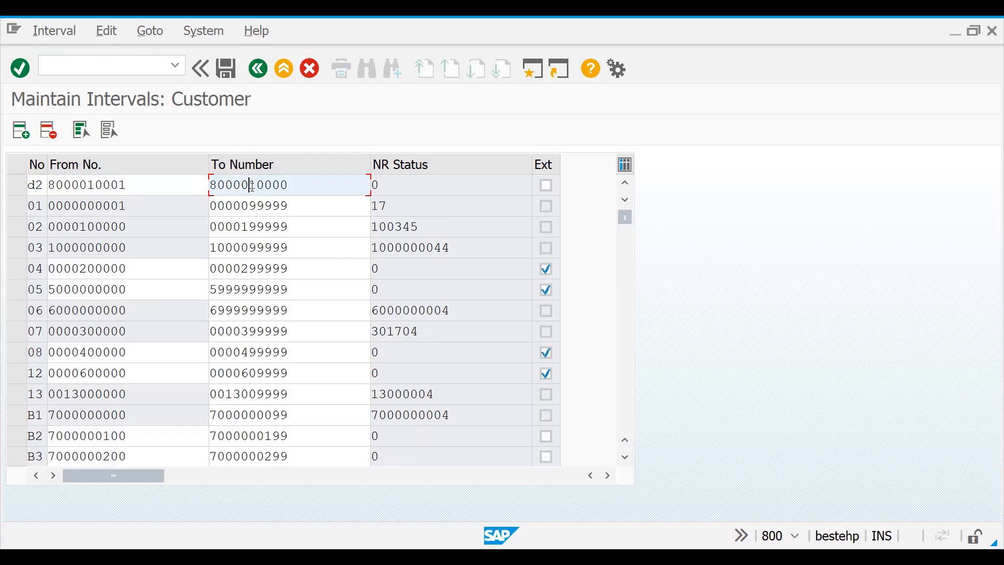
{"action": "left_click_drag", "start_coordinate": [251, 186], "coordinate": [315, 182]}
{"action": "type", "text": "20000"}
Save the intervals with d2 marked for external number assignment and return to the IMG structure.
{"action": "left_click", "coordinate": [545, 187]}
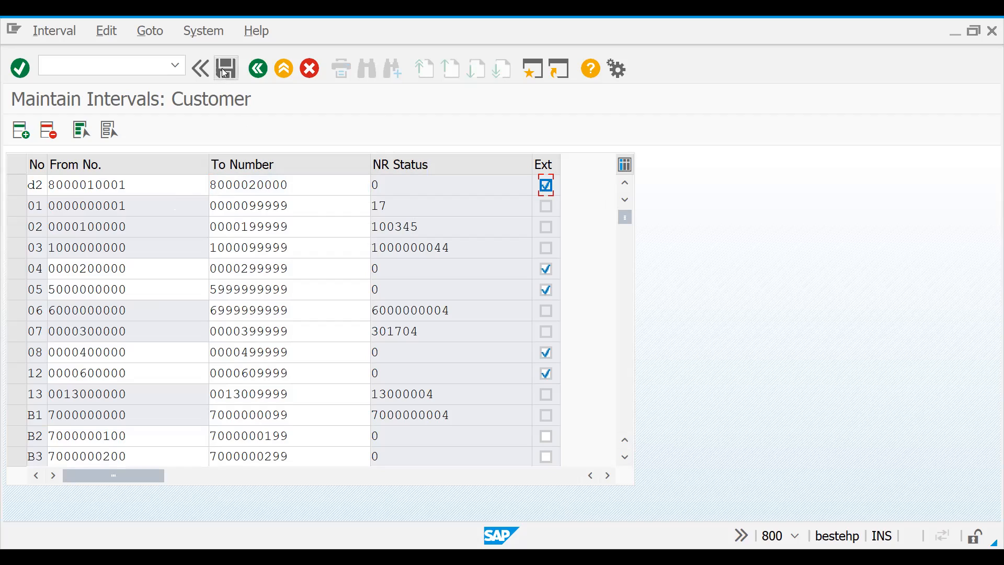
{"action": "left_click", "coordinate": [225, 74]}
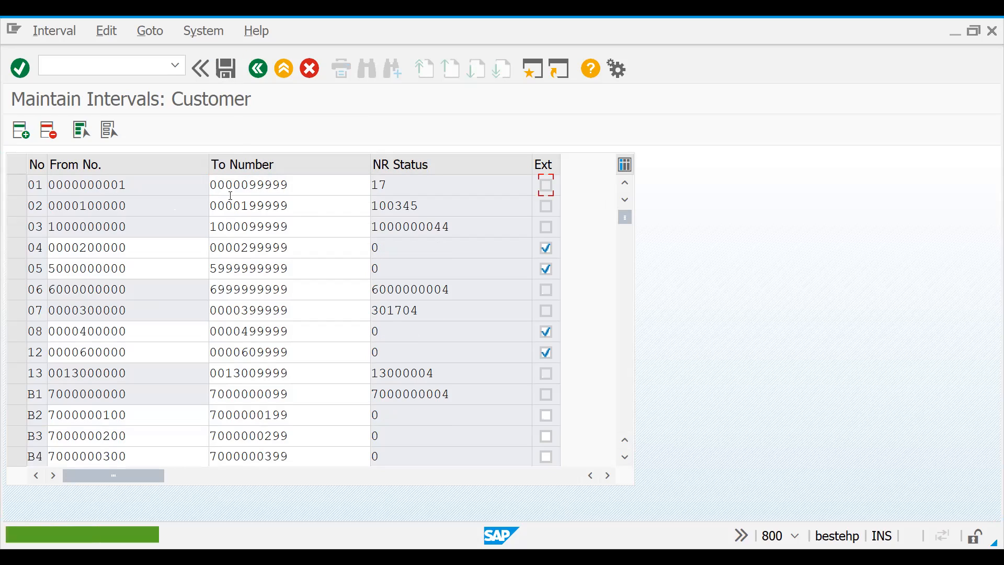
{"action": "left_click", "coordinate": [252, 73]}
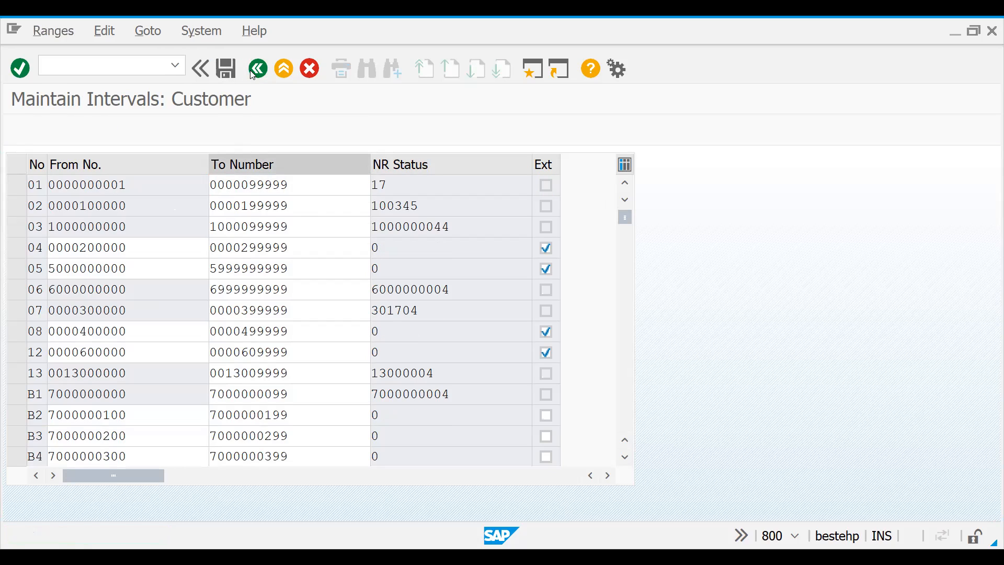
{"action": "left_click", "coordinate": [260, 69]}
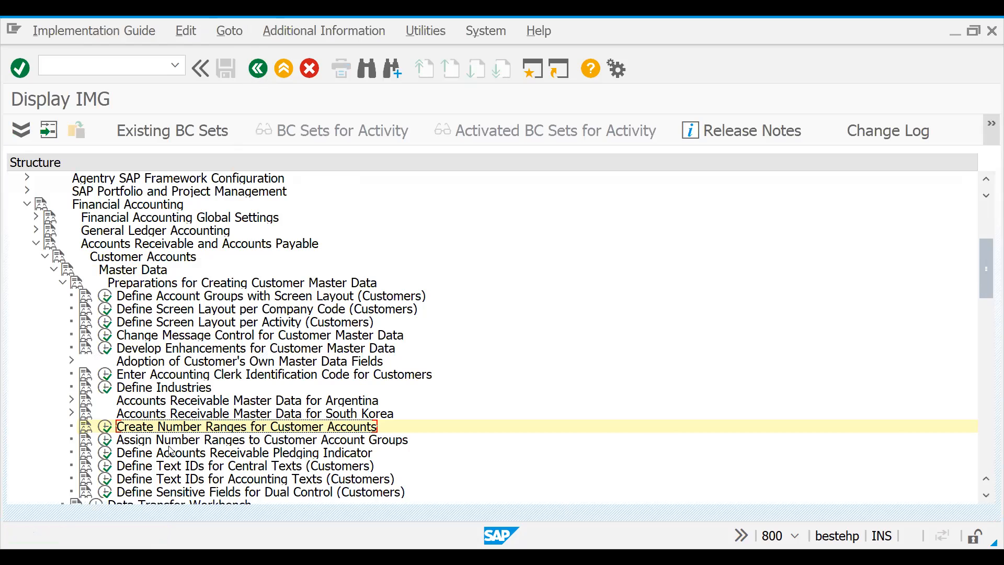
Open the assignment of number ranges to customer account groups and position the list at groups starting with d.
{"action": "left_click", "coordinate": [108, 441]}
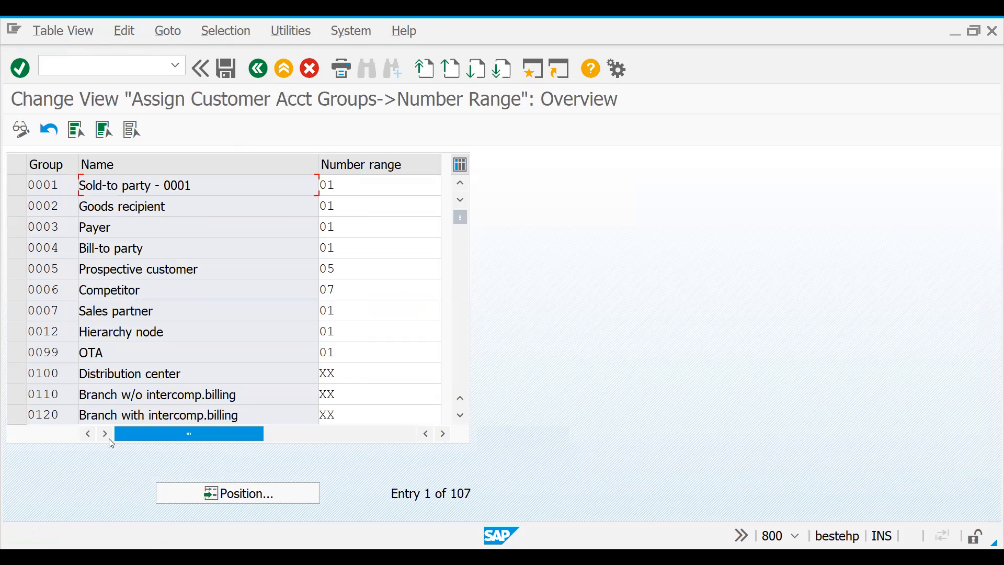
{"action": "left_click", "coordinate": [255, 501]}
{"action": "type", "text": "d"}
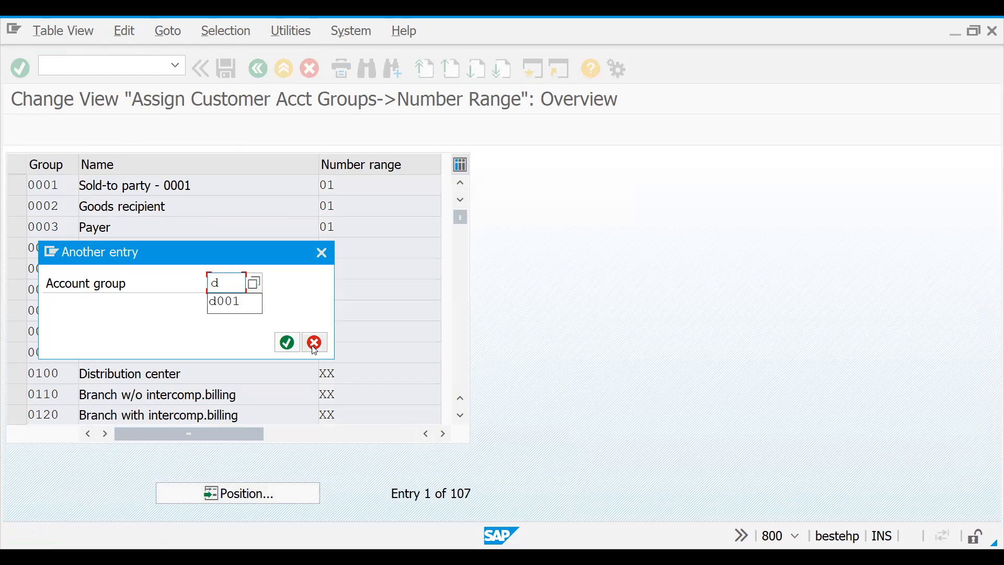
{"action": "left_click", "coordinate": [315, 343]}
{"action": "left_click", "coordinate": [279, 495]}
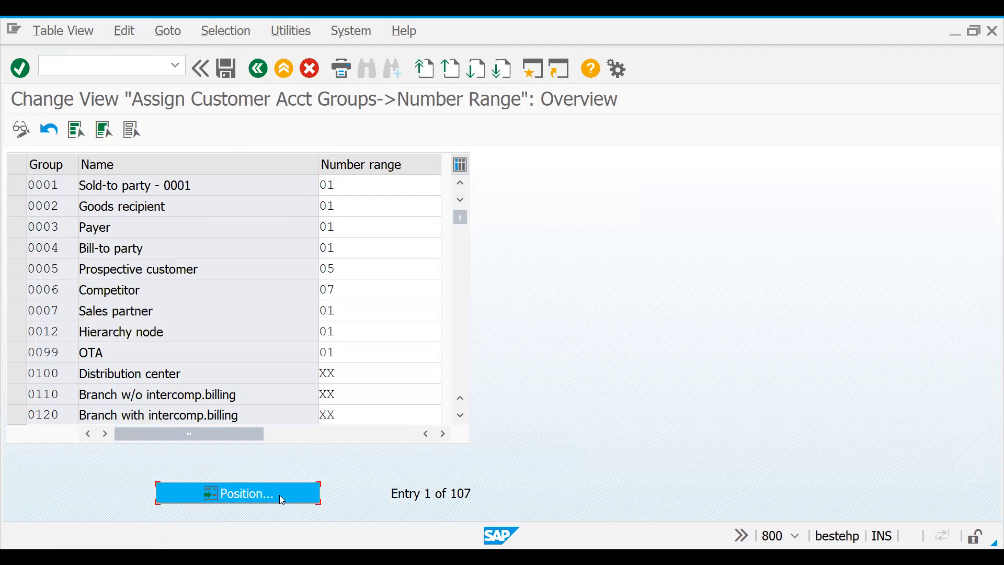
{"action": "type", "text": "d"}
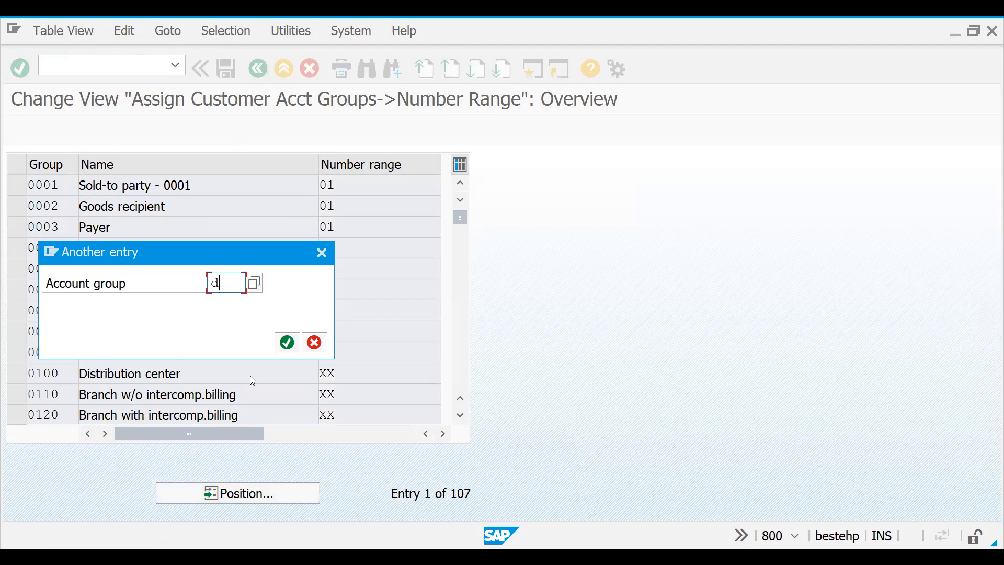
{"action": "key", "text": "Return"}
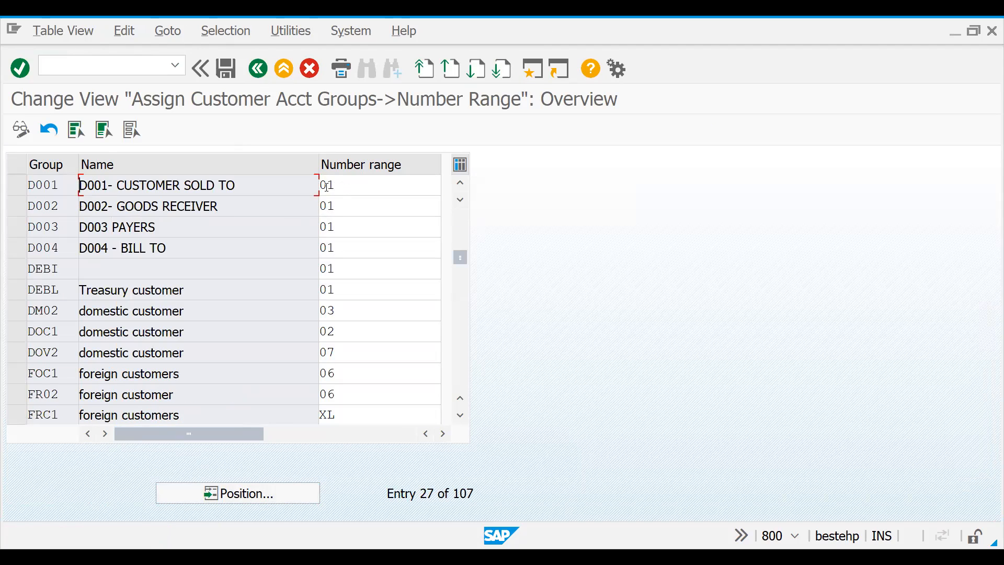
Assign number range d1 to account group D001 and d2 to account group D002.
{"action": "double_click", "coordinate": [327, 187]}
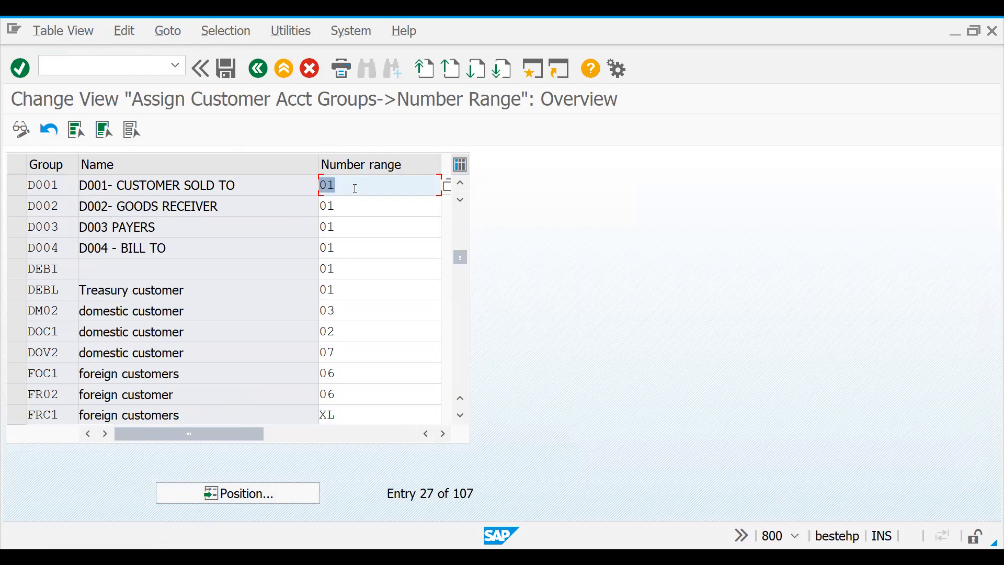
{"action": "type", "text": "d1"}
{"action": "key", "text": "Return"}
{"action": "left_click_drag", "start_coordinate": [341, 207], "coordinate": [316, 207]}
{"action": "type", "text": "d2"}
{"action": "key", "text": "Return"}
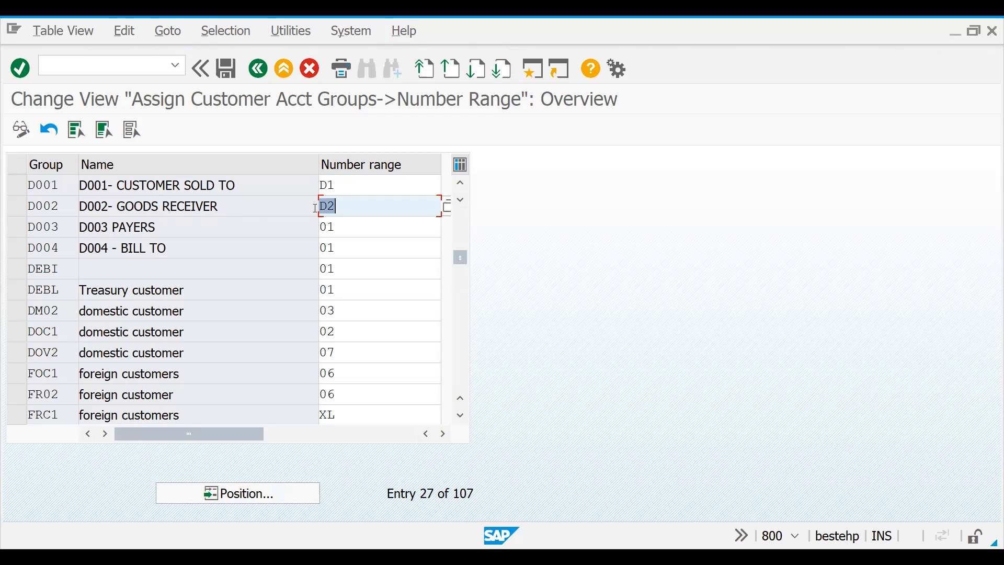
Assign number range d1 to account groups D003 and D004 and save the assignments.
{"action": "left_click_drag", "start_coordinate": [336, 233], "coordinate": [303, 231]}
{"action": "type", "text": "d1"}
{"action": "key", "text": "Tab"}
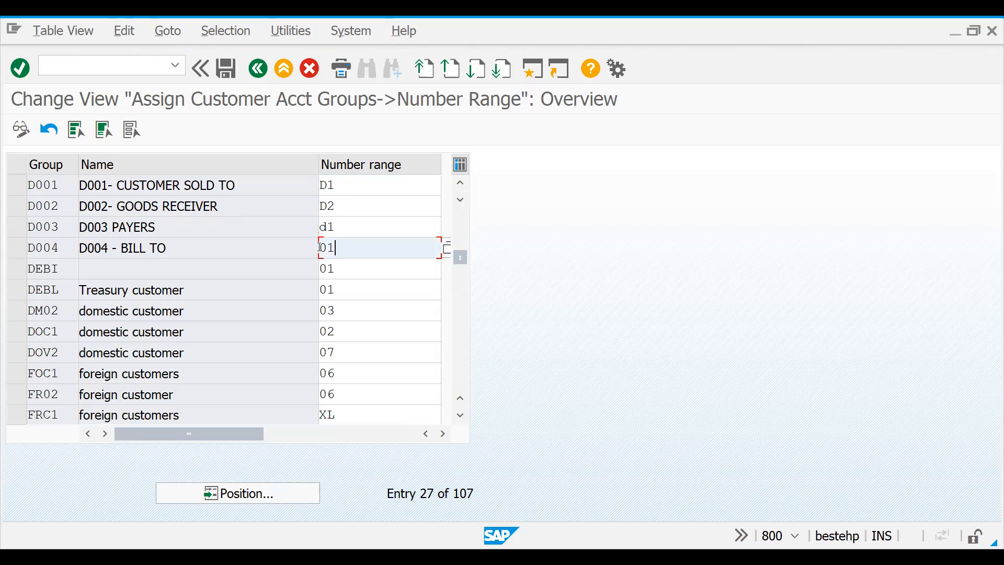
{"action": "type", "text": "d1"}
{"action": "key", "text": "Return"}
{"action": "key", "text": "ctrl+s"}
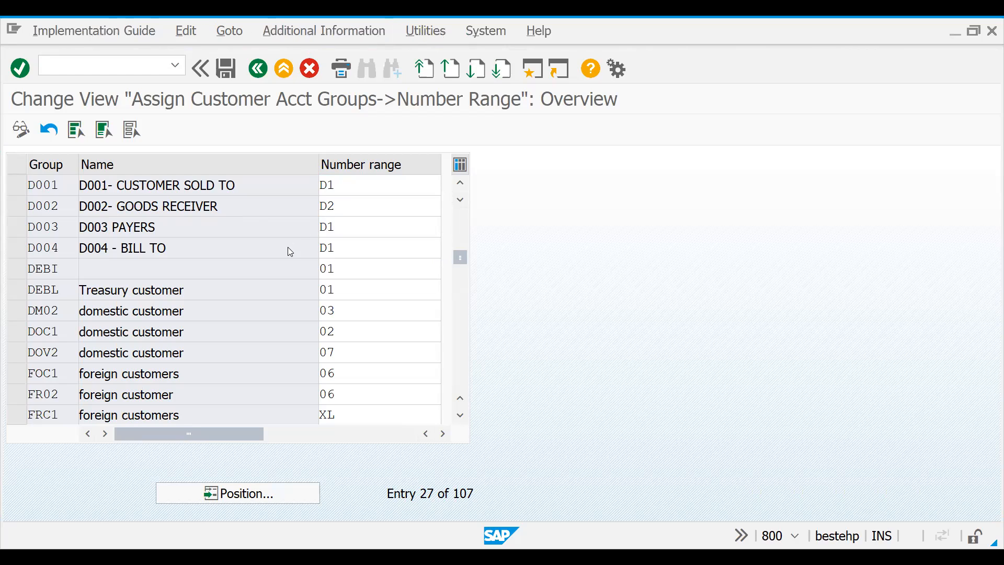
{"action": "key", "text": "Return"}
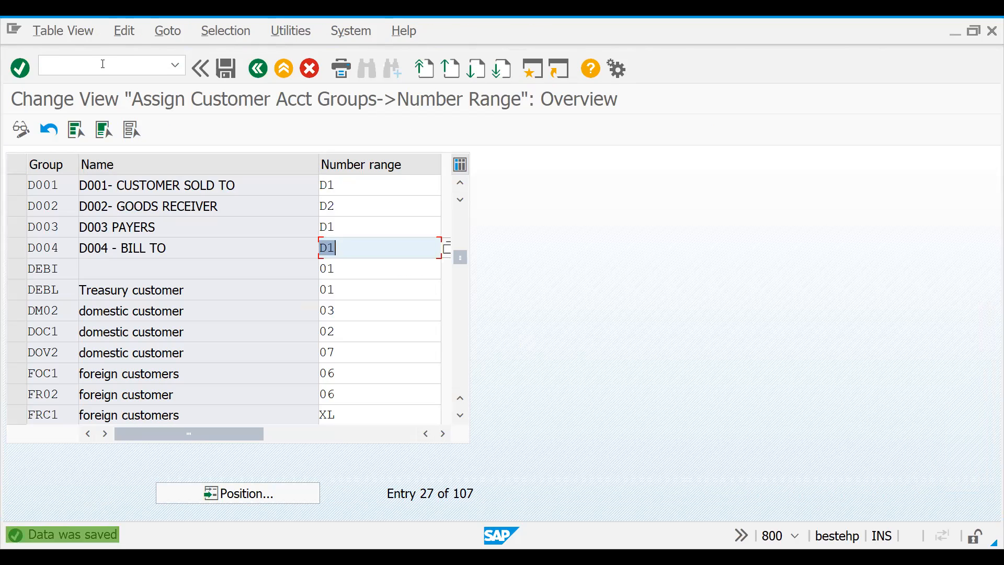
Start customer creation with transaction /nxd01 and continue to the general data for account group D001, keeping the proposed company code and sales area.
{"action": "type", "text": "/n"}
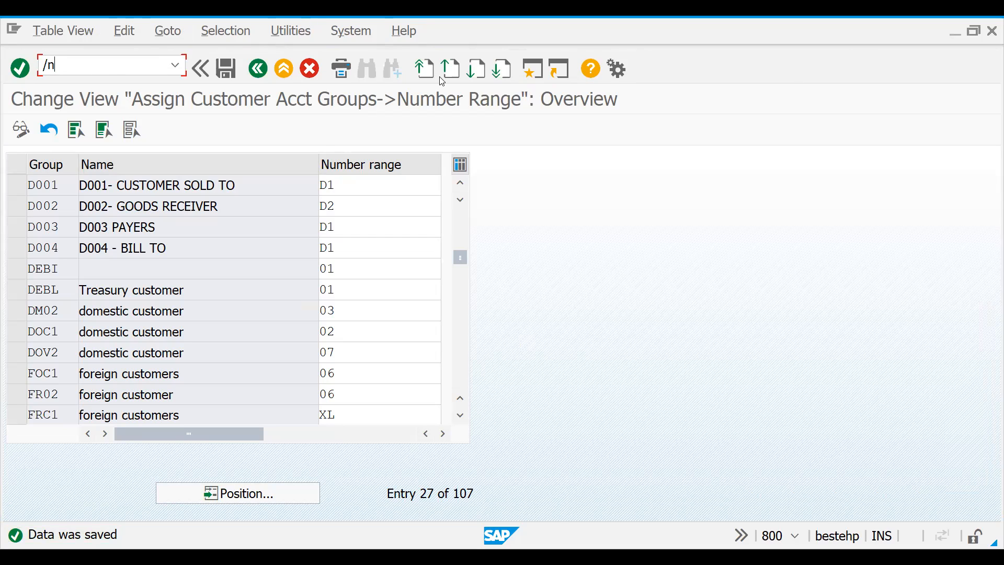
{"action": "key", "text": "alt+Tab"}
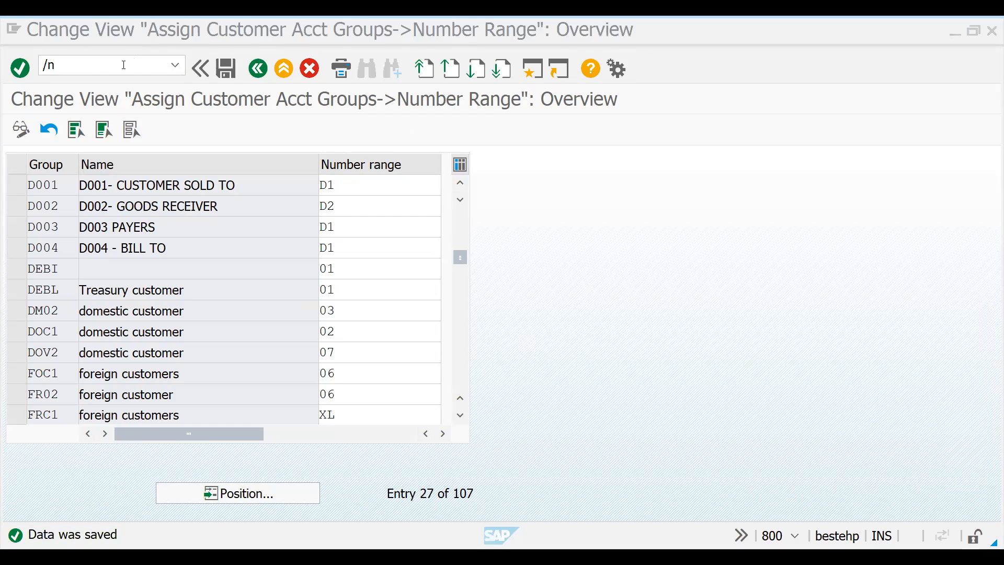
{"action": "left_click", "coordinate": [124, 65]}
{"action": "type", "text": "xd01"}
{"action": "key", "text": "Return"}
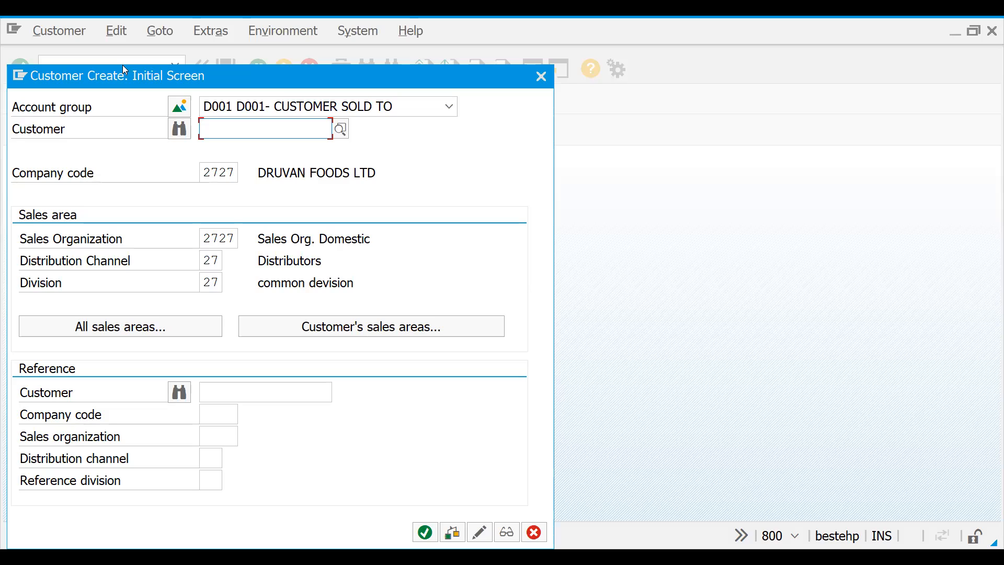
{"action": "key", "text": "Return"}
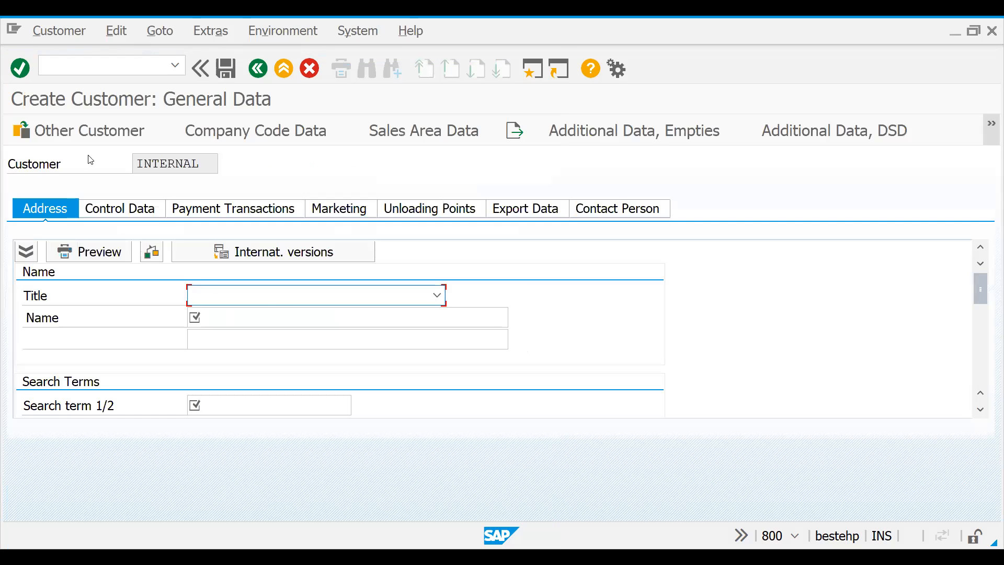
Enter the customer's title Mr. and name, and pick the suggested search term starting with dr.
{"action": "left_click", "coordinate": [324, 296]}
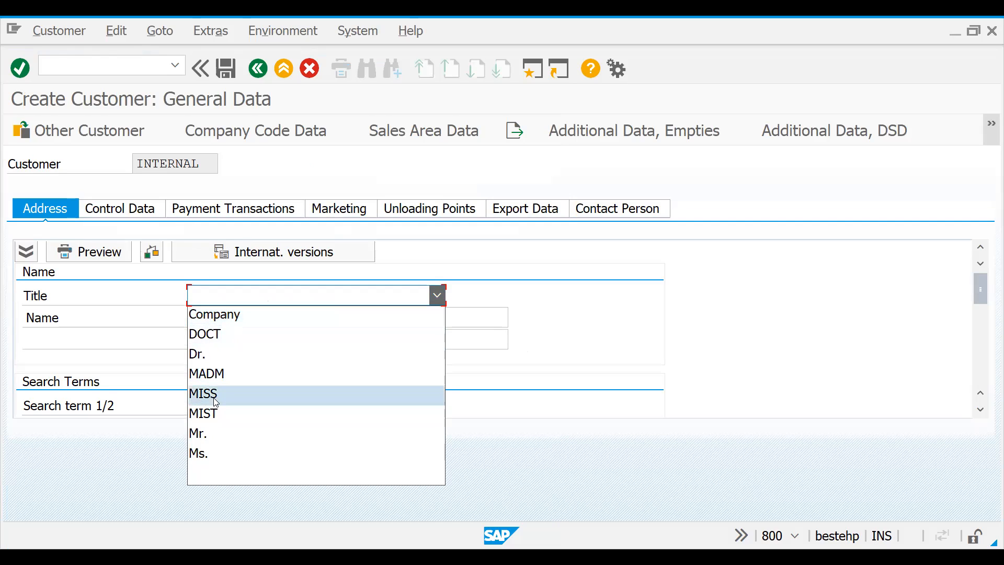
{"action": "left_click", "coordinate": [202, 434]}
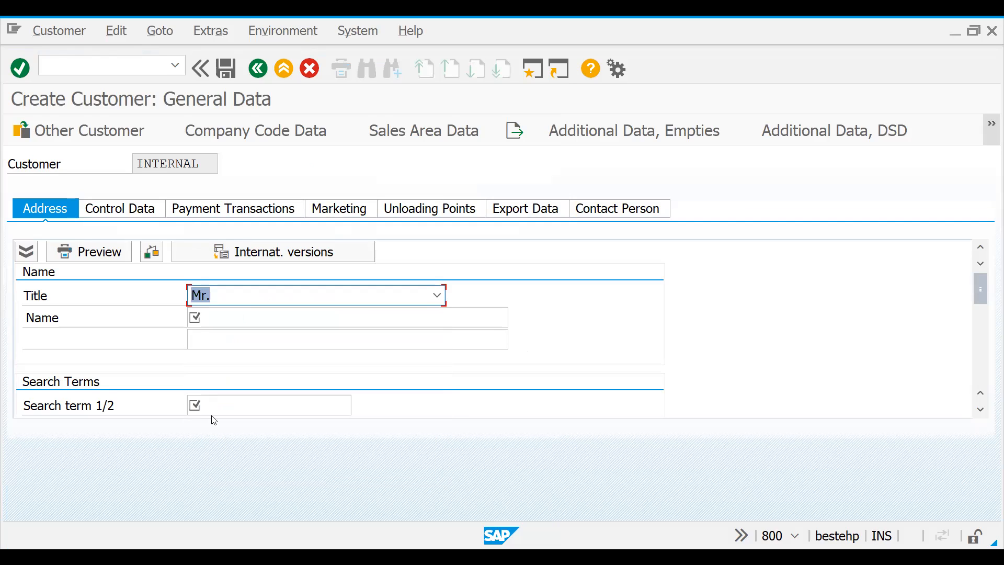
{"action": "left_click", "coordinate": [236, 310]}
{"action": "type", "text": "ramesh"}
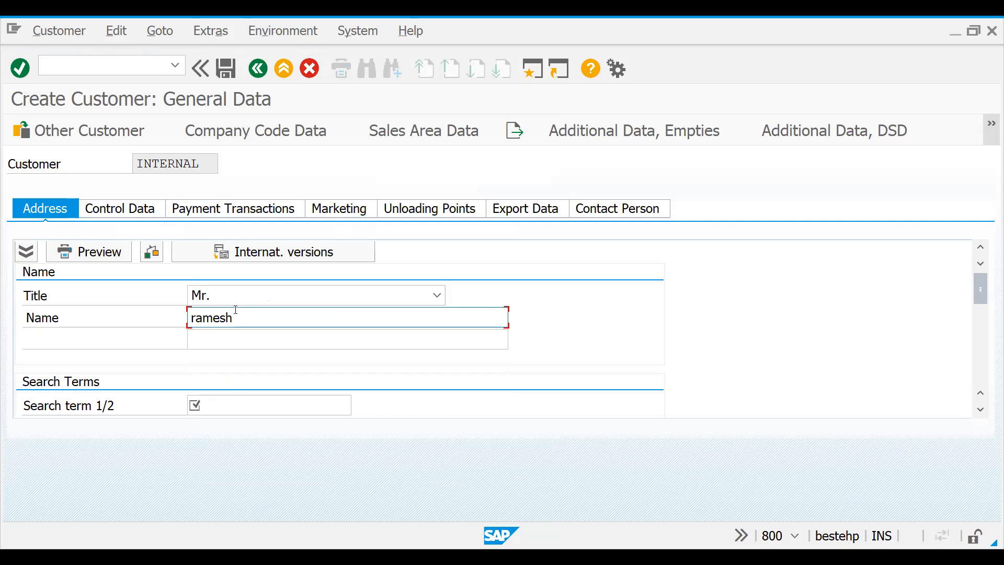
{"action": "left_click", "coordinate": [228, 400]}
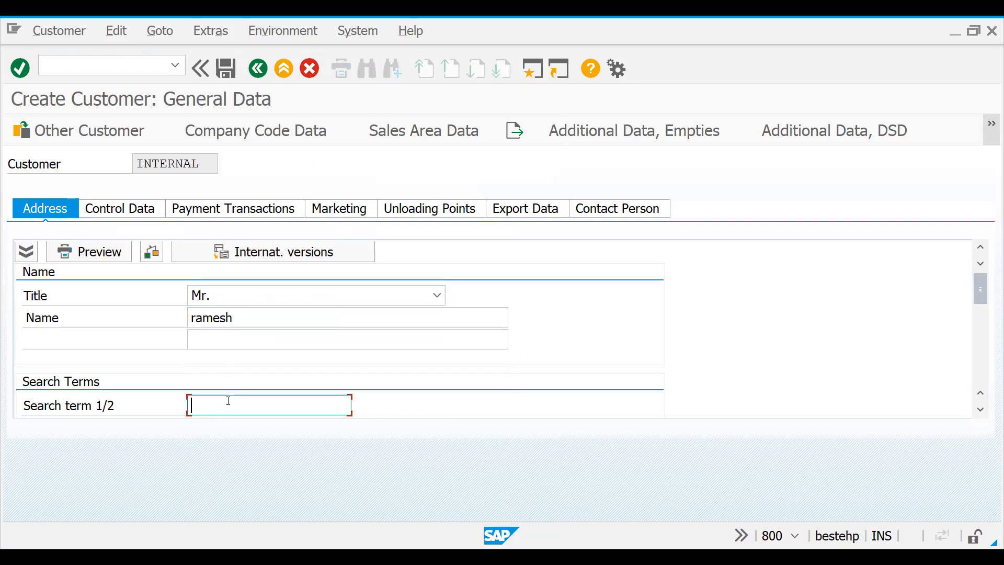
{"action": "type", "text": "dr"}
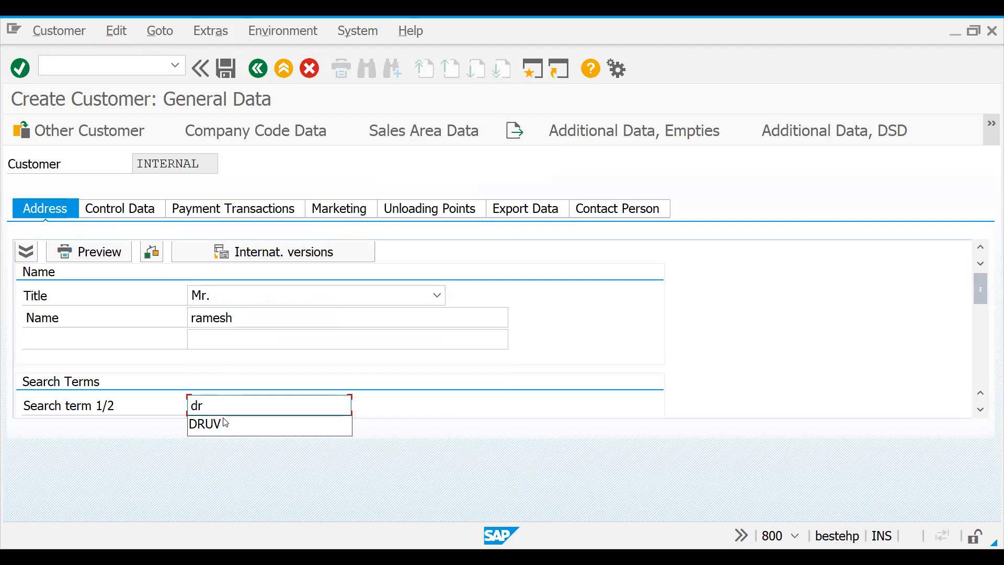
{"action": "left_click", "coordinate": [222, 419]}
{"action": "key", "text": "Return"}
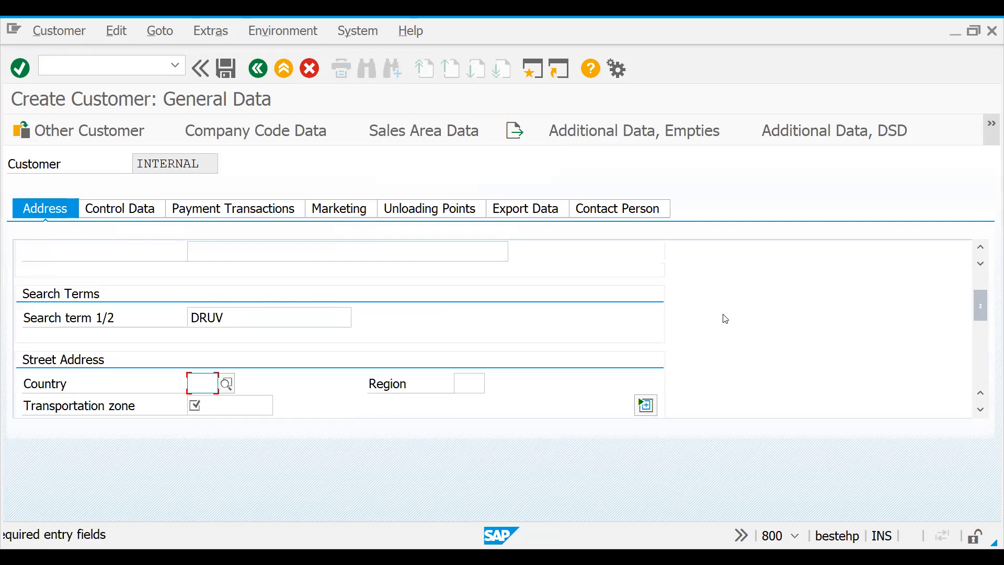
{"action": "type", "text": "IN"}
{"action": "key", "text": "Tab"}
{"action": "key", "text": "Return"}
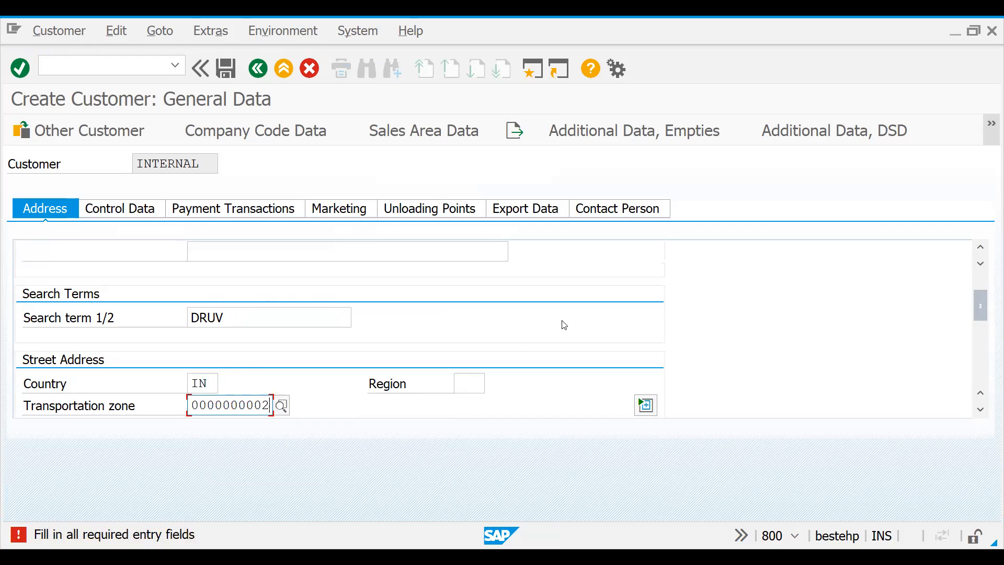
{"action": "key", "text": "Return"}
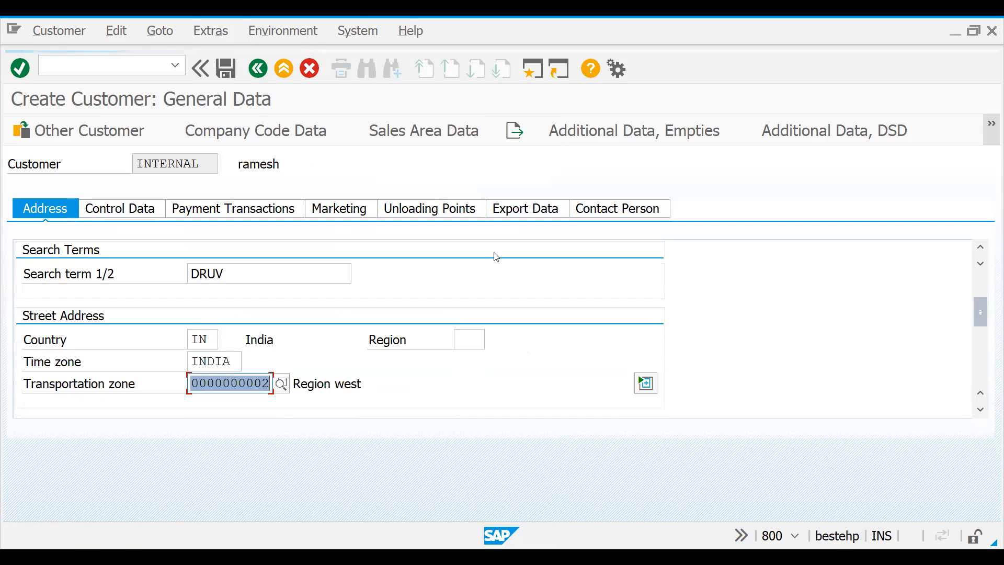
Switch to the customer's sales area data and set the customer pricing procedure to 1.
{"action": "left_click", "coordinate": [407, 130]}
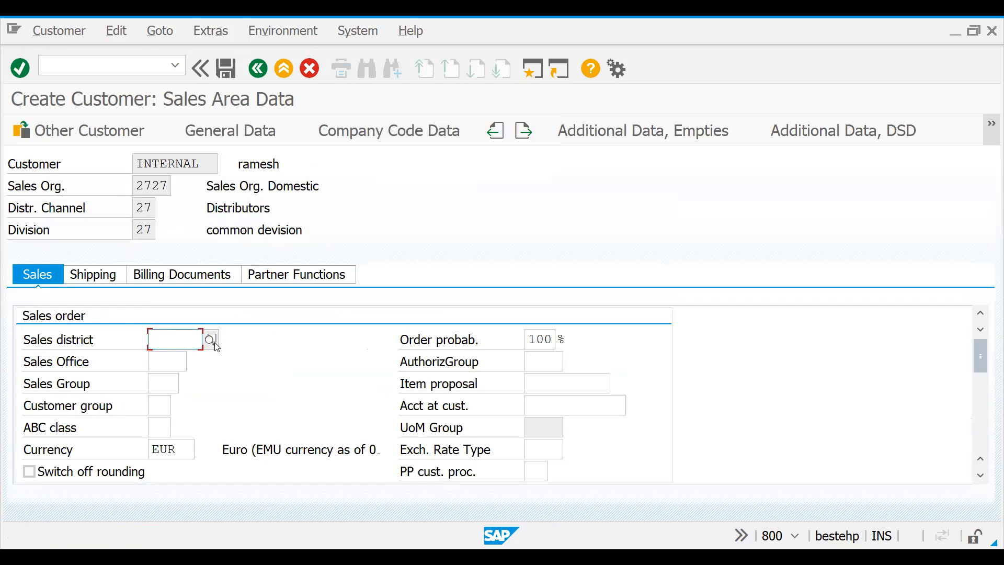
{"action": "key", "text": "Return"}
{"action": "type", "text": "1"}
{"action": "key", "text": "Return"}
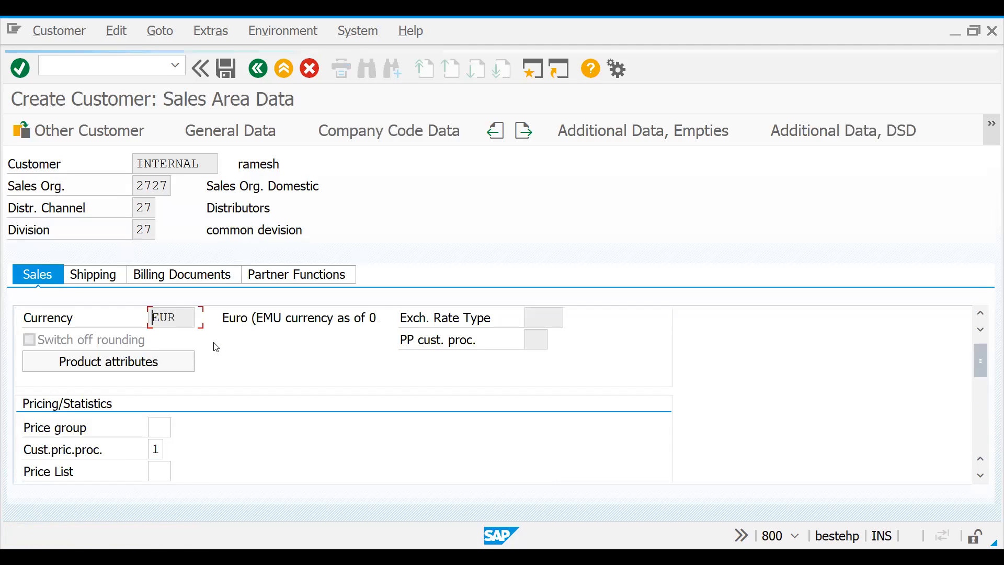
Set the shipping conditions to 01 in the customer's shipping data.
{"action": "left_click", "coordinate": [94, 275]}
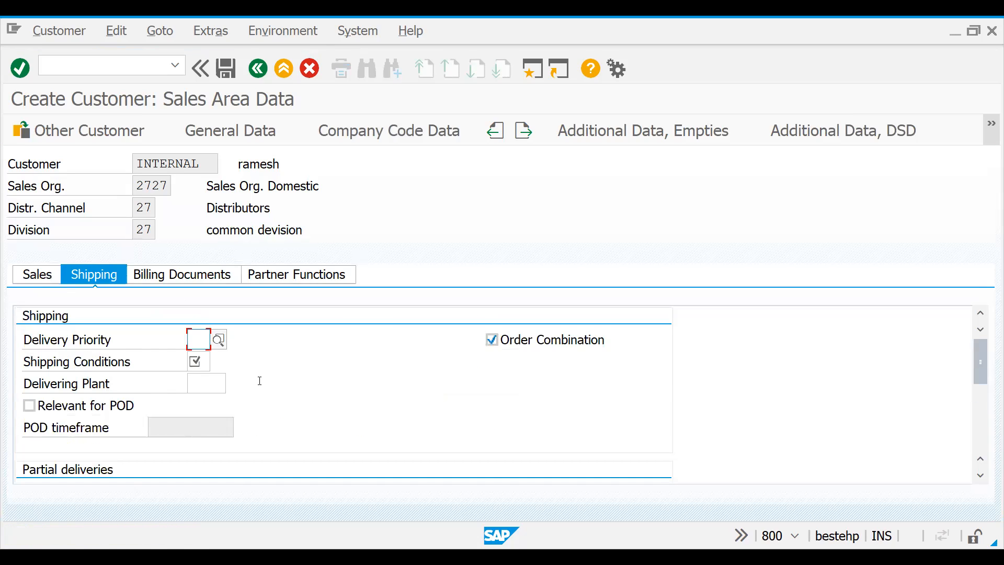
{"action": "left_click", "coordinate": [199, 361]}
{"action": "type", "text": "01"}
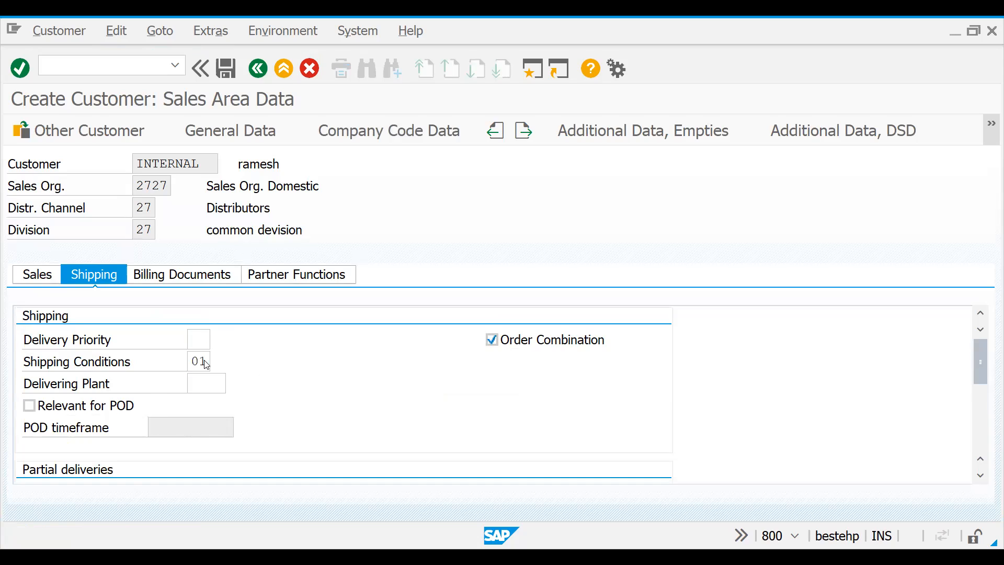
{"action": "key", "text": "Return"}
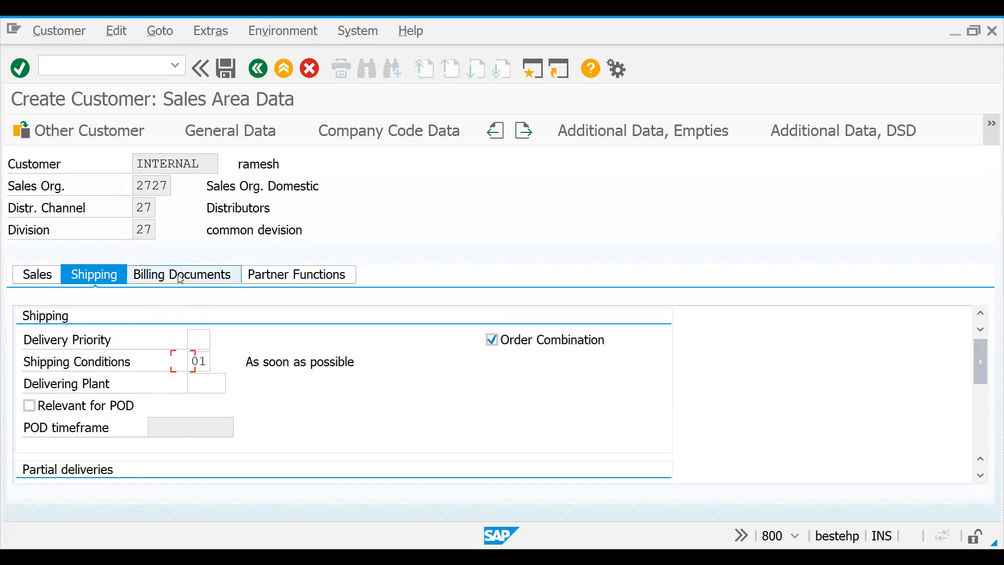
Set the tax classification to 1 for Germany's output tax ZWST in the customer's billing data.
{"action": "left_click", "coordinate": [180, 278]}
{"action": "left_click", "coordinate": [315, 274]}
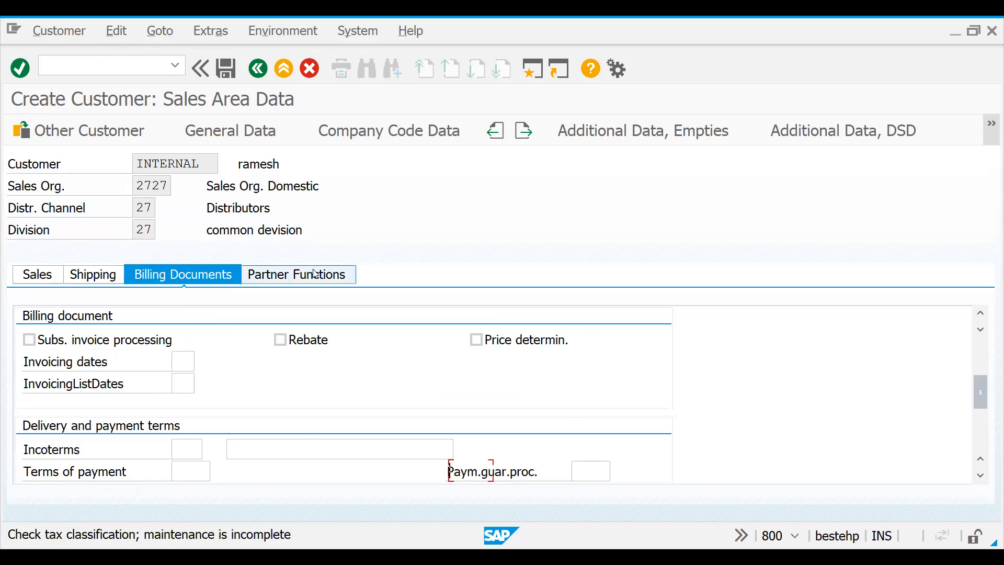
{"action": "type", "text": "1"}
{"action": "key", "text": "Return"}
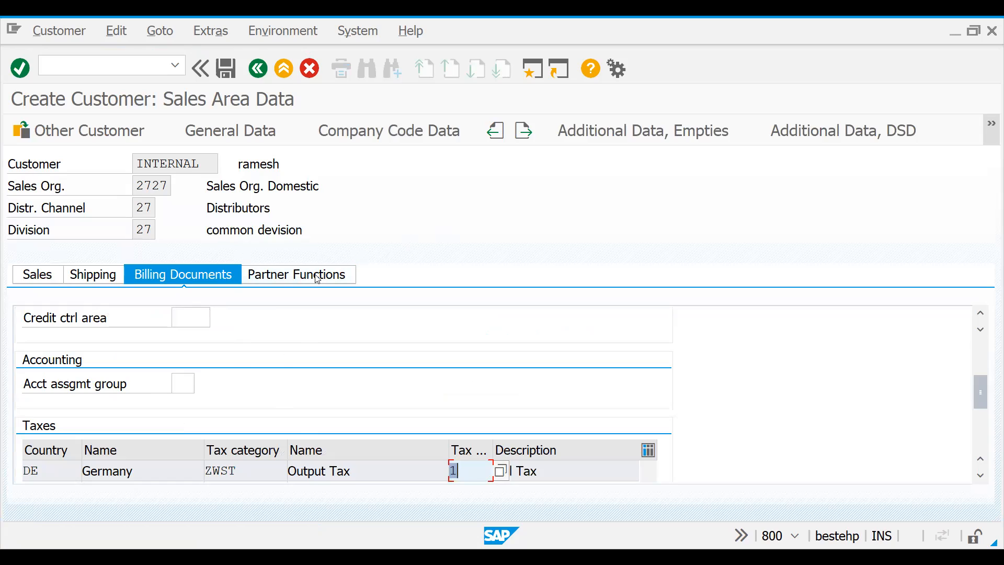
Open the customer's partner functions and try to save the customer with the partner numbers left blank.
{"action": "left_click", "coordinate": [297, 277]}
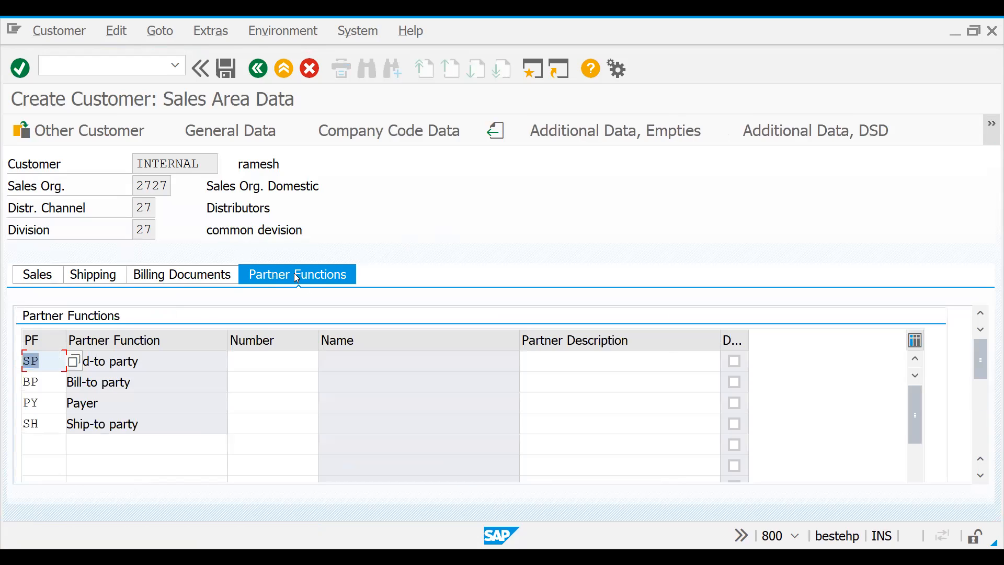
{"action": "left_click", "coordinate": [226, 69]}
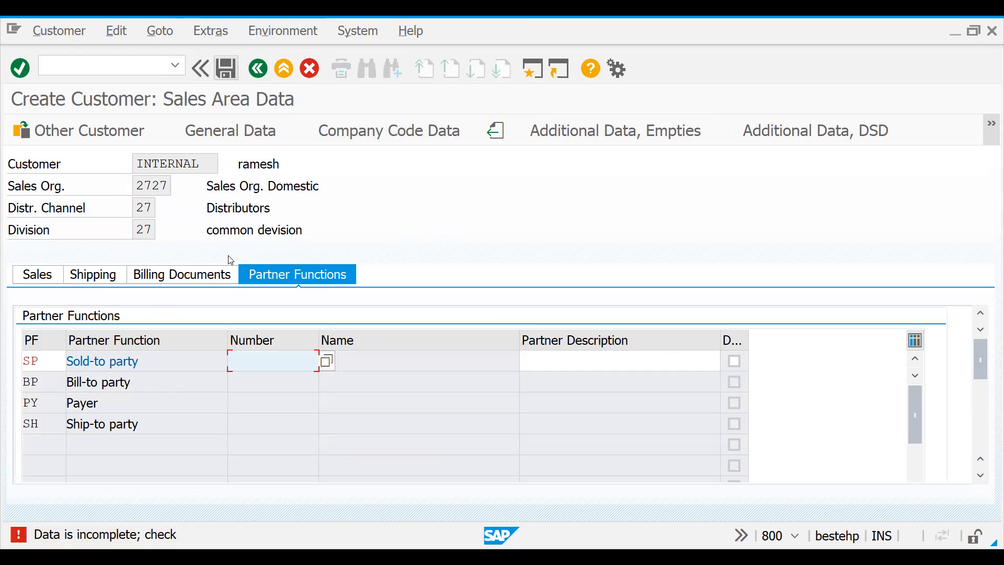
{"action": "left_click", "coordinate": [255, 380]}
{"action": "left_click", "coordinate": [255, 394]}
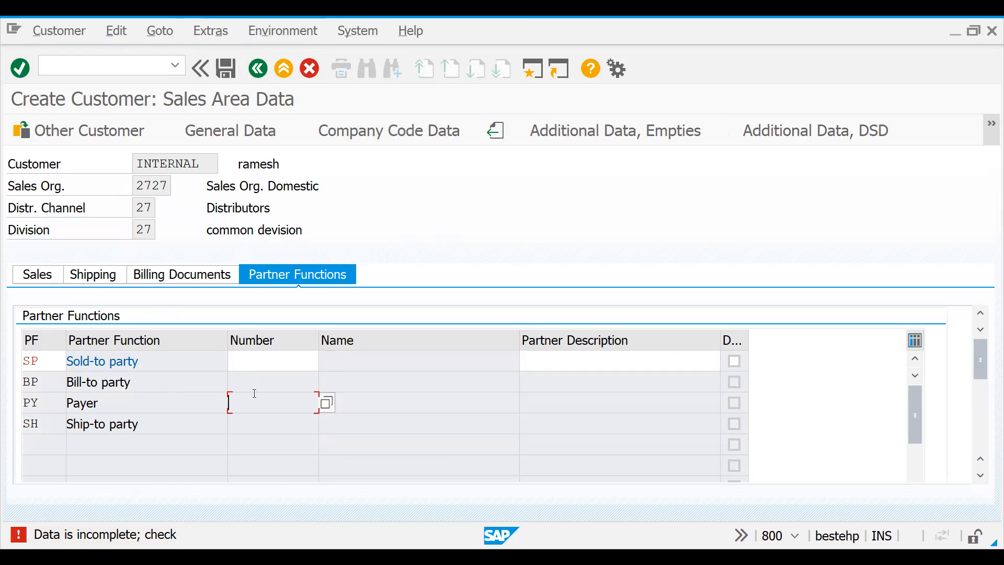
{"action": "left_click", "coordinate": [255, 373]}
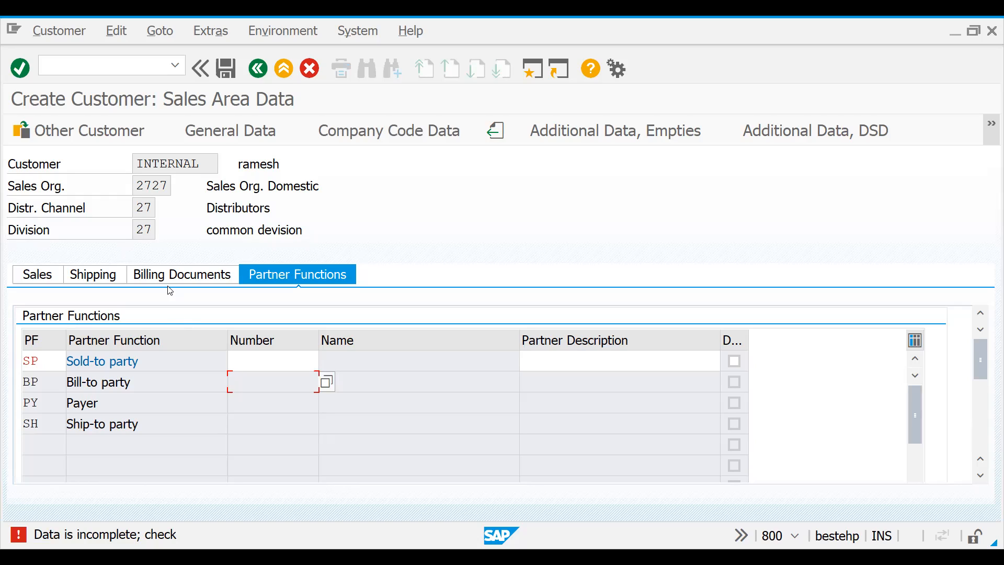
{"action": "key", "text": "Return"}
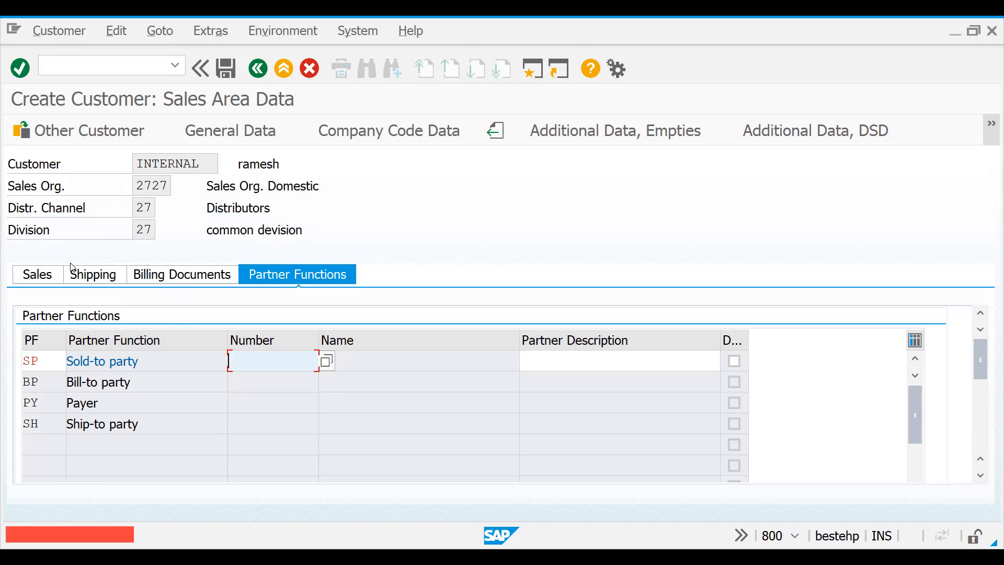